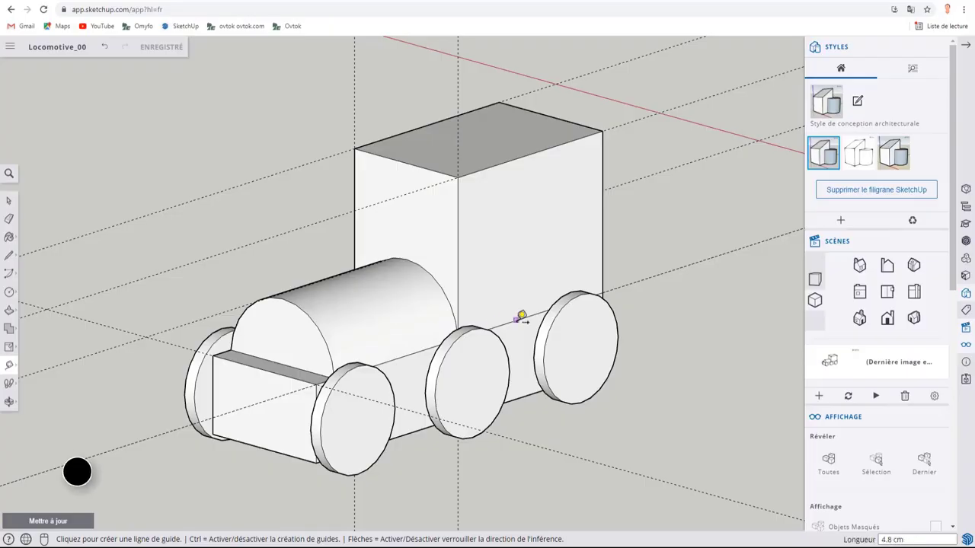
Step: Clear the dashed guide lines from the locomotive using the Affichage guide options
{"action": "middle_click_drag", "start_coordinate": [411, 284], "coordinate": [450, 311]}
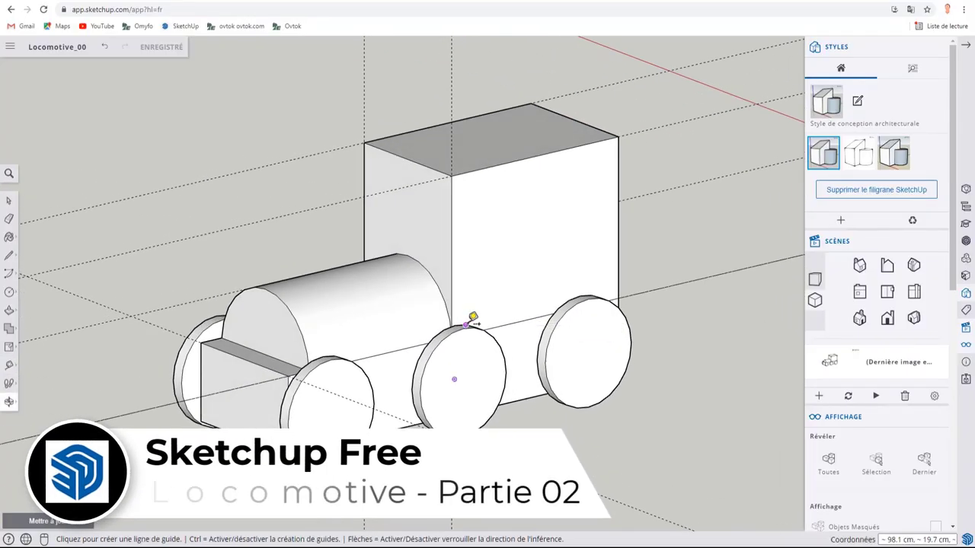
{"action": "scroll", "coordinate": [468, 302], "scroll_direction": "down", "scroll_amount": 2}
{"action": "scroll", "coordinate": [469, 303], "scroll_direction": "up", "scroll_amount": 3}
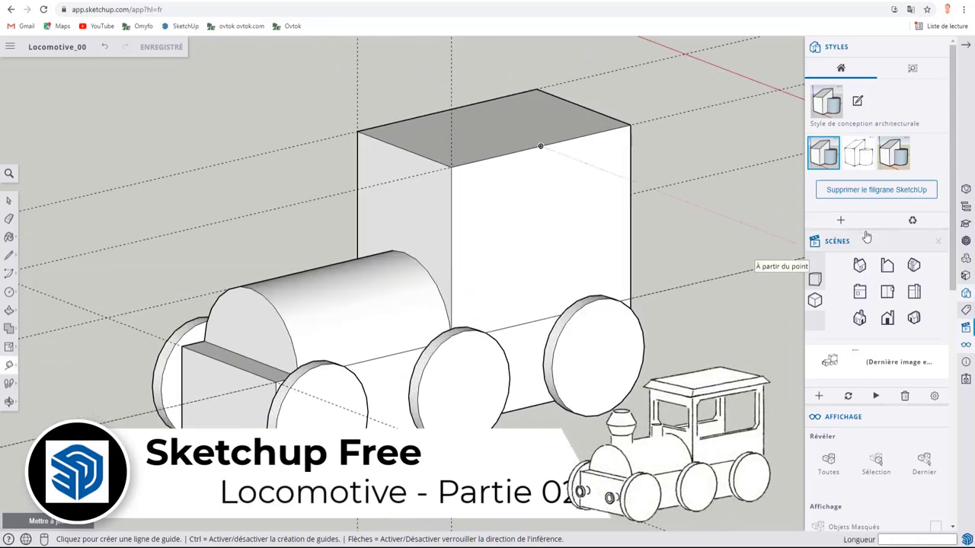
{"action": "scroll", "coordinate": [872, 259], "scroll_direction": "down", "scroll_amount": 3}
{"action": "scroll", "coordinate": [872, 259], "scroll_direction": "down", "scroll_amount": 3}
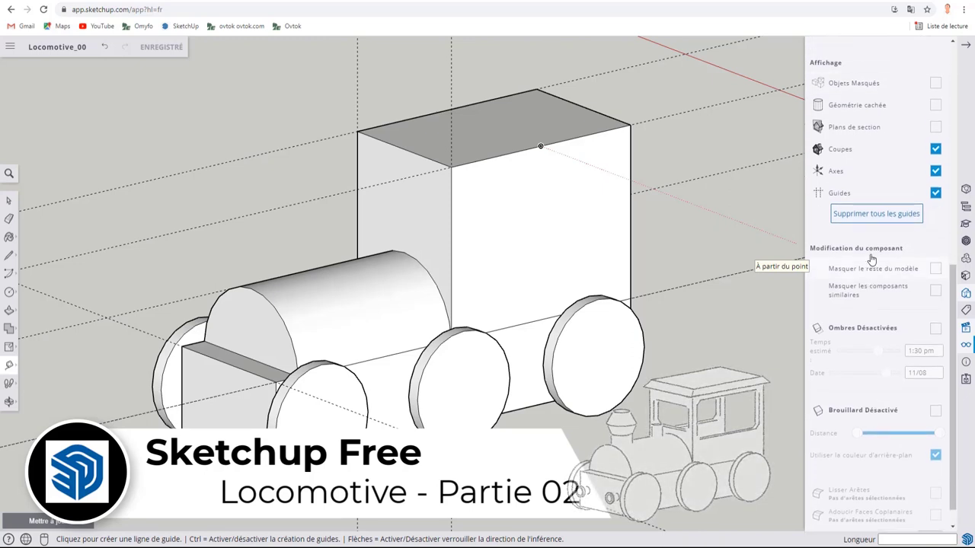
{"action": "scroll", "coordinate": [874, 255], "scroll_direction": "up", "scroll_amount": 2}
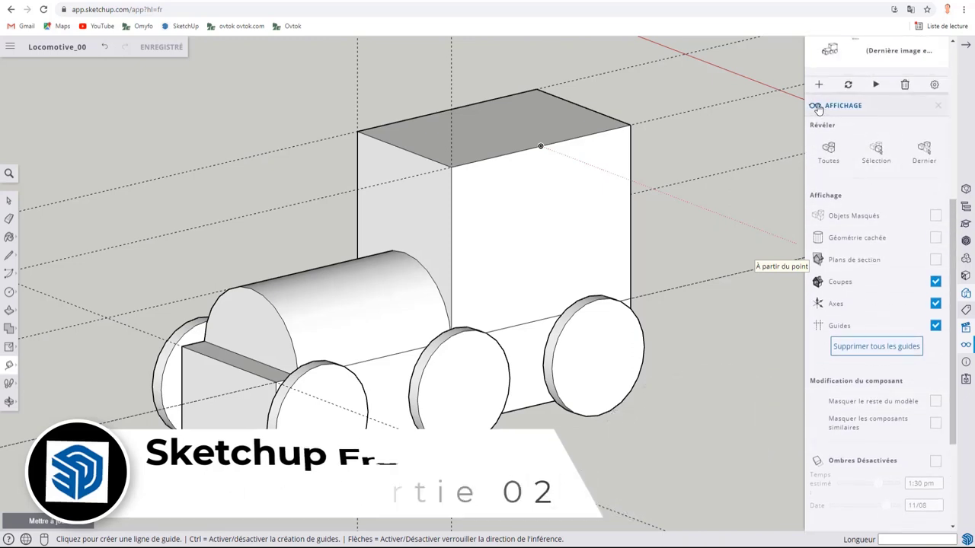
{"action": "left_click", "coordinate": [879, 346]}
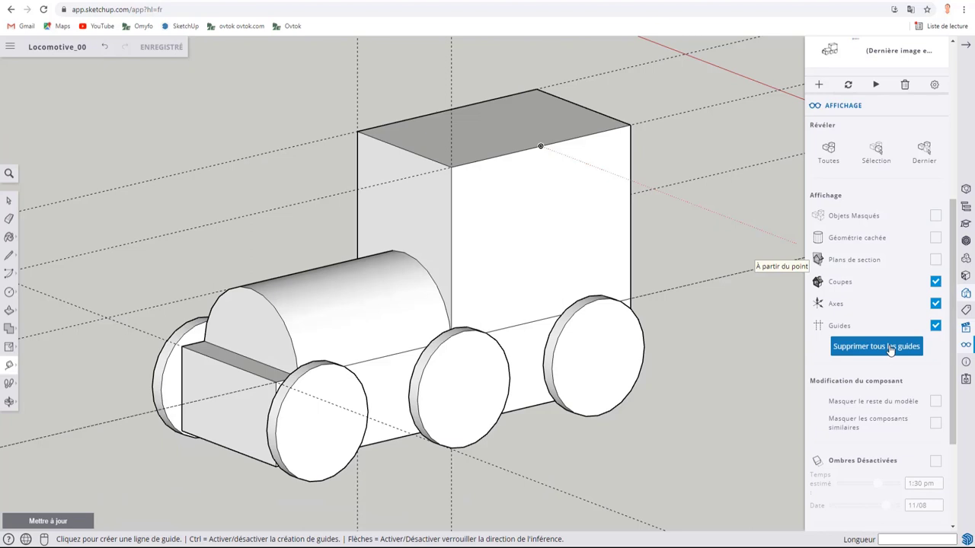
{"action": "left_click", "coordinate": [936, 327]}
{"action": "left_click", "coordinate": [936, 327]}
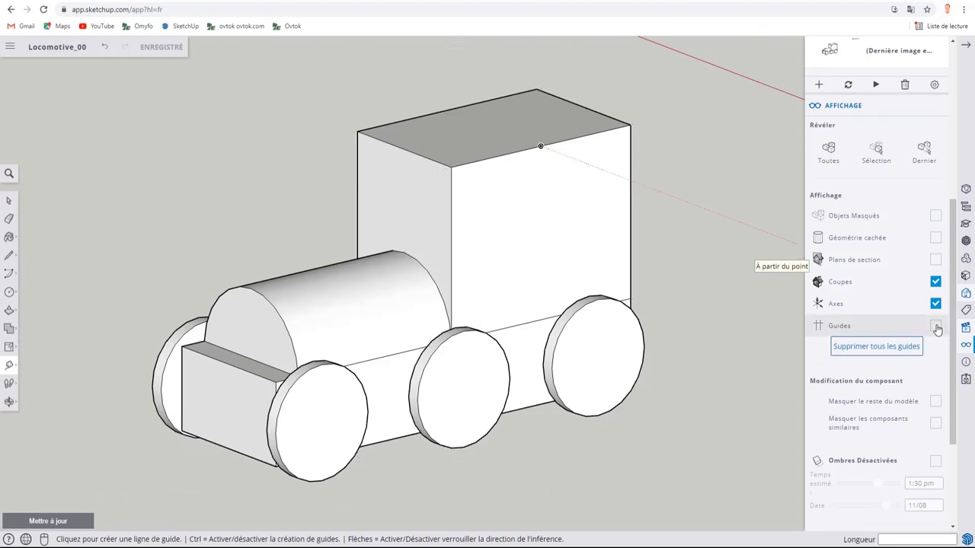
Step: Delete all existing guides and place a centre guide along the cab roof
{"action": "left_click", "coordinate": [878, 347]}
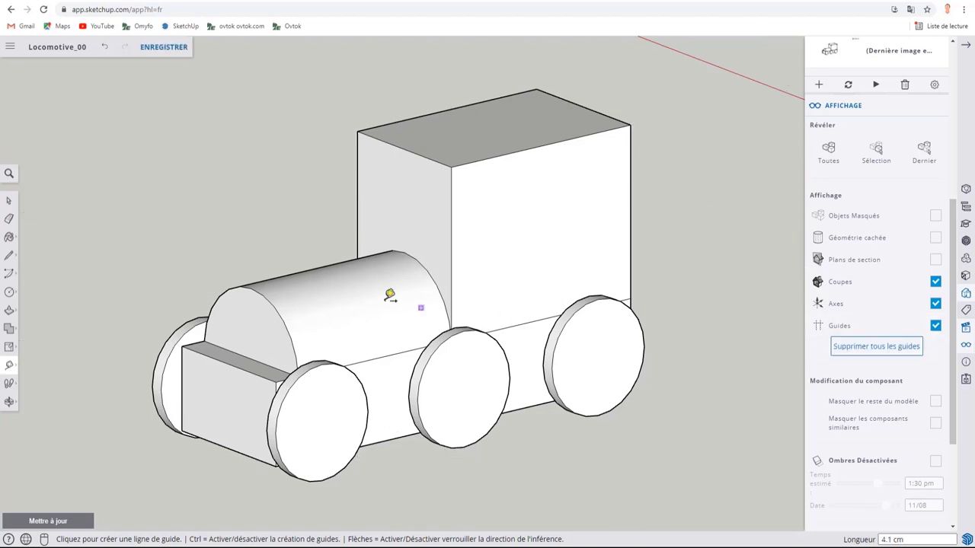
{"action": "mouse_move", "coordinate": [387, 298]}
{"action": "middle_mouse_down"}
{"action": "mouse_move", "coordinate": [456, 151]}
{"action": "mouse_move", "coordinate": [464, 218]}
{"action": "mouse_move", "coordinate": [459, 211]}
{"action": "middle_mouse_up"}
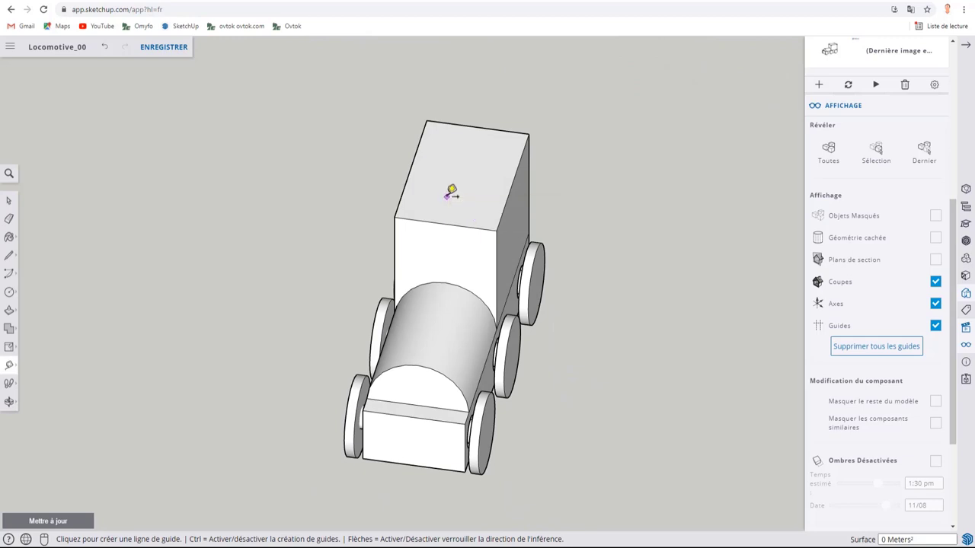
{"action": "left_click", "coordinate": [407, 177]}
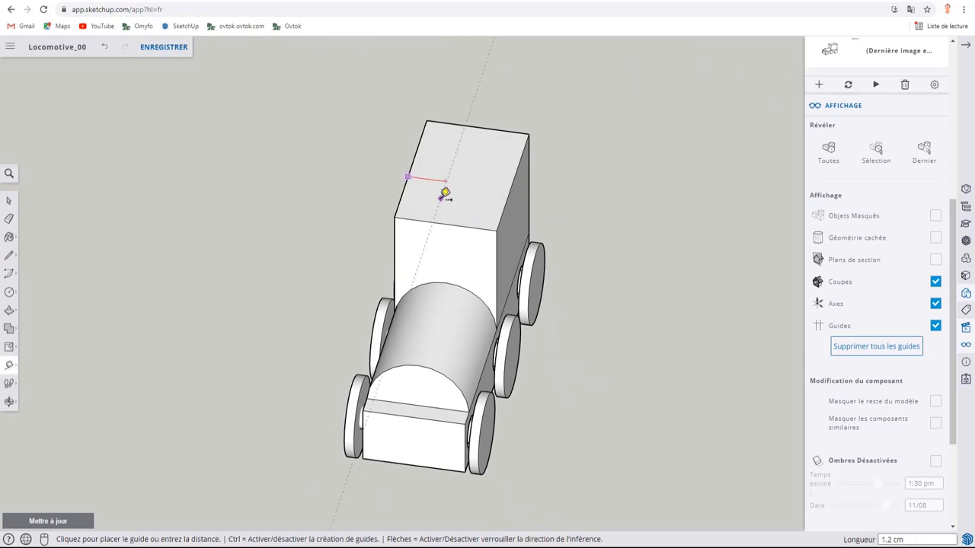
{"action": "key", "text": "t"}
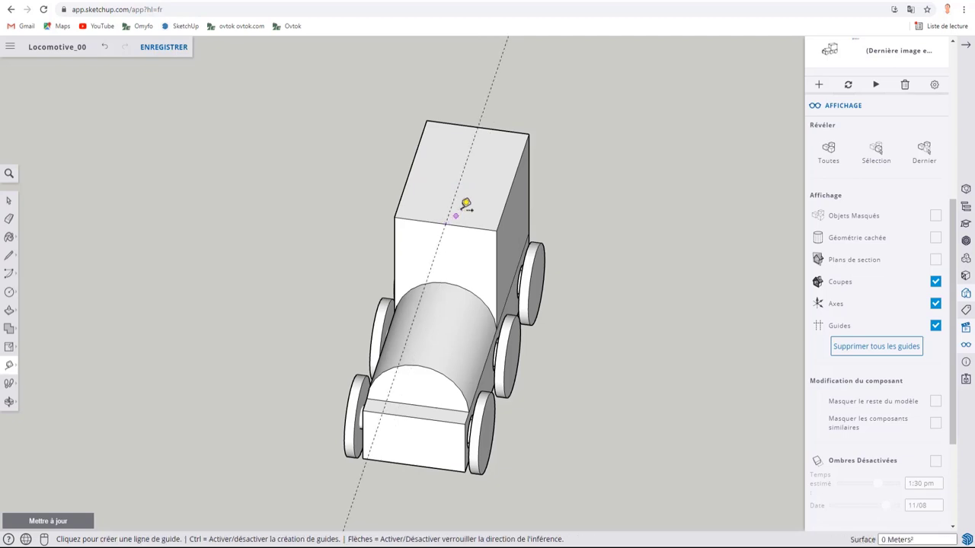
Step: Draw a circle of about 0.6 cm radius on the cab roof, centred on the guide
{"action": "key", "text": "c"}
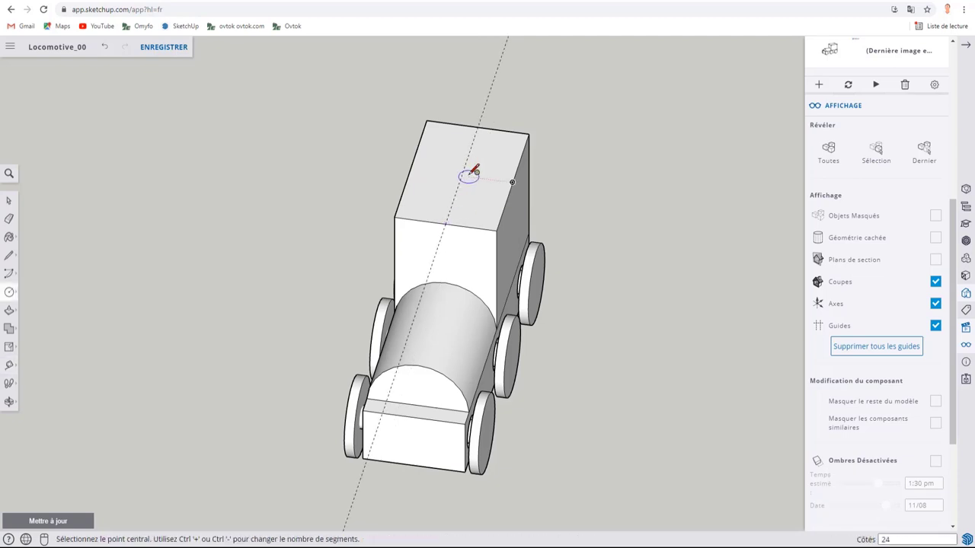
{"action": "left_click", "coordinate": [462, 176]}
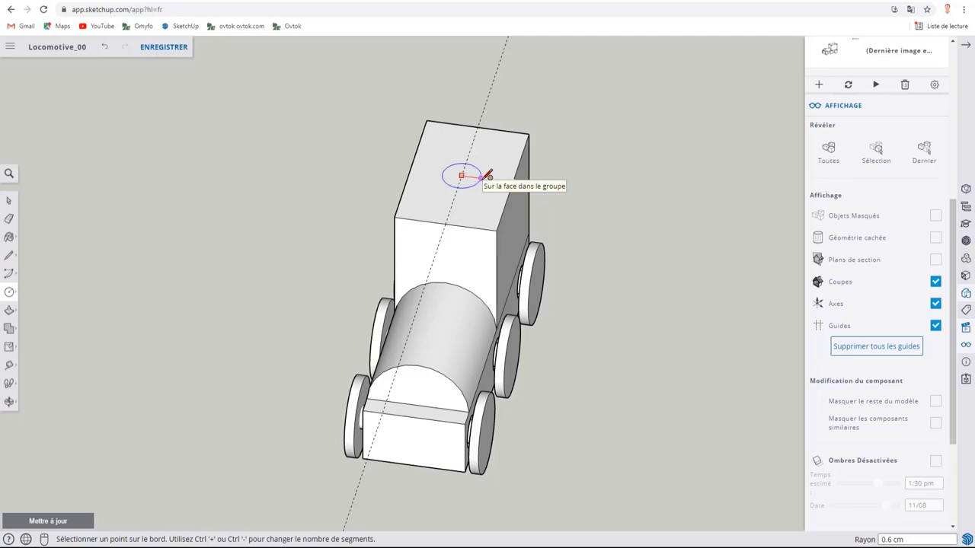
{"action": "left_click", "coordinate": [482, 177]}
Step: Make the cab-roof circle into a group
{"action": "key", "text": "space"}
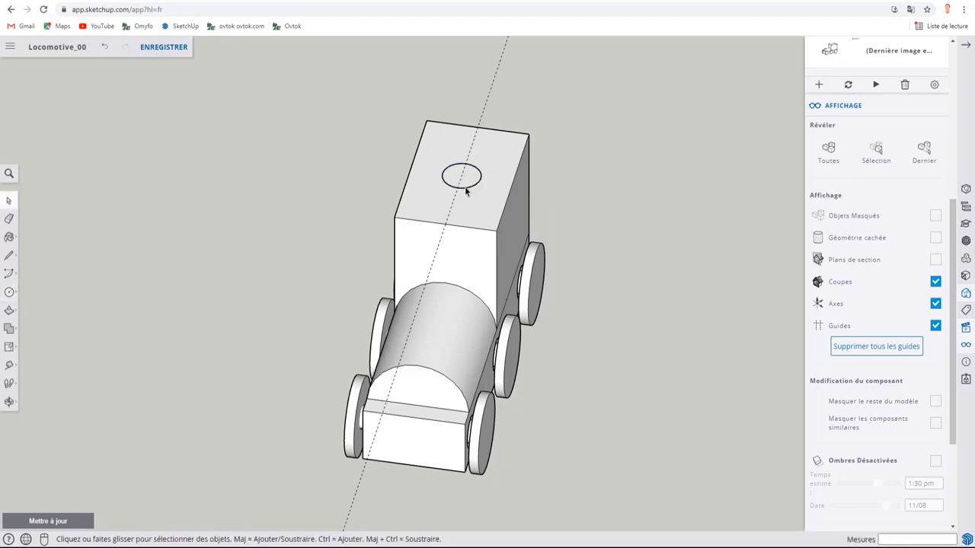
{"action": "scroll", "coordinate": [467, 181], "scroll_direction": "up", "scroll_amount": 3}
{"action": "scroll", "coordinate": [468, 181], "scroll_direction": "up", "scroll_amount": 2}
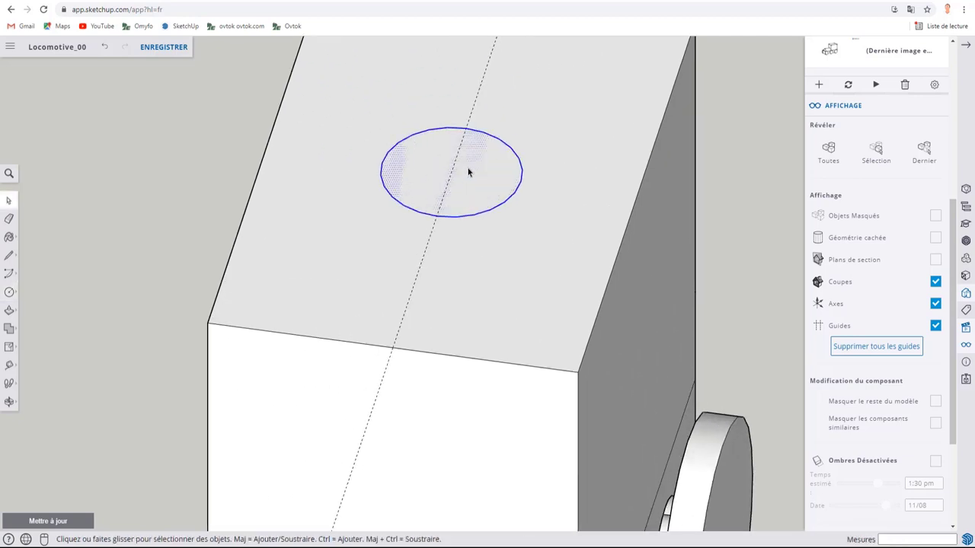
{"action": "right_click", "coordinate": [469, 170]}
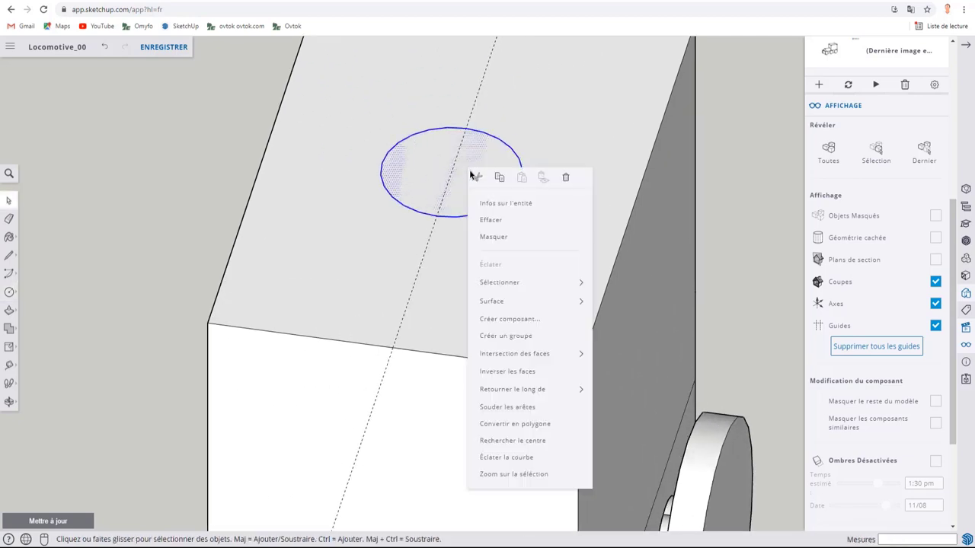
{"action": "left_click", "coordinate": [506, 336]}
Step: Turn on Géométrie cachée so hidden geometry shows as dashed edges
{"action": "scroll", "coordinate": [505, 244], "scroll_direction": "down", "scroll_amount": 3}
{"action": "scroll", "coordinate": [507, 206], "scroll_direction": "down", "scroll_amount": 3}
{"action": "mouse_move", "coordinate": [506, 205]}
{"action": "middle_mouse_down"}
{"action": "mouse_move", "coordinate": [348, 159]}
{"action": "mouse_move", "coordinate": [483, 246]}
{"action": "middle_mouse_up"}
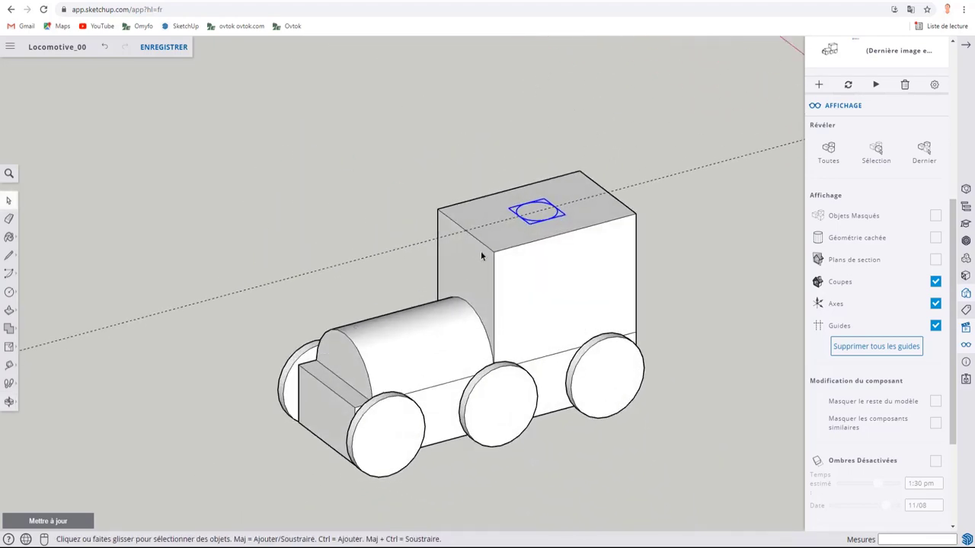
{"action": "scroll", "coordinate": [475, 191], "scroll_direction": "up", "scroll_amount": 3}
{"action": "scroll", "coordinate": [475, 191], "scroll_direction": "up", "scroll_amount": 2}
{"action": "mouse_move", "coordinate": [198, 355]}
{"action": "middle_mouse_down"}
{"action": "mouse_move", "coordinate": [401, 312]}
{"action": "mouse_move", "coordinate": [599, 319]}
{"action": "middle_mouse_up"}
{"action": "scroll", "coordinate": [296, 404], "scroll_direction": "up", "scroll_amount": 3}
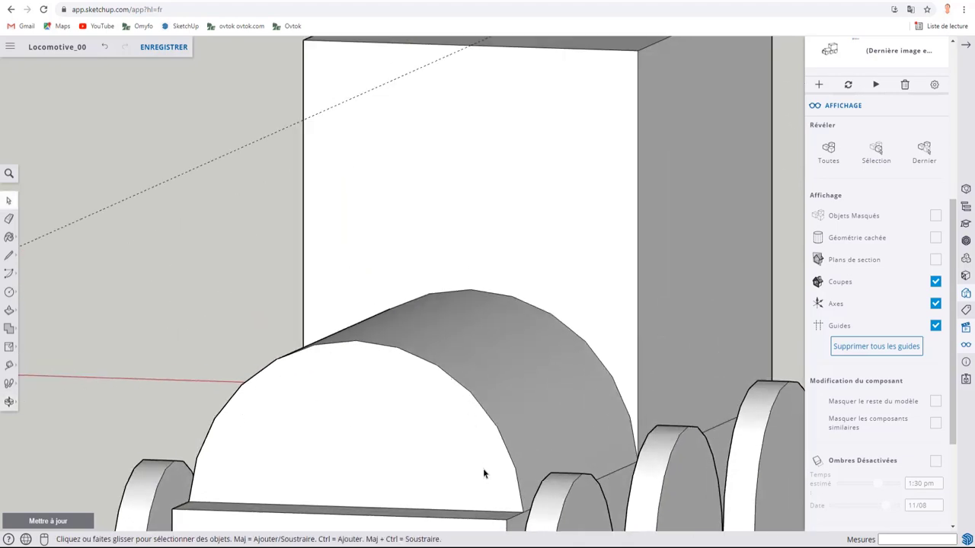
{"action": "scroll", "coordinate": [388, 308], "scroll_direction": "down", "scroll_amount": 3}
{"action": "middle_click_drag", "start_coordinate": [427, 278], "coordinate": [387, 331]}
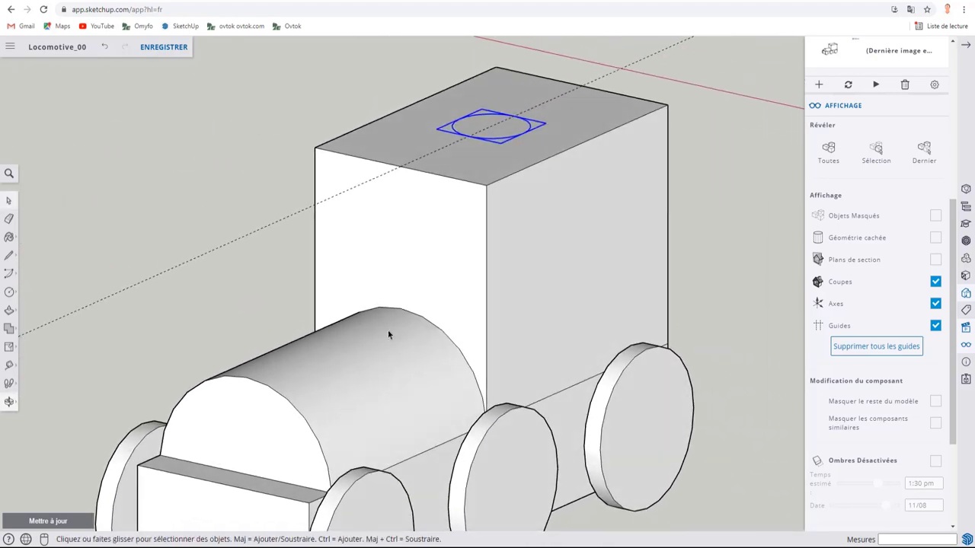
{"action": "left_click", "coordinate": [936, 217]}
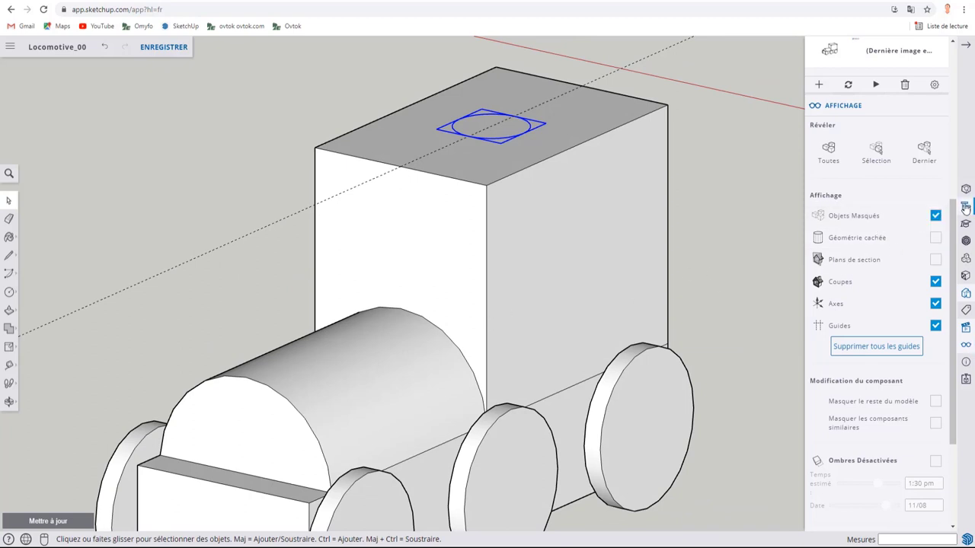
{"action": "left_click", "coordinate": [935, 216]}
{"action": "left_click", "coordinate": [935, 238]}
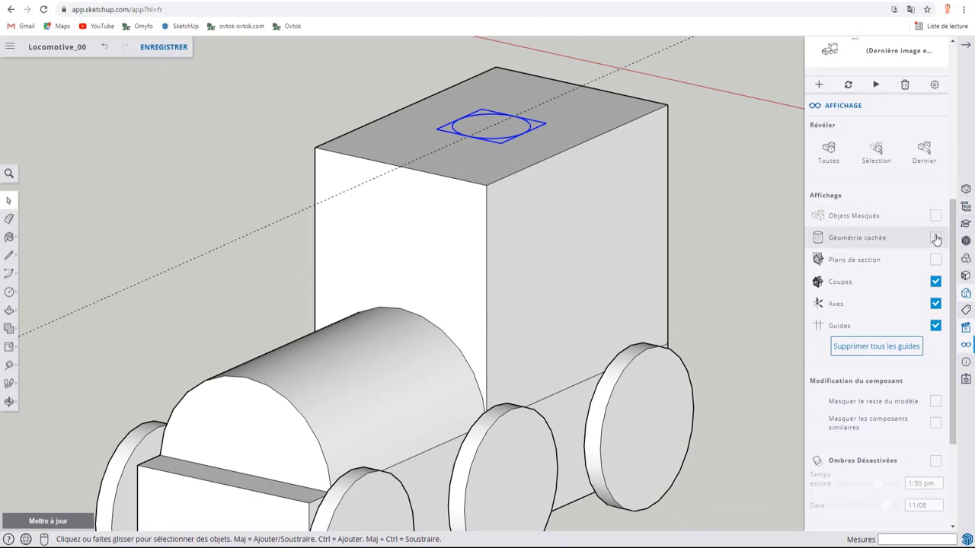
Step: Orbit around the boiler and locomotive to inspect the dashed facet edges
{"action": "mouse_move", "coordinate": [211, 408]}
{"action": "middle_mouse_down"}
{"action": "mouse_move", "coordinate": [381, 398]}
{"action": "mouse_move", "coordinate": [387, 357]}
{"action": "mouse_move", "coordinate": [193, 405]}
{"action": "middle_mouse_up"}
{"action": "scroll", "coordinate": [387, 418], "scroll_direction": "up", "scroll_amount": 5}
{"action": "scroll", "coordinate": [193, 405], "scroll_direction": "down", "scroll_amount": 2}
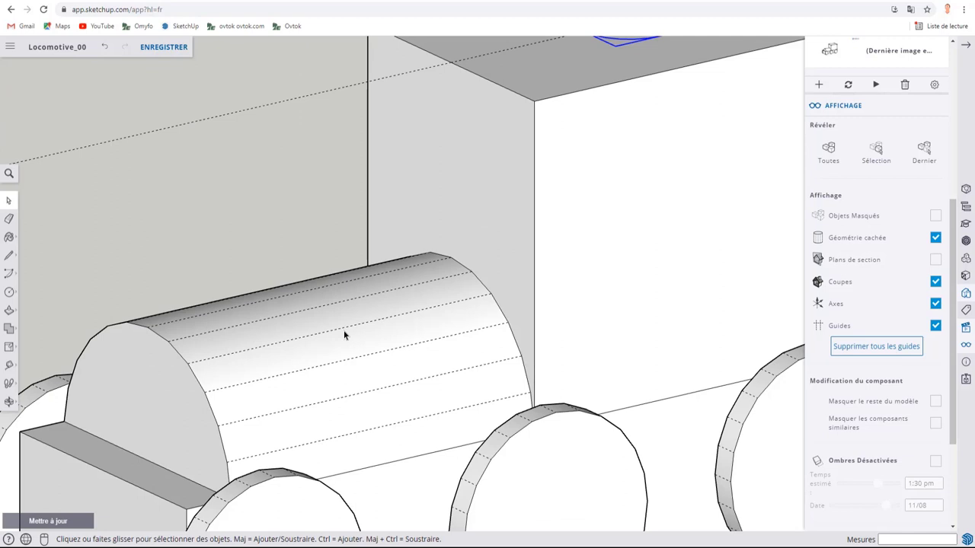
{"action": "scroll", "coordinate": [344, 335], "scroll_direction": "down", "scroll_amount": 5}
{"action": "middle_click_drag", "start_coordinate": [212, 252], "coordinate": [325, 209]}
{"action": "scroll", "coordinate": [393, 172], "scroll_direction": "up", "scroll_amount": 2}
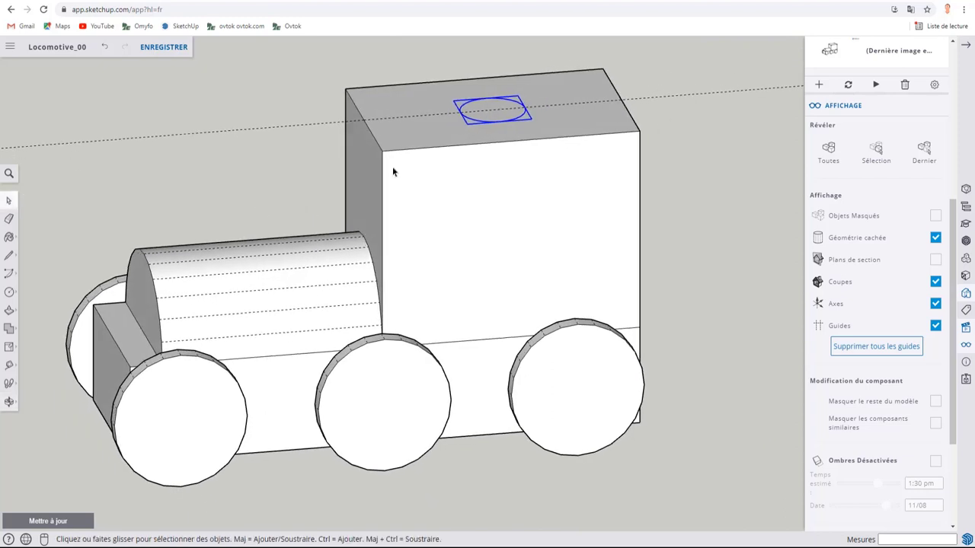
Step: Move the circle group onto the top of the boiler along the centre guide
{"action": "key", "text": "m"}
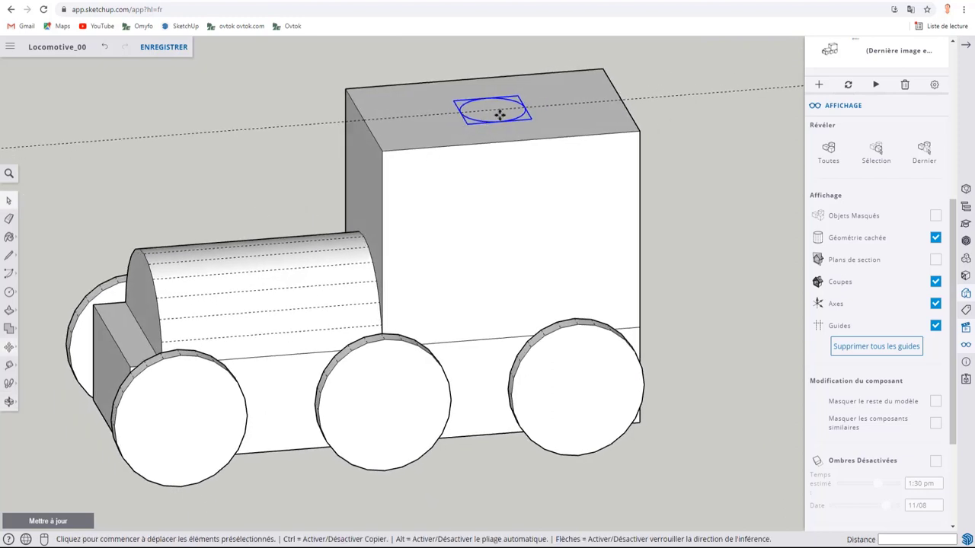
{"action": "left_click", "coordinate": [498, 113]}
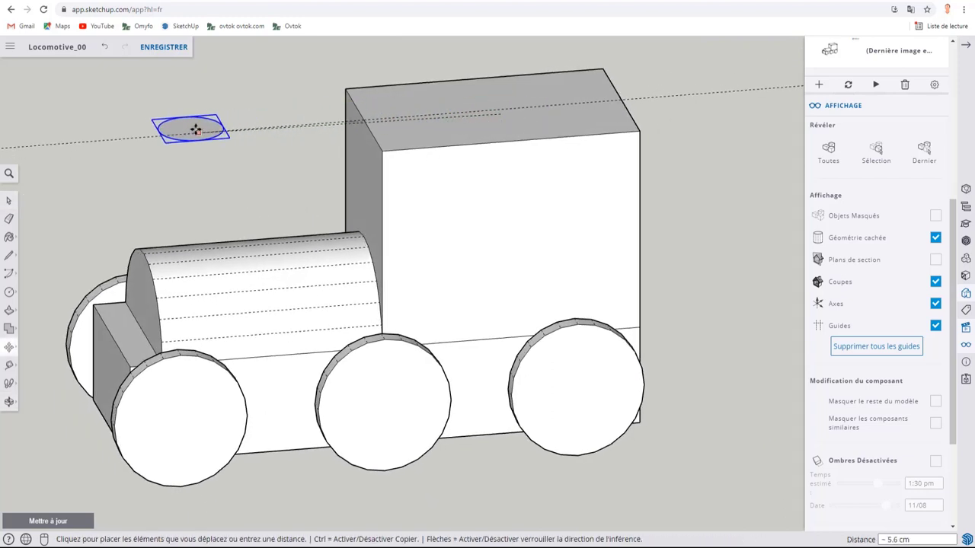
{"action": "key", "text": "m"}
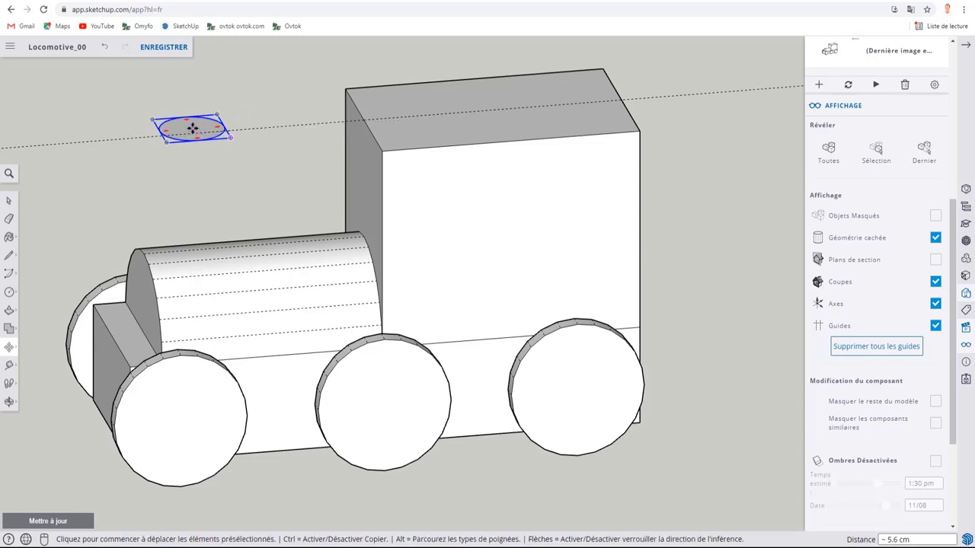
{"action": "left_click", "coordinate": [191, 245]}
{"action": "mouse_move", "coordinate": [178, 287]}
{"action": "middle_mouse_down"}
{"action": "mouse_move", "coordinate": [507, 277]}
{"action": "mouse_move", "coordinate": [579, 248]}
{"action": "middle_mouse_up"}
{"action": "scroll", "coordinate": [459, 378], "scroll_direction": "up", "scroll_amount": 5}
{"action": "mouse_move", "coordinate": [459, 378]}
{"action": "middle_mouse_down"}
{"action": "mouse_move", "coordinate": [463, 357]}
{"action": "mouse_move", "coordinate": [464, 394]}
{"action": "middle_mouse_up"}
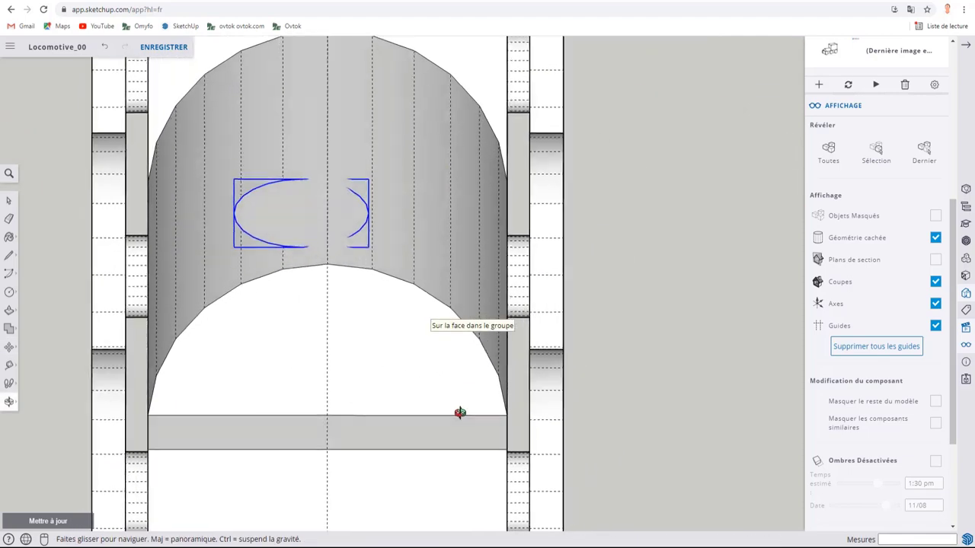
{"action": "scroll", "coordinate": [433, 332], "scroll_direction": "down", "scroll_amount": 3}
{"action": "scroll", "coordinate": [880, 239], "scroll_direction": "up", "scroll_amount": 5}
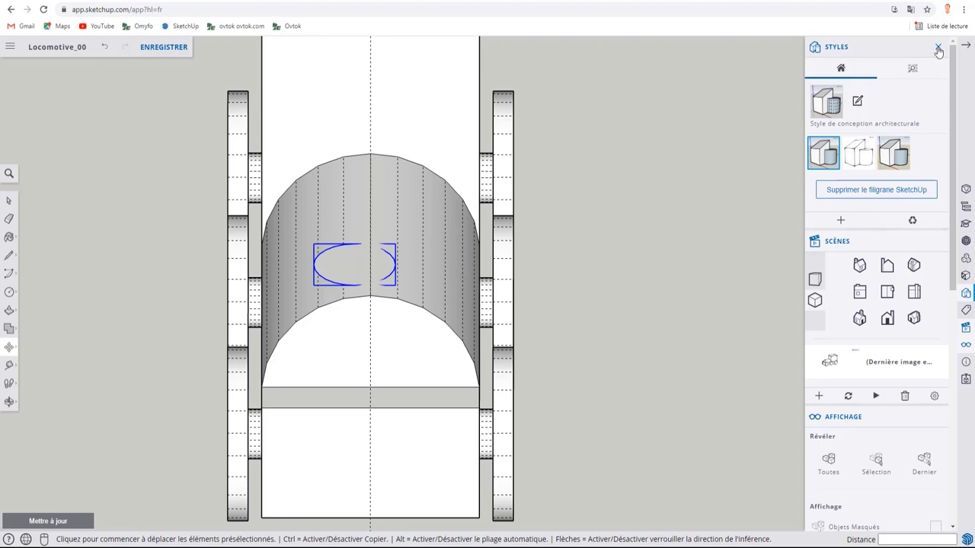
Step: Close the style settings, switch to top view and nudge the circle arcs slightly left
{"action": "left_click", "coordinate": [938, 48]}
{"action": "left_click", "coordinate": [888, 99]}
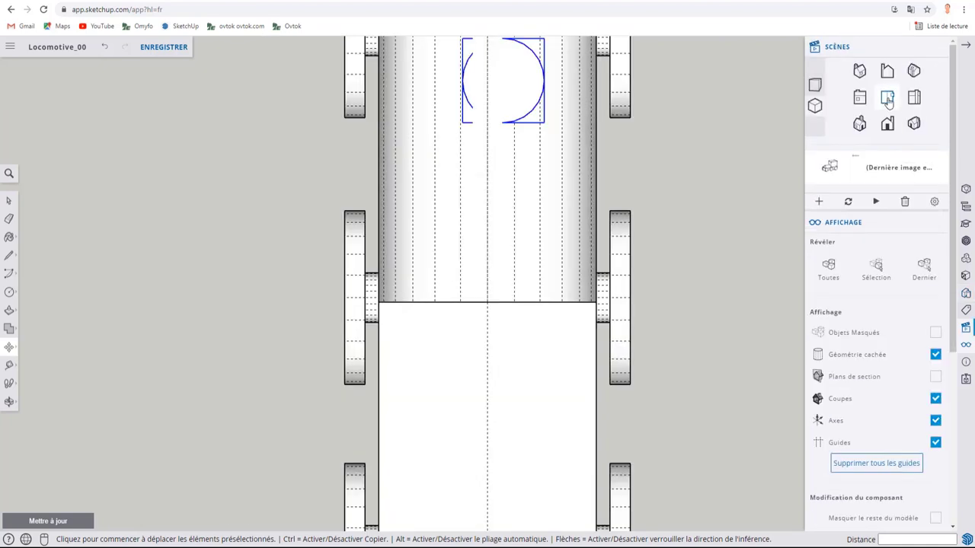
{"action": "scroll", "coordinate": [551, 257], "scroll_direction": "down", "scroll_amount": 2}
{"action": "scroll", "coordinate": [553, 235], "scroll_direction": "down", "scroll_amount": 2}
{"action": "scroll", "coordinate": [540, 283], "scroll_direction": "down", "scroll_amount": 1}
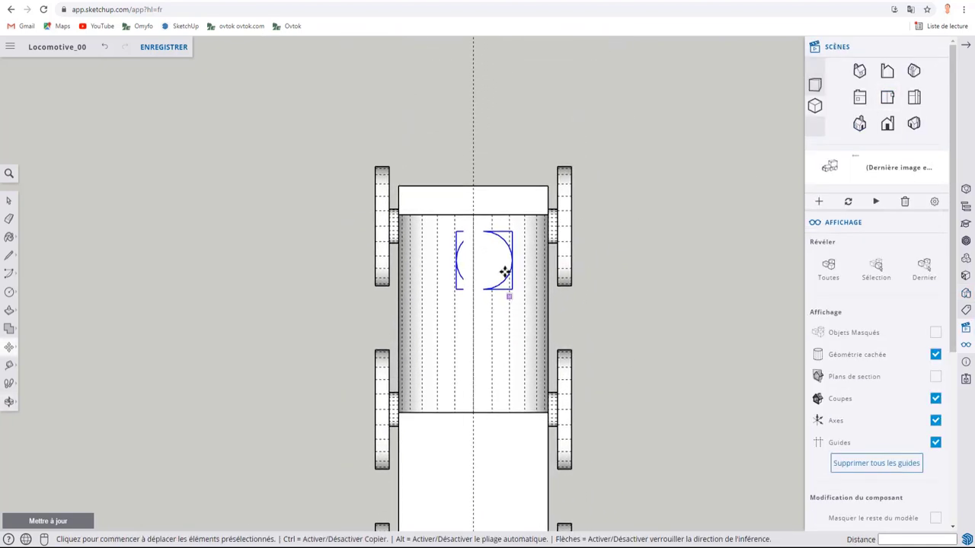
{"action": "scroll", "coordinate": [505, 272], "scroll_direction": "up", "scroll_amount": 3}
{"action": "left_click", "coordinate": [480, 237]}
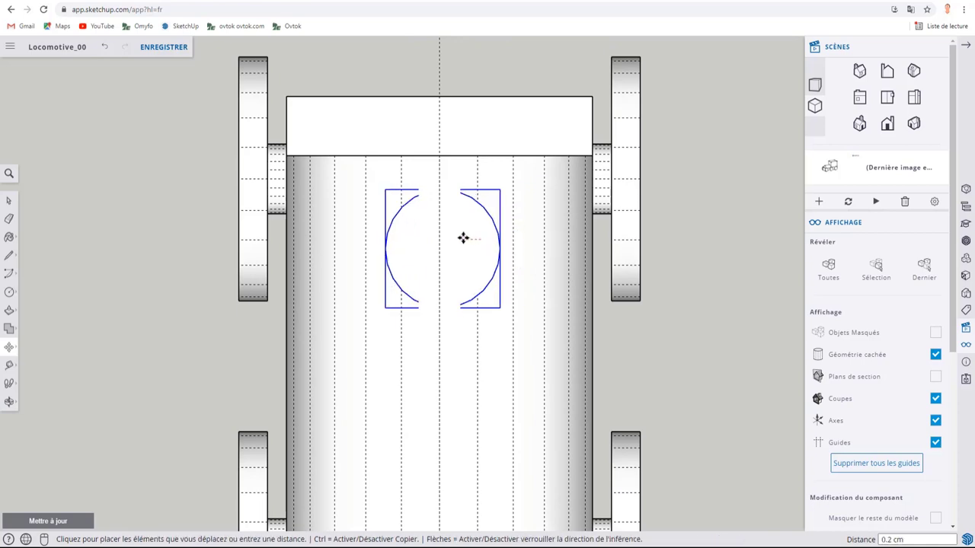
{"action": "left_click", "coordinate": [458, 237]}
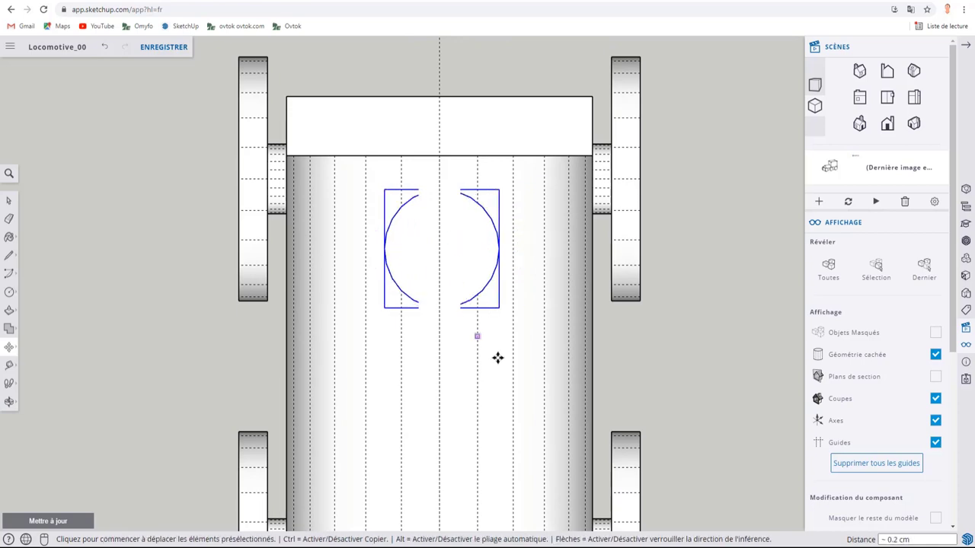
{"action": "mouse_move", "coordinate": [498, 358]}
{"action": "middle_mouse_down"}
{"action": "mouse_move", "coordinate": [587, 330]}
{"action": "mouse_move", "coordinate": [489, 215]}
{"action": "middle_mouse_up"}
{"action": "scroll", "coordinate": [872, 361], "scroll_direction": "down", "scroll_amount": 3}
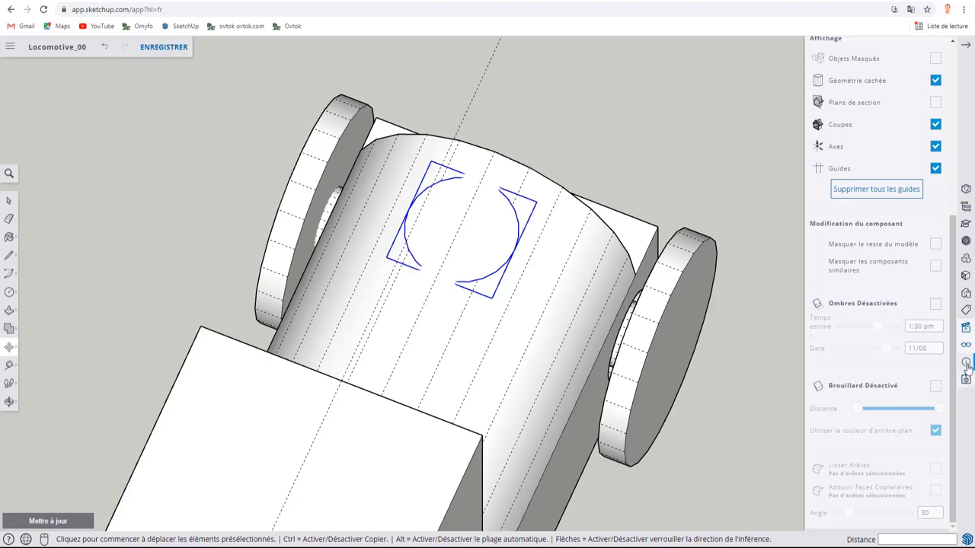
Step: Check Model Info units: centimetres, 0.0 precision, 0.1 cm snapping, 15° angle snapping
{"action": "left_click", "coordinate": [968, 363]}
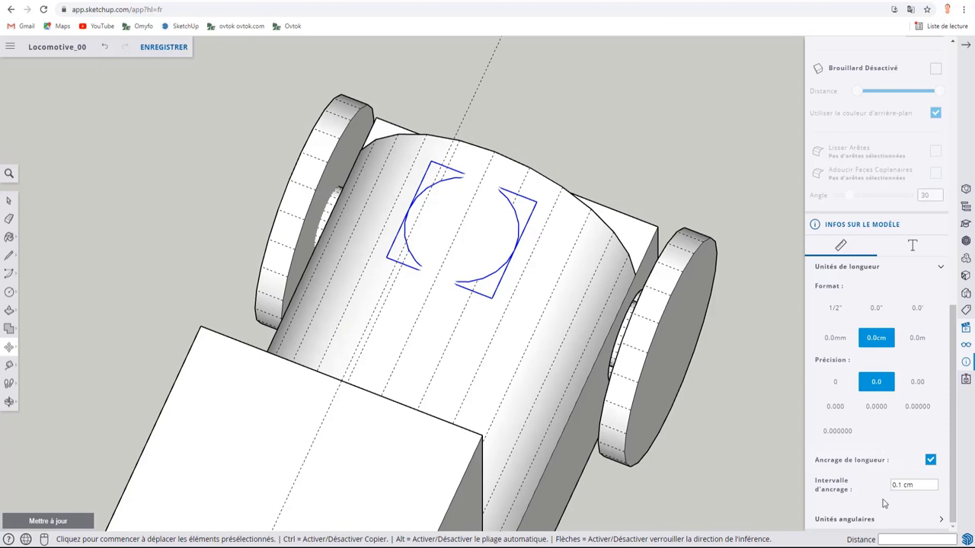
{"action": "left_click", "coordinate": [941, 521]}
{"action": "scroll", "coordinate": [907, 460], "scroll_direction": "down", "scroll_amount": 2}
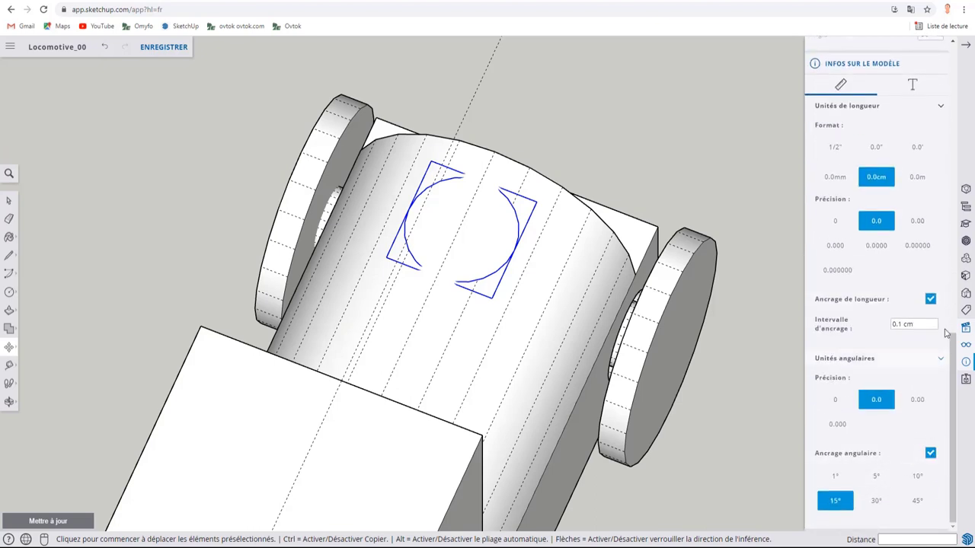
{"action": "mouse_move", "coordinate": [375, 284]}
{"action": "middle_mouse_down"}
{"action": "mouse_move", "coordinate": [492, 256]}
{"action": "mouse_move", "coordinate": [616, 206]}
{"action": "mouse_move", "coordinate": [348, 249]}
{"action": "mouse_move", "coordinate": [540, 279]}
{"action": "mouse_move", "coordinate": [424, 283]}
{"action": "mouse_move", "coordinate": [571, 200]}
{"action": "mouse_move", "coordinate": [522, 218]}
{"action": "middle_mouse_up"}
{"action": "scroll", "coordinate": [478, 258], "scroll_direction": "up", "scroll_amount": 3}
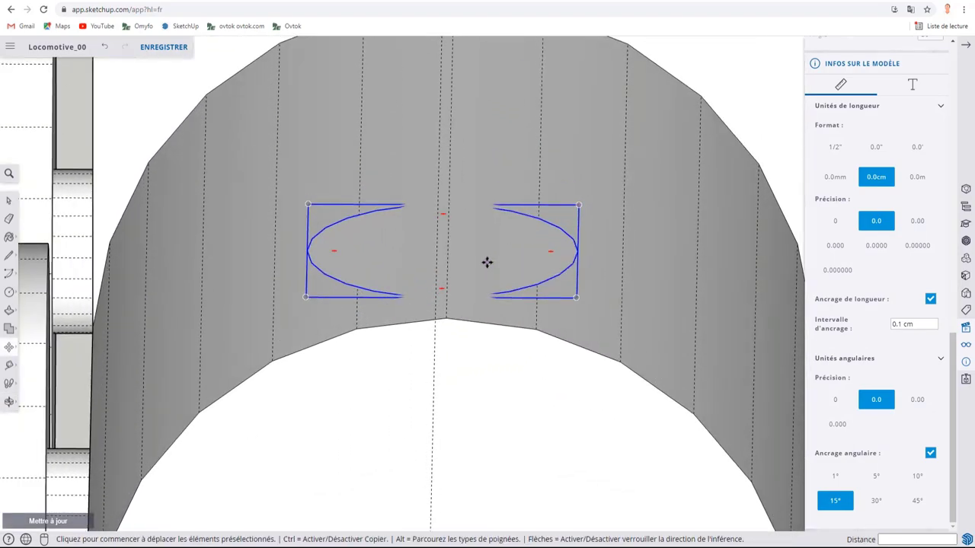
Step: Inside the arcs group, Push/Pull the circle up into a cylinder
{"action": "key", "text": "space"}
{"action": "double_click", "coordinate": [499, 262]}
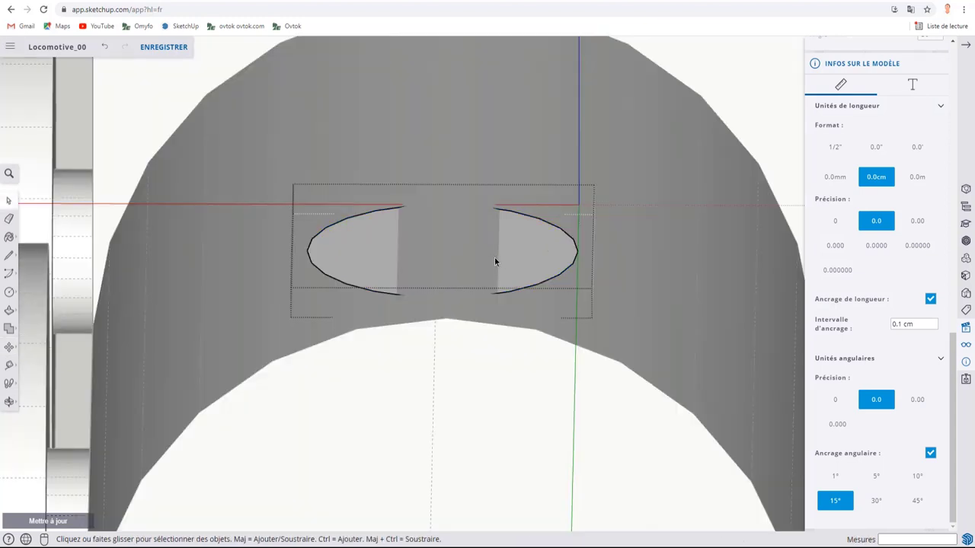
{"action": "key", "text": "p"}
{"action": "left_click", "coordinate": [507, 263]}
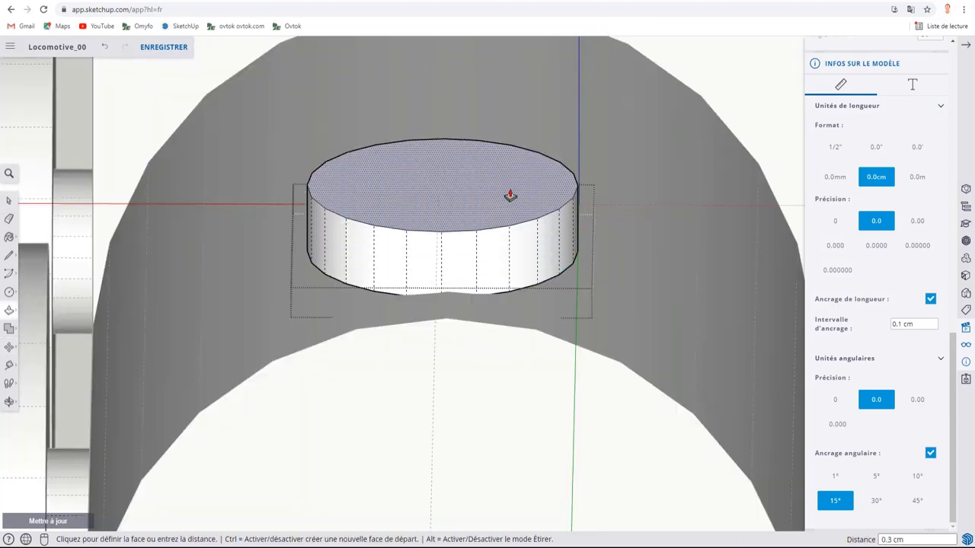
{"action": "left_click", "coordinate": [507, 93]}
{"action": "scroll", "coordinate": [570, 190], "scroll_direction": "down", "scroll_amount": 5}
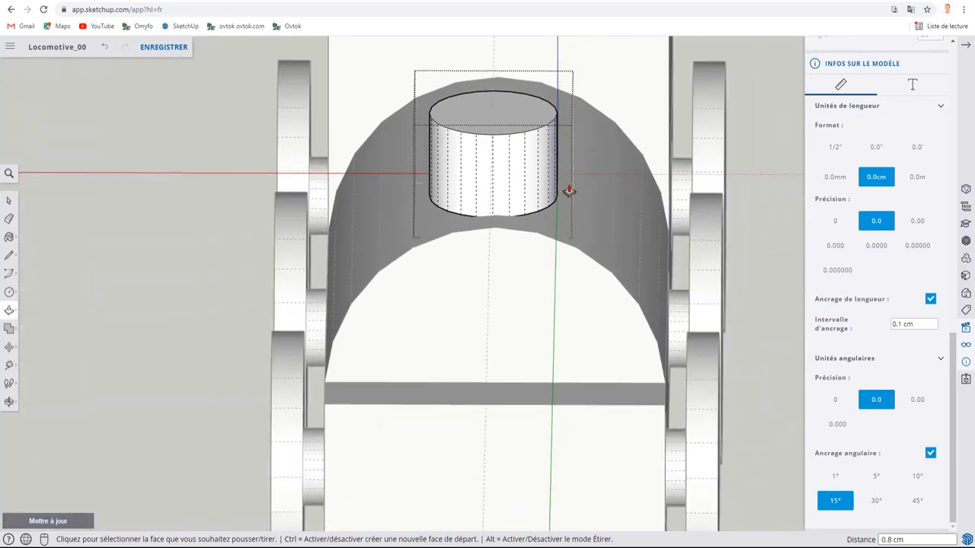
{"action": "mouse_move", "coordinate": [569, 190]}
{"action": "middle_mouse_down"}
{"action": "mouse_move", "coordinate": [143, 114]}
{"action": "mouse_move", "coordinate": [359, 257]}
{"action": "mouse_move", "coordinate": [371, 310]}
{"action": "middle_mouse_up"}
{"action": "scroll", "coordinate": [283, 230], "scroll_direction": "down", "scroll_amount": 3}
{"action": "scroll", "coordinate": [363, 279], "scroll_direction": "up", "scroll_amount": 3}
{"action": "scroll", "coordinate": [375, 265], "scroll_direction": "up", "scroll_amount": 3}
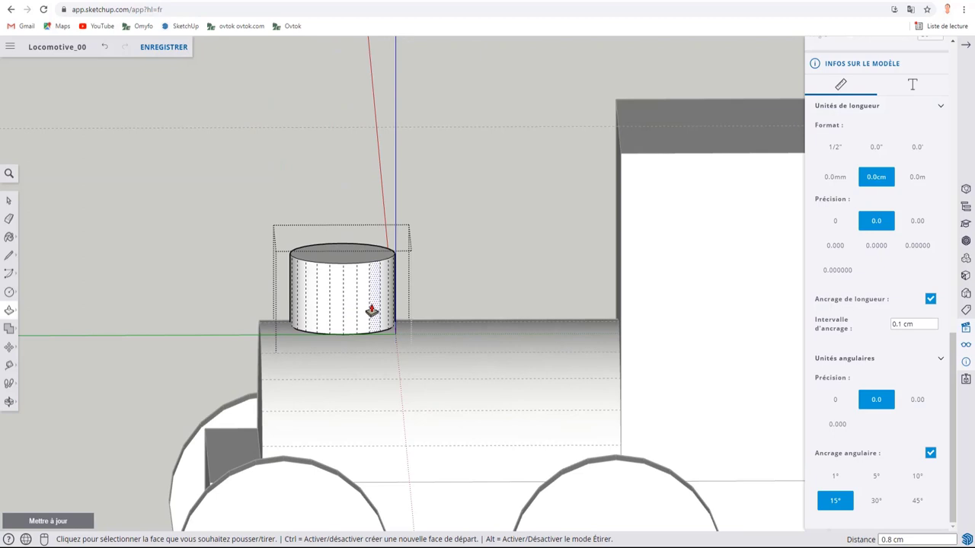
Step: Raise a new 0.6 cm top section on the cylinder with Ctrl+Push/Pull
{"action": "left_click", "coordinate": [353, 261]}
{"action": "left_click", "coordinate": [353, 261]}
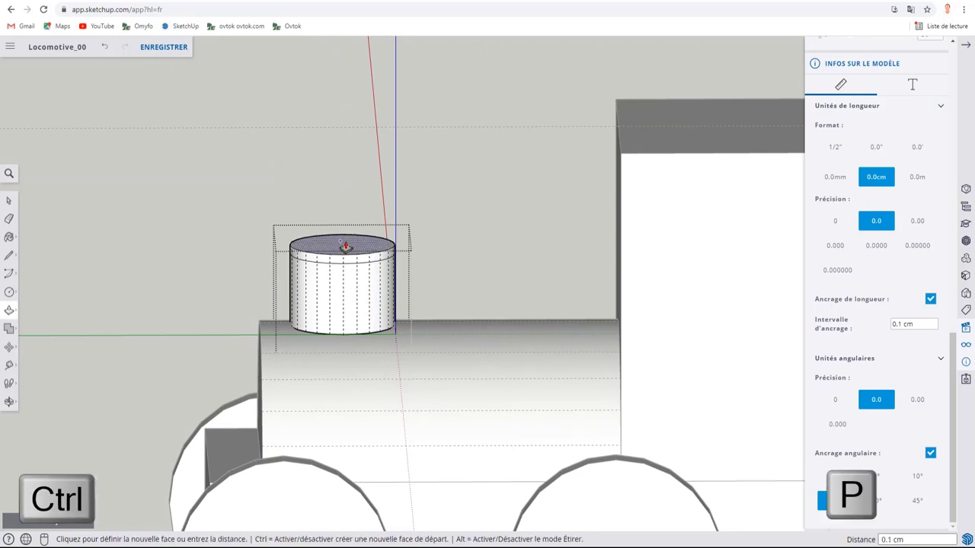
{"action": "left_click", "coordinate": [346, 259], "text": "ctrl"}
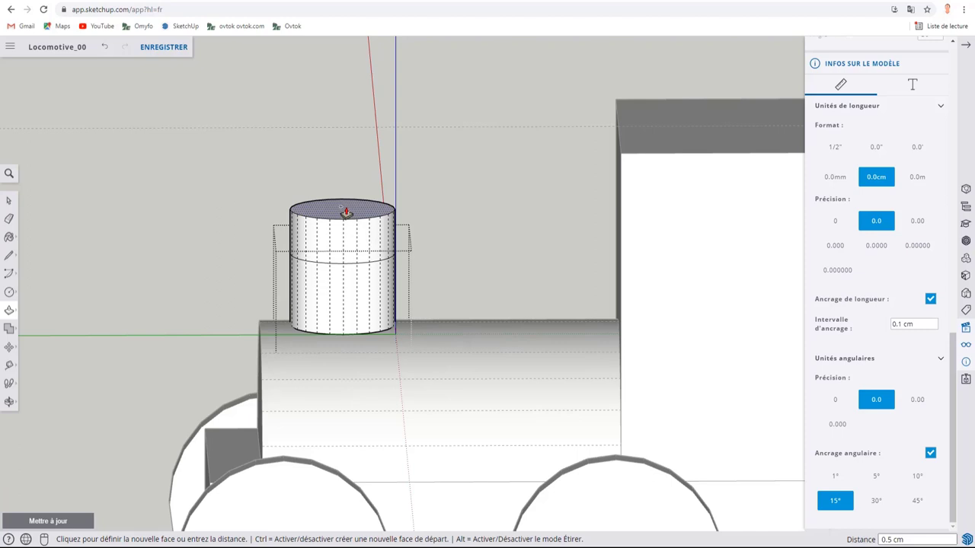
{"action": "left_click", "coordinate": [346, 207]}
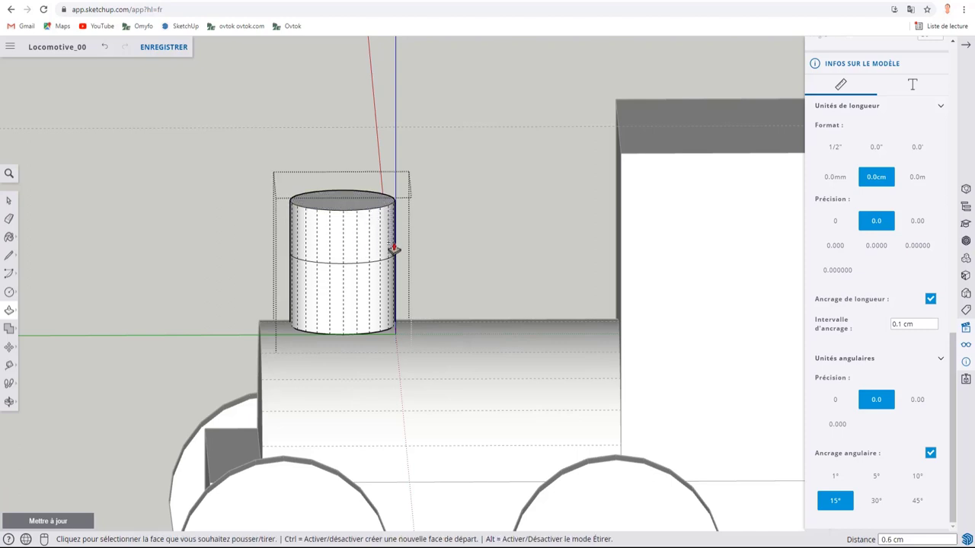
Step: Scale the cylinder's top face about its centre by 1.42 to flare the funnel
{"action": "key", "text": "space"}
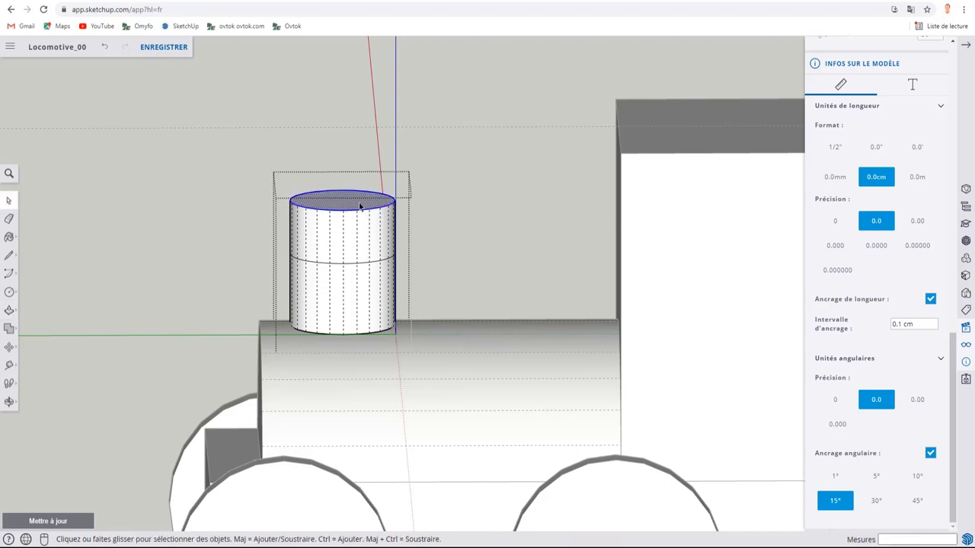
{"action": "left_click", "coordinate": [361, 207]}
{"action": "scroll", "coordinate": [366, 209], "scroll_direction": "up", "scroll_amount": 2}
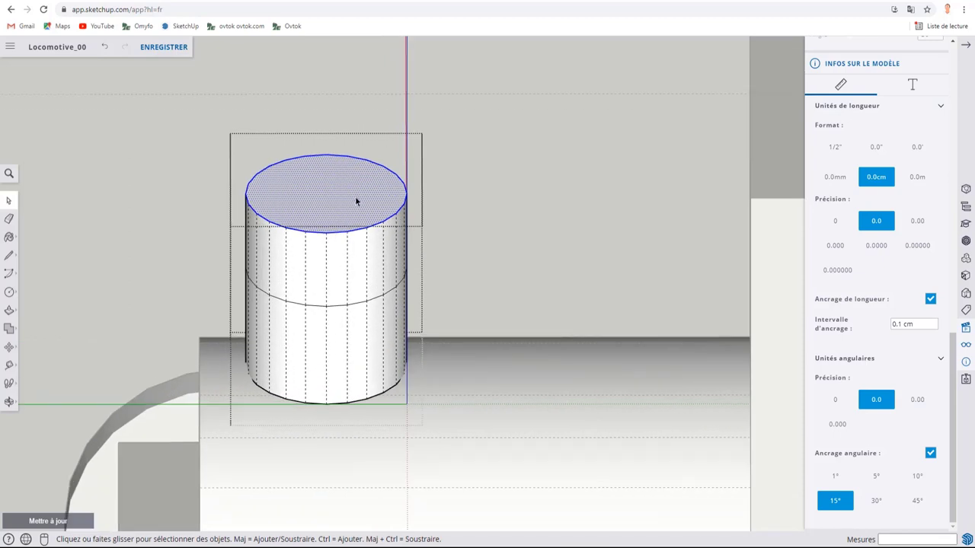
{"action": "key", "text": "s"}
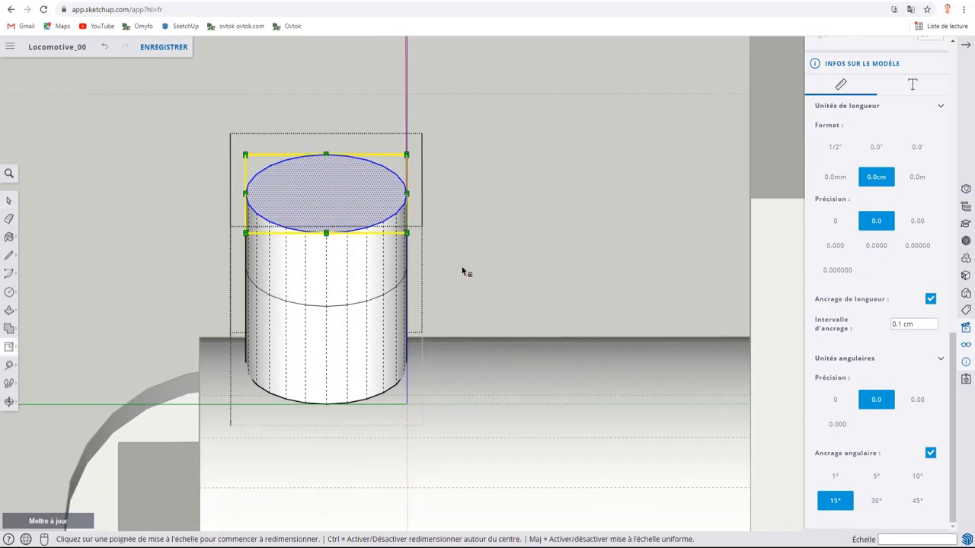
{"action": "key", "text": "ctrl"}
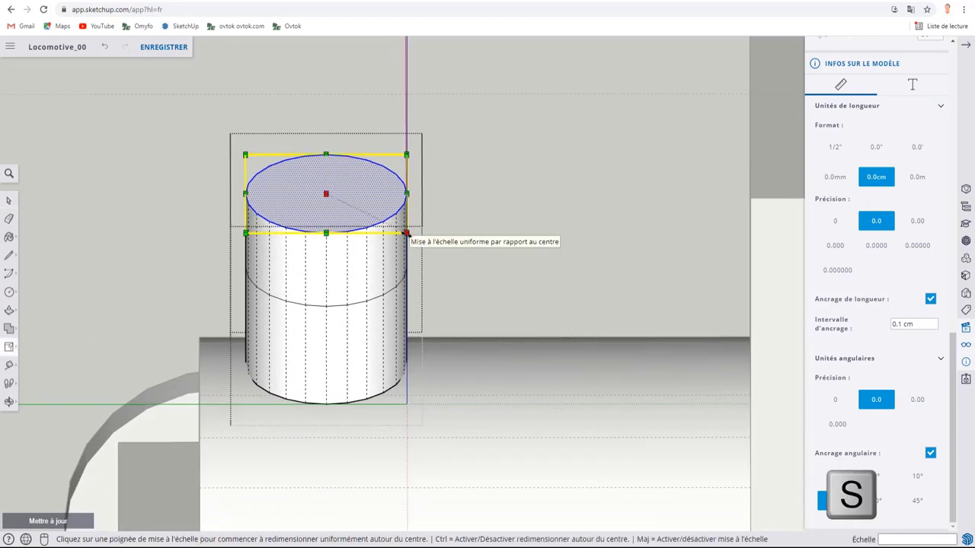
{"action": "left_click", "coordinate": [406, 232]}
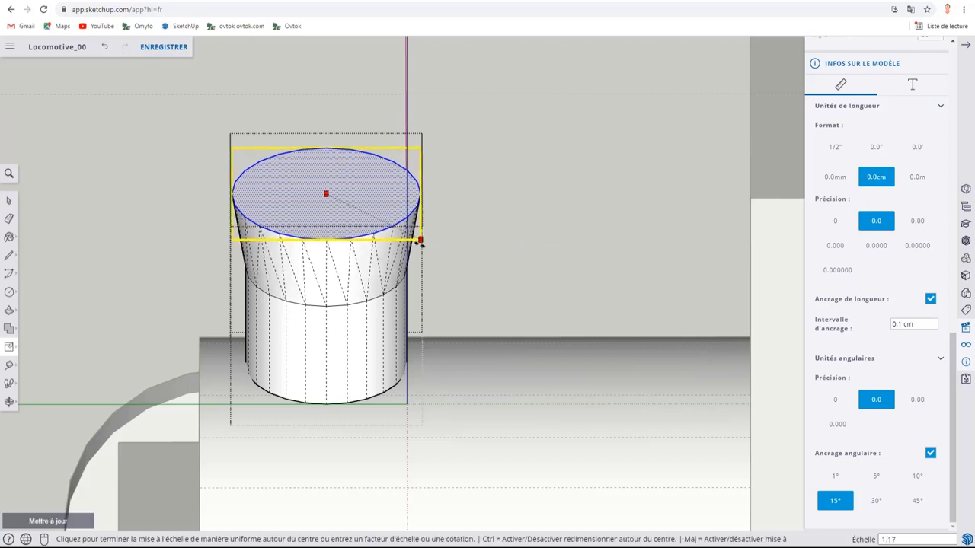
{"action": "left_click", "coordinate": [441, 250]}
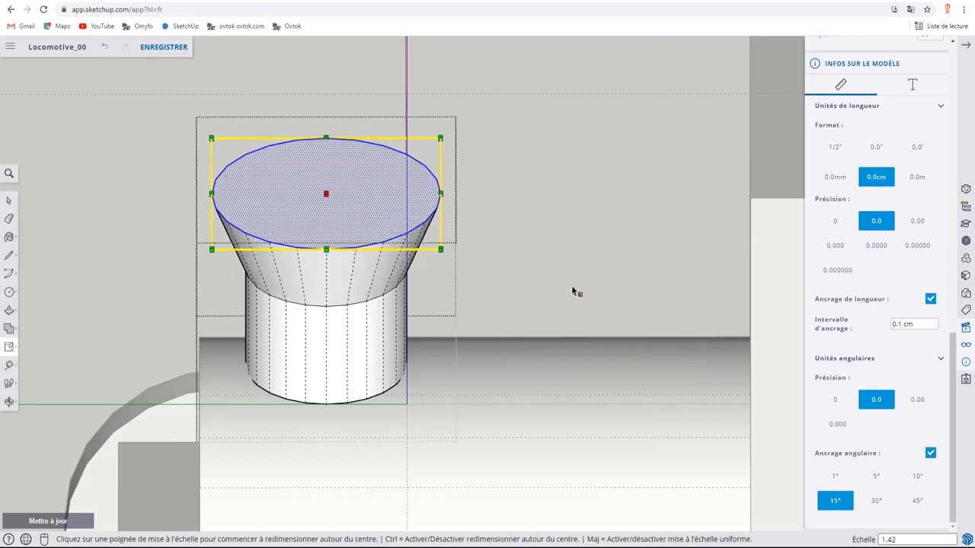
{"action": "scroll", "coordinate": [895, 324], "scroll_direction": "up", "scroll_amount": 4}
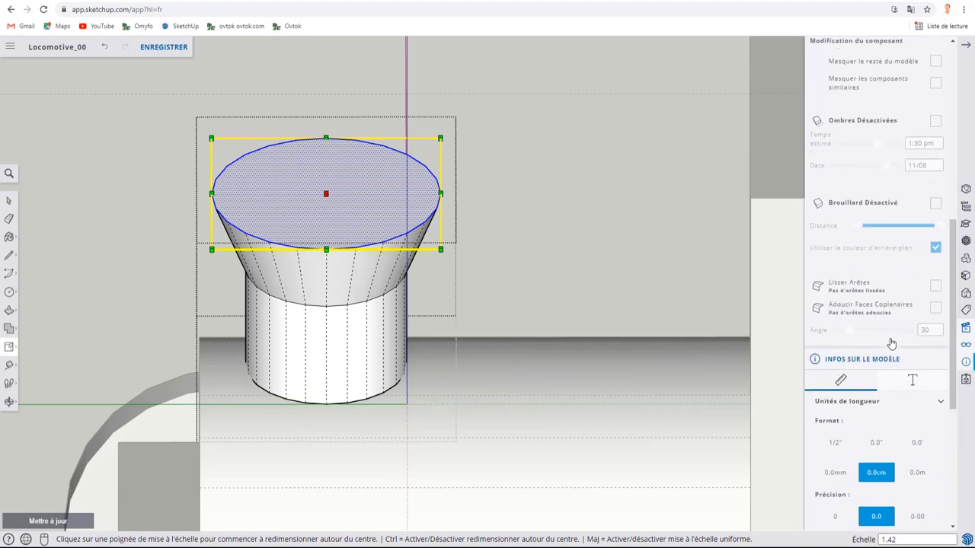
{"action": "scroll", "coordinate": [896, 322], "scroll_direction": "up", "scroll_amount": 4}
{"action": "scroll", "coordinate": [897, 320], "scroll_direction": "up", "scroll_amount": 2}
{"action": "scroll", "coordinate": [896, 320], "scroll_direction": "up", "scroll_amount": 2}
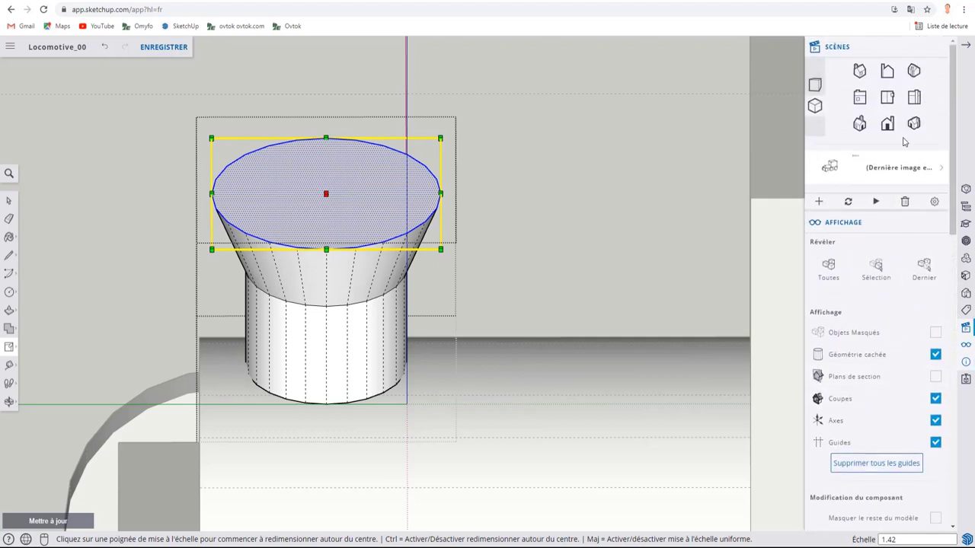
Step: Review the chimney from top view and a parallel front view, then a tilted view
{"action": "left_click", "coordinate": [888, 97]}
{"action": "scroll", "coordinate": [690, 297], "scroll_direction": "down", "scroll_amount": 2}
{"action": "scroll", "coordinate": [690, 297], "scroll_direction": "up", "scroll_amount": 3}
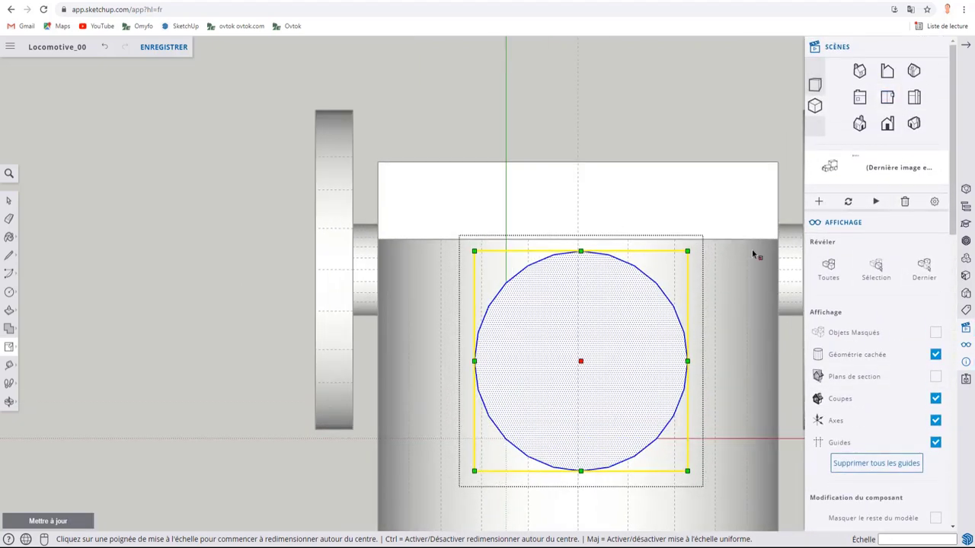
{"action": "left_click", "coordinate": [815, 87]}
{"action": "left_click", "coordinate": [816, 106]}
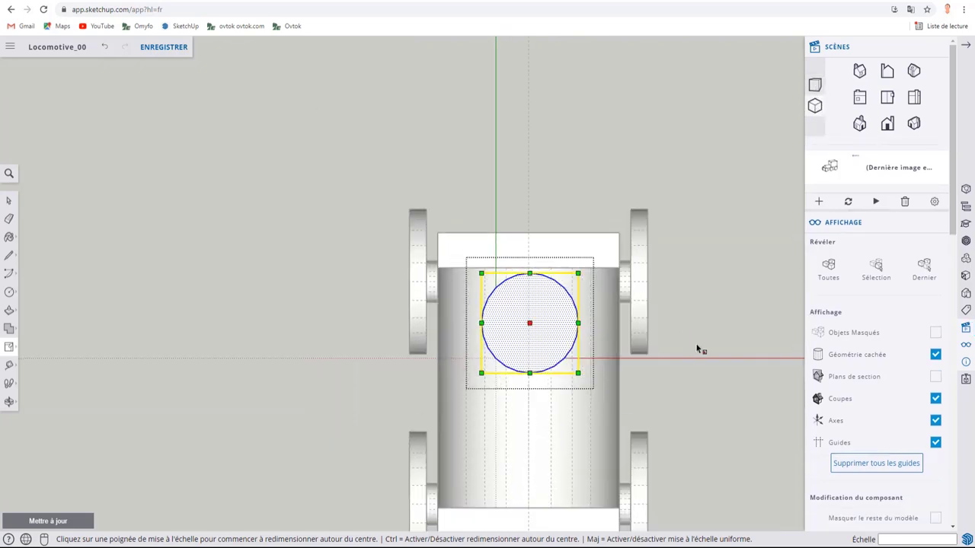
{"action": "mouse_move", "coordinate": [699, 352]}
{"action": "middle_mouse_down", "text": "shift"}
{"action": "mouse_move", "coordinate": [610, 215]}
{"action": "mouse_move", "coordinate": [459, 365]}
{"action": "mouse_move", "coordinate": [602, 230]}
{"action": "mouse_move", "coordinate": [515, 276]}
{"action": "middle_mouse_up", "text": "shift"}
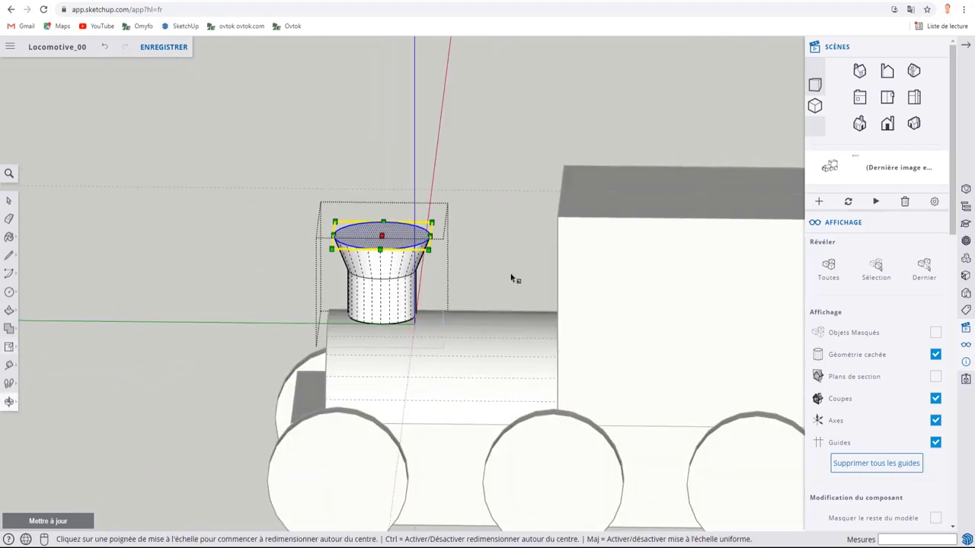
{"action": "scroll", "coordinate": [492, 345], "scroll_direction": "up", "scroll_amount": 2}
{"action": "scroll", "coordinate": [403, 285], "scroll_direction": "up", "scroll_amount": 2}
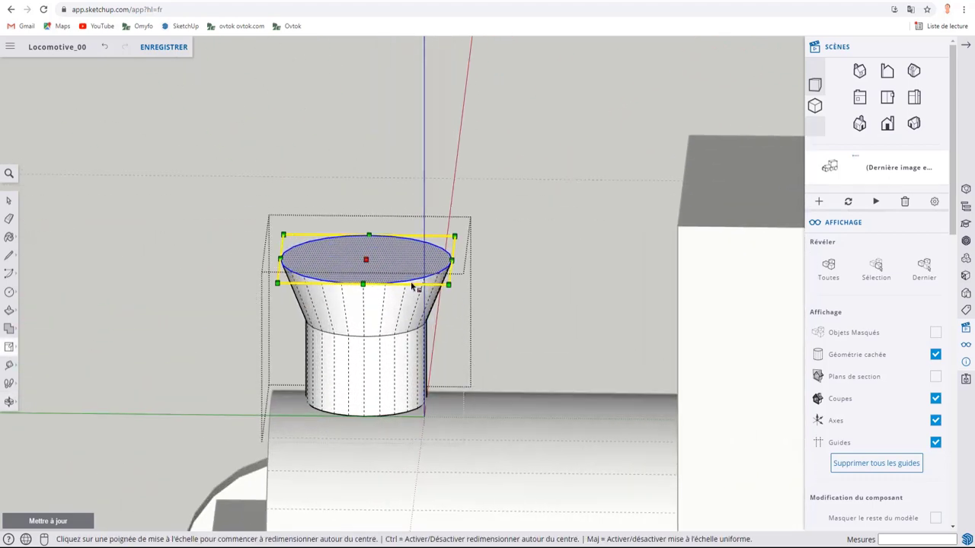
Step: Push/Pull the chimney's flared top upward to add a cap section
{"action": "key", "text": "p"}
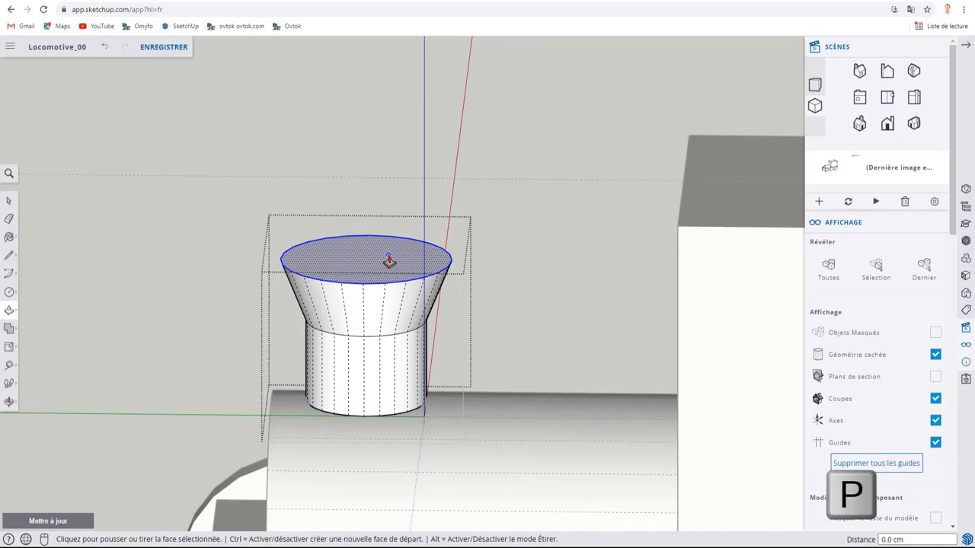
{"action": "left_click", "coordinate": [381, 263]}
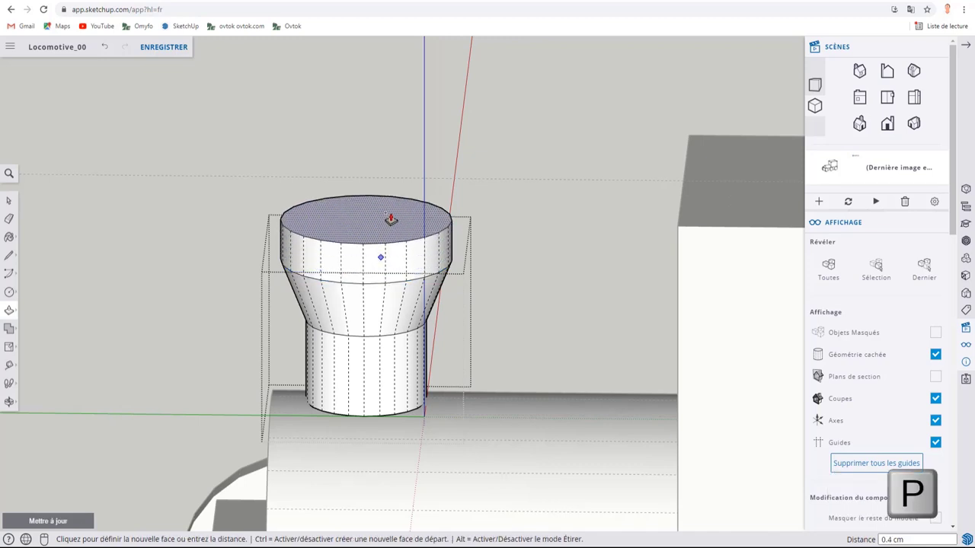
{"action": "middle_click_drag", "start_coordinate": [394, 193], "coordinate": [457, 215]}
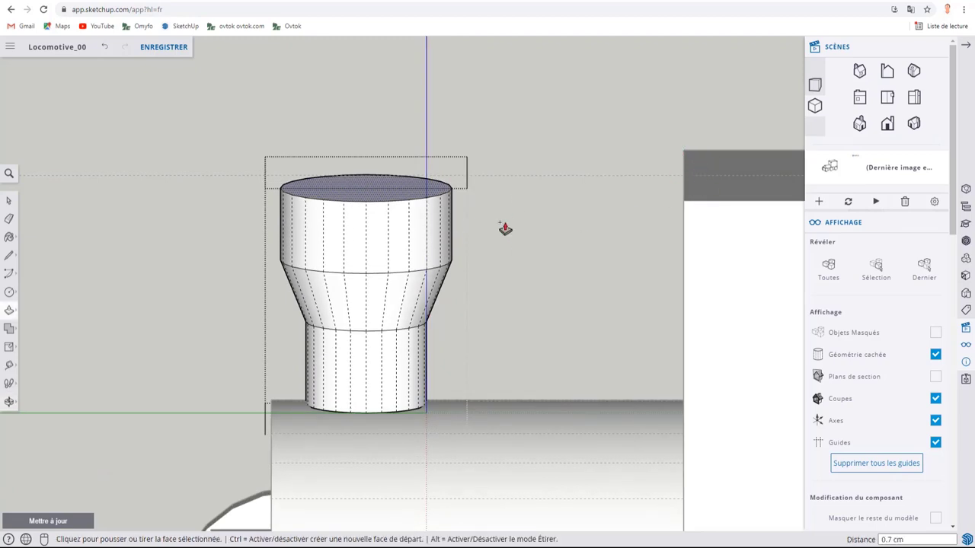
{"action": "mouse_move", "coordinate": [505, 229]}
{"action": "middle_mouse_down"}
{"action": "mouse_move", "coordinate": [493, 250]}
{"action": "mouse_move", "coordinate": [470, 246]}
{"action": "middle_mouse_up"}
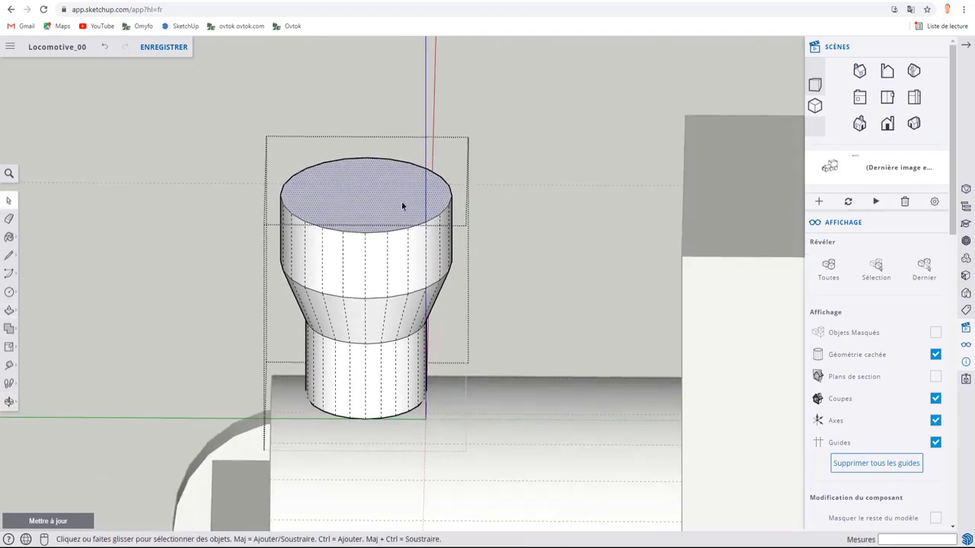
Step: Scale the chimney's top face about its centre to narrow it into a cap
{"action": "double_click", "coordinate": [401, 202]}
{"action": "key", "text": "s"}
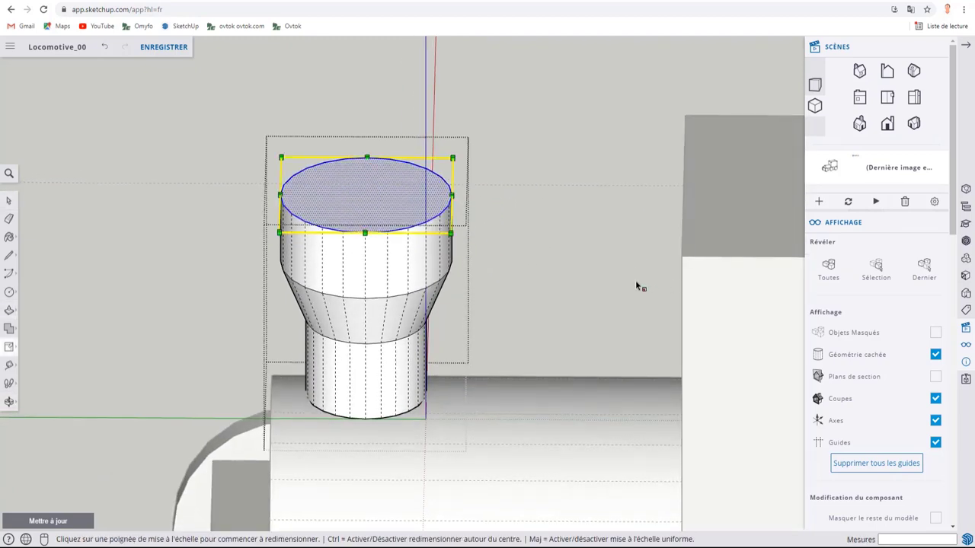
{"action": "key", "text": "ctrl"}
{"action": "left_click", "coordinate": [451, 232]}
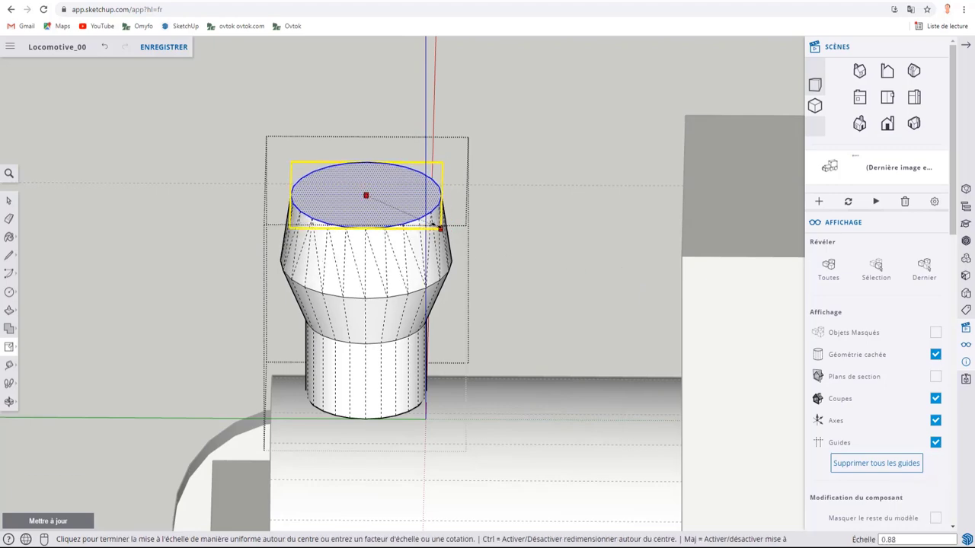
{"action": "key", "text": "ctrl"}
{"action": "left_click", "coordinate": [409, 211]}
{"action": "key", "text": "o"}
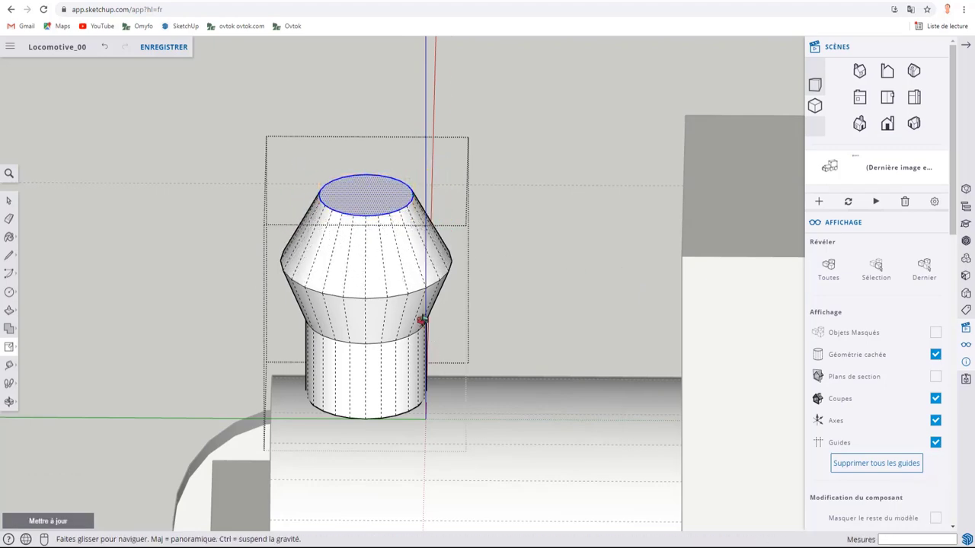
{"action": "left_click_drag", "start_coordinate": [421, 320], "coordinate": [429, 226]}
{"action": "scroll", "coordinate": [429, 227], "scroll_direction": "down", "scroll_amount": 3}
{"action": "mouse_move", "coordinate": [457, 274]}
{"action": "left_mouse_down"}
{"action": "mouse_move", "coordinate": [581, 311]}
{"action": "mouse_move", "coordinate": [475, 319]}
{"action": "left_mouse_up"}
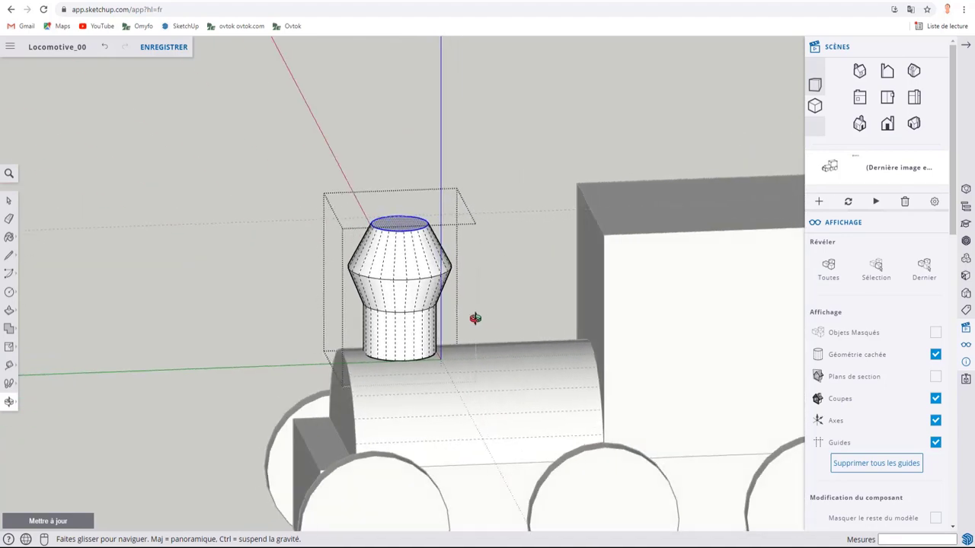
{"action": "scroll", "coordinate": [402, 385], "scroll_direction": "up", "scroll_amount": 2}
{"action": "scroll", "coordinate": [386, 379], "scroll_direction": "up", "scroll_amount": 3}
{"action": "mouse_move", "coordinate": [386, 379]}
{"action": "left_mouse_down"}
{"action": "mouse_move", "coordinate": [534, 187]}
{"action": "mouse_move", "coordinate": [505, 223]}
{"action": "left_mouse_up"}
Step: Push the chimney's base face 0.4 cm down into the boiler
{"action": "key", "text": "space"}
{"action": "key", "text": "p"}
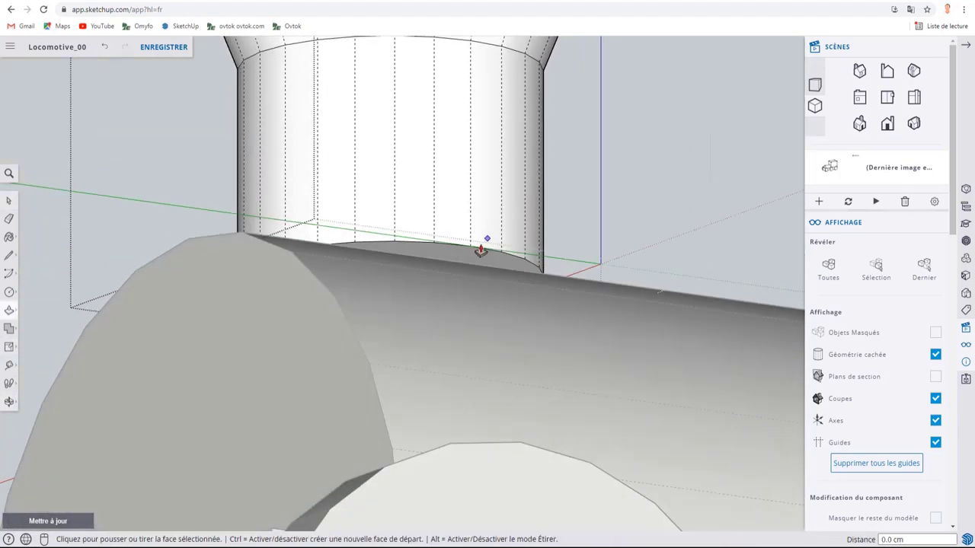
{"action": "key", "text": "space"}
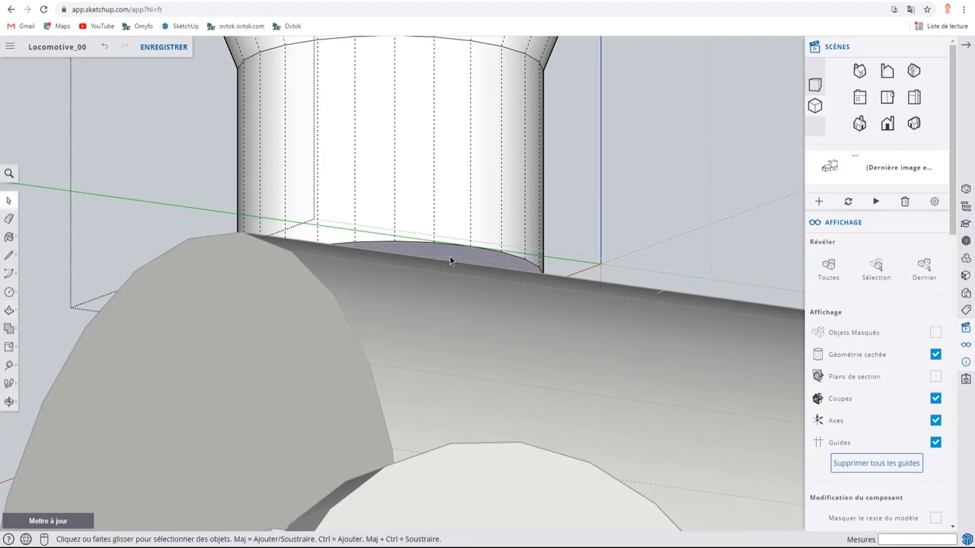
{"action": "key", "text": "p"}
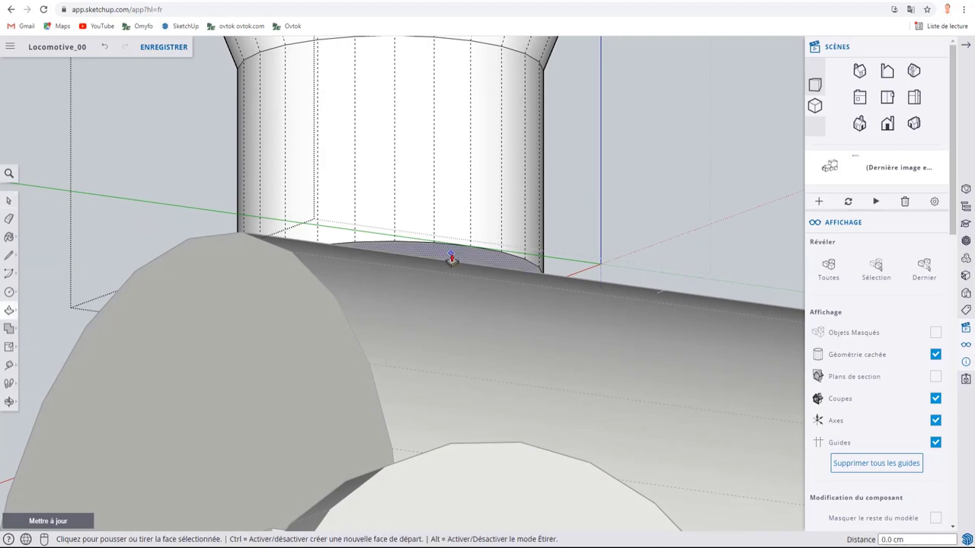
{"action": "left_click", "coordinate": [451, 260]}
{"action": "scroll", "coordinate": [419, 316], "scroll_direction": "down", "scroll_amount": 1}
{"action": "mouse_move", "coordinate": [419, 317]}
{"action": "middle_mouse_down"}
{"action": "mouse_move", "coordinate": [573, 333]}
{"action": "mouse_move", "coordinate": [718, 406]}
{"action": "mouse_move", "coordinate": [416, 312]}
{"action": "mouse_move", "coordinate": [447, 295]}
{"action": "mouse_move", "coordinate": [409, 252]}
{"action": "middle_mouse_up"}
{"action": "scroll", "coordinate": [447, 294], "scroll_direction": "down", "scroll_amount": 2}
{"action": "key", "text": "space"}
{"action": "scroll", "coordinate": [440, 254], "scroll_direction": "up", "scroll_amount": 2}
Step: Shrink the whole chimney uniformly to about 0.62 of its size and move it on the boiler
{"action": "left_click", "coordinate": [466, 257]}
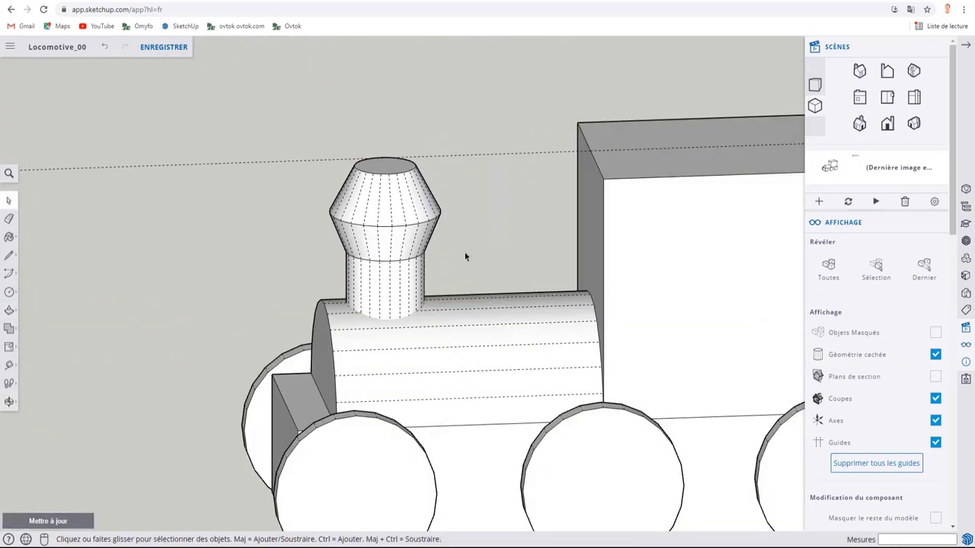
{"action": "left_click", "coordinate": [413, 261]}
{"action": "scroll", "coordinate": [418, 262], "scroll_direction": "up", "scroll_amount": 2}
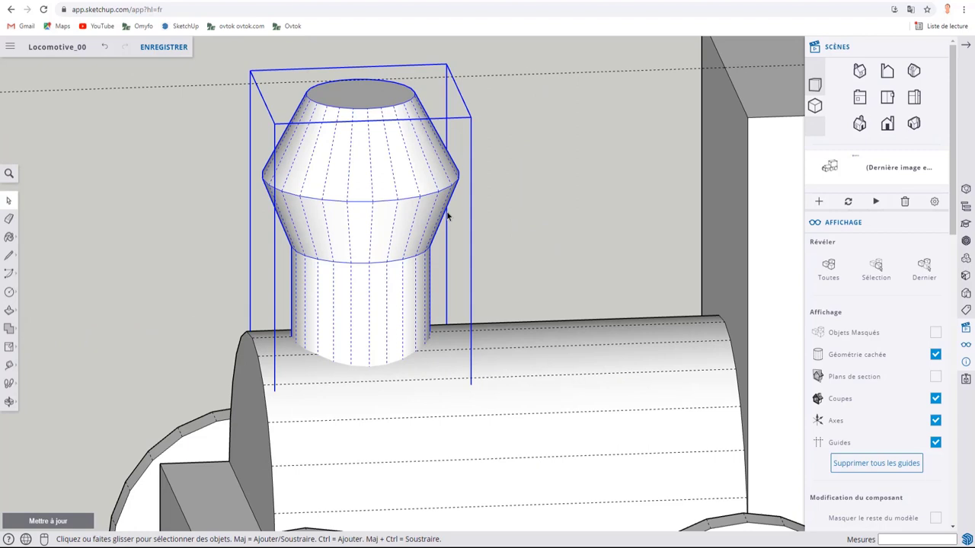
{"action": "key", "text": "s"}
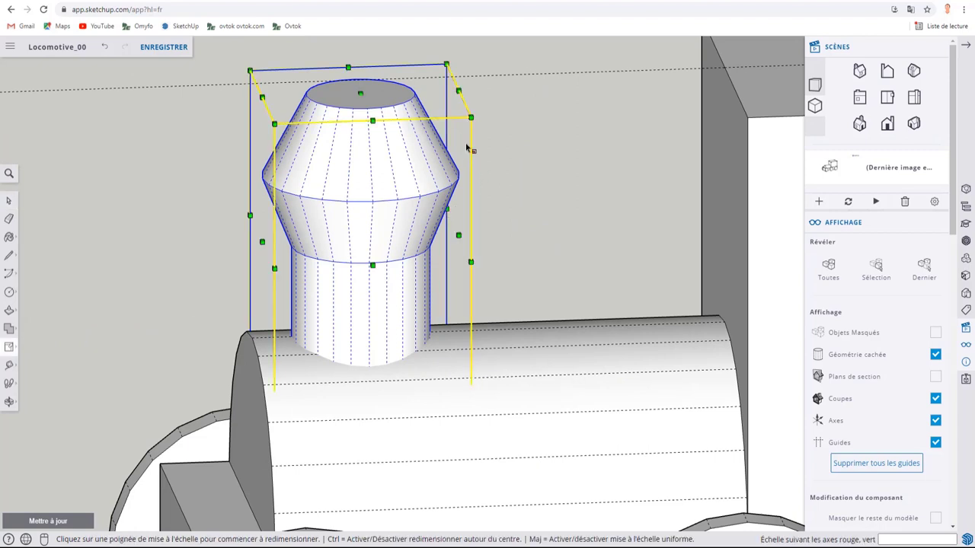
{"action": "left_click", "coordinate": [447, 66], "text": "ctrl"}
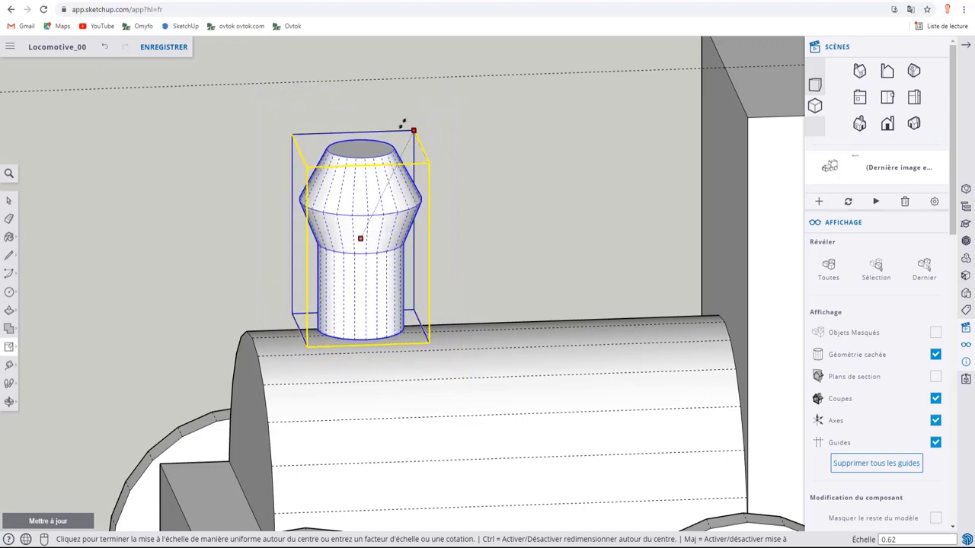
{"action": "left_click", "coordinate": [404, 123]}
{"action": "key", "text": "m"}
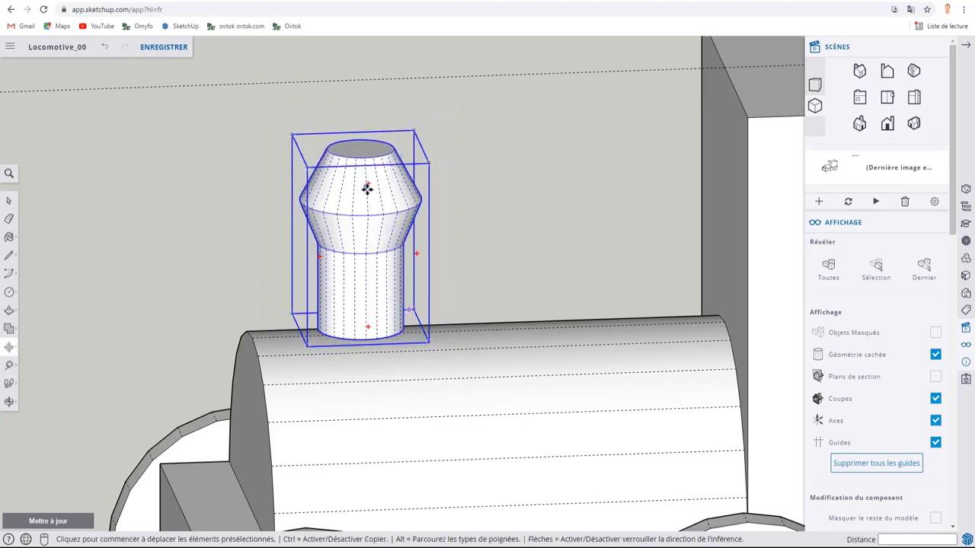
{"action": "left_click", "coordinate": [368, 189]}
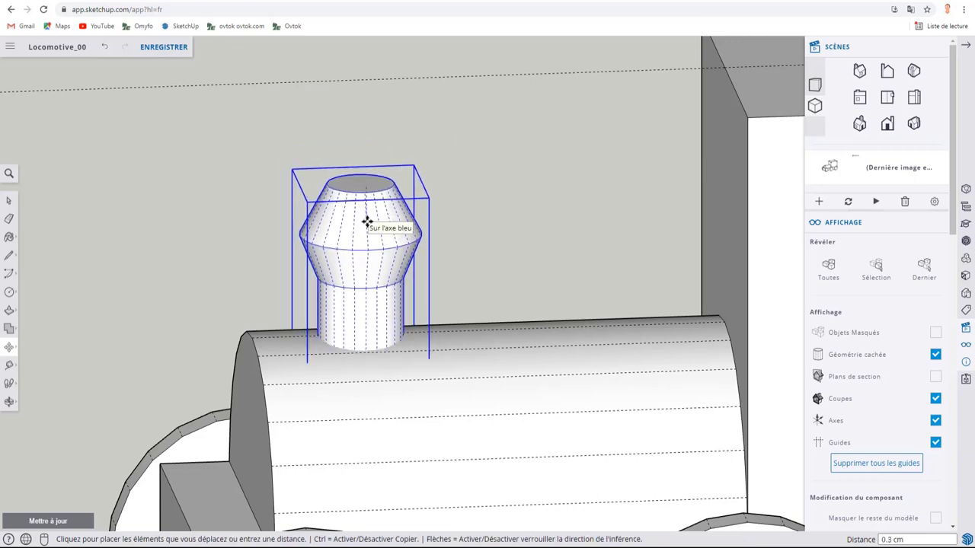
{"action": "left_click", "coordinate": [367, 221]}
Step: Shift the chimney further along the boiler and check its placement from the side
{"action": "mouse_move", "coordinate": [401, 246]}
{"action": "middle_mouse_down"}
{"action": "mouse_move", "coordinate": [374, 256]}
{"action": "mouse_move", "coordinate": [712, 274]}
{"action": "mouse_move", "coordinate": [509, 333]}
{"action": "mouse_move", "coordinate": [569, 355]}
{"action": "mouse_move", "coordinate": [498, 355]}
{"action": "middle_mouse_up"}
{"action": "scroll", "coordinate": [456, 377], "scroll_direction": "up", "scroll_amount": 2}
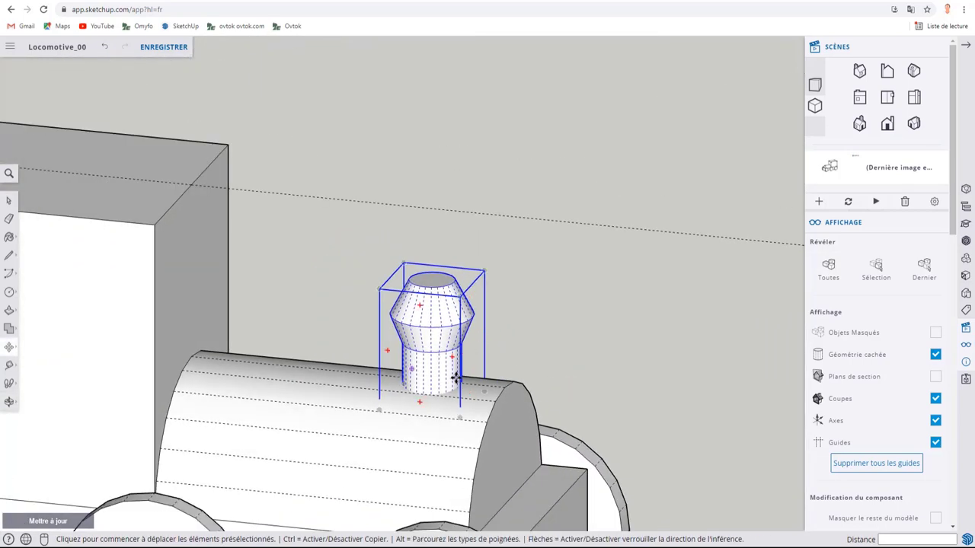
{"action": "left_click", "coordinate": [428, 371]}
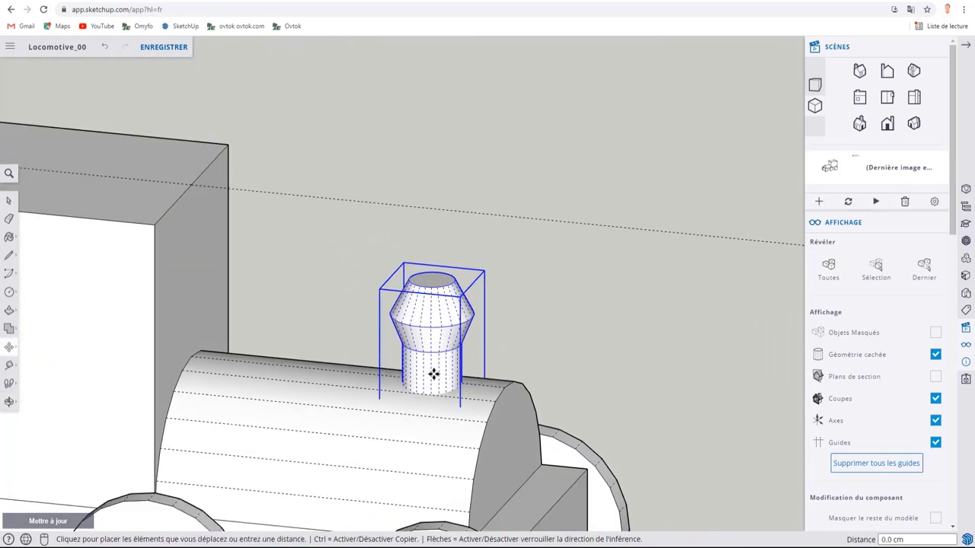
{"action": "left_click", "coordinate": [457, 376]}
{"action": "scroll", "coordinate": [472, 315], "scroll_direction": "down", "scroll_amount": 3}
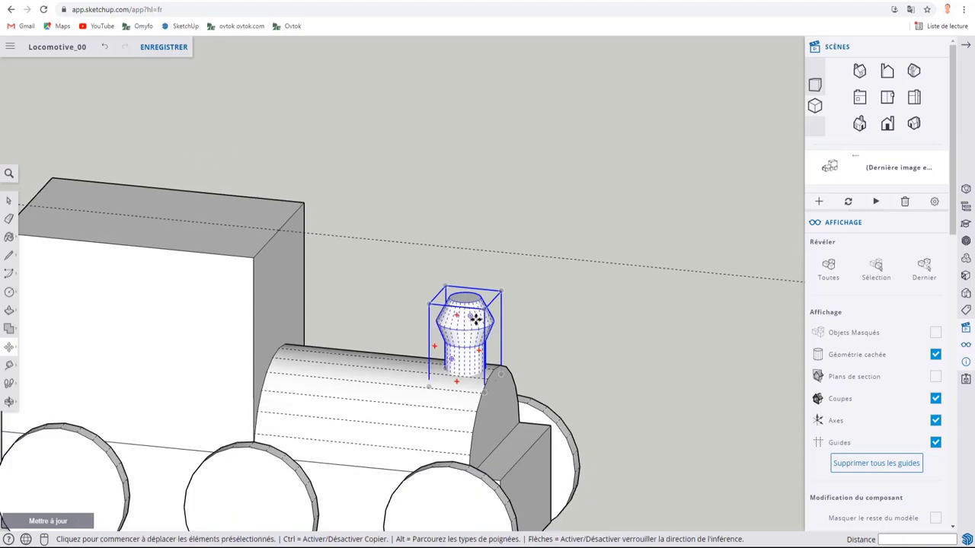
{"action": "mouse_move", "coordinate": [473, 315]}
{"action": "middle_mouse_down"}
{"action": "mouse_move", "coordinate": [428, 322]}
{"action": "mouse_move", "coordinate": [363, 312]}
{"action": "middle_mouse_up"}
{"action": "scroll", "coordinate": [462, 352], "scroll_direction": "up", "scroll_amount": 3}
{"action": "mouse_move", "coordinate": [463, 352]}
{"action": "middle_mouse_down"}
{"action": "mouse_move", "coordinate": [285, 235]}
{"action": "mouse_move", "coordinate": [224, 374]}
{"action": "mouse_move", "coordinate": [342, 252]}
{"action": "mouse_move", "coordinate": [520, 269]}
{"action": "mouse_move", "coordinate": [475, 267]}
{"action": "middle_mouse_up"}
{"action": "scroll", "coordinate": [510, 267], "scroll_direction": "down", "scroll_amount": 2}
{"action": "scroll", "coordinate": [510, 267], "scroll_direction": "down", "scroll_amount": 3}
{"action": "scroll", "coordinate": [465, 266], "scroll_direction": "up", "scroll_amount": 4}
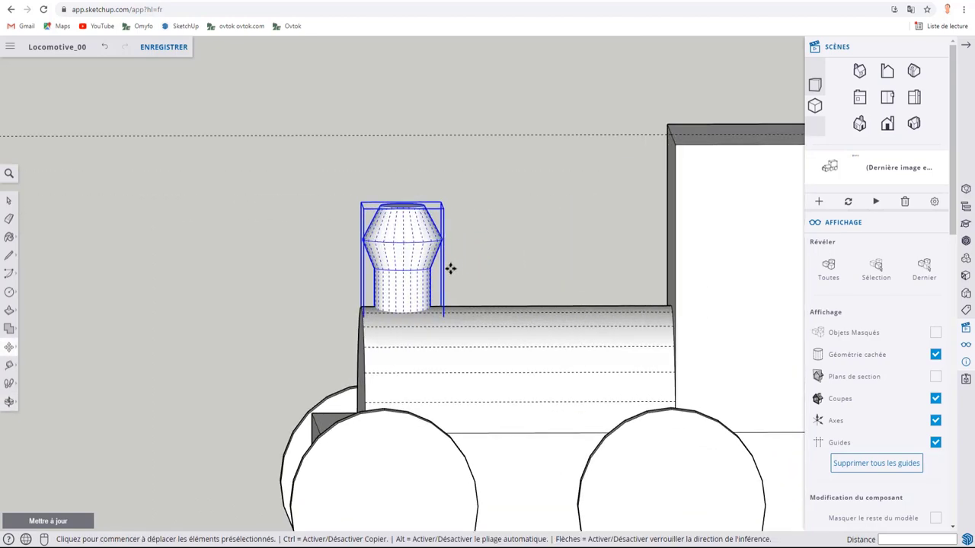
Step: Enlarge the chimney uniformly by 1.43 and set it near the boiler's front end
{"action": "key", "text": "s"}
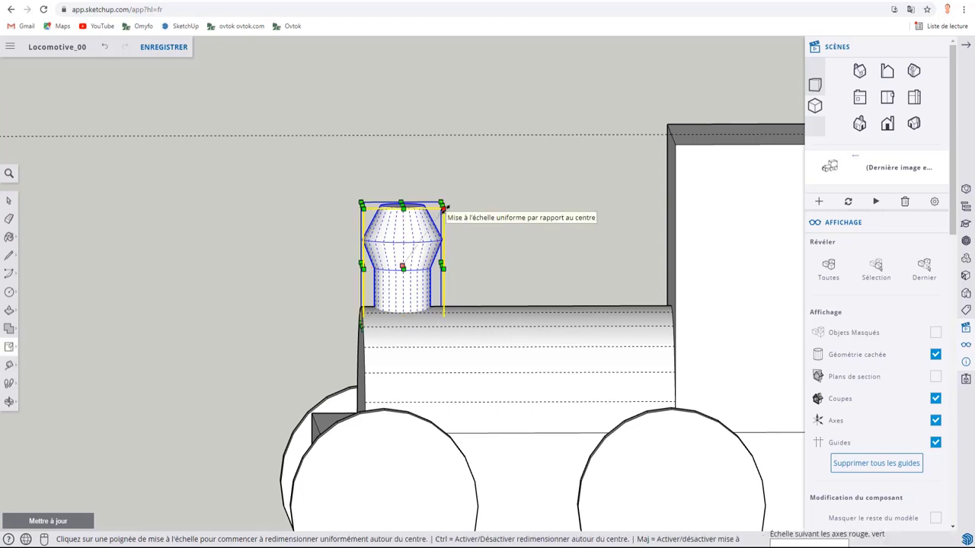
{"action": "left_click_drag", "start_coordinate": [444, 205], "coordinate": [460, 178]}
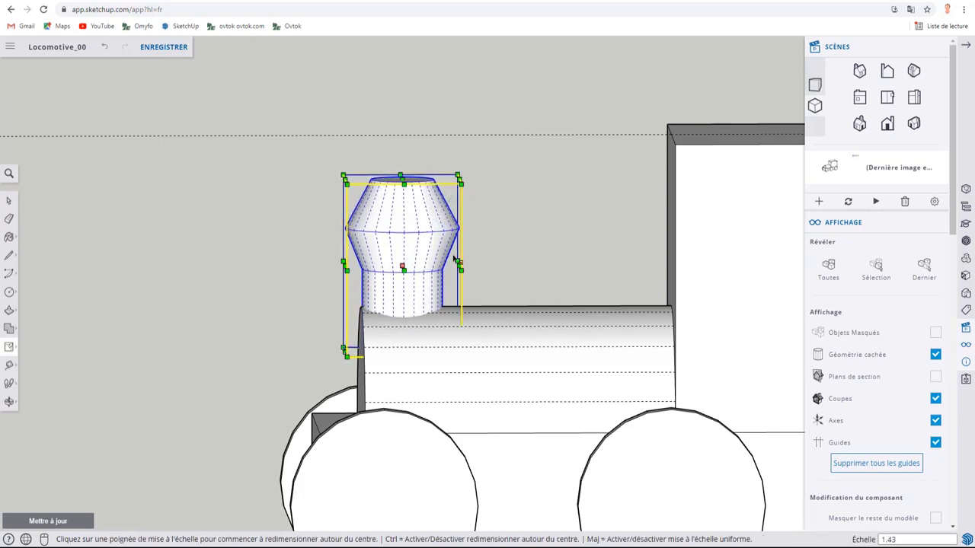
{"action": "key", "text": "space"}
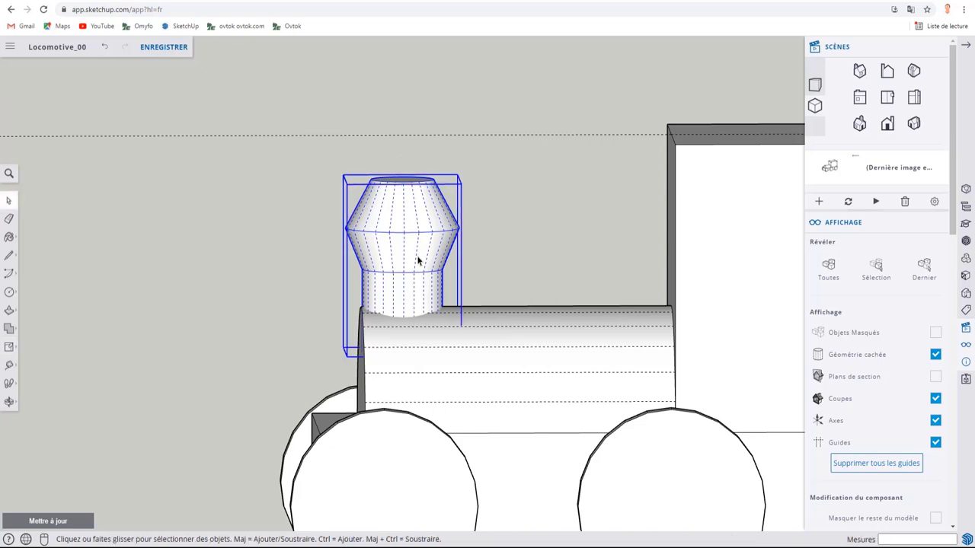
{"action": "key", "text": "m"}
{"action": "left_click", "coordinate": [405, 282]}
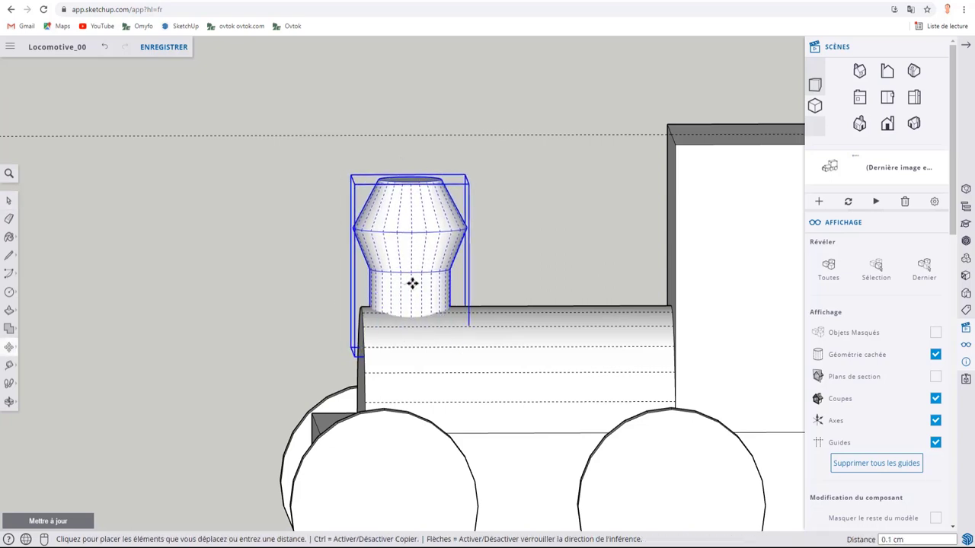
{"action": "left_click", "coordinate": [392, 276]}
{"action": "mouse_move", "coordinate": [391, 277]}
{"action": "middle_mouse_down"}
{"action": "mouse_move", "coordinate": [576, 283]}
{"action": "mouse_move", "coordinate": [610, 320]}
{"action": "mouse_move", "coordinate": [633, 317]}
{"action": "mouse_move", "coordinate": [343, 394]}
{"action": "mouse_move", "coordinate": [541, 323]}
{"action": "mouse_move", "coordinate": [381, 242]}
{"action": "mouse_move", "coordinate": [389, 309]}
{"action": "middle_mouse_up"}
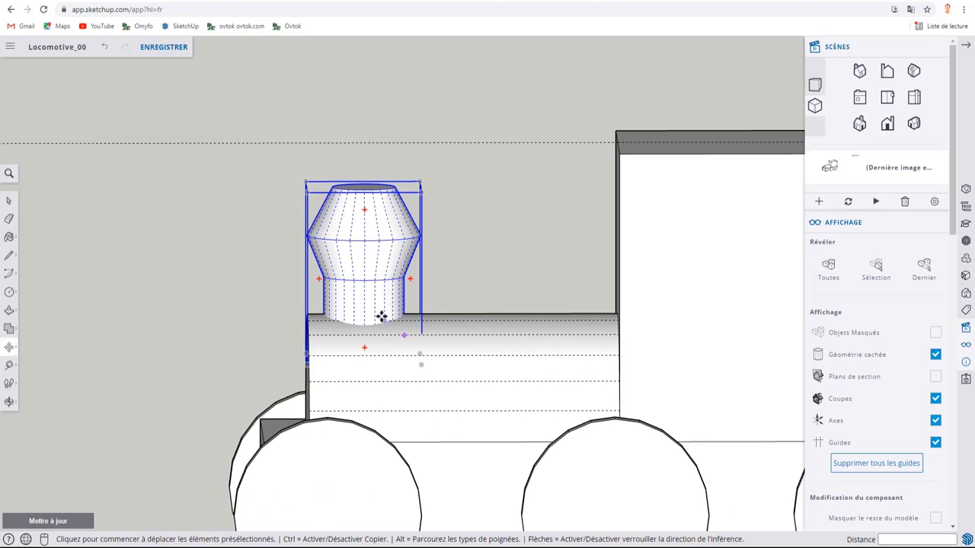
Step: Copy the chimney backward along the boiler toward the cab
{"action": "key", "text": "ctrl"}
{"action": "left_click", "coordinate": [376, 261]}
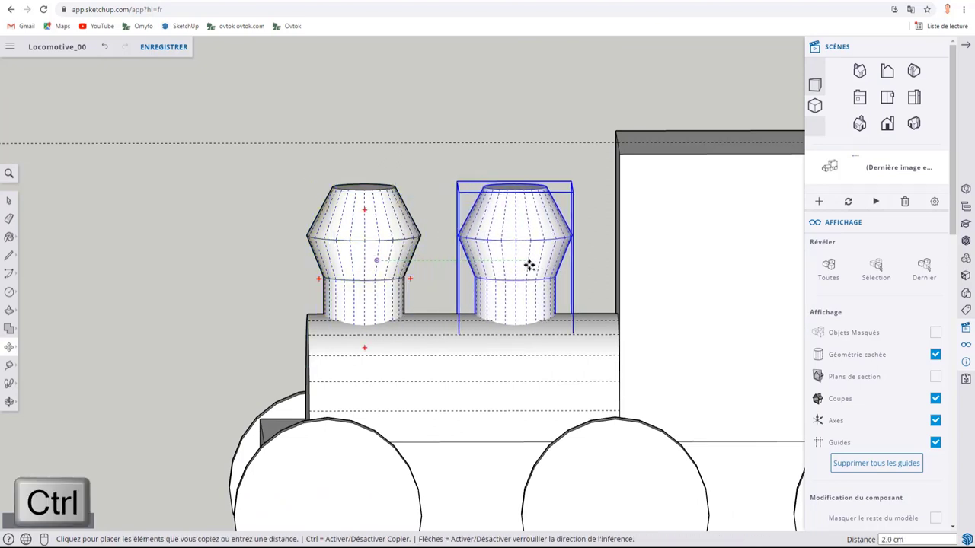
{"action": "left_click", "coordinate": [557, 265]}
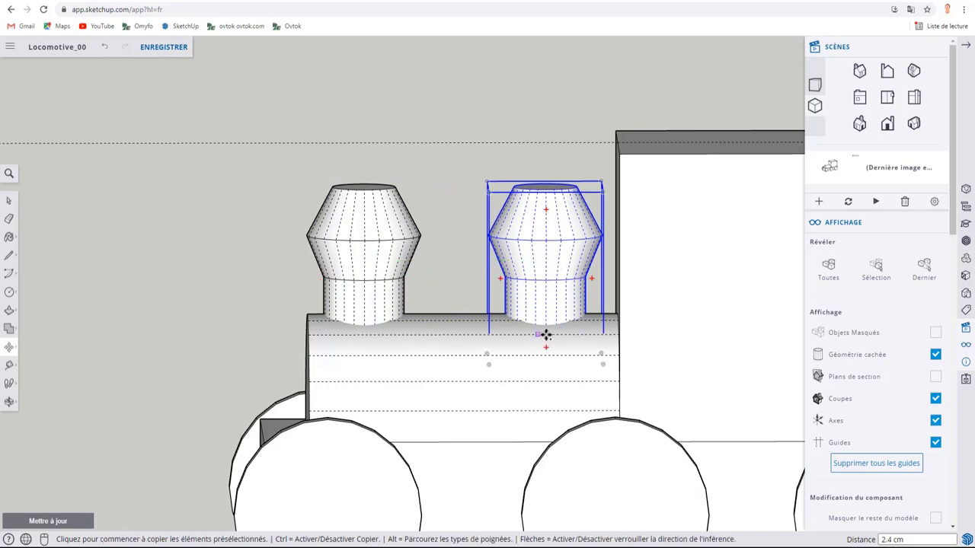
{"action": "scroll", "coordinate": [544, 327], "scroll_direction": "up", "scroll_amount": 3}
{"action": "scroll", "coordinate": [551, 317], "scroll_direction": "up", "scroll_amount": 1}
{"action": "scroll", "coordinate": [571, 251], "scroll_direction": "down", "scroll_amount": 2}
{"action": "scroll", "coordinate": [564, 216], "scroll_direction": "down", "scroll_amount": 2}
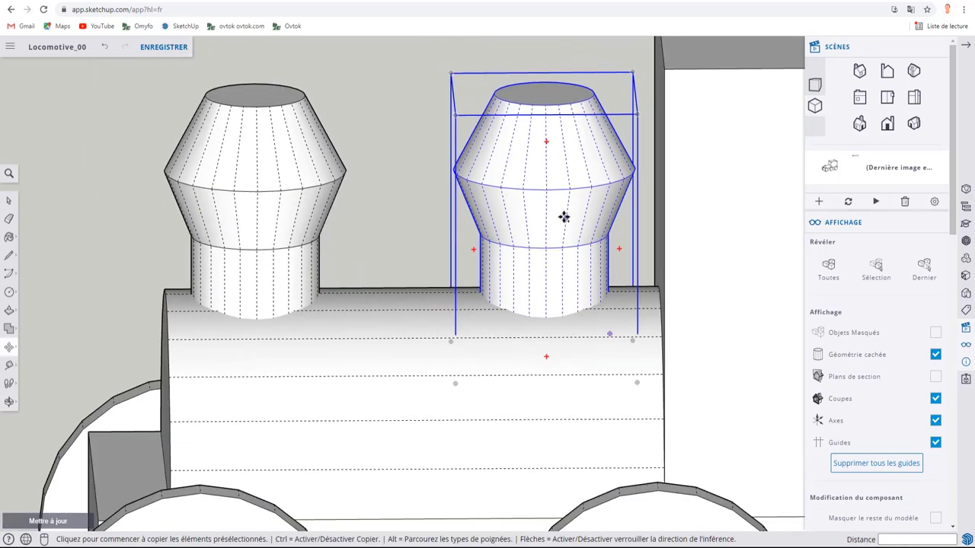
{"action": "key", "text": "space"}
{"action": "scroll", "coordinate": [547, 201], "scroll_direction": "up", "scroll_amount": 3}
{"action": "scroll", "coordinate": [535, 175], "scroll_direction": "down", "scroll_amount": 2}
Step: Delete the copied chimney's upper cone, leaving a plain cylinder
{"action": "left_click_drag", "start_coordinate": [443, 71], "coordinate": [613, 189]}
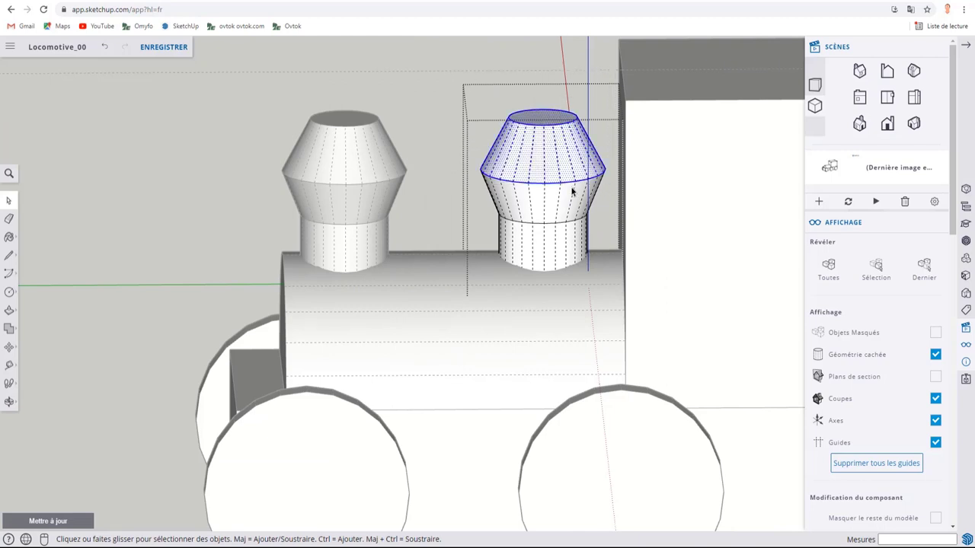
{"action": "key", "text": "Delete"}
{"action": "middle_click_drag", "start_coordinate": [571, 191], "coordinate": [546, 204]}
{"action": "scroll", "coordinate": [545, 202], "scroll_direction": "up", "scroll_amount": 3}
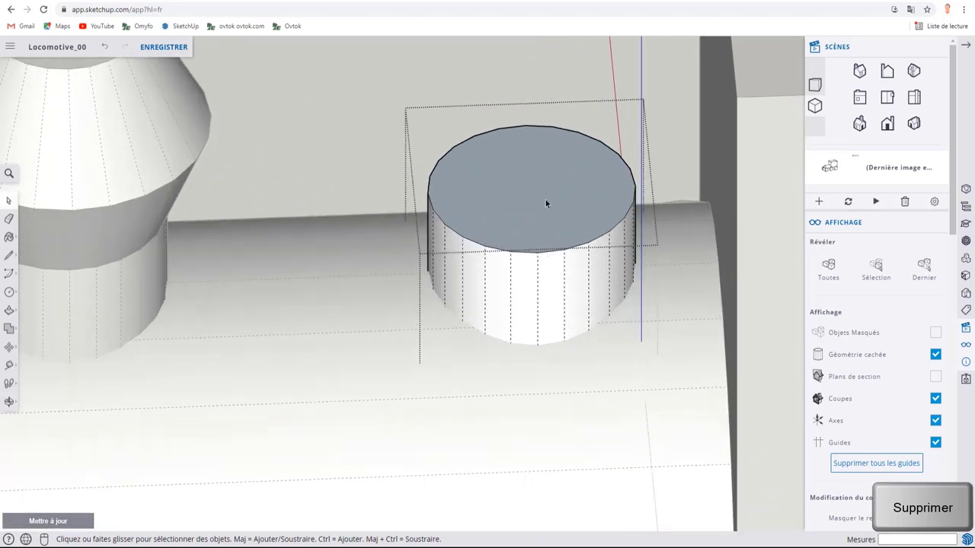
{"action": "scroll", "coordinate": [531, 176], "scroll_direction": "down", "scroll_amount": 3}
Step: Reverse the short cylinder's top face so it faces outward (Inverser les faces)
{"action": "right_click", "coordinate": [531, 178]}
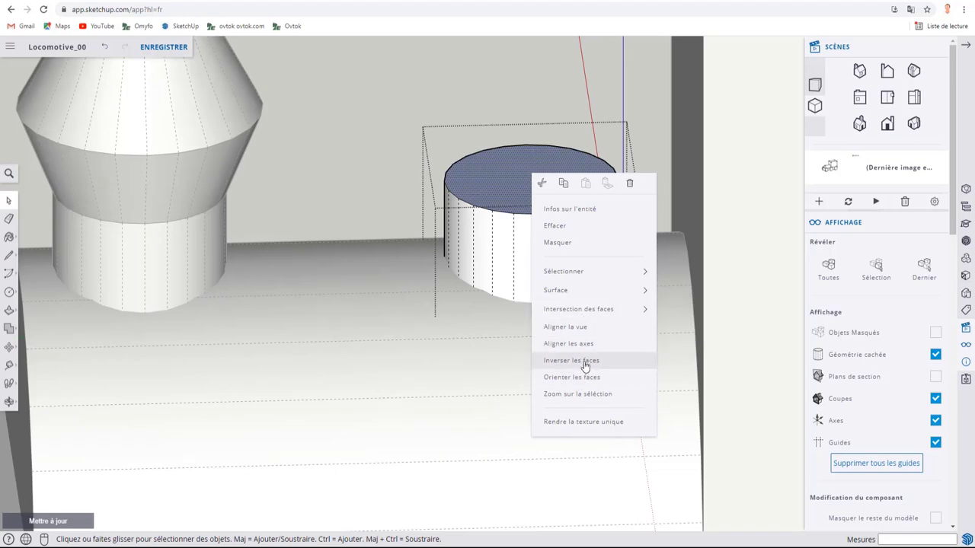
{"action": "left_click", "coordinate": [585, 367]}
{"action": "middle_click_drag", "start_coordinate": [386, 196], "coordinate": [487, 165]}
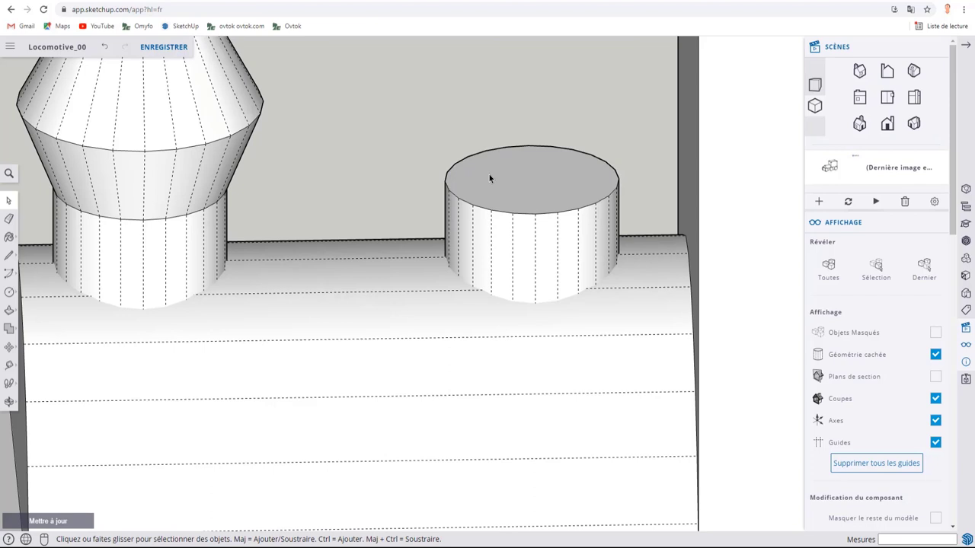
{"action": "middle_click_drag", "start_coordinate": [489, 175], "coordinate": [387, 218]}
{"action": "left_click", "coordinate": [387, 218]}
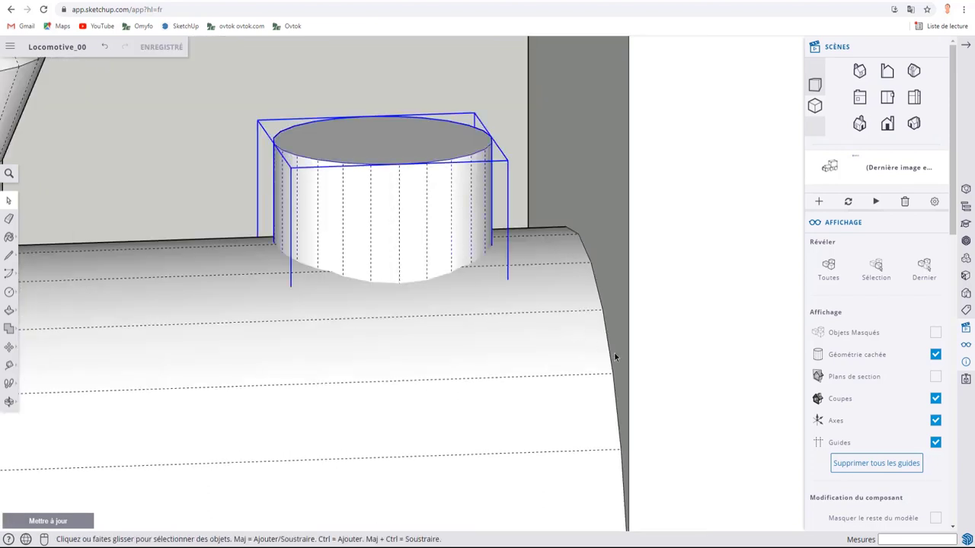
Step: Shrink the small cylinder uniformly and set it down on the boiler
{"action": "key", "text": "s"}
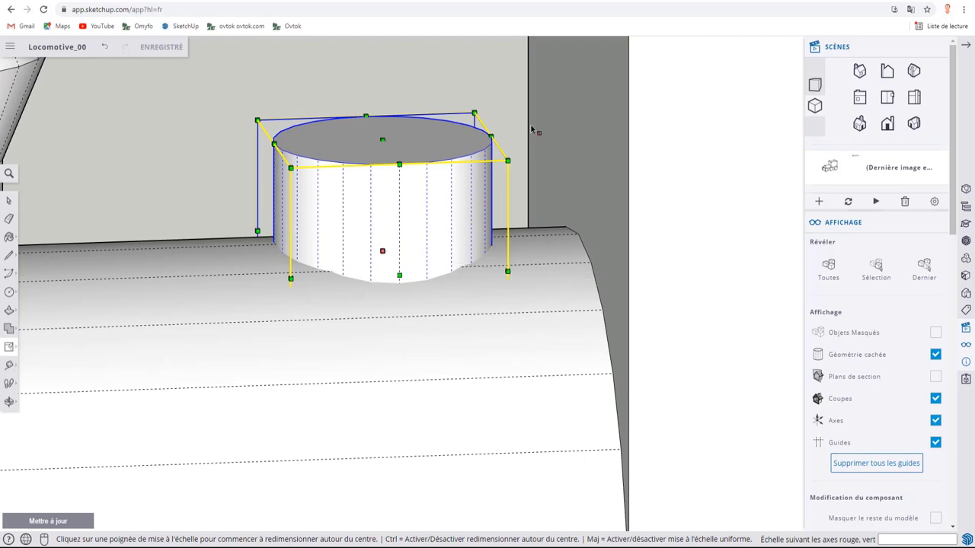
{"action": "left_click", "coordinate": [473, 113]}
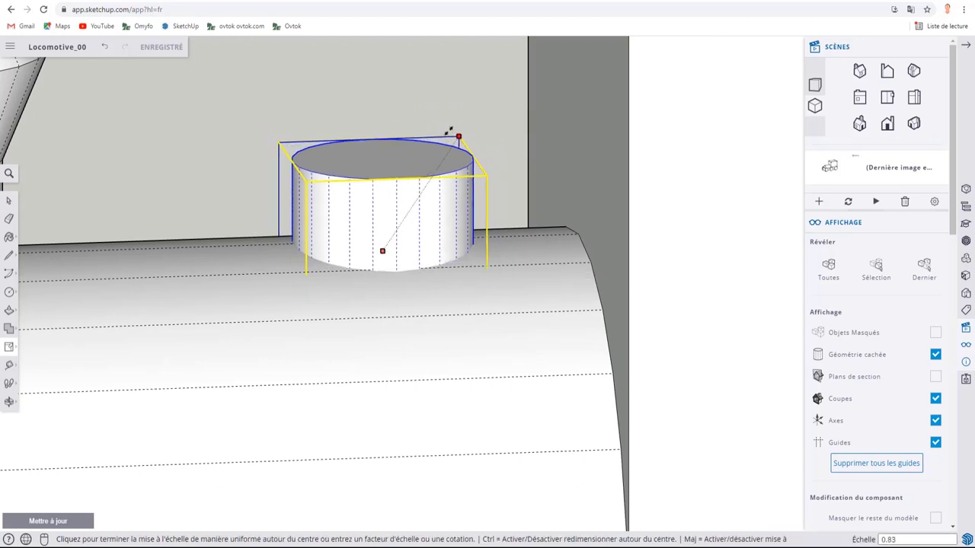
{"action": "left_click", "coordinate": [411, 165]}
{"action": "scroll", "coordinate": [459, 221], "scroll_direction": "down", "scroll_amount": 3}
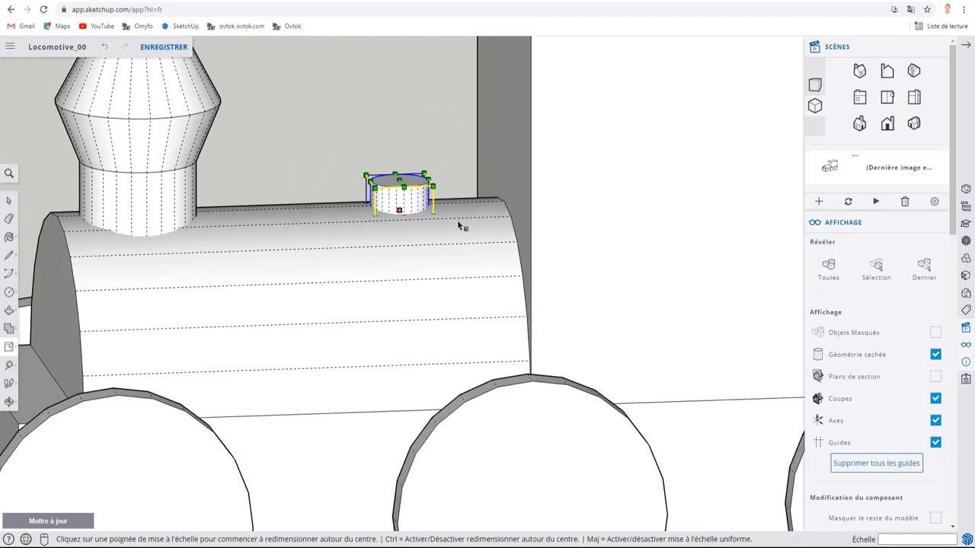
{"action": "scroll", "coordinate": [428, 183], "scroll_direction": "down", "scroll_amount": 2}
{"action": "key", "text": "m"}
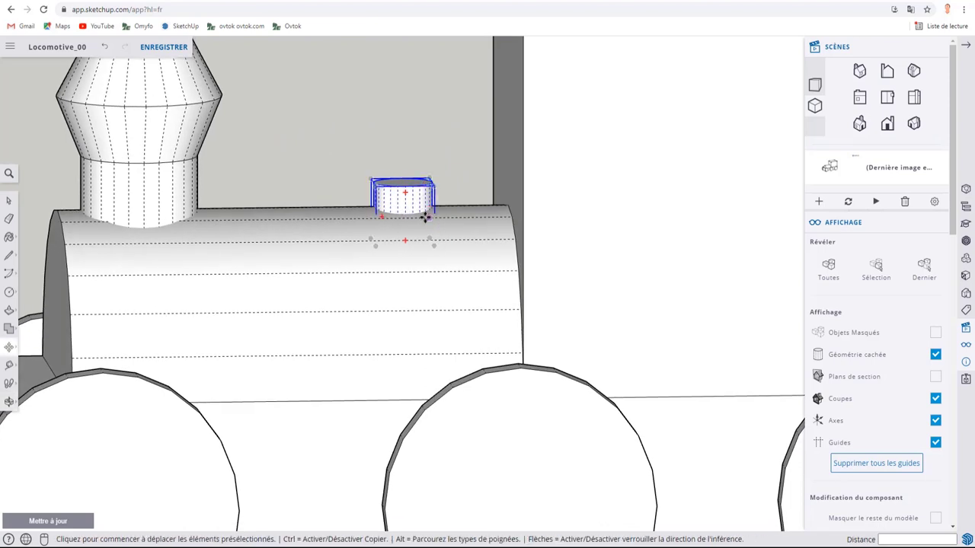
{"action": "left_click", "coordinate": [407, 203]}
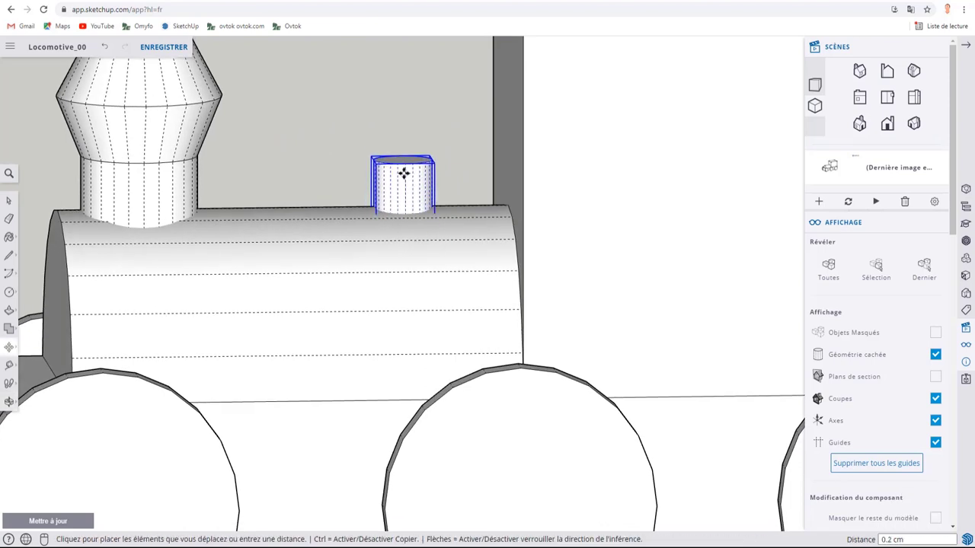
{"action": "left_click", "coordinate": [402, 149]}
{"action": "mouse_move", "coordinate": [402, 148]}
{"action": "middle_mouse_down"}
{"action": "mouse_move", "coordinate": [414, 83]}
{"action": "mouse_move", "coordinate": [435, 190]}
{"action": "middle_mouse_up"}
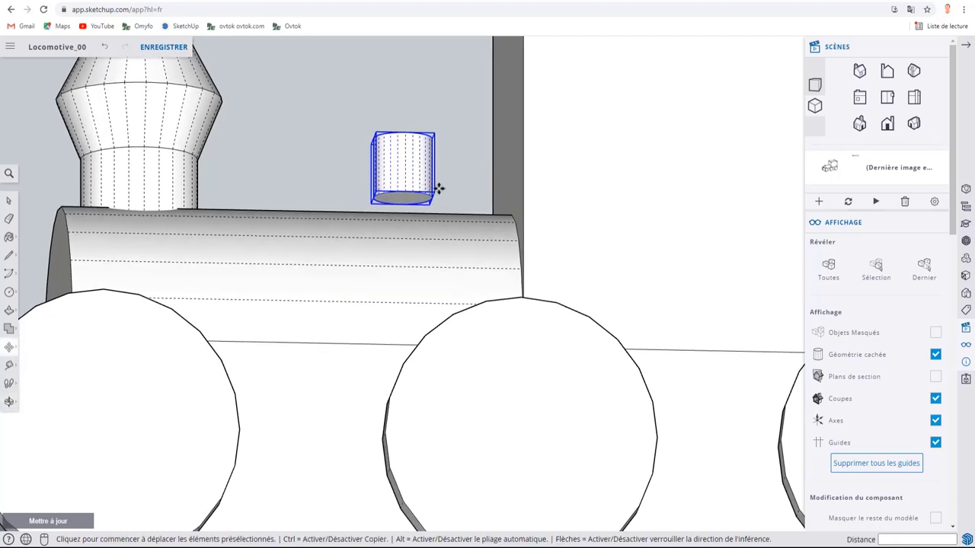
{"action": "scroll", "coordinate": [424, 213], "scroll_direction": "up", "scroll_amount": 5}
Step: Inside the cylinder component, extend its bottom face about 0.3 cm down onto the boiler
{"action": "key", "text": "space"}
{"action": "double_click", "coordinate": [395, 207]}
{"action": "key", "text": "p"}
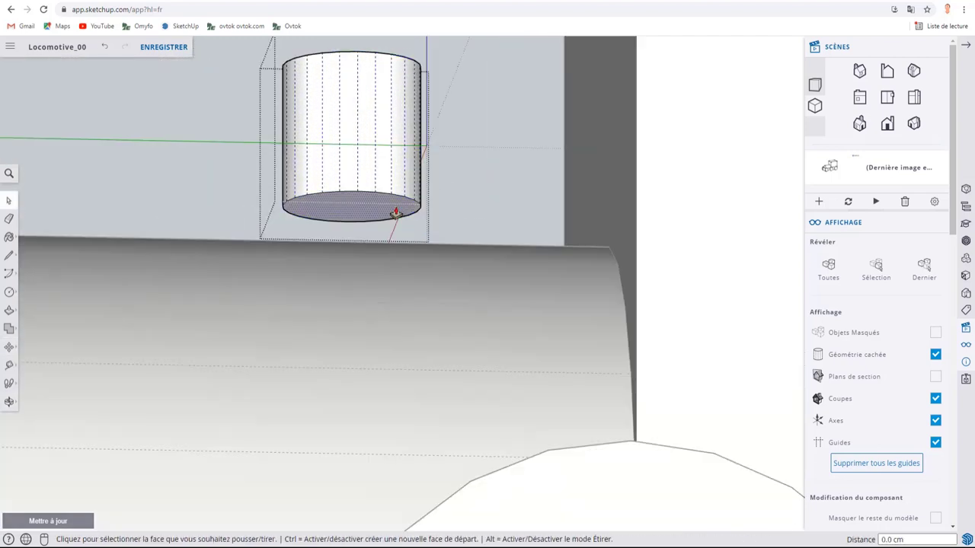
{"action": "left_click", "coordinate": [363, 207]}
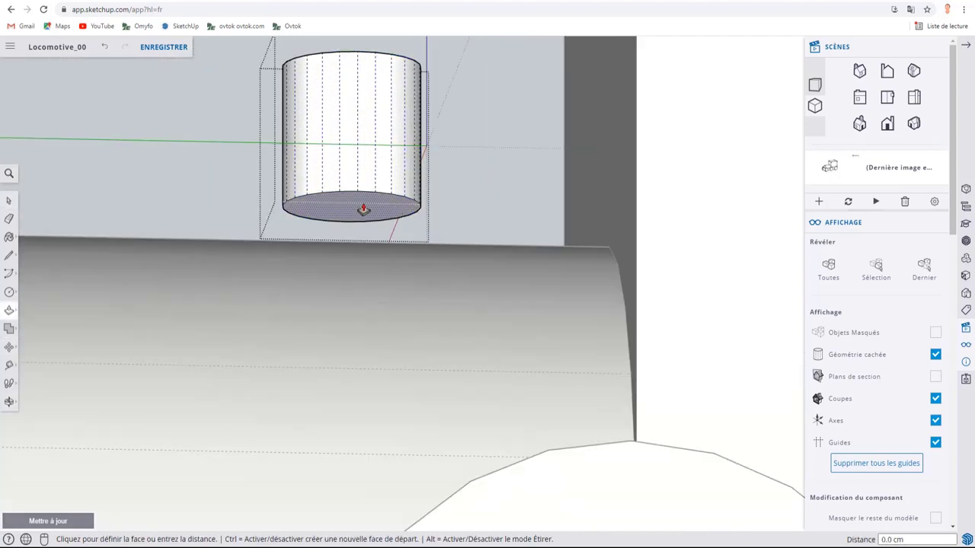
{"action": "left_click", "coordinate": [372, 286]}
{"action": "scroll", "coordinate": [355, 191], "scroll_direction": "down", "scroll_amount": 5}
Step: Adjust the cylinder's top face slightly and return to a three-quarter view of the locomotive
{"action": "middle_click_drag", "start_coordinate": [355, 192], "coordinate": [435, 348]}
{"action": "scroll", "coordinate": [388, 254], "scroll_direction": "up", "scroll_amount": 5}
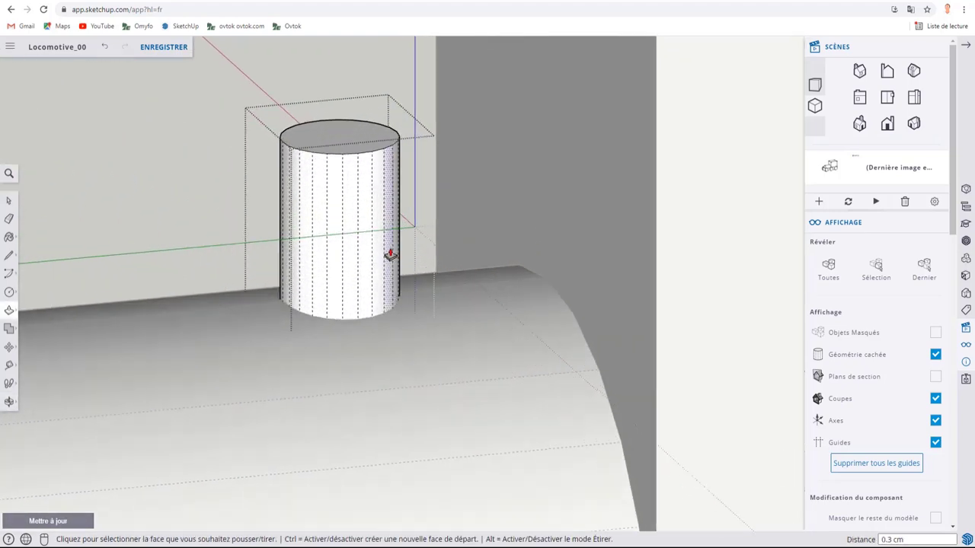
{"action": "left_click", "coordinate": [348, 149]}
{"action": "left_click", "coordinate": [349, 169]}
{"action": "scroll", "coordinate": [349, 181], "scroll_direction": "down", "scroll_amount": 3}
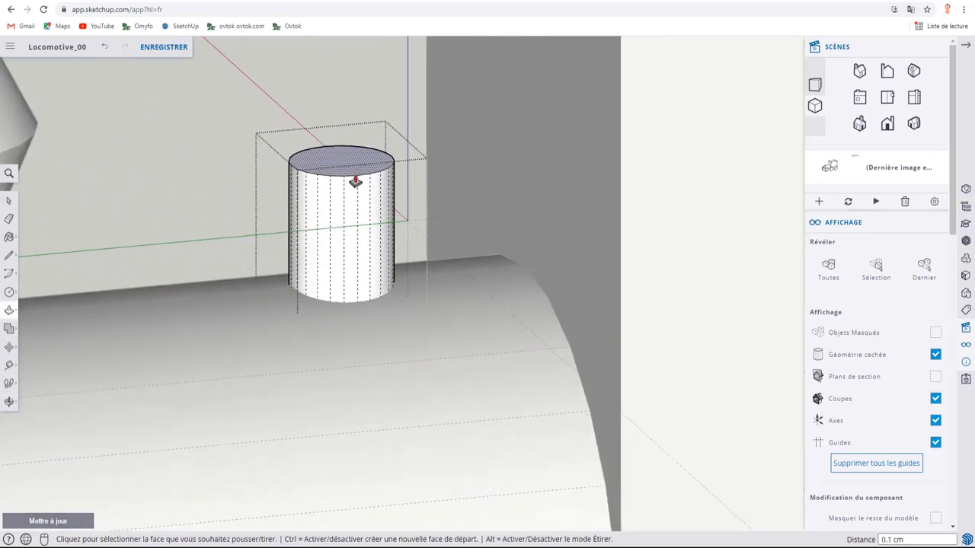
{"action": "scroll", "coordinate": [348, 183], "scroll_direction": "down", "scroll_amount": 3}
{"action": "key", "text": "space"}
{"action": "scroll", "coordinate": [334, 108], "scroll_direction": "down", "scroll_amount": 5}
{"action": "mouse_move", "coordinate": [334, 108]}
{"action": "middle_mouse_down"}
{"action": "mouse_move", "coordinate": [424, 224]}
{"action": "mouse_move", "coordinate": [474, 250]}
{"action": "middle_mouse_up"}
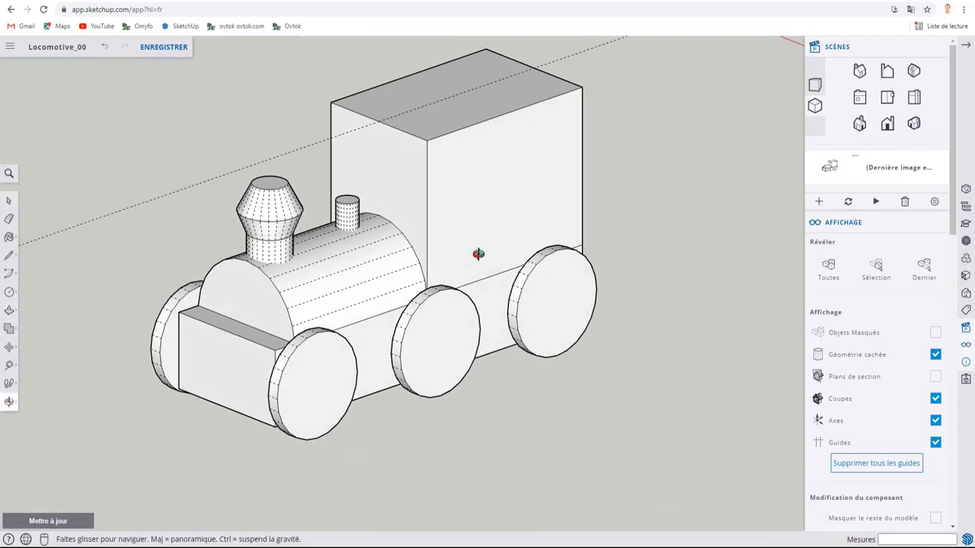
{"action": "scroll", "coordinate": [308, 198], "scroll_direction": "up", "scroll_amount": 1}
{"action": "mouse_move", "coordinate": [282, 267]}
{"action": "middle_mouse_down"}
{"action": "mouse_move", "coordinate": [348, 298]}
{"action": "mouse_move", "coordinate": [437, 312]}
{"action": "mouse_move", "coordinate": [498, 279]}
{"action": "middle_mouse_up"}
{"action": "mouse_move", "coordinate": [477, 244]}
{"action": "middle_mouse_down"}
{"action": "mouse_move", "coordinate": [170, 276]}
{"action": "mouse_move", "coordinate": [328, 330]}
{"action": "mouse_move", "coordinate": [478, 359]}
{"action": "mouse_move", "coordinate": [449, 309]}
{"action": "mouse_move", "coordinate": [571, 330]}
{"action": "middle_mouse_up"}
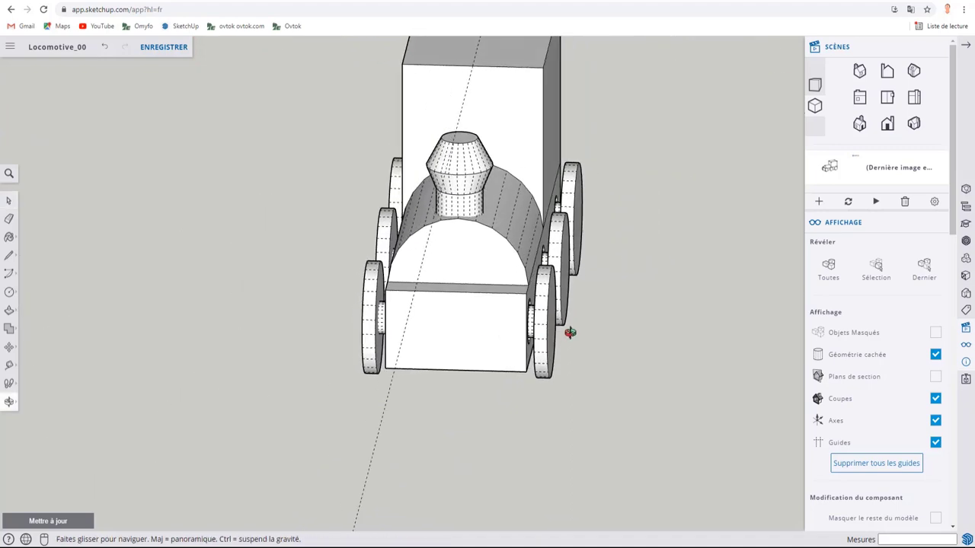
{"action": "scroll", "coordinate": [457, 344], "scroll_direction": "up", "scroll_amount": 3}
{"action": "scroll", "coordinate": [462, 342], "scroll_direction": "up", "scroll_amount": 2}
{"action": "mouse_move", "coordinate": [463, 339]}
{"action": "middle_mouse_down"}
{"action": "mouse_move", "coordinate": [496, 324]}
{"action": "mouse_move", "coordinate": [476, 335]}
{"action": "middle_mouse_up"}
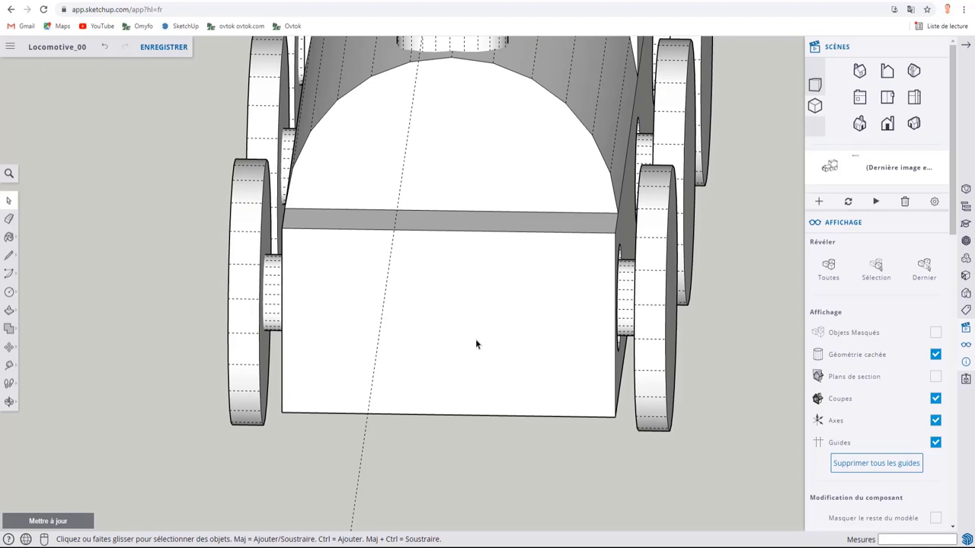
{"action": "scroll", "coordinate": [477, 342], "scroll_direction": "up", "scroll_amount": 3}
{"action": "scroll", "coordinate": [343, 276], "scroll_direction": "down", "scroll_amount": 3}
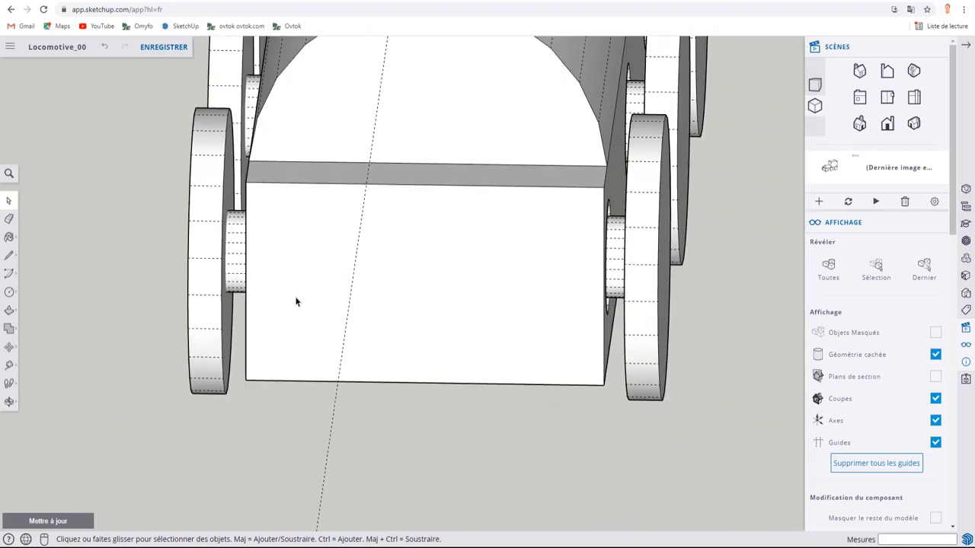
Step: Place vertical guides 0.3 cm in from the front box's left and right edges
{"action": "key", "text": "t"}
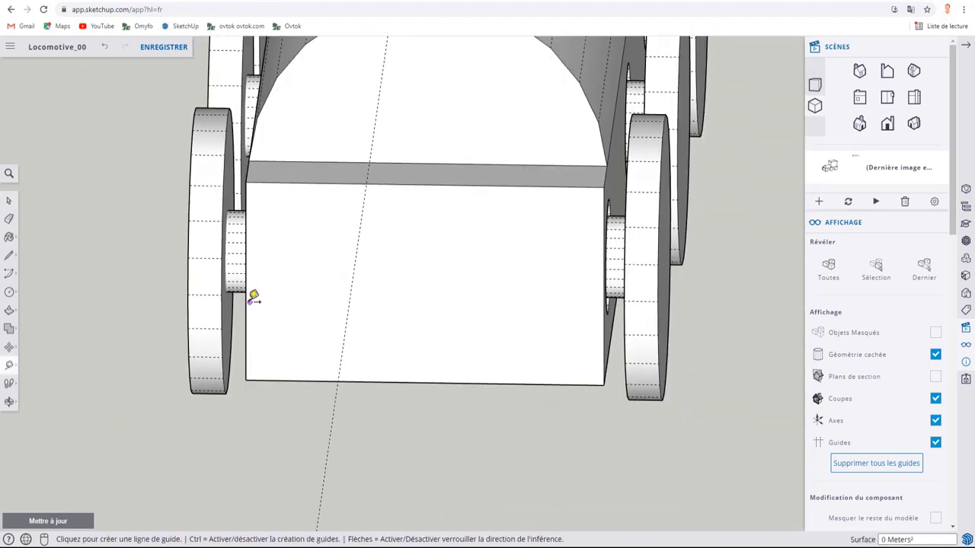
{"action": "left_click", "coordinate": [251, 299]}
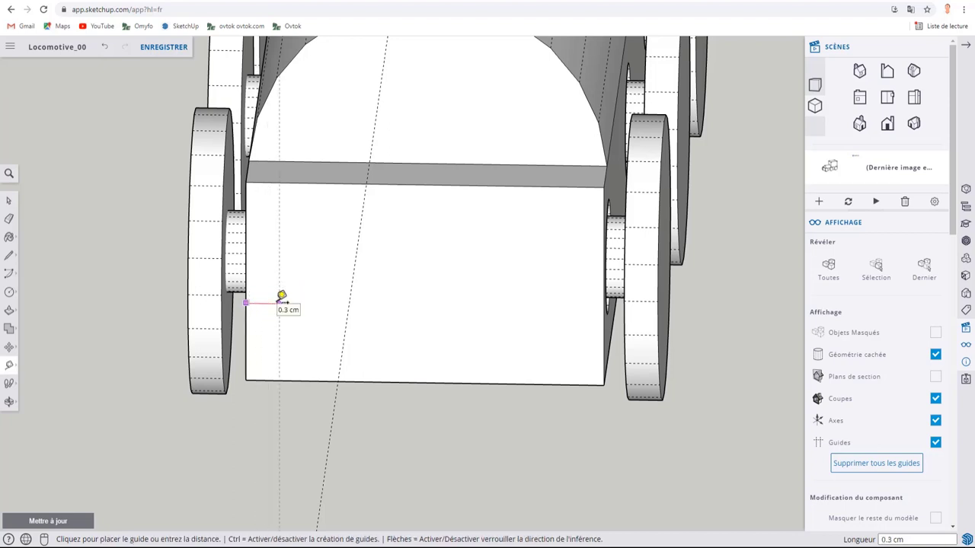
{"action": "left_click", "coordinate": [280, 301]}
{"action": "left_click", "coordinate": [602, 258]}
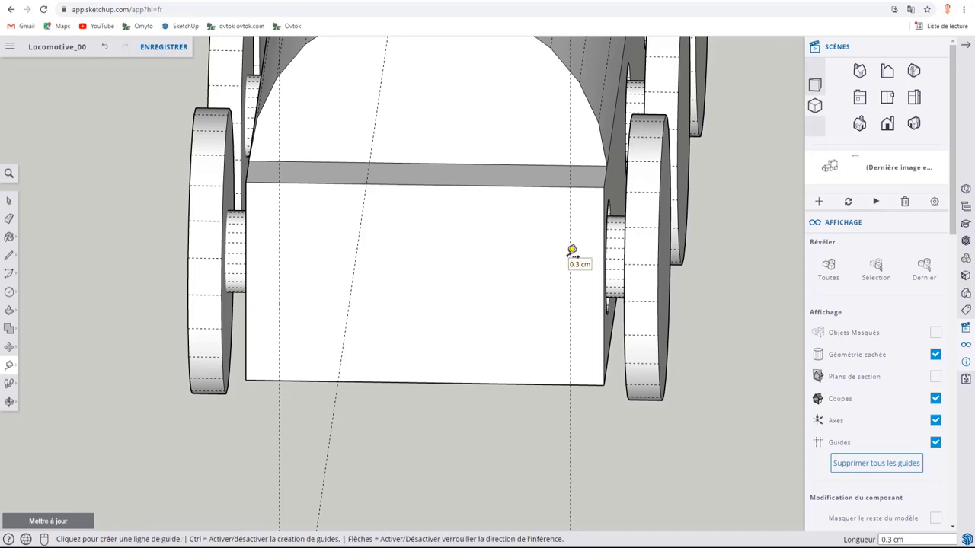
{"action": "left_click", "coordinate": [571, 252]}
Step: Add a horizontal guide 0.9 cm above the front box's bottom edge
{"action": "middle_click_drag", "start_coordinate": [363, 284], "coordinate": [398, 279]}
{"action": "scroll", "coordinate": [853, 326], "scroll_direction": "down", "scroll_amount": 5}
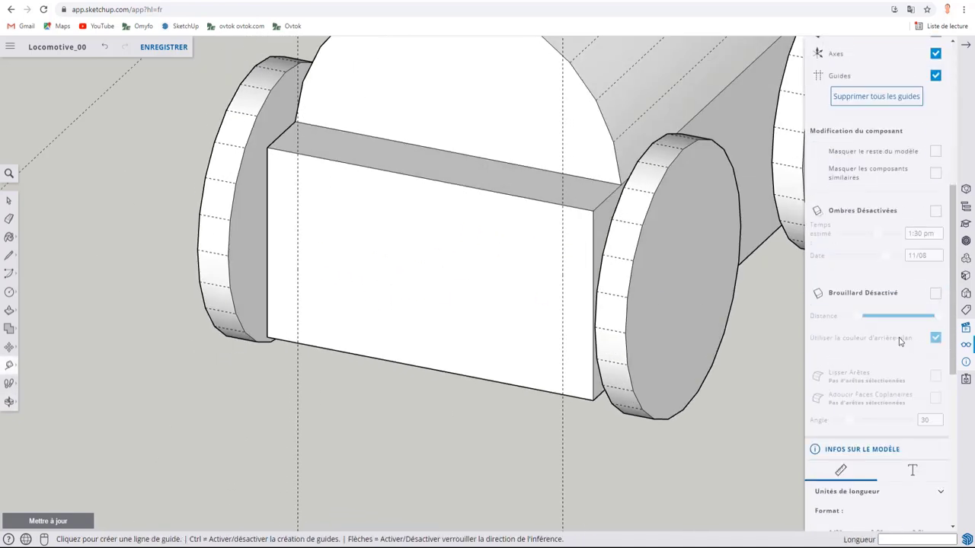
{"action": "scroll", "coordinate": [845, 342], "scroll_direction": "down", "scroll_amount": 5}
{"action": "scroll", "coordinate": [840, 364], "scroll_direction": "down", "scroll_amount": 1}
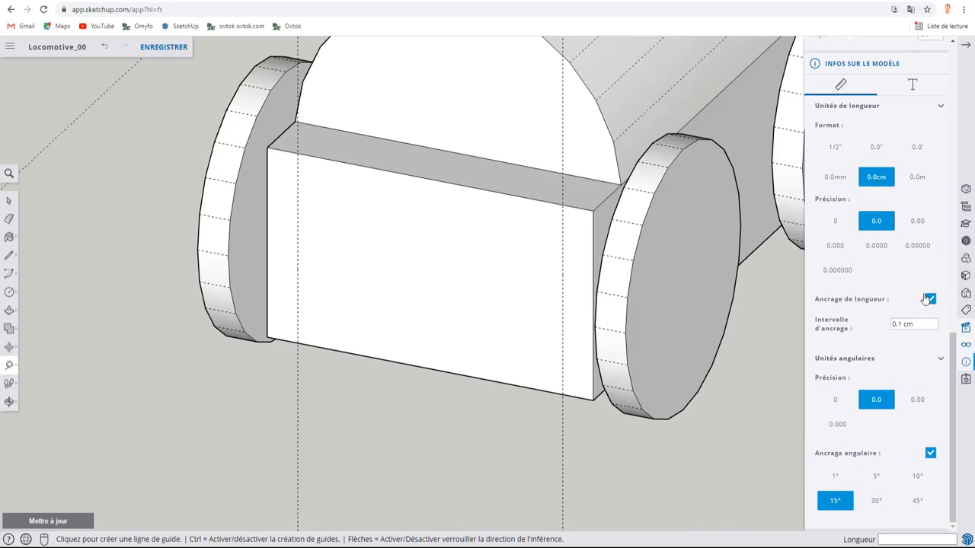
{"action": "scroll", "coordinate": [403, 282], "scroll_direction": "up", "scroll_amount": 3}
{"action": "scroll", "coordinate": [522, 261], "scroll_direction": "up", "scroll_amount": 3}
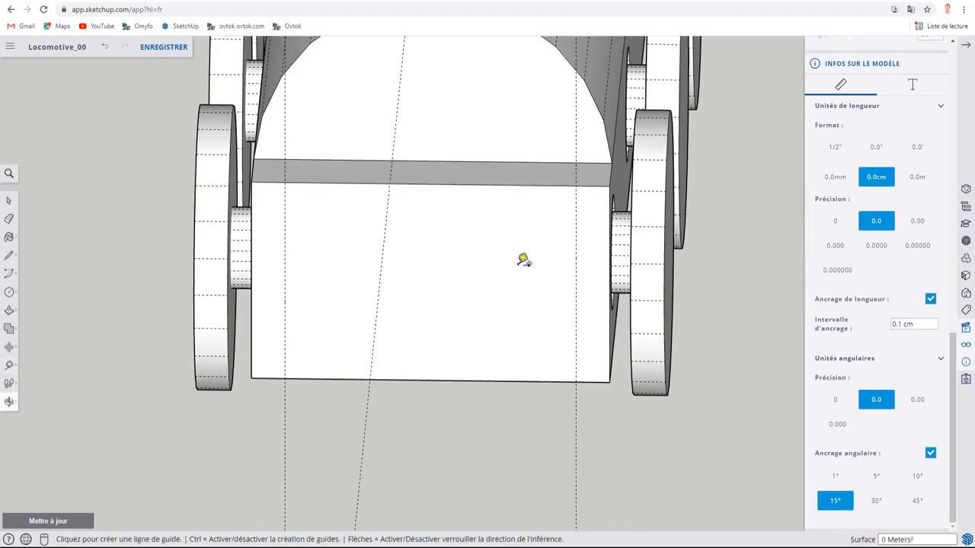
{"action": "scroll", "coordinate": [266, 272], "scroll_direction": "up", "scroll_amount": 3}
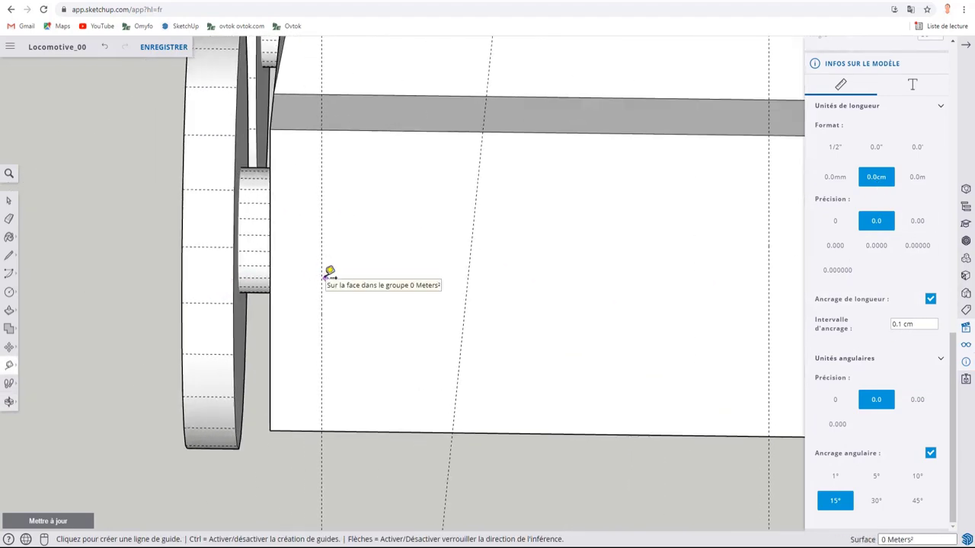
{"action": "left_click", "coordinate": [378, 431]}
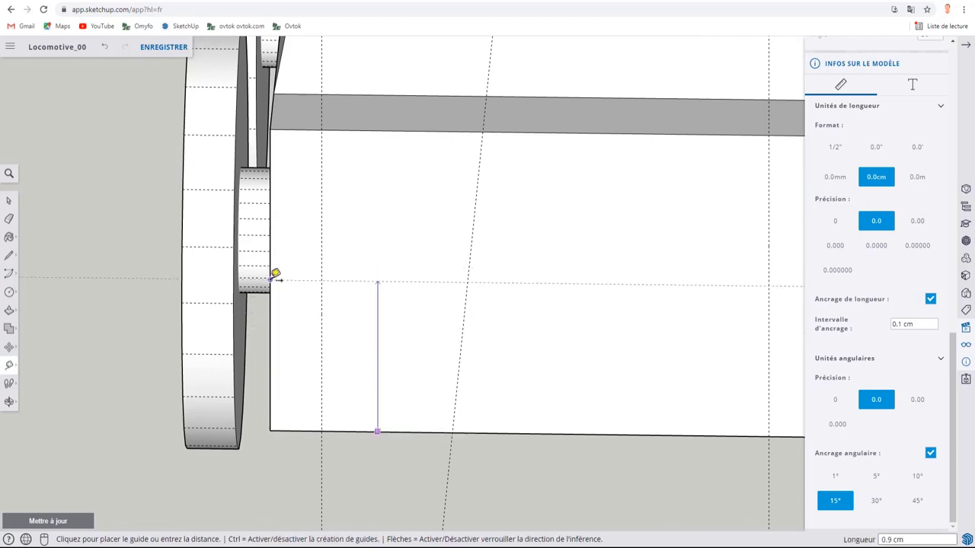
{"action": "left_click", "coordinate": [277, 278]}
{"action": "mouse_move", "coordinate": [278, 279]}
{"action": "middle_mouse_down"}
{"action": "mouse_move", "coordinate": [420, 287]}
{"action": "mouse_move", "coordinate": [337, 261]}
{"action": "middle_mouse_up"}
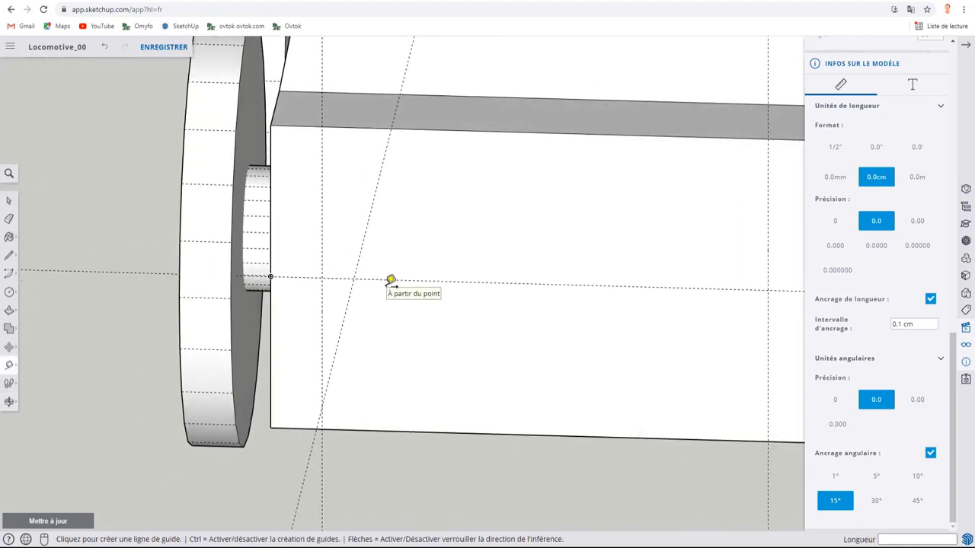
{"action": "scroll", "coordinate": [388, 285], "scroll_direction": "down", "scroll_amount": 1}
{"action": "scroll", "coordinate": [385, 293], "scroll_direction": "down", "scroll_amount": 1}
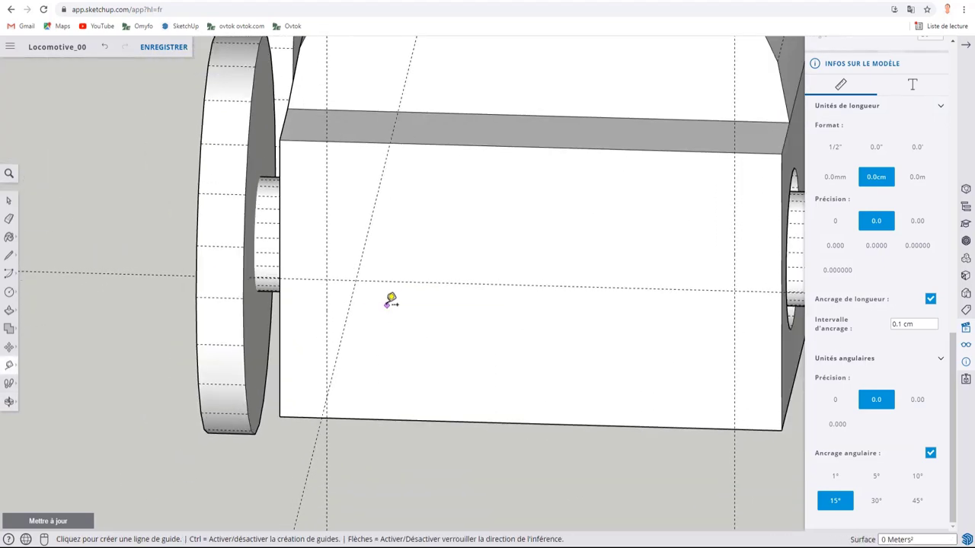
Step: Draw a small circle at the guide intersection and make it a group (Créer un groupe)
{"action": "key", "text": "c"}
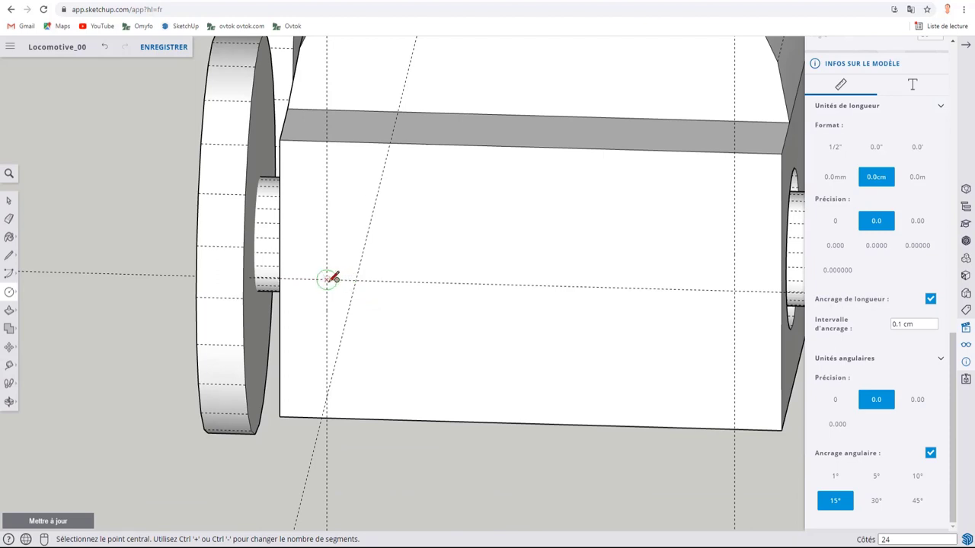
{"action": "key", "text": "c"}
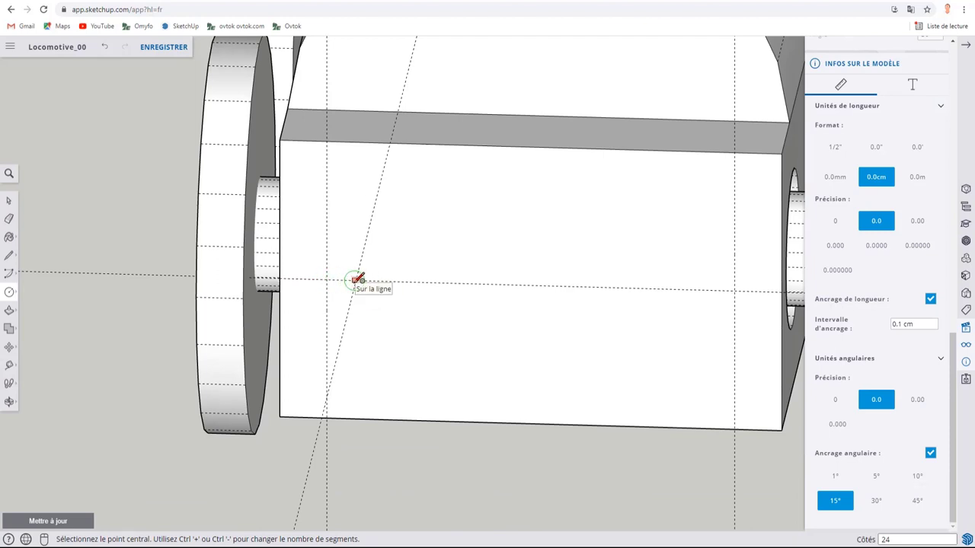
{"action": "left_click", "coordinate": [358, 280]}
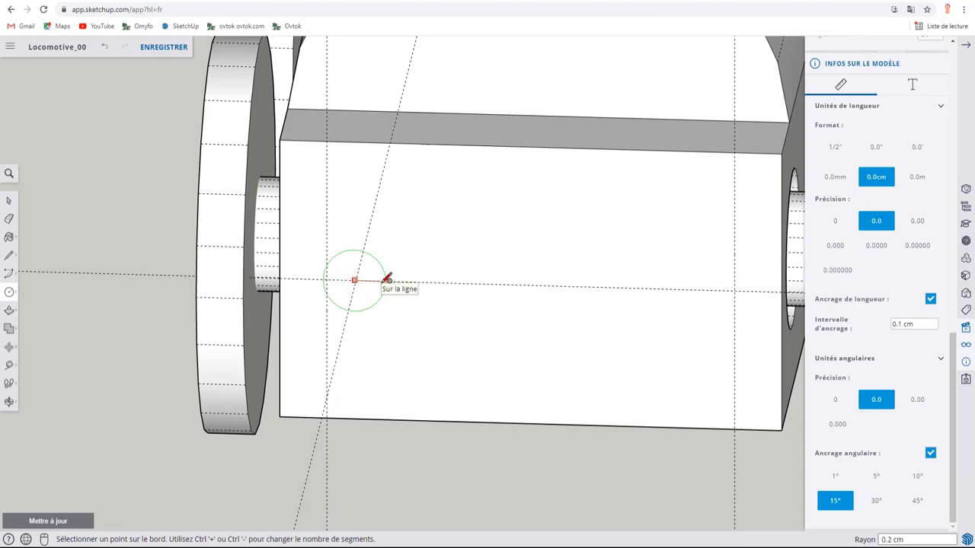
{"action": "scroll", "coordinate": [381, 279], "scroll_direction": "up", "scroll_amount": 3}
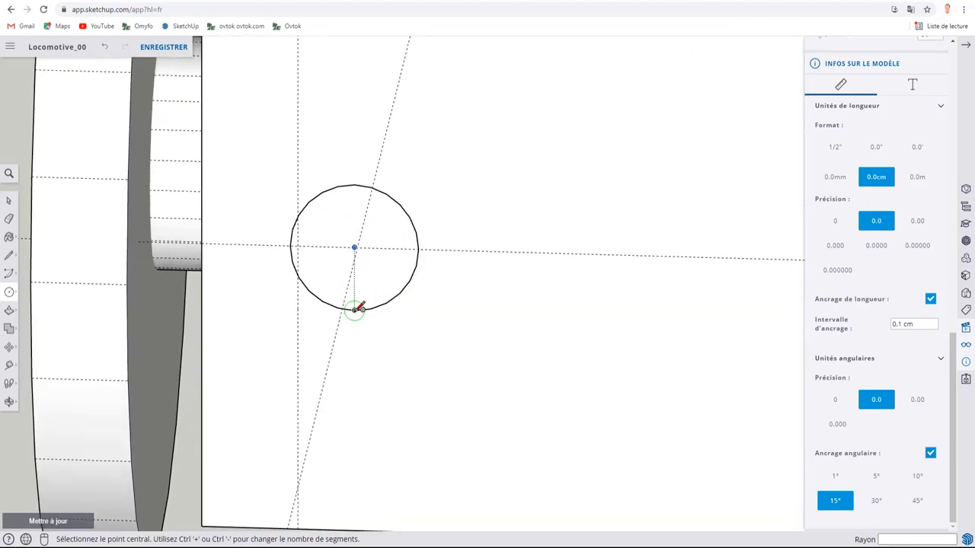
{"action": "left_click", "coordinate": [348, 305]}
{"action": "key", "text": "space"}
{"action": "left_click", "coordinate": [382, 216]}
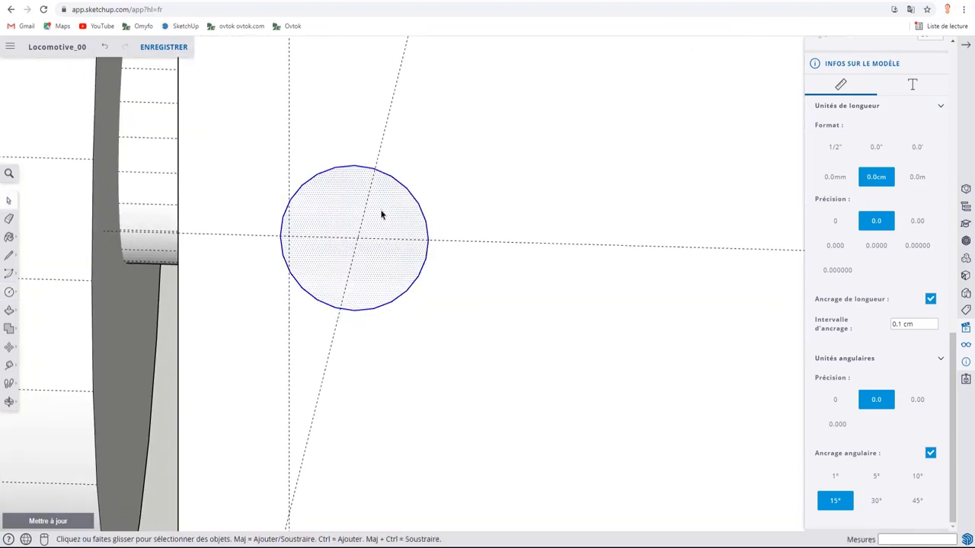
{"action": "right_click", "coordinate": [381, 216]}
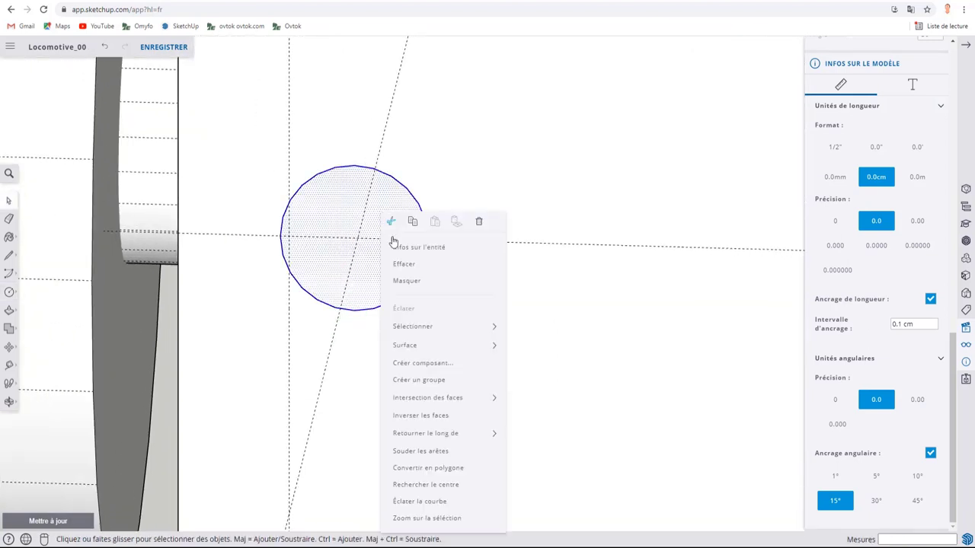
{"action": "left_click", "coordinate": [413, 379]}
Step: Move the circle group so its left edge aligns with the vertical guide
{"action": "scroll", "coordinate": [321, 259], "scroll_direction": "up", "scroll_amount": 2}
{"action": "scroll", "coordinate": [320, 260], "scroll_direction": "up", "scroll_amount": 1}
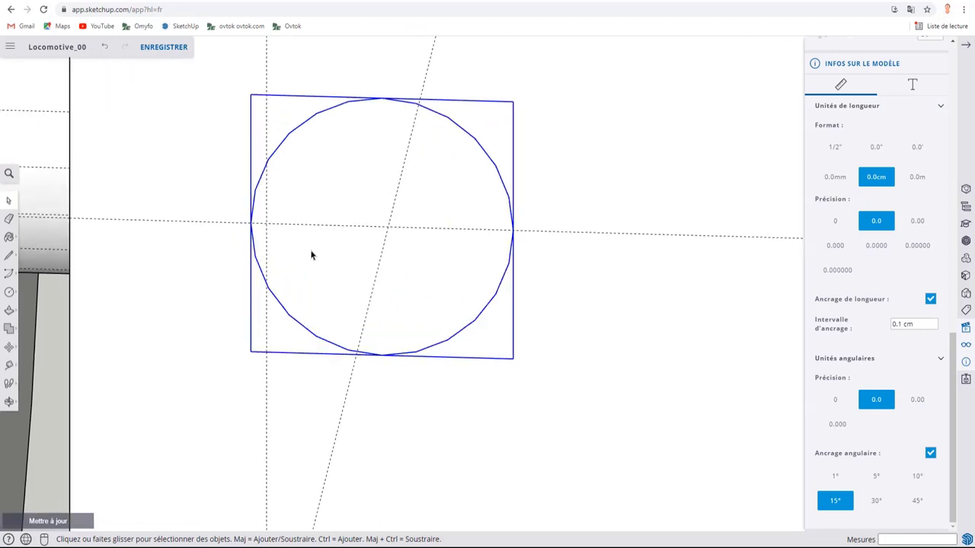
{"action": "key", "text": "m"}
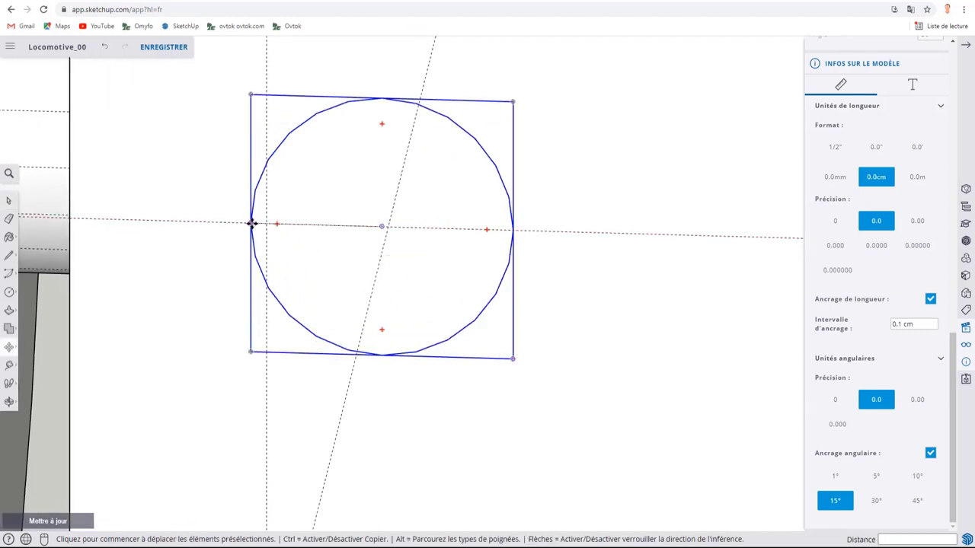
{"action": "left_click", "coordinate": [253, 223]}
{"action": "left_click", "coordinate": [267, 221]}
{"action": "scroll", "coordinate": [290, 226], "scroll_direction": "down", "scroll_amount": 3}
{"action": "scroll", "coordinate": [350, 227], "scroll_direction": "down", "scroll_amount": 3}
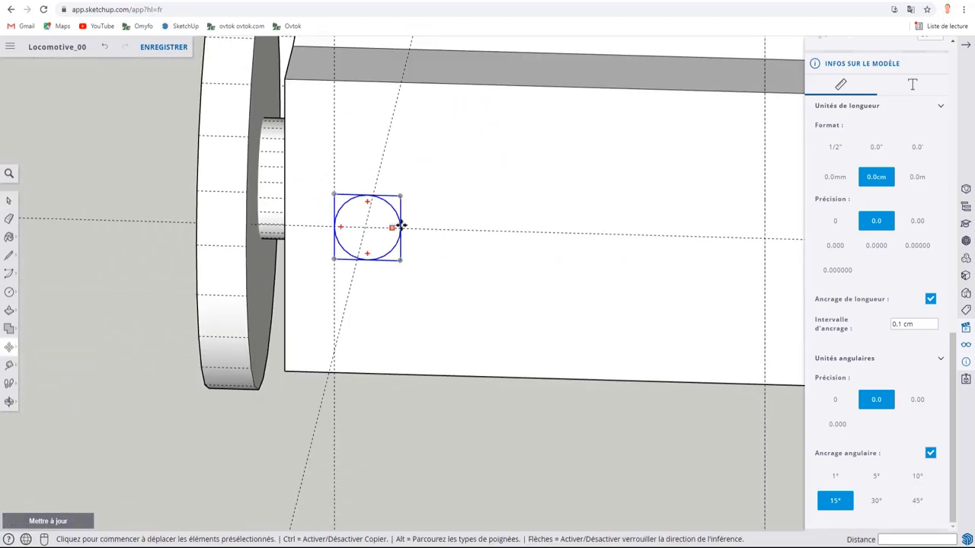
{"action": "middle_click_drag", "start_coordinate": [492, 235], "coordinate": [298, 255]}
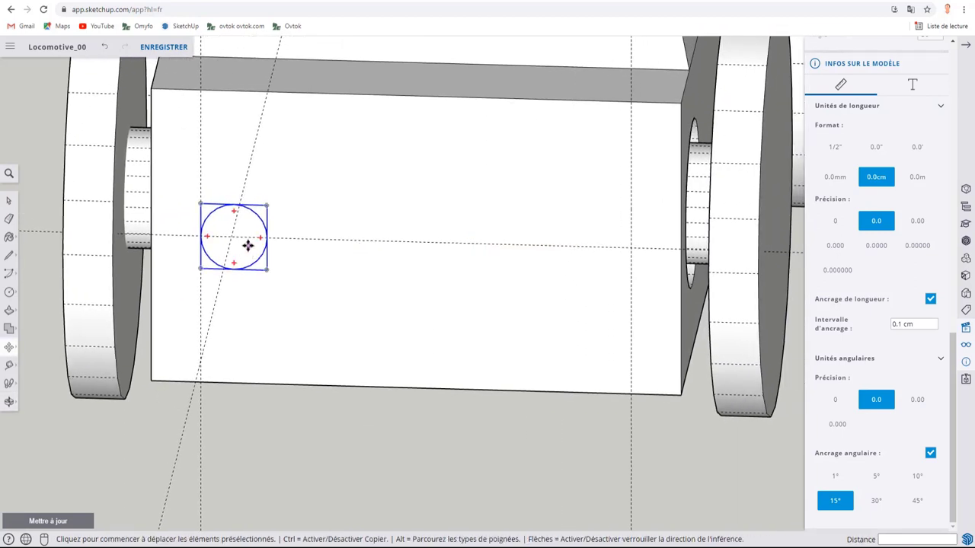
Step: Copy the circle group to the front box's right end on the horizontal guide
{"action": "key", "text": "ctrl"}
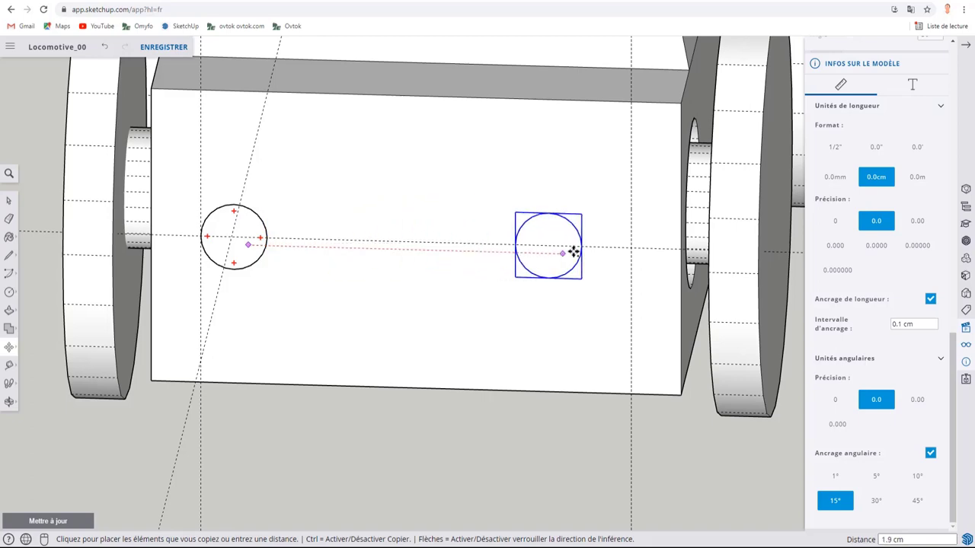
{"action": "left_click", "coordinate": [610, 252]}
{"action": "mouse_move", "coordinate": [569, 250]}
{"action": "middle_mouse_down"}
{"action": "mouse_move", "coordinate": [474, 244]}
{"action": "mouse_move", "coordinate": [420, 307]}
{"action": "middle_mouse_up"}
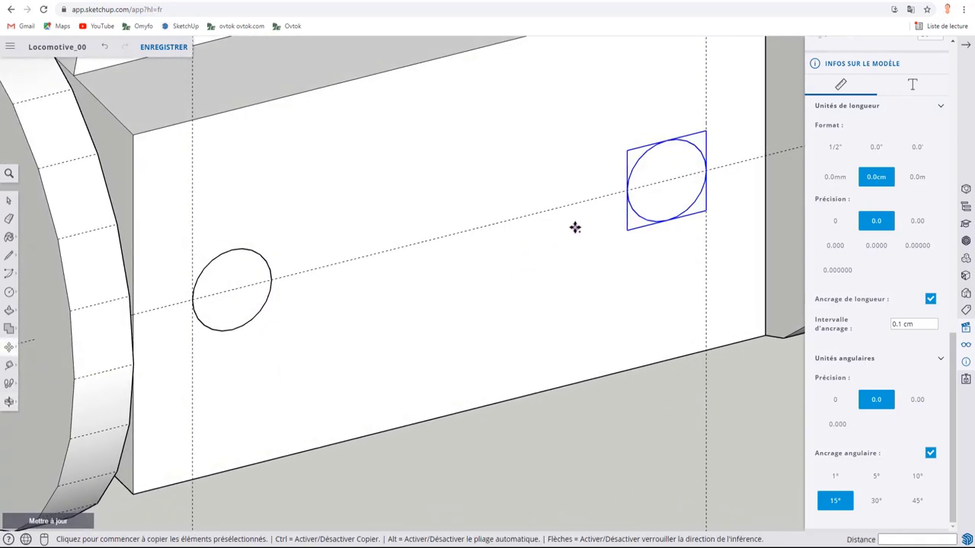
{"action": "key", "text": "ctrl+z"}
{"action": "key", "text": "space"}
Step: Push/pull the circle on the front beam outward into a short cylinder
{"action": "left_click", "coordinate": [247, 306]}
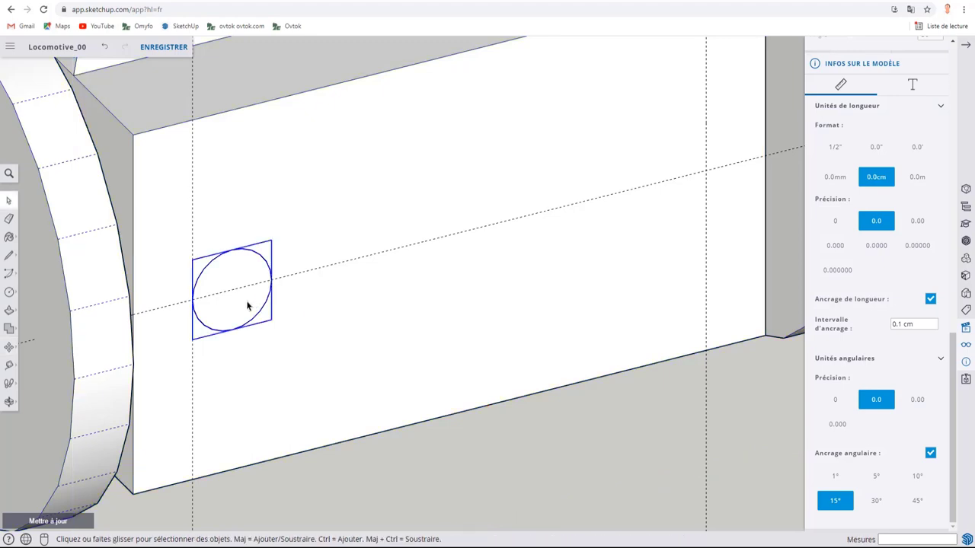
{"action": "middle_click_drag", "start_coordinate": [239, 302], "coordinate": [353, 361]}
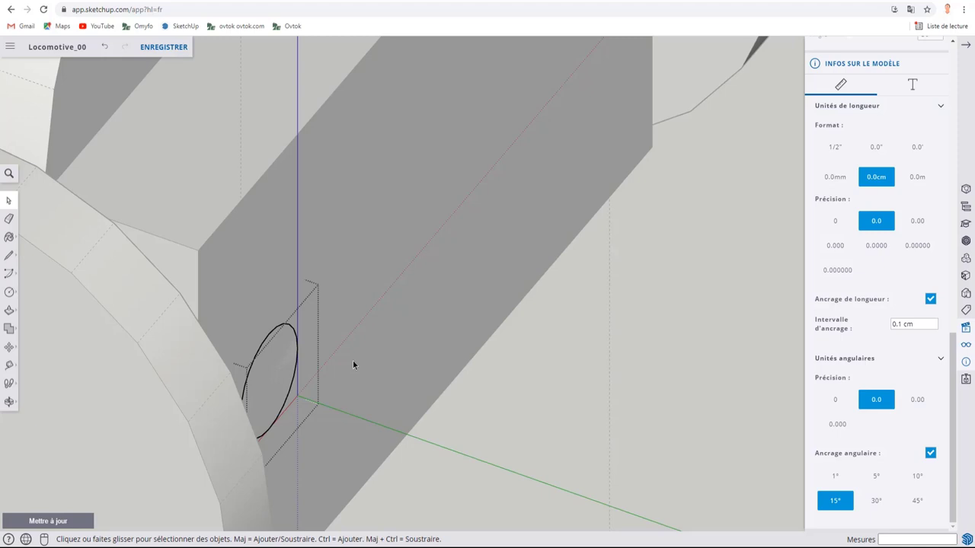
{"action": "key", "text": "p"}
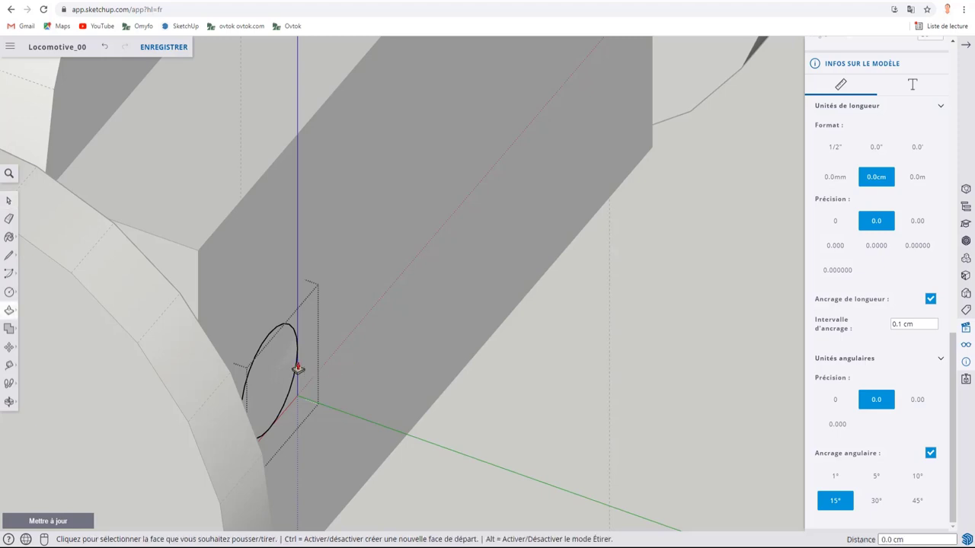
{"action": "left_click", "coordinate": [279, 365]}
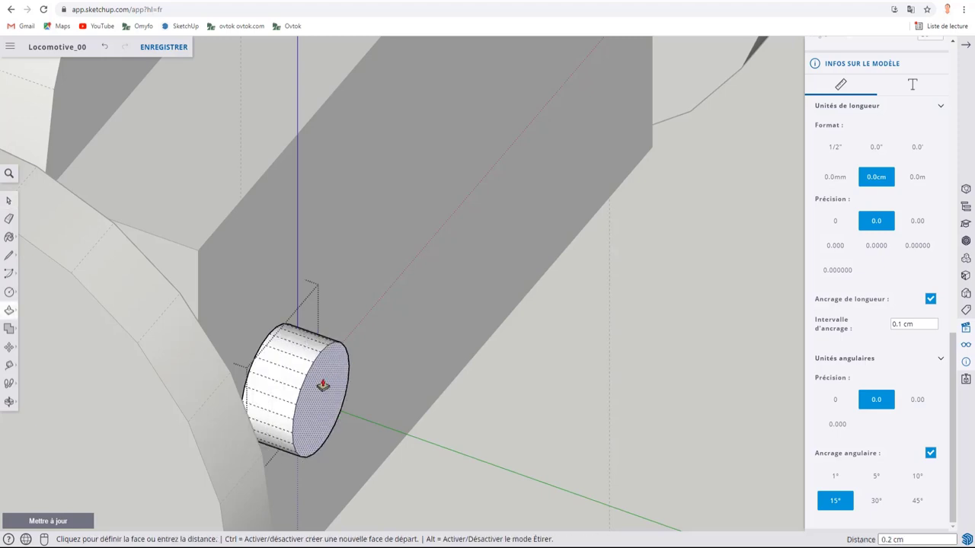
{"action": "left_click", "coordinate": [323, 385]}
{"action": "mouse_move", "coordinate": [327, 381]}
{"action": "middle_mouse_down"}
{"action": "mouse_move", "coordinate": [473, 315]}
{"action": "mouse_move", "coordinate": [457, 401]}
{"action": "mouse_move", "coordinate": [435, 395]}
{"action": "mouse_move", "coordinate": [488, 322]}
{"action": "mouse_move", "coordinate": [509, 257]}
{"action": "mouse_move", "coordinate": [315, 370]}
{"action": "middle_mouse_up"}
Step: Extend the cylinder's end face a little further out from the box side
{"action": "scroll", "coordinate": [461, 318], "scroll_direction": "up", "scroll_amount": 2}
{"action": "left_click", "coordinate": [420, 381]}
{"action": "scroll", "coordinate": [509, 257], "scroll_direction": "down", "scroll_amount": 3}
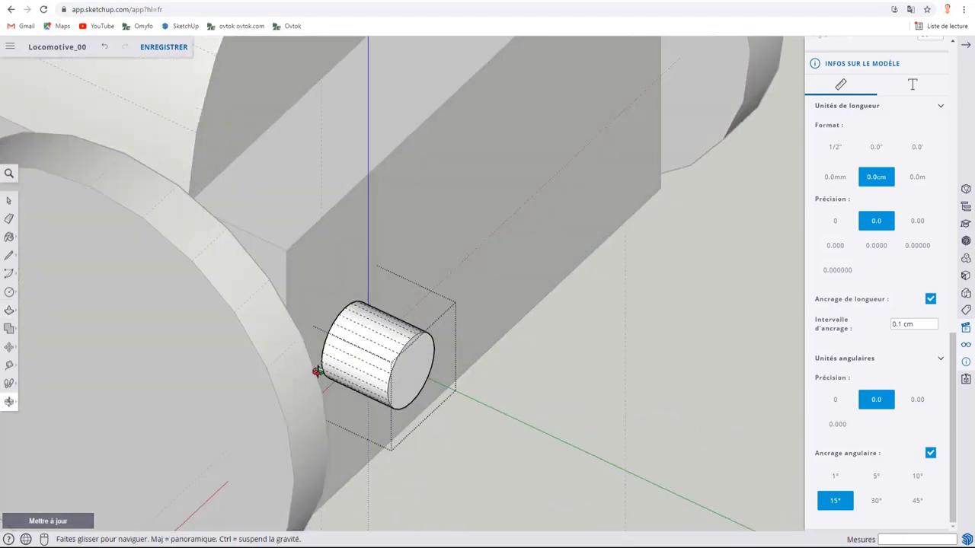
{"action": "scroll", "coordinate": [316, 370], "scroll_direction": "up", "scroll_amount": 1}
{"action": "middle_click_drag", "start_coordinate": [444, 413], "coordinate": [374, 342]}
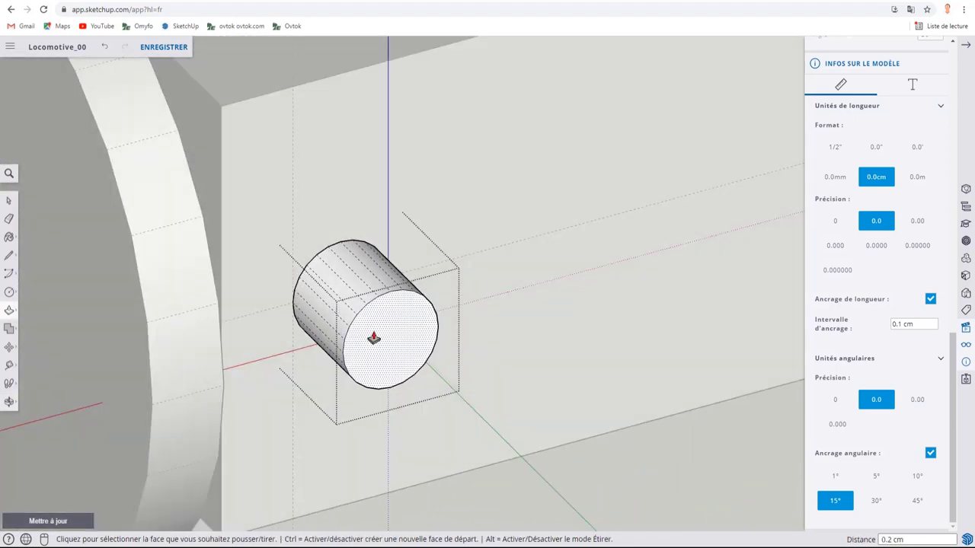
{"action": "scroll", "coordinate": [381, 346], "scroll_direction": "up", "scroll_amount": 2}
{"action": "key", "text": "f"}
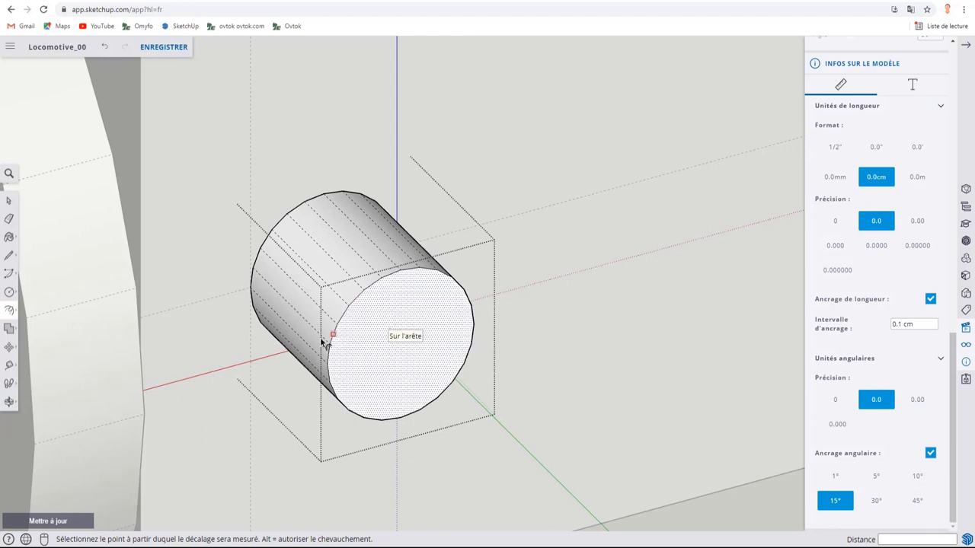
{"action": "mouse_move", "coordinate": [9, 310]}
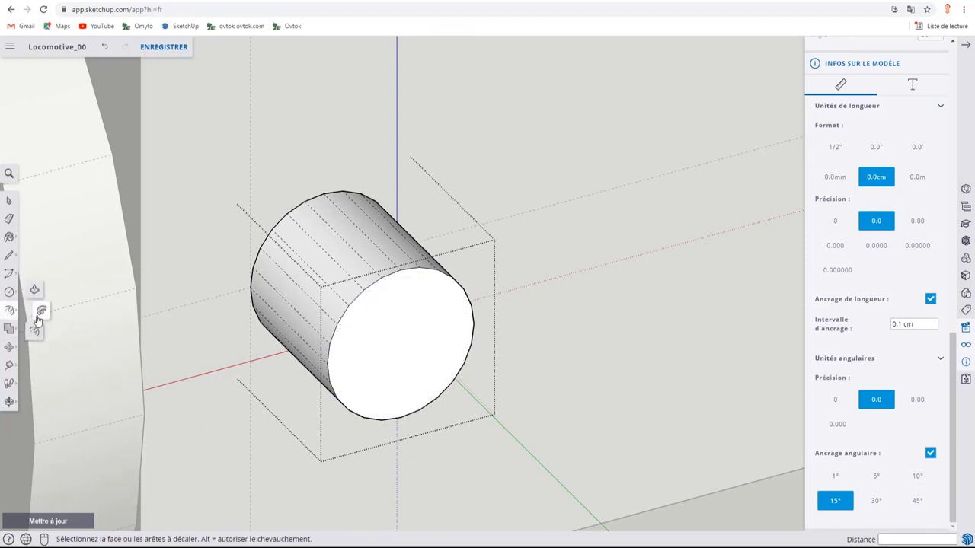
Step: Offset the cylinder's front face outward into a wider ring
{"action": "left_click", "coordinate": [387, 309]}
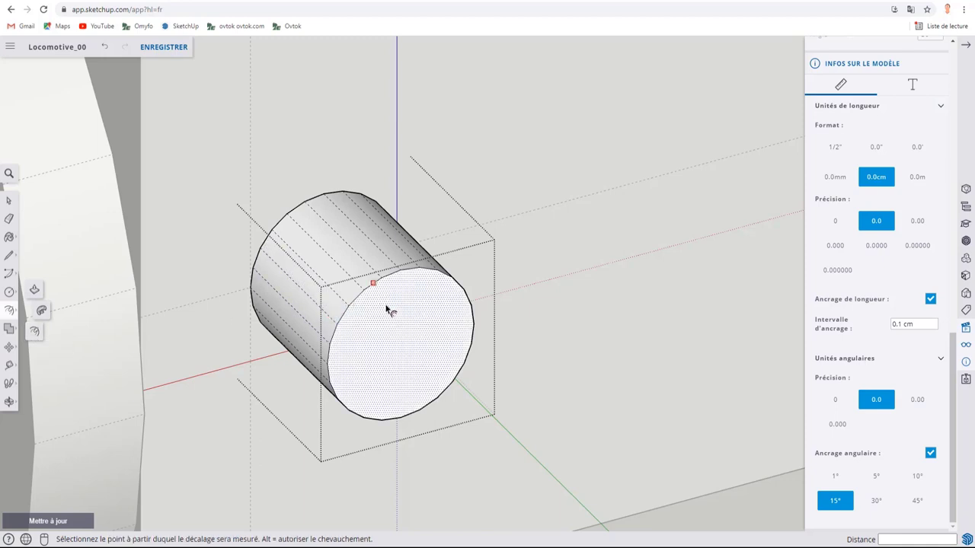
{"action": "left_click", "coordinate": [386, 308]}
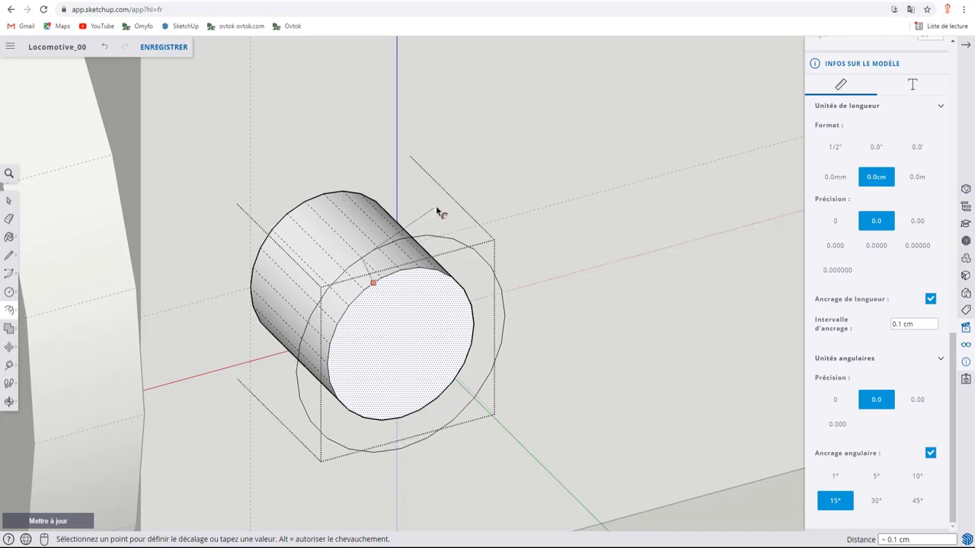
{"action": "left_click", "coordinate": [436, 205]}
{"action": "mouse_move", "coordinate": [436, 205]}
{"action": "middle_mouse_down"}
{"action": "mouse_move", "coordinate": [502, 336]}
{"action": "mouse_move", "coordinate": [584, 338]}
{"action": "middle_mouse_up"}
Step: Push/Pull the outer ring forward to form a thicker buffer rim
{"action": "key", "text": "p"}
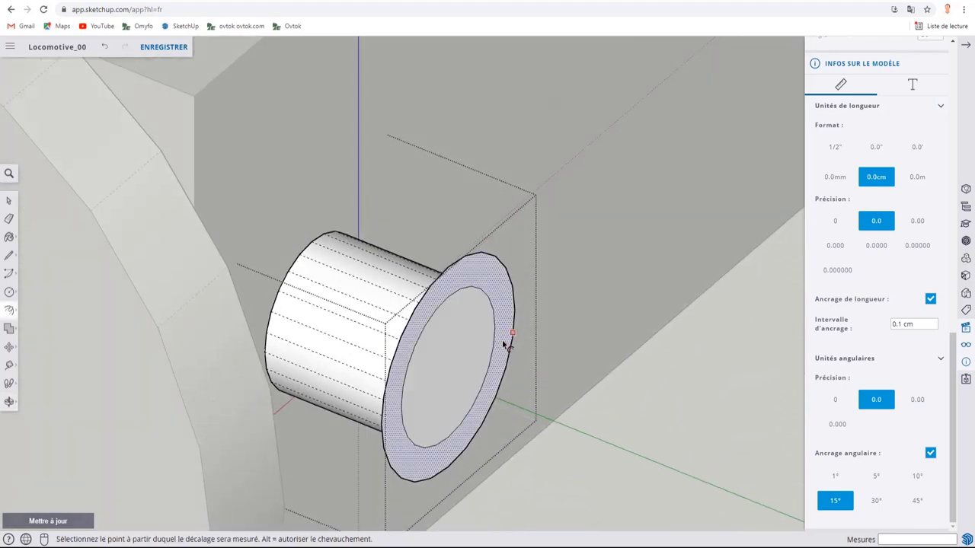
{"action": "left_click", "coordinate": [505, 337]}
{"action": "left_click", "coordinate": [442, 290]}
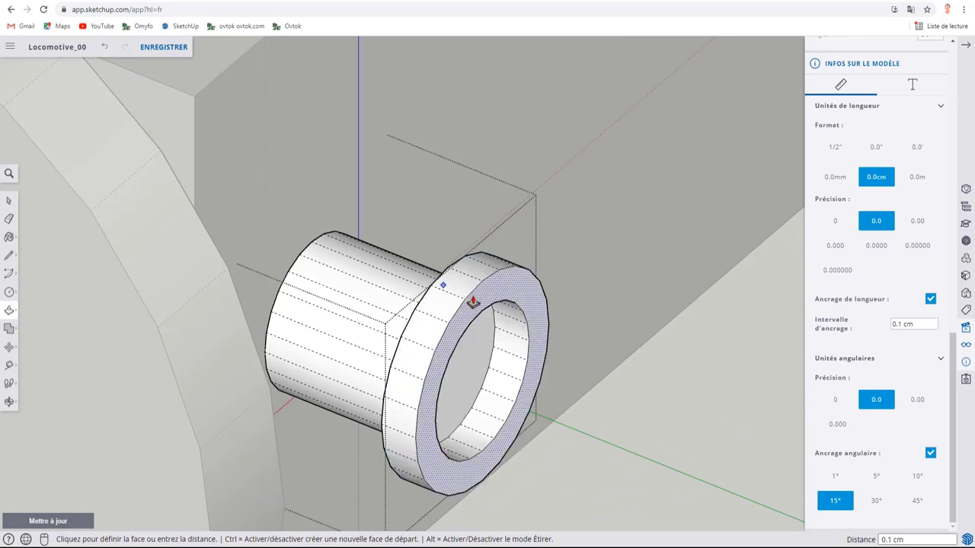
{"action": "key", "text": "p"}
{"action": "left_click", "coordinate": [503, 376]}
{"action": "middle_click_drag", "start_coordinate": [503, 376], "coordinate": [404, 298]}
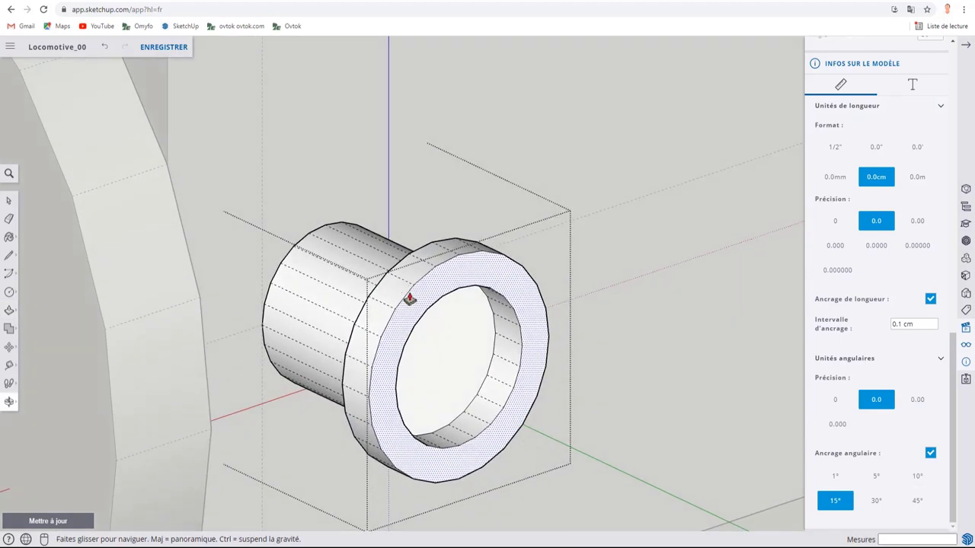
Step: Draw a diagonal line across the buffer face, then erase the stray line
{"action": "key", "text": "space"}
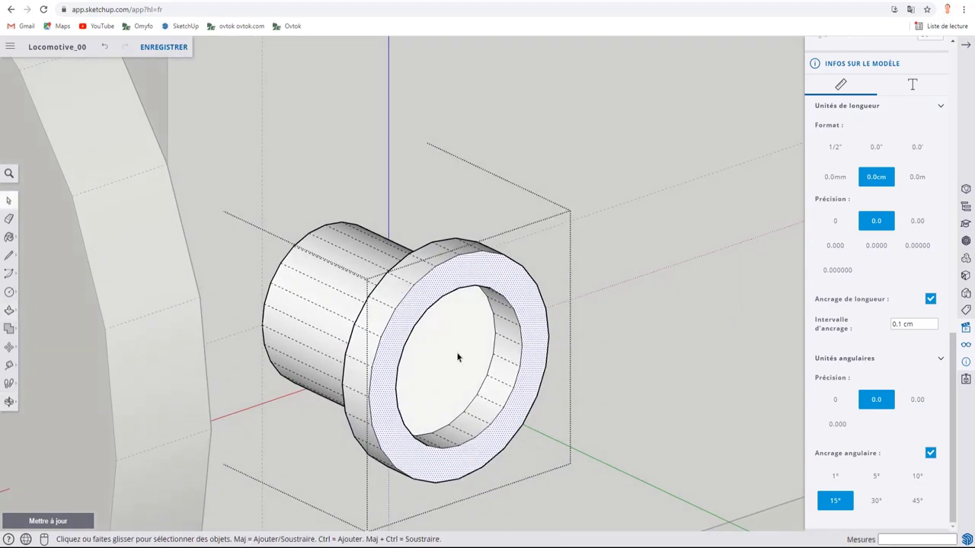
{"action": "middle_click_drag", "start_coordinate": [457, 354], "coordinate": [421, 322]}
{"action": "key", "text": "l"}
{"action": "left_click", "coordinate": [387, 329]}
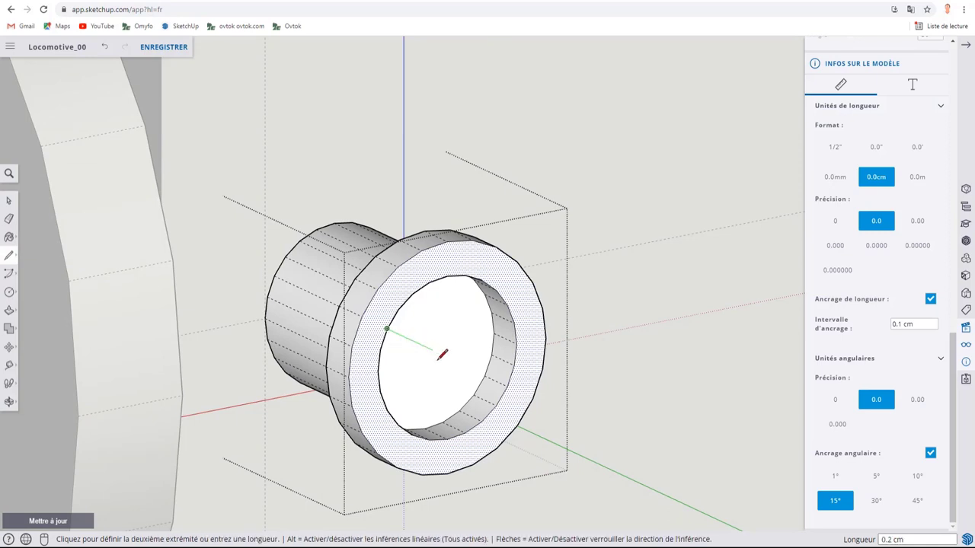
{"action": "key", "text": "l"}
{"action": "left_click", "coordinate": [508, 386]}
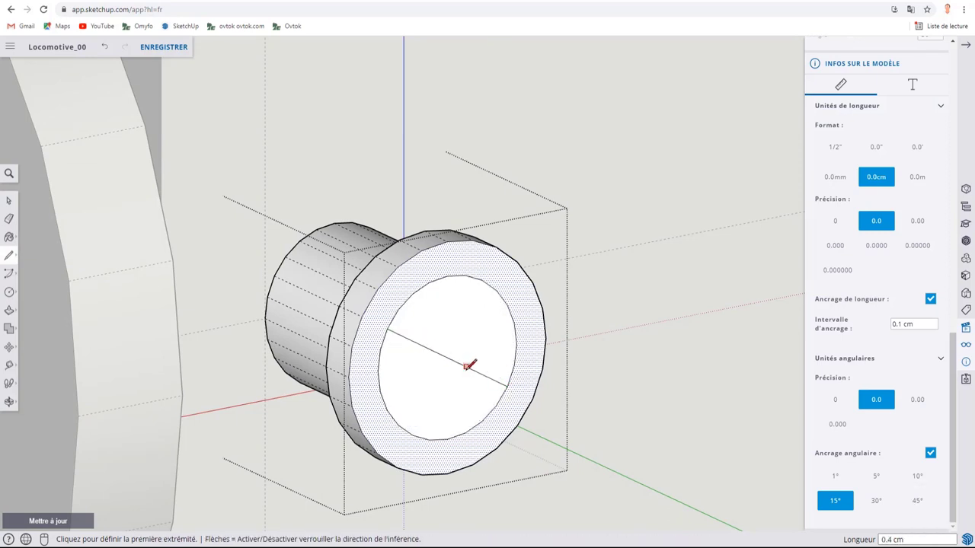
{"action": "key", "text": "e"}
{"action": "left_click", "coordinate": [447, 355]}
{"action": "scroll", "coordinate": [445, 336], "scroll_direction": "down", "scroll_amount": 3}
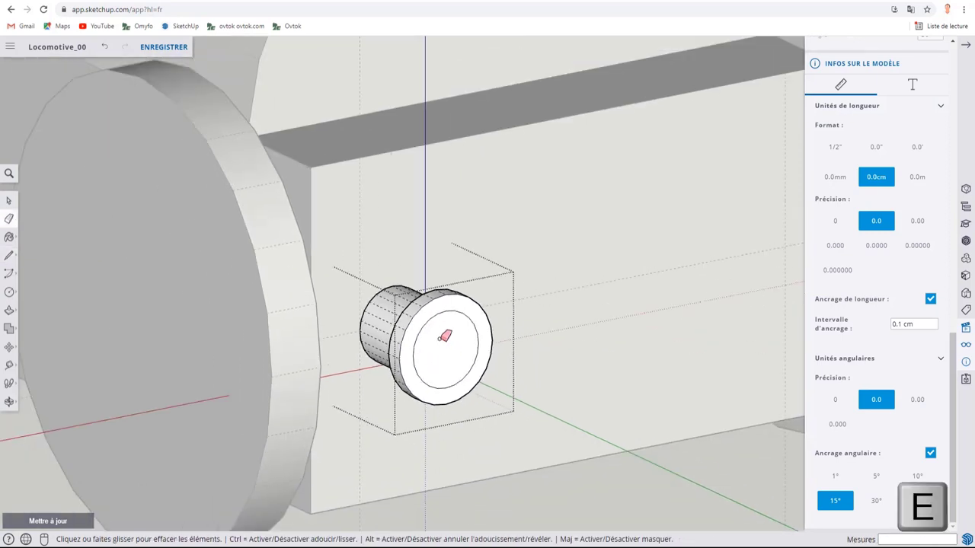
Step: Select the finished buffer from an angled front view of the locomotive
{"action": "mouse_move", "coordinate": [445, 335]}
{"action": "middle_mouse_down"}
{"action": "mouse_move", "coordinate": [428, 473]}
{"action": "mouse_move", "coordinate": [418, 416]}
{"action": "mouse_move", "coordinate": [444, 357]}
{"action": "mouse_move", "coordinate": [416, 433]}
{"action": "middle_mouse_up"}
{"action": "key", "text": "space"}
{"action": "middle_click_drag", "start_coordinate": [462, 394], "coordinate": [307, 337]}
{"action": "left_click", "coordinate": [284, 321]}
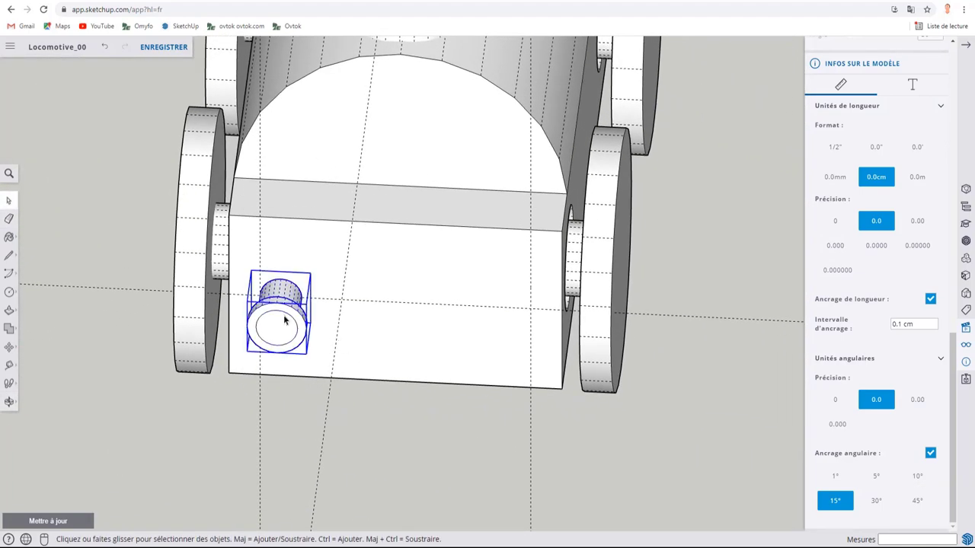
Step: Copy the buffer with Move (M + Ctrl) to the right end of the front beam
{"action": "key", "text": "m"}
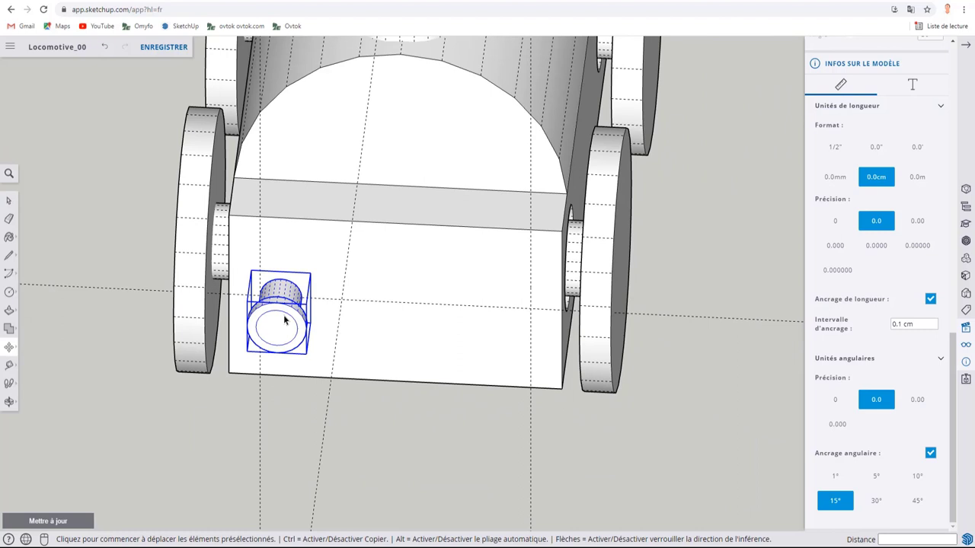
{"action": "key", "text": "ctrl"}
{"action": "left_click", "coordinate": [281, 325]}
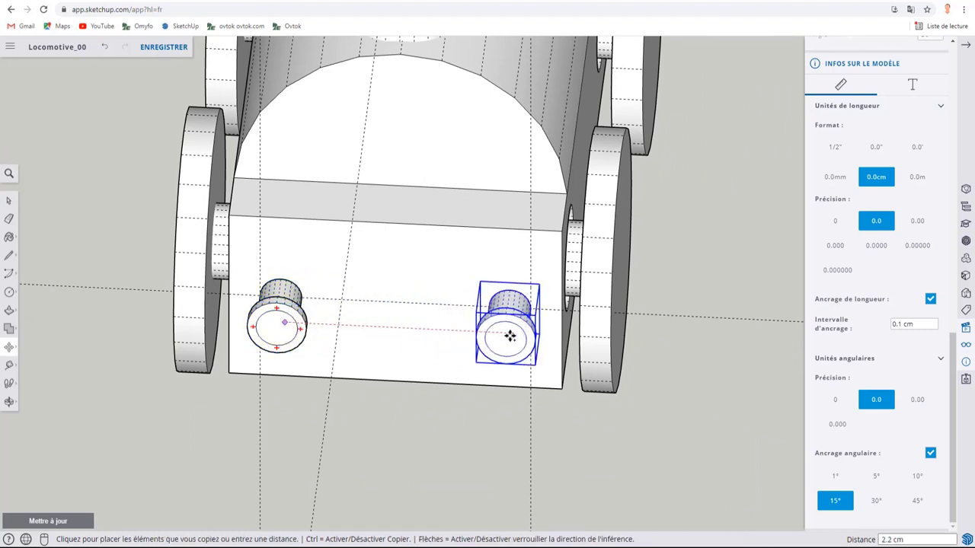
{"action": "left_click", "coordinate": [508, 337]}
{"action": "mouse_move", "coordinate": [447, 348]}
{"action": "middle_mouse_down"}
{"action": "mouse_move", "coordinate": [712, 320]}
{"action": "mouse_move", "coordinate": [311, 348]}
{"action": "middle_mouse_up"}
{"action": "key", "text": "space"}
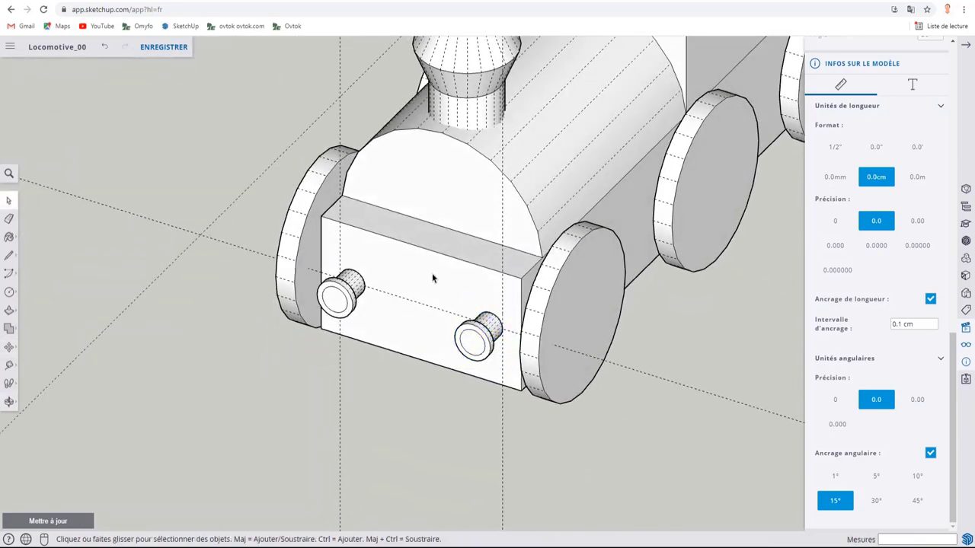
{"action": "mouse_move", "coordinate": [431, 272]}
{"action": "middle_mouse_down"}
{"action": "mouse_move", "coordinate": [384, 231]}
{"action": "mouse_move", "coordinate": [413, 246]}
{"action": "mouse_move", "coordinate": [405, 203]}
{"action": "middle_mouse_up"}
{"action": "scroll", "coordinate": [384, 191], "scroll_direction": "up", "scroll_amount": 5}
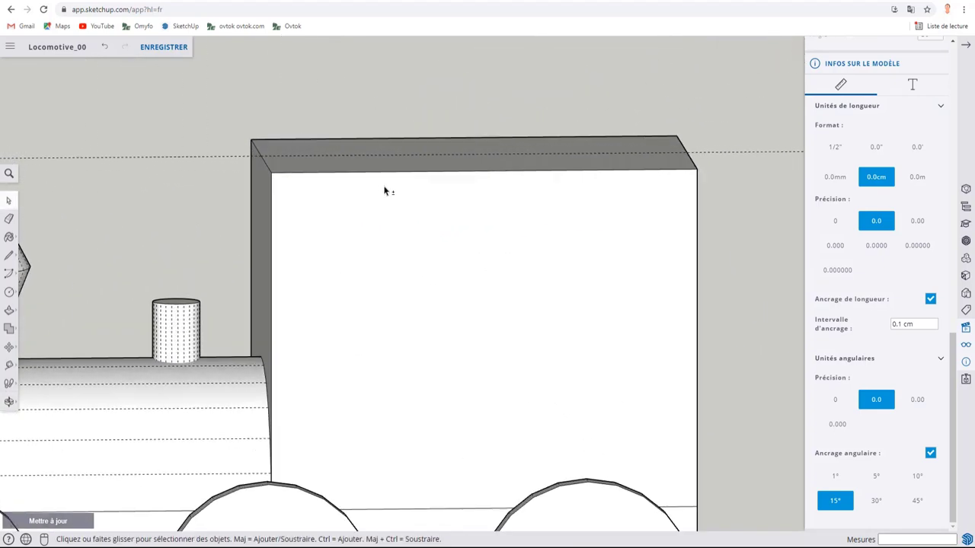
{"action": "scroll", "coordinate": [385, 192], "scroll_direction": "down", "scroll_amount": 3}
{"action": "mouse_move", "coordinate": [468, 252]}
{"action": "middle_mouse_down"}
{"action": "mouse_move", "coordinate": [372, 264]}
{"action": "mouse_move", "coordinate": [445, 278]}
{"action": "mouse_move", "coordinate": [481, 320]}
{"action": "mouse_move", "coordinate": [434, 311]}
{"action": "middle_mouse_up"}
{"action": "scroll", "coordinate": [439, 314], "scroll_direction": "down", "scroll_amount": 2}
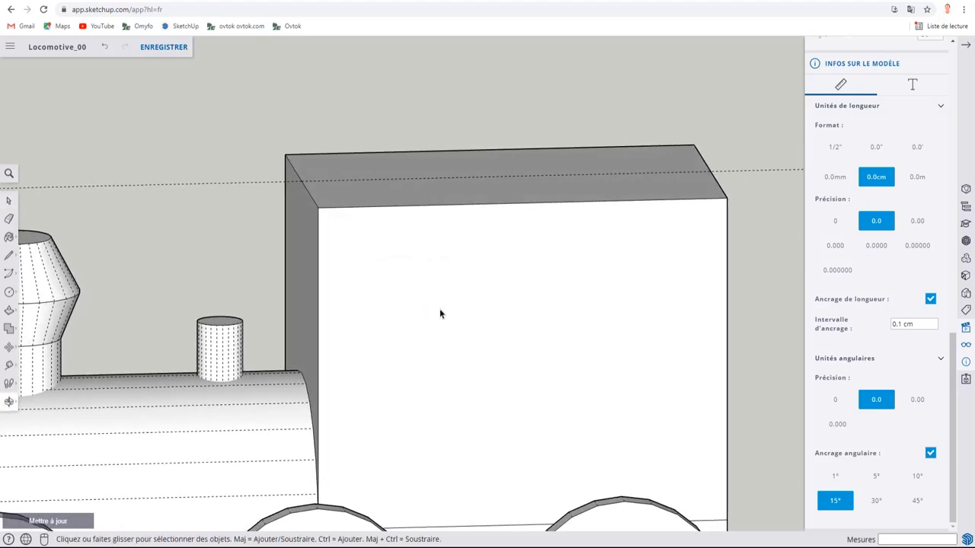
{"action": "scroll", "coordinate": [440, 314], "scroll_direction": "down", "scroll_amount": 2}
{"action": "mouse_move", "coordinate": [492, 342]}
{"action": "middle_mouse_down"}
{"action": "mouse_move", "coordinate": [457, 262]}
{"action": "mouse_move", "coordinate": [468, 272]}
{"action": "middle_mouse_up"}
{"action": "scroll", "coordinate": [508, 323], "scroll_direction": "up", "scroll_amount": 2}
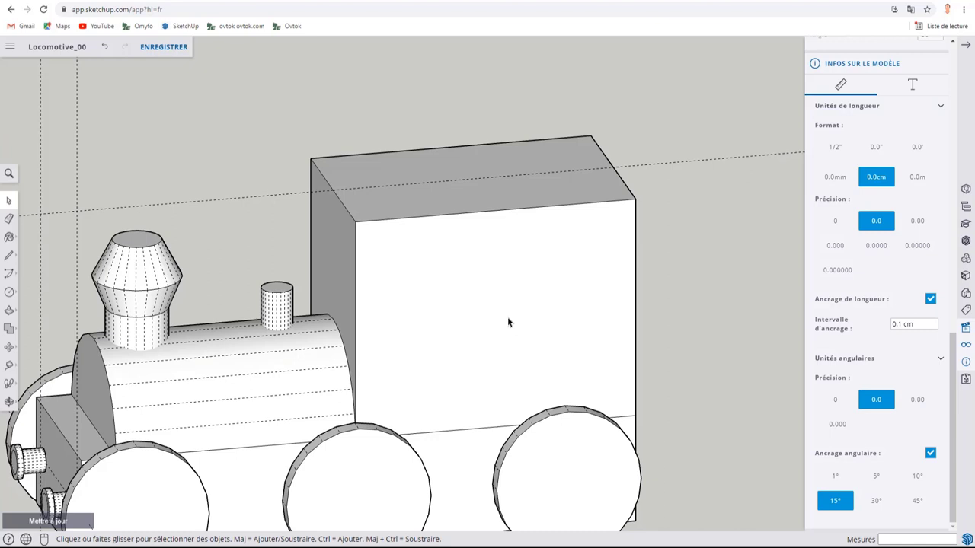
{"action": "mouse_move", "coordinate": [508, 344]}
{"action": "middle_mouse_down"}
{"action": "mouse_move", "coordinate": [347, 141]}
{"action": "mouse_move", "coordinate": [421, 205]}
{"action": "middle_mouse_up"}
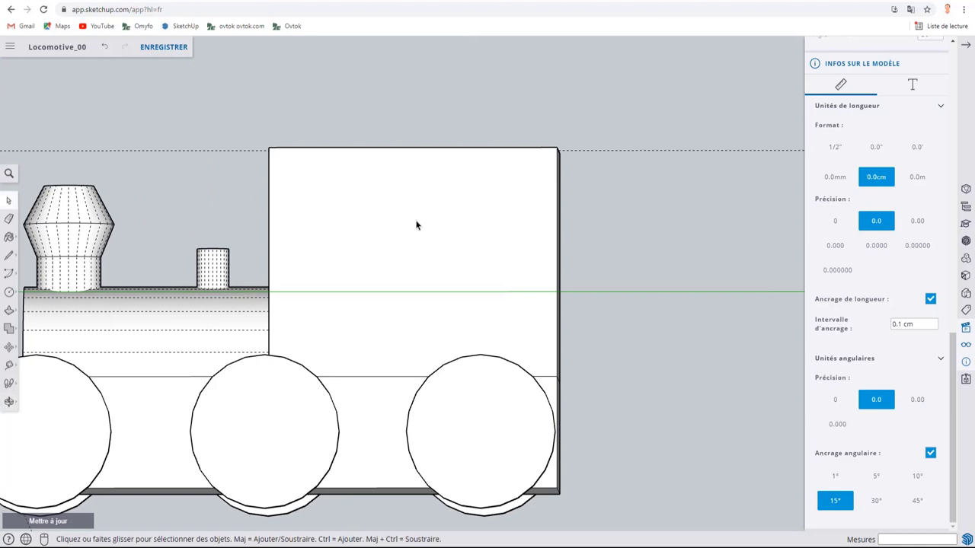
Step: Place guides 0.3 cm below the cab top, near the left edge, 0.4 cm inside the right edge, and 1.4 cm above the bottom
{"action": "key", "text": "t"}
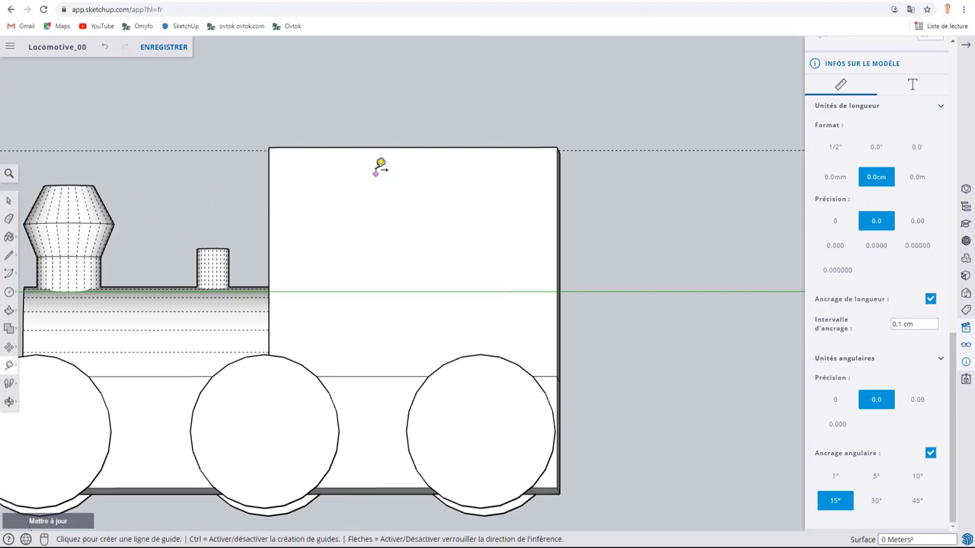
{"action": "left_click", "coordinate": [381, 146]}
{"action": "left_click", "coordinate": [376, 147]}
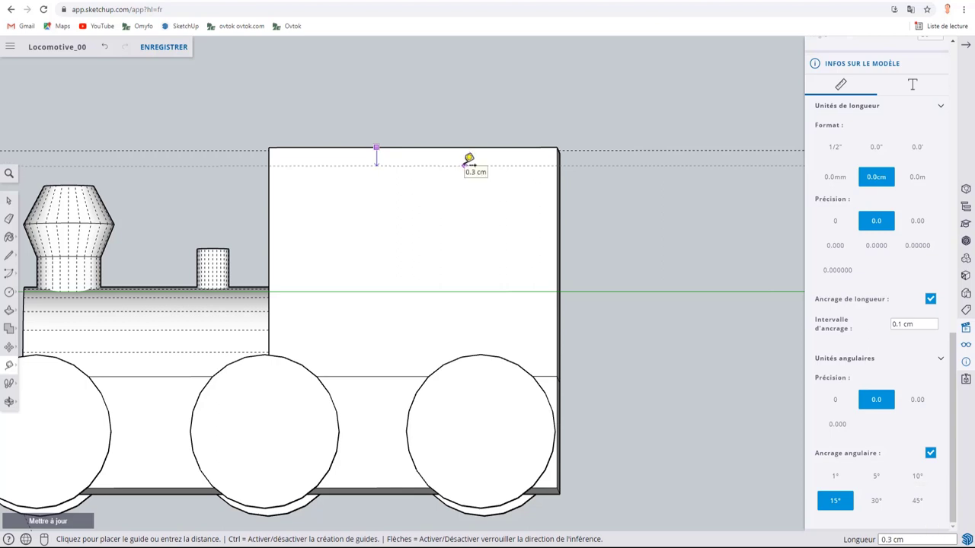
{"action": "left_click", "coordinate": [465, 167]}
{"action": "left_click", "coordinate": [269, 261]}
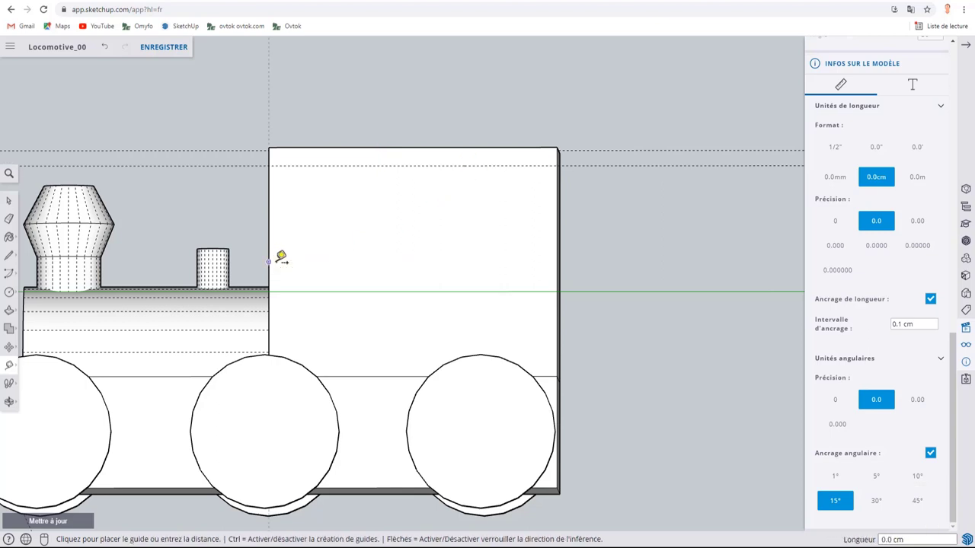
{"action": "left_click", "coordinate": [289, 262]}
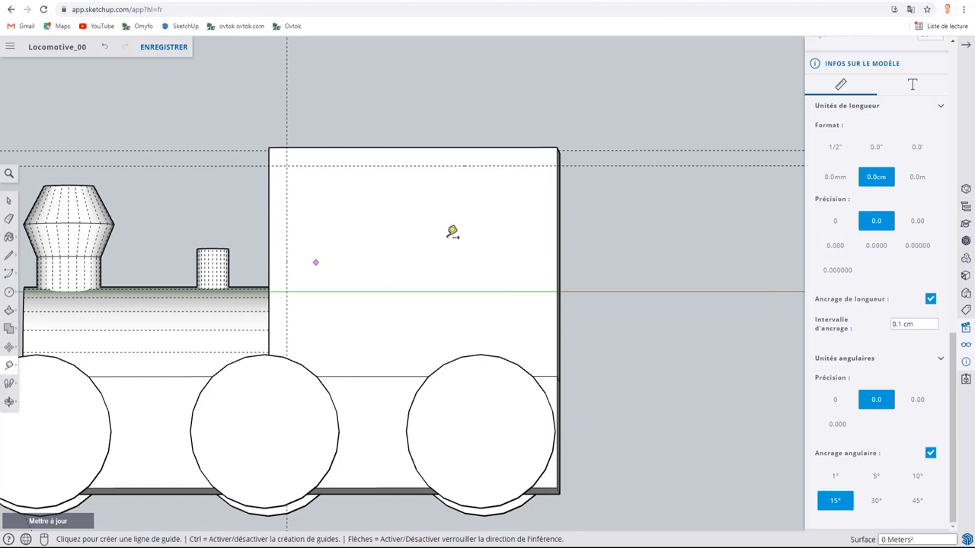
{"action": "left_click", "coordinate": [557, 233]}
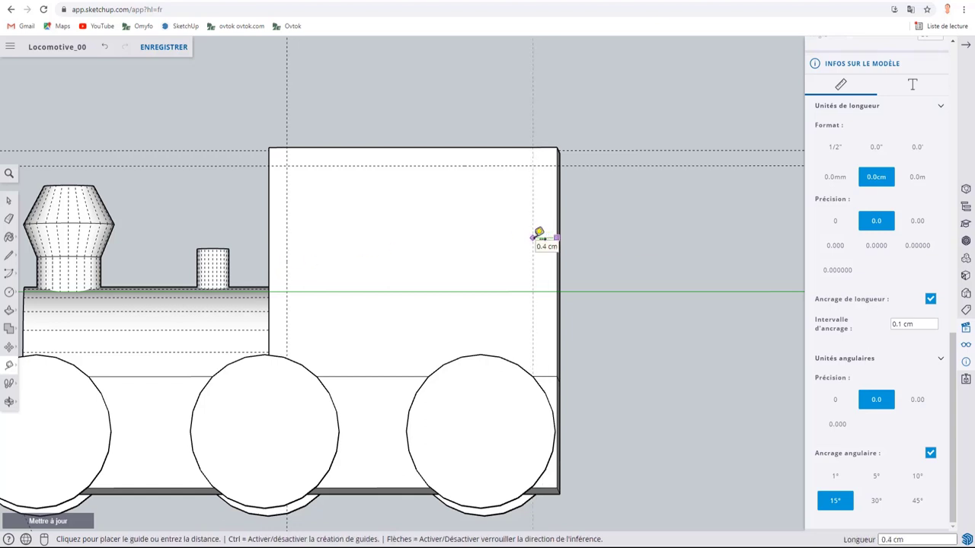
{"action": "left_click", "coordinate": [541, 233]}
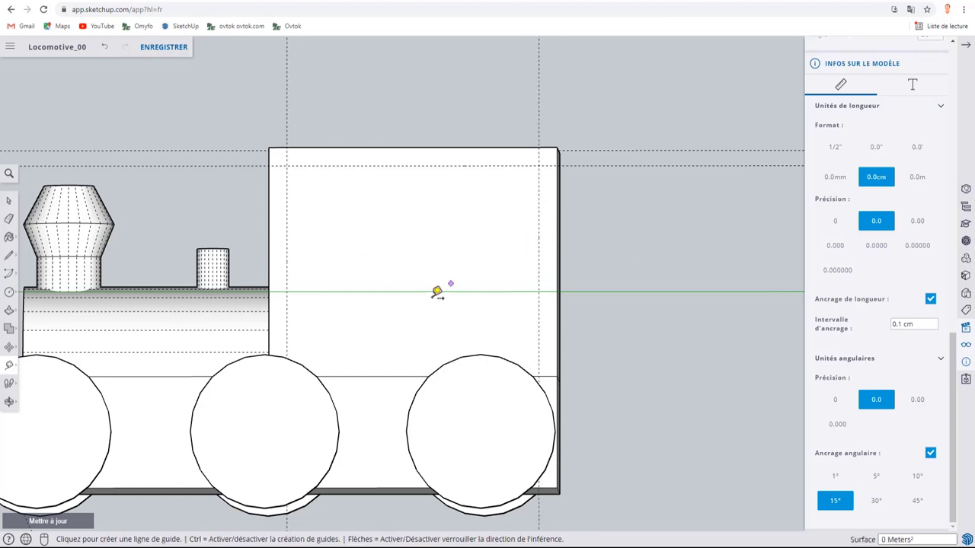
{"action": "left_click", "coordinate": [373, 376]}
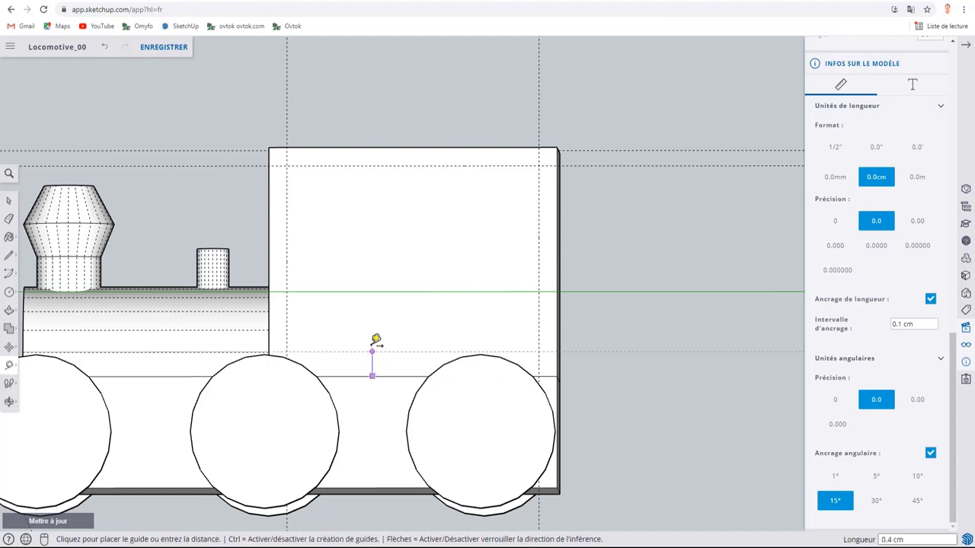
{"action": "left_click", "coordinate": [372, 290]}
{"action": "scroll", "coordinate": [381, 212], "scroll_direction": "up", "scroll_amount": 2}
{"action": "scroll", "coordinate": [386, 223], "scroll_direction": "down", "scroll_amount": 2}
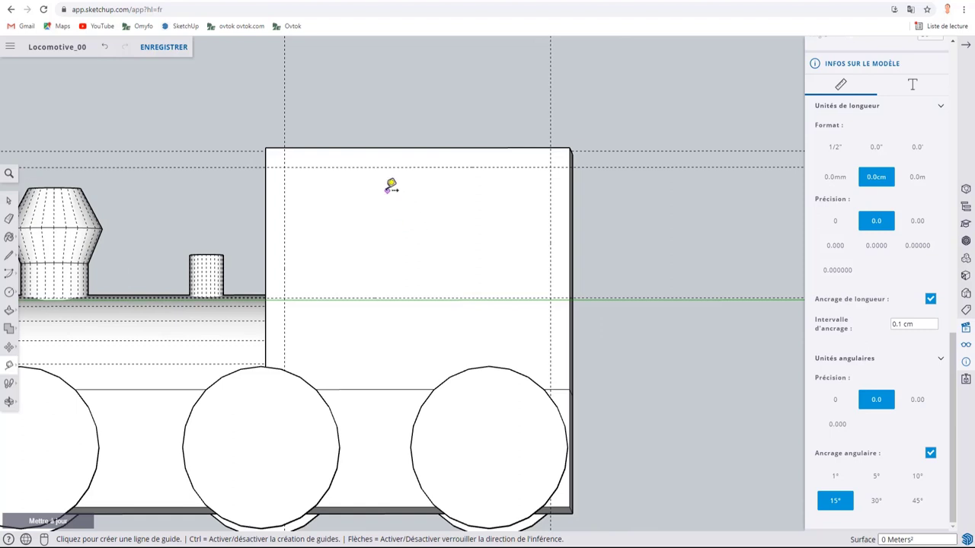
Step: Add guides 0.2 cm inside the top guide and above the green line; abandon an arc attempt
{"action": "left_click", "coordinate": [331, 166]}
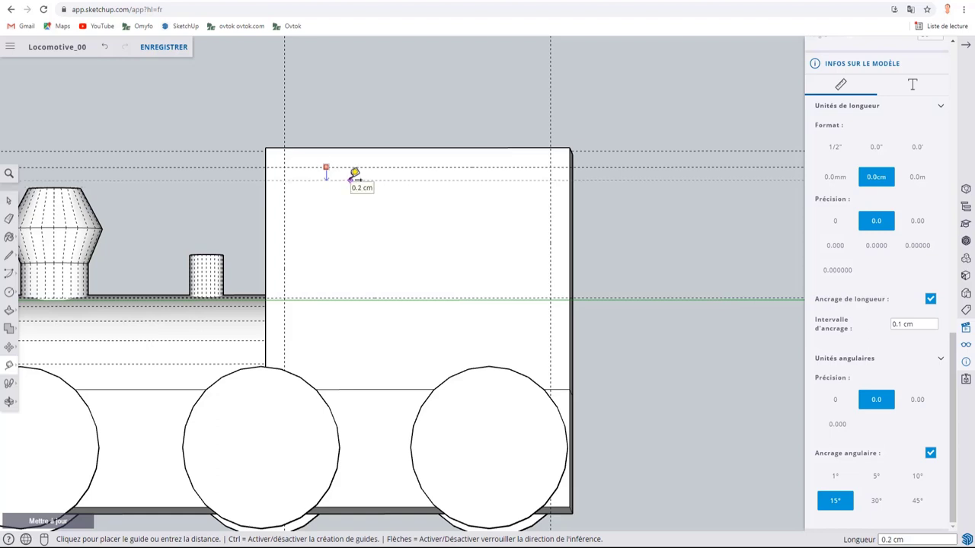
{"action": "left_click", "coordinate": [352, 180]}
{"action": "left_click", "coordinate": [373, 297]}
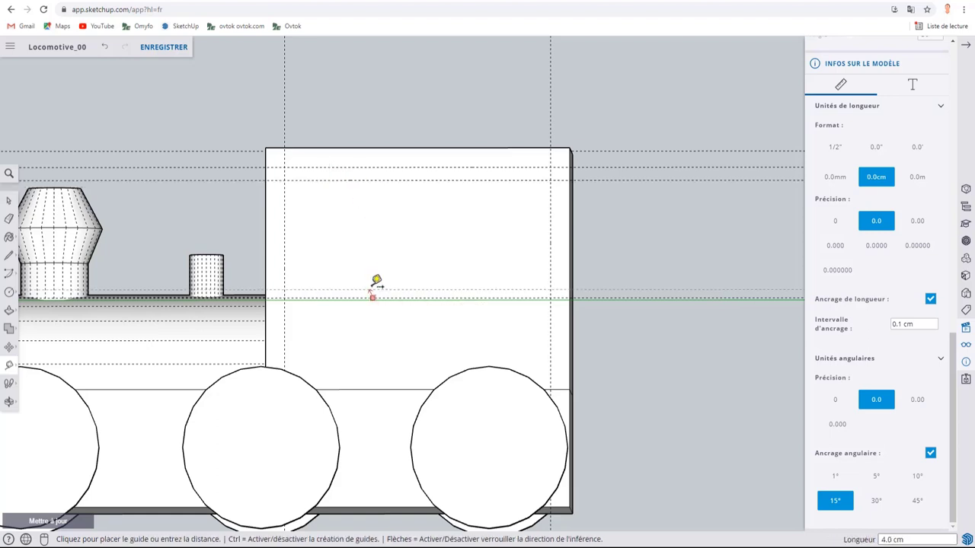
{"action": "left_click", "coordinate": [382, 279]}
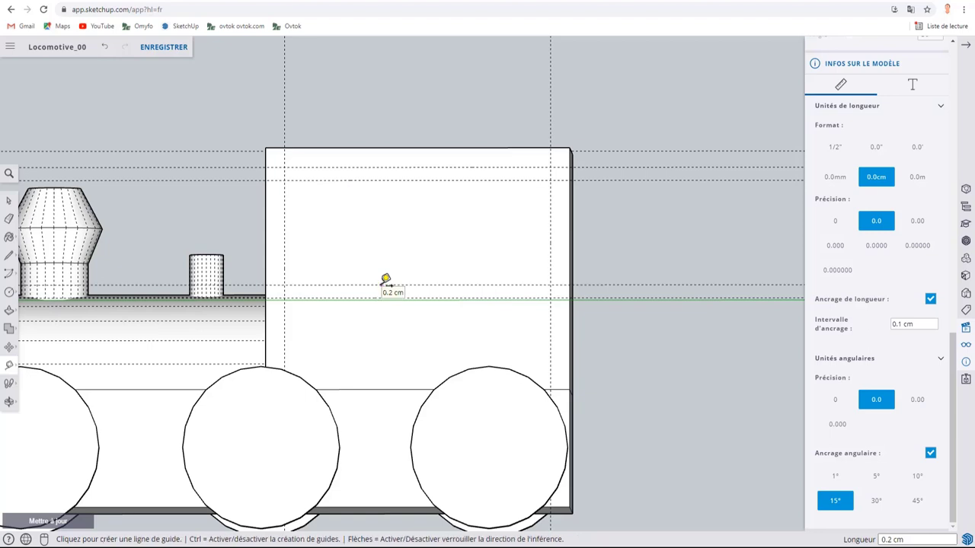
{"action": "scroll", "coordinate": [332, 283], "scroll_direction": "up", "scroll_amount": 3}
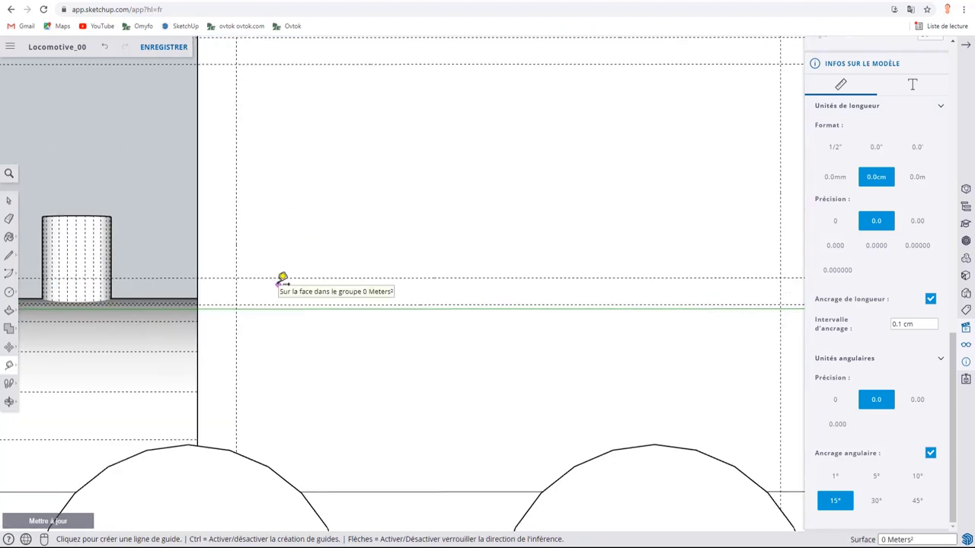
{"action": "key", "text": "a"}
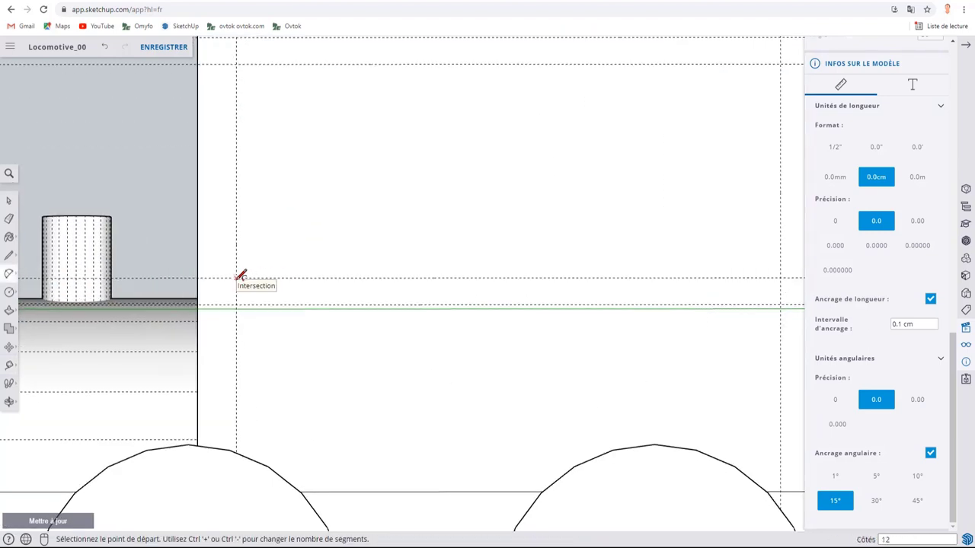
{"action": "left_click", "coordinate": [238, 278]}
{"action": "key", "text": "Escape"}
{"action": "scroll", "coordinate": [287, 218], "scroll_direction": "down", "scroll_amount": 2}
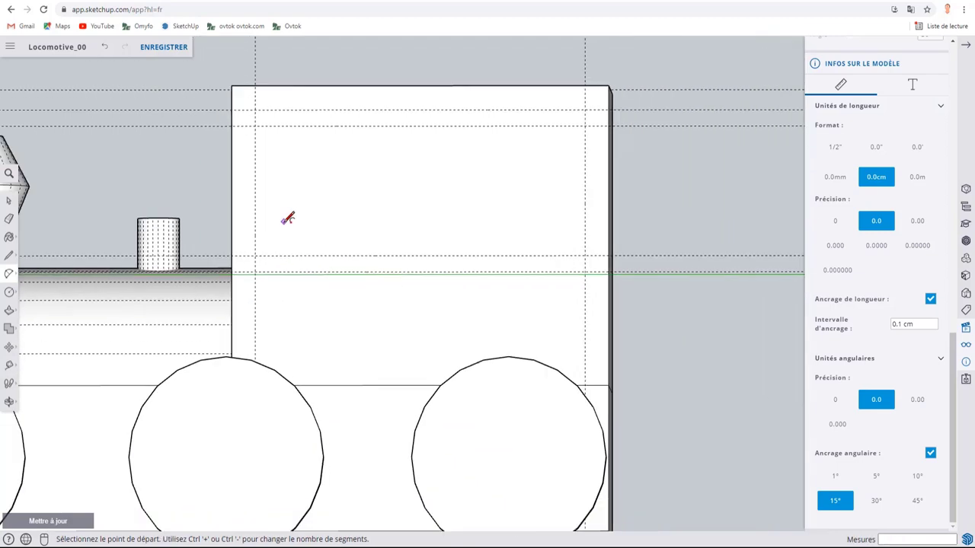
Step: Add guides 0.2 cm inside the left and right window guides
{"action": "key", "text": "t"}
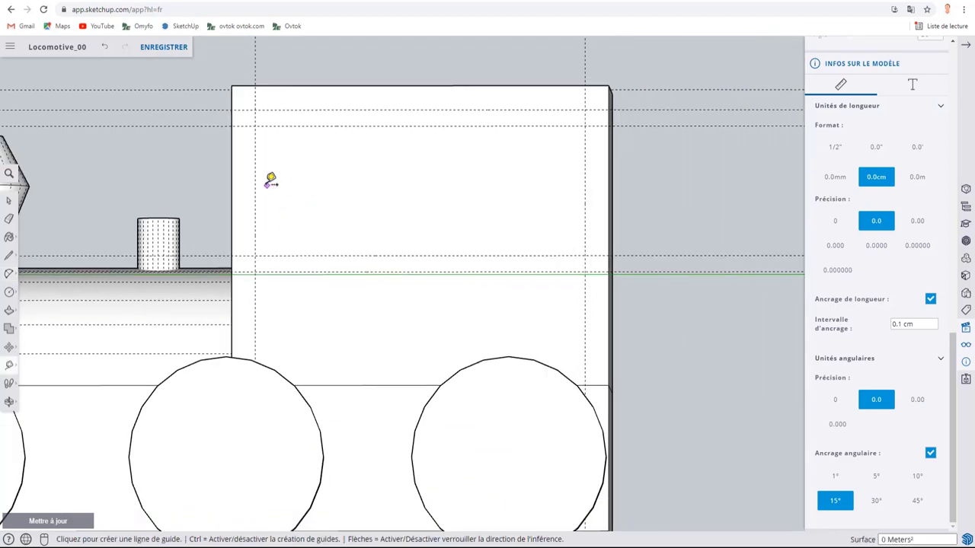
{"action": "left_click", "coordinate": [255, 185]}
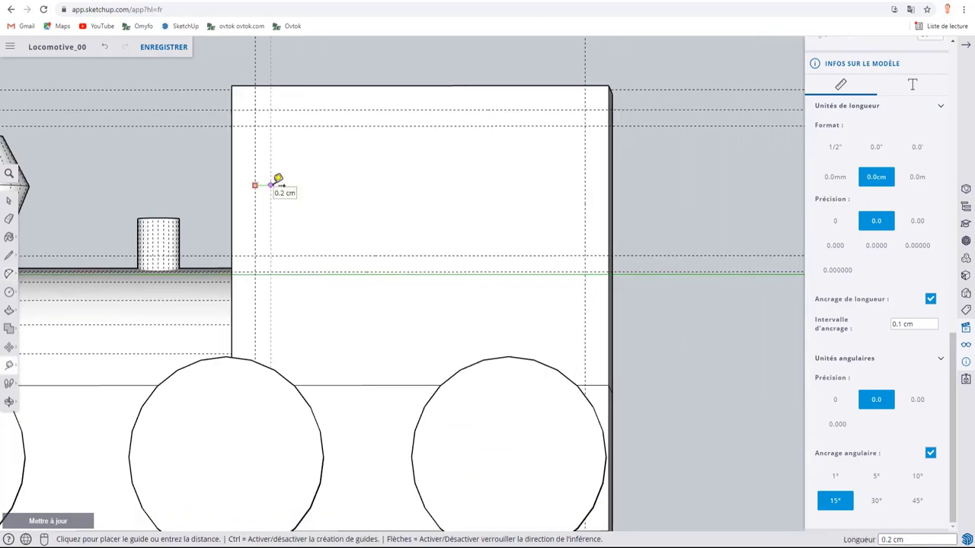
{"action": "left_click", "coordinate": [272, 185]}
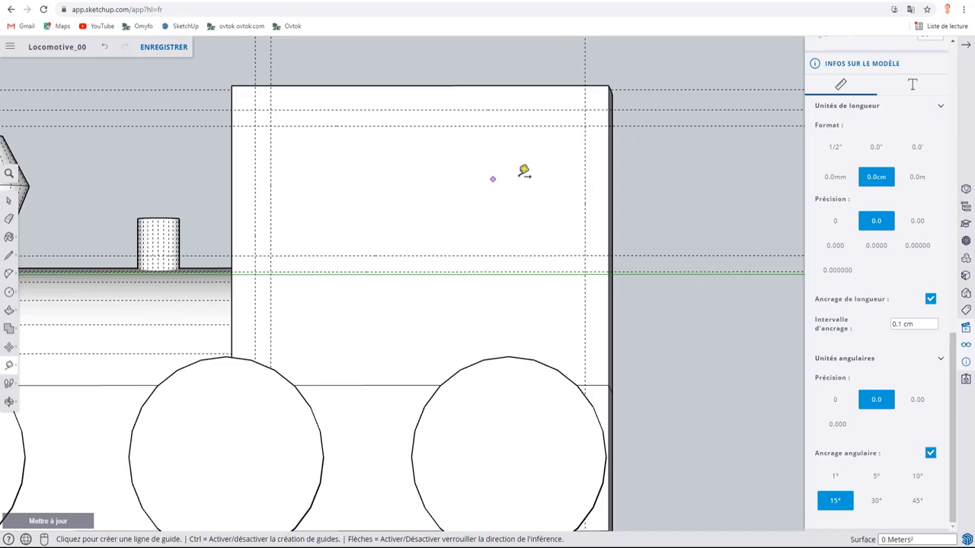
{"action": "left_click", "coordinate": [585, 177]}
{"action": "left_click", "coordinate": [571, 177]}
{"action": "mouse_move", "coordinate": [315, 191]}
{"action": "middle_mouse_down"}
{"action": "mouse_move", "coordinate": [442, 232]}
{"action": "mouse_move", "coordinate": [415, 233]}
{"action": "middle_mouse_up"}
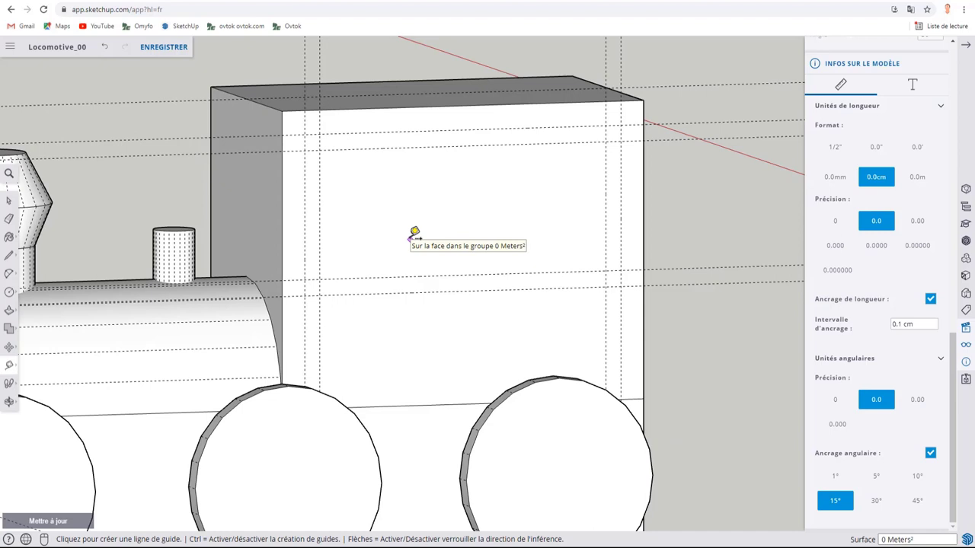
{"action": "scroll", "coordinate": [349, 161], "scroll_direction": "up", "scroll_amount": 2}
{"action": "scroll", "coordinate": [350, 162], "scroll_direction": "up", "scroll_amount": 1}
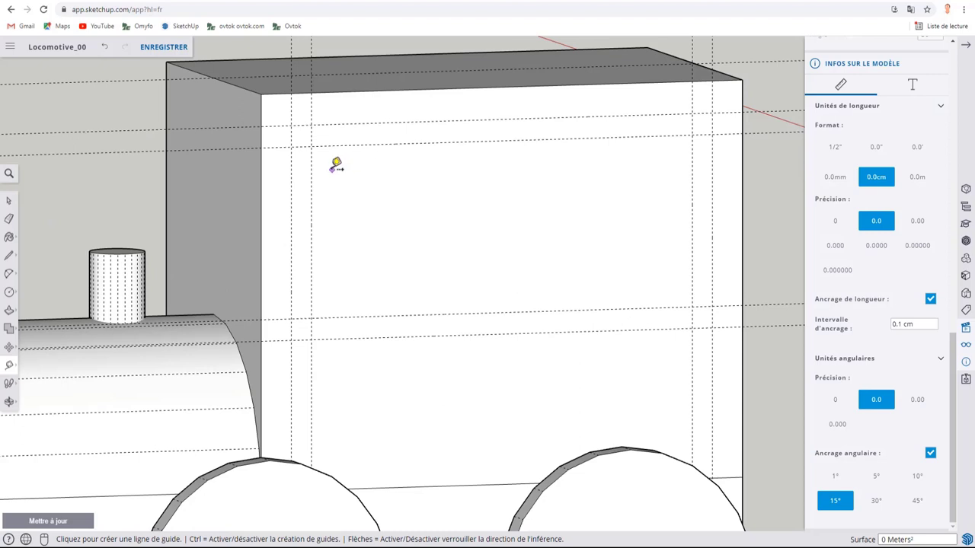
{"action": "key", "text": "a"}
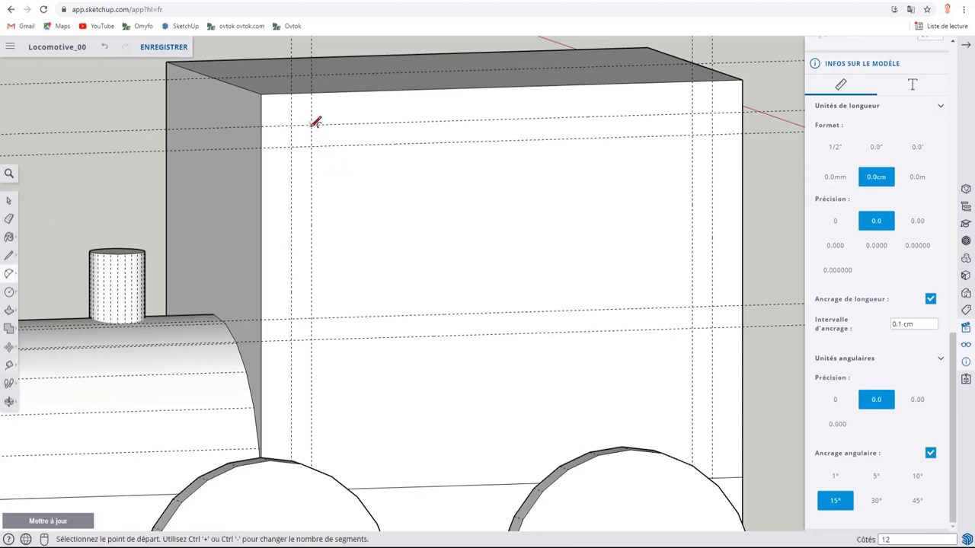
{"action": "left_click", "coordinate": [310, 124]}
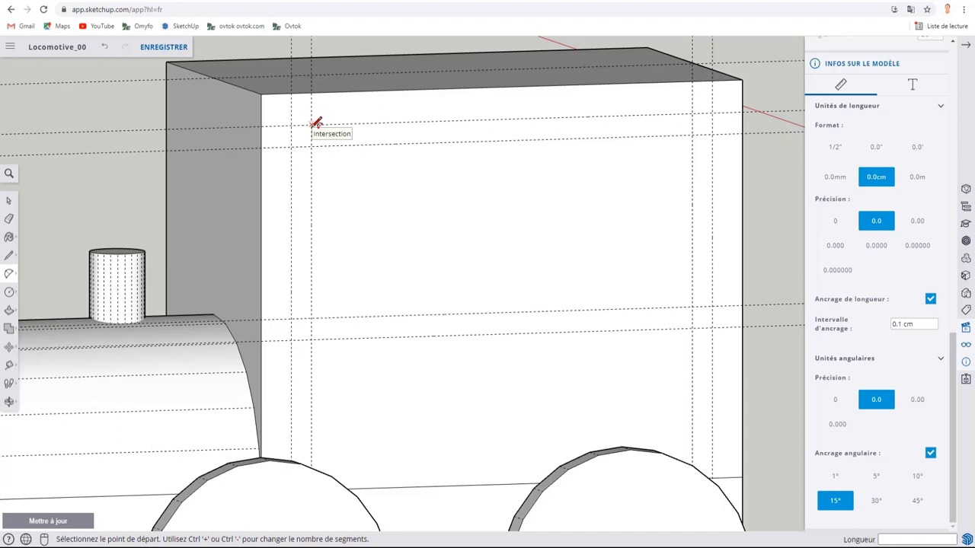
{"action": "left_click", "coordinate": [292, 145]}
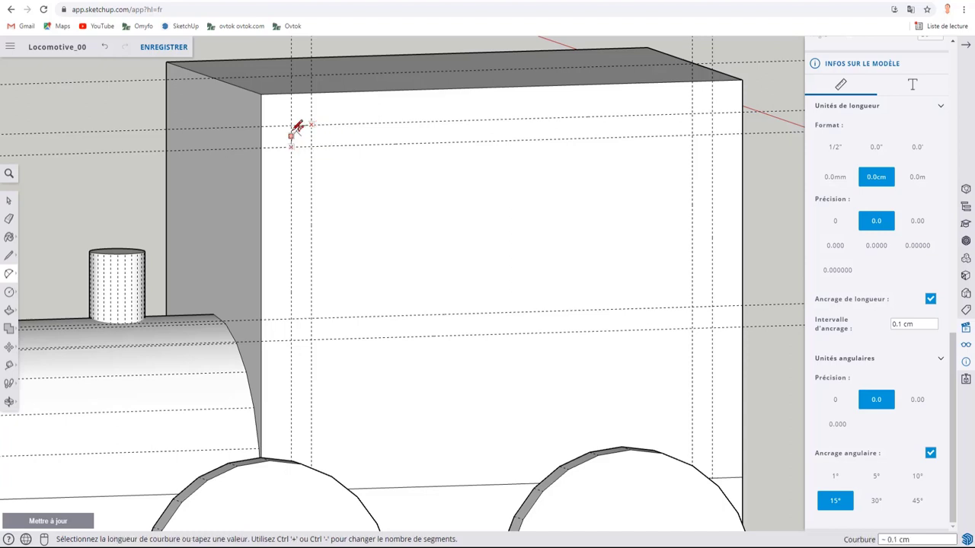
{"action": "scroll", "coordinate": [300, 128], "scroll_direction": "up", "scroll_amount": 3}
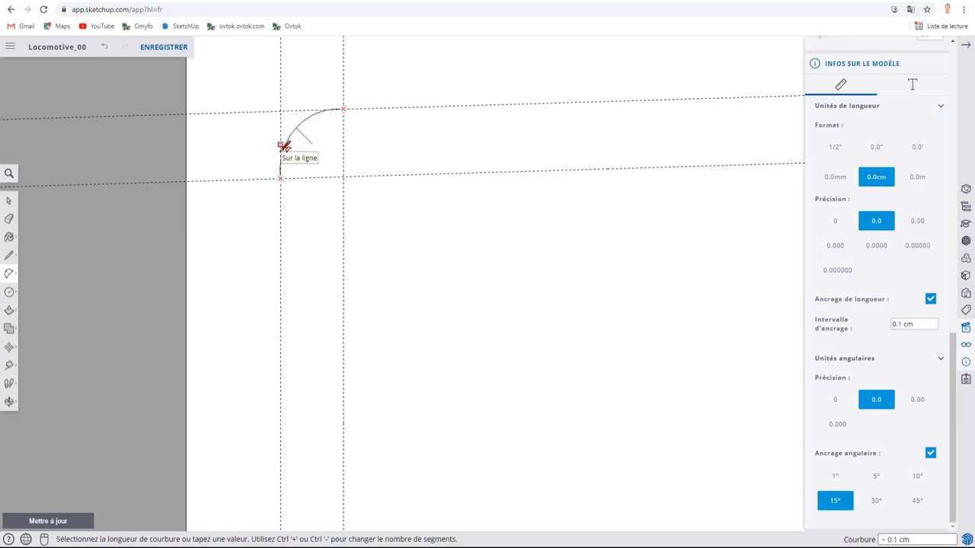
{"action": "key", "text": "ctrl+plus"}
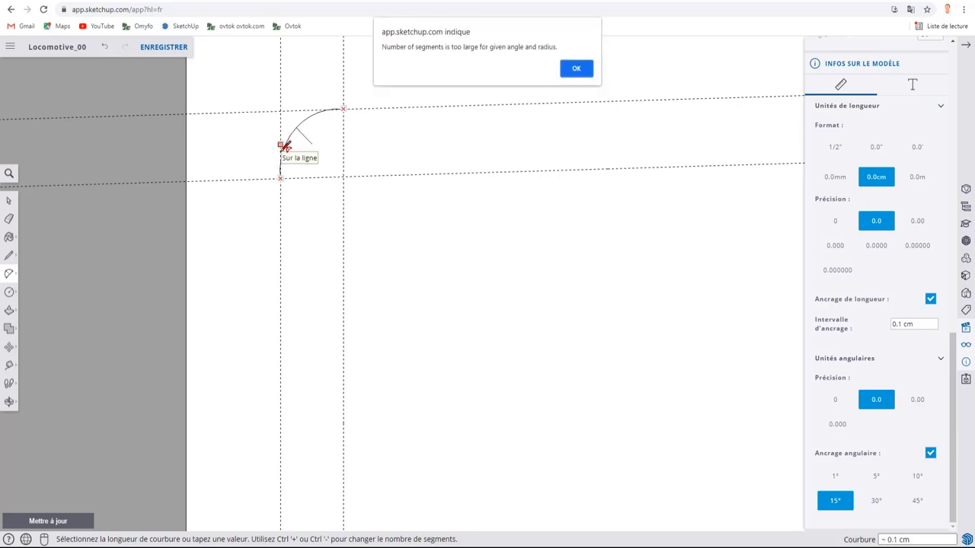
{"action": "left_click", "coordinate": [572, 69]}
{"action": "scroll", "coordinate": [358, 153], "scroll_direction": "down", "scroll_amount": 2}
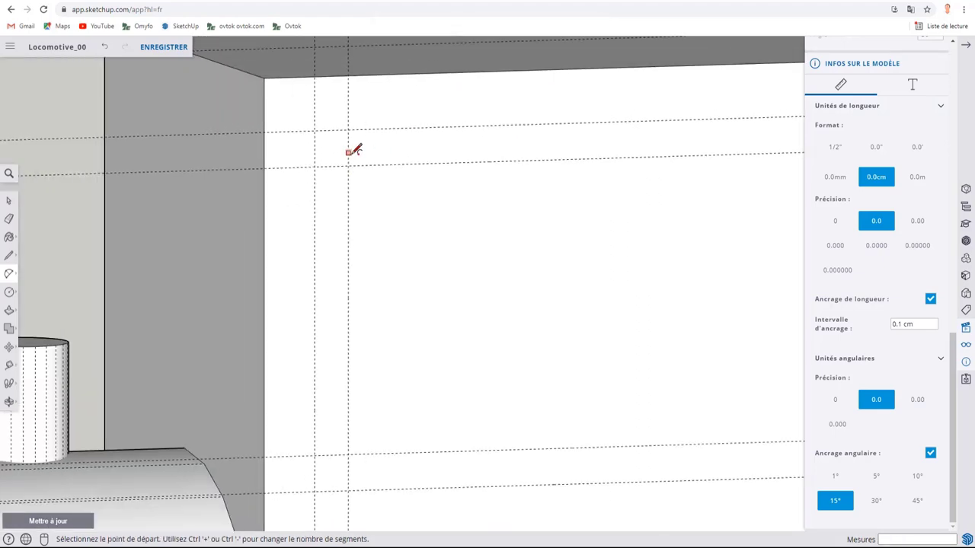
{"action": "scroll", "coordinate": [358, 153], "scroll_direction": "down", "scroll_amount": 1}
{"action": "scroll", "coordinate": [358, 154], "scroll_direction": "down", "scroll_amount": 2}
{"action": "mouse_move", "coordinate": [394, 169]}
{"action": "middle_mouse_down"}
{"action": "mouse_move", "coordinate": [344, 152]}
{"action": "mouse_move", "coordinate": [327, 166]}
{"action": "middle_mouse_up"}
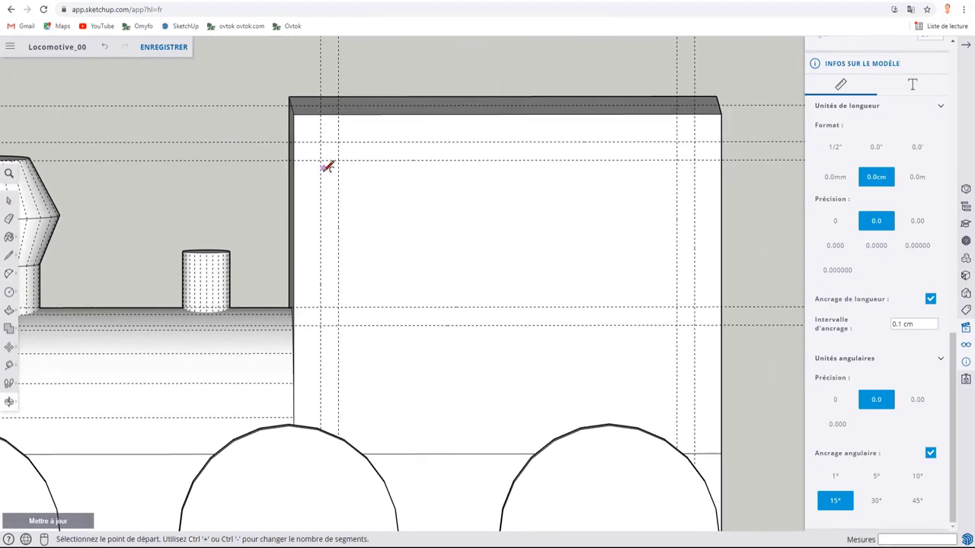
{"action": "scroll", "coordinate": [339, 173], "scroll_direction": "up", "scroll_amount": 2}
{"action": "scroll", "coordinate": [393, 208], "scroll_direction": "down", "scroll_amount": 2}
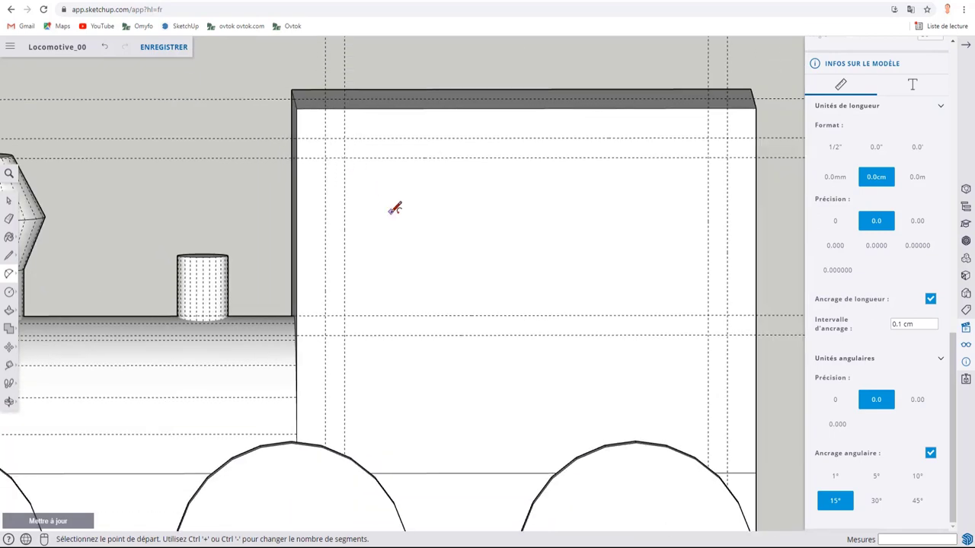
{"action": "scroll", "coordinate": [394, 208], "scroll_direction": "up", "scroll_amount": 2}
Step: Trace the window's top, right, bottom and left edges with 45° corner cuts, closing the outline
{"action": "key", "text": "l"}
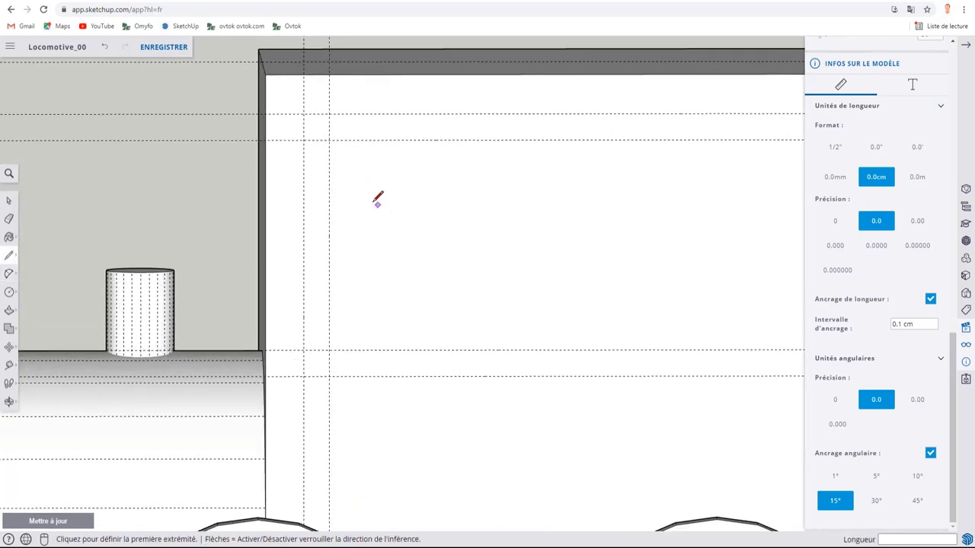
{"action": "left_click", "coordinate": [305, 140]}
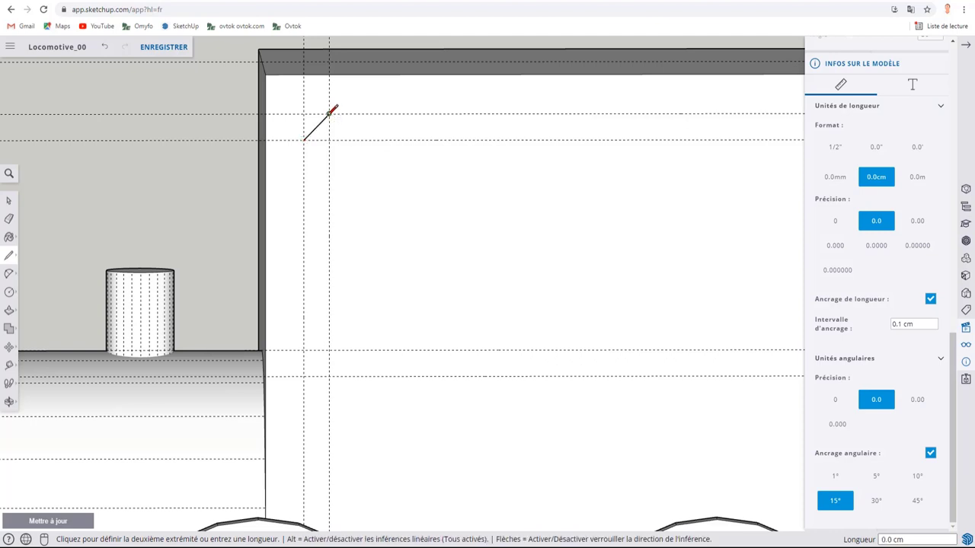
{"action": "left_click", "coordinate": [329, 113]}
{"action": "scroll", "coordinate": [355, 141], "scroll_direction": "down", "scroll_amount": 3}
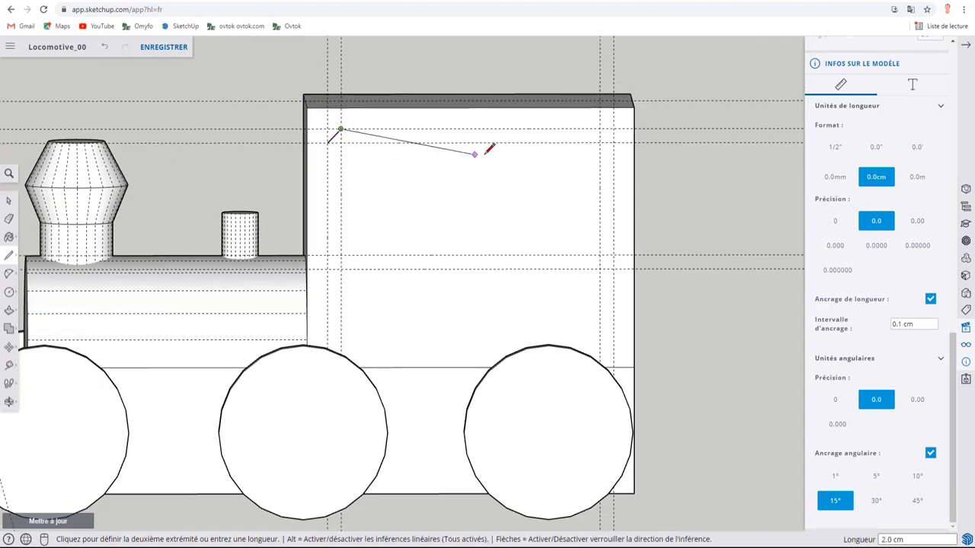
{"action": "left_click", "coordinate": [601, 130]}
{"action": "left_click", "coordinate": [614, 142]}
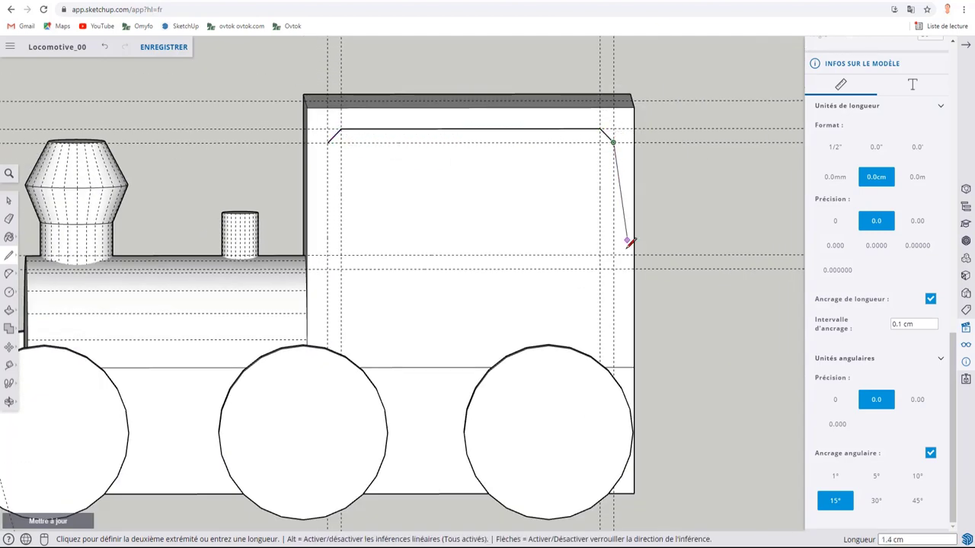
{"action": "left_click", "coordinate": [614, 253]}
{"action": "left_click", "coordinate": [600, 269]}
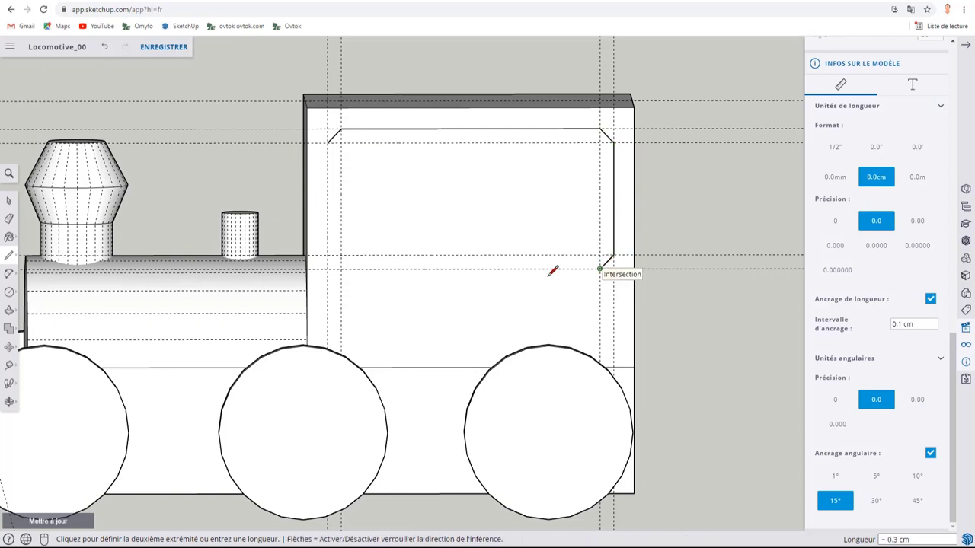
{"action": "left_click", "coordinate": [340, 269]}
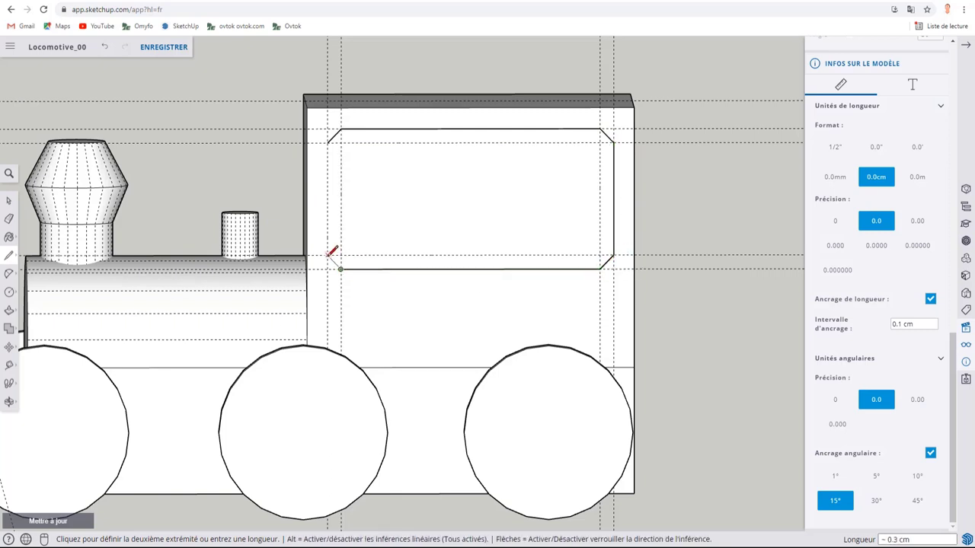
{"action": "left_click", "coordinate": [328, 256]}
{"action": "left_click", "coordinate": [329, 141]}
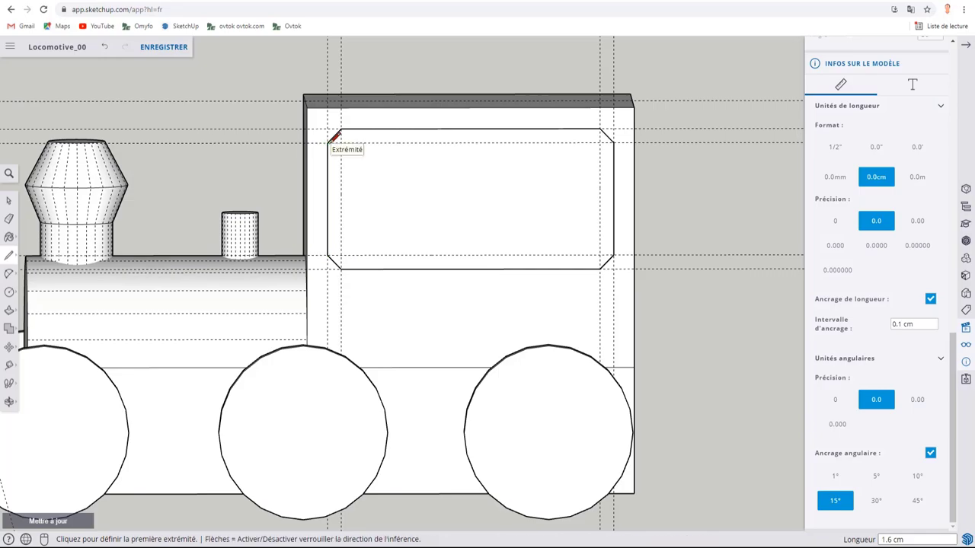
Step: Undo the window outline edges with Ctrl+Z and clear the selection
{"action": "scroll", "coordinate": [367, 177], "scroll_direction": "up", "scroll_amount": 5}
{"action": "mouse_move", "coordinate": [366, 174]}
{"action": "middle_mouse_down"}
{"action": "mouse_move", "coordinate": [630, 201]}
{"action": "mouse_move", "coordinate": [671, 257]}
{"action": "middle_mouse_up"}
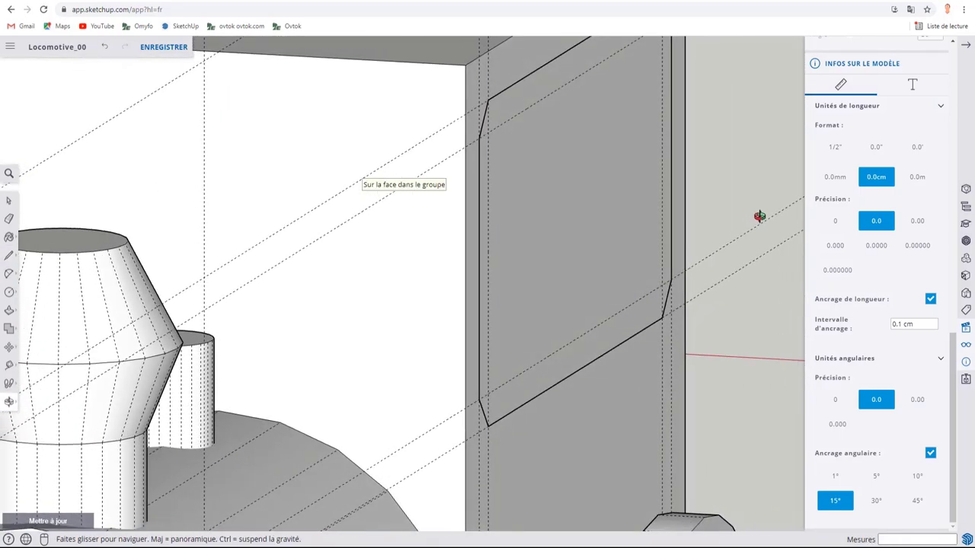
{"action": "scroll", "coordinate": [671, 257], "scroll_direction": "down", "scroll_amount": 5}
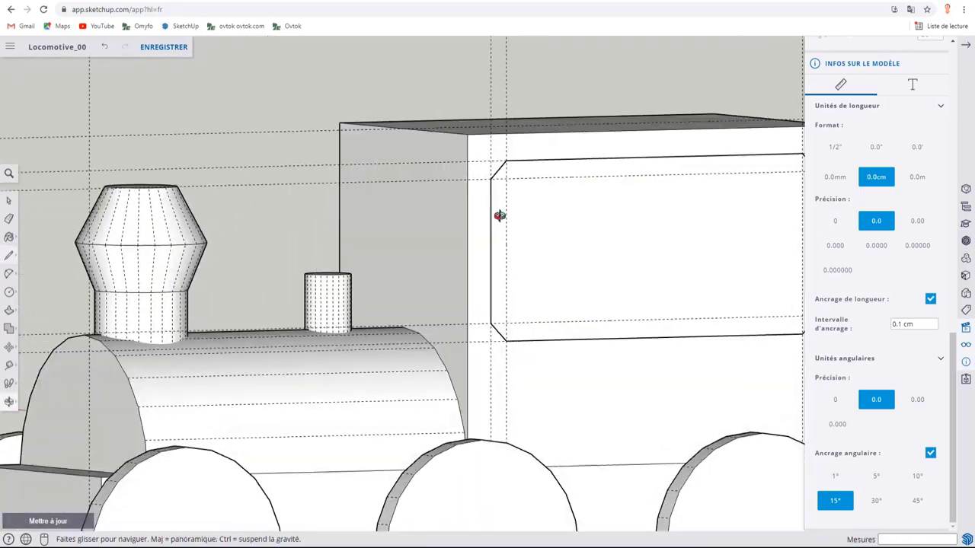
{"action": "mouse_move", "coordinate": [652, 203]}
{"action": "middle_mouse_down"}
{"action": "mouse_move", "coordinate": [599, 246]}
{"action": "mouse_move", "coordinate": [543, 252]}
{"action": "middle_mouse_up"}
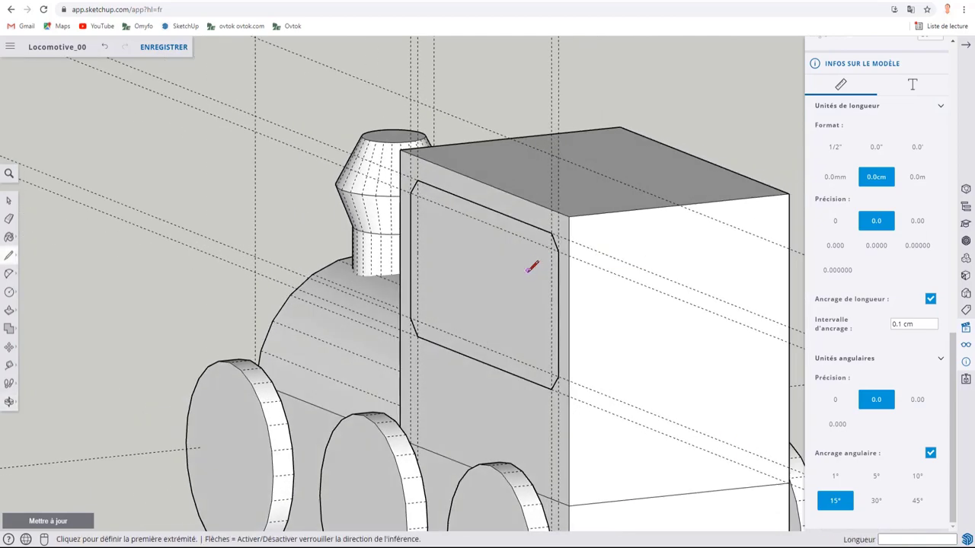
{"action": "key", "text": "space"}
{"action": "mouse_move", "coordinate": [598, 270]}
{"action": "middle_mouse_down"}
{"action": "mouse_move", "coordinate": [657, 272]}
{"action": "mouse_move", "coordinate": [617, 289]}
{"action": "mouse_move", "coordinate": [640, 257]}
{"action": "mouse_move", "coordinate": [502, 277]}
{"action": "middle_mouse_up"}
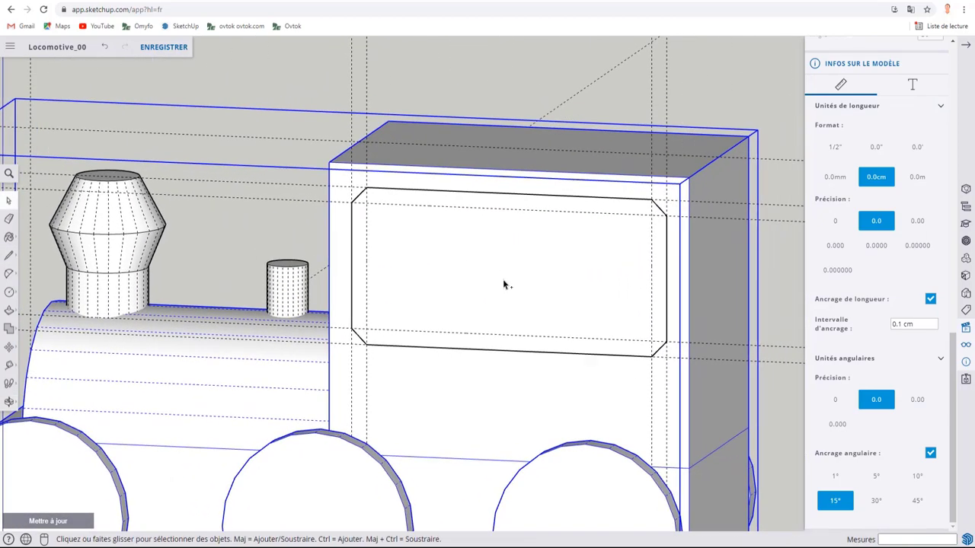
{"action": "key", "text": "ctrl+z"}
{"action": "key", "text": "ctrl+z"}
{"action": "key", "text": "ctrl+z"}
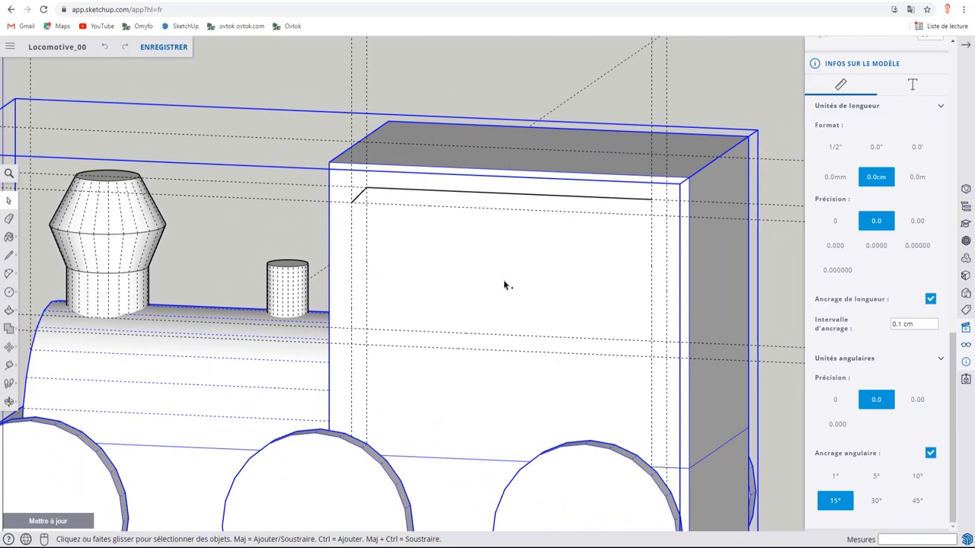
{"action": "key", "text": "Escape"}
Step: Try an arc for a rounded window corner, then dismiss the segment count warning
{"action": "middle_click_drag", "start_coordinate": [526, 276], "coordinate": [439, 270]}
{"action": "scroll", "coordinate": [381, 251], "scroll_direction": "up", "scroll_amount": 4}
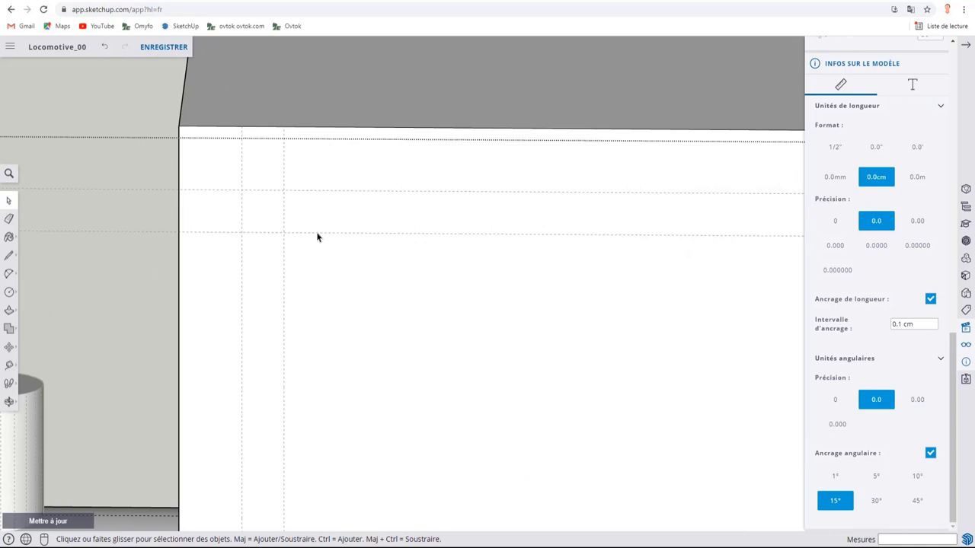
{"action": "key", "text": "c"}
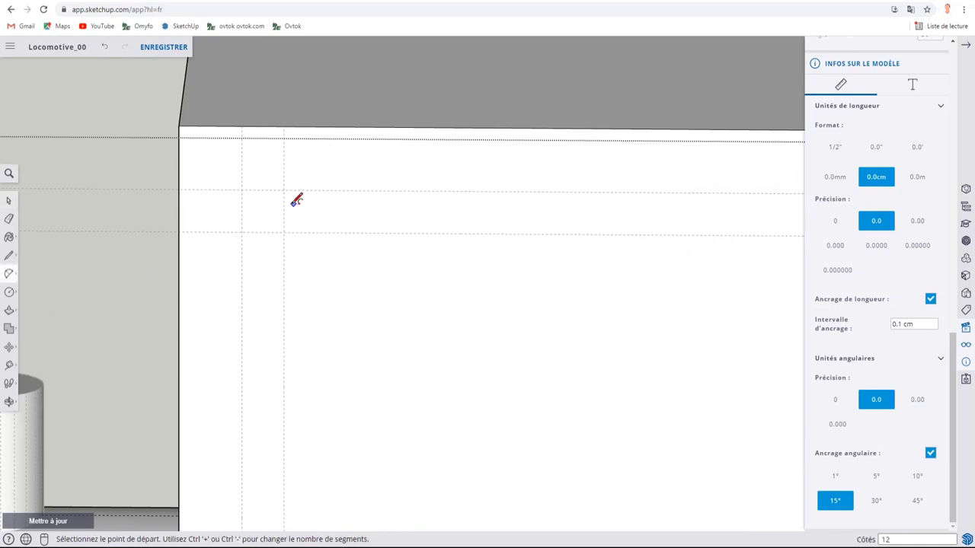
{"action": "left_click", "coordinate": [283, 190]}
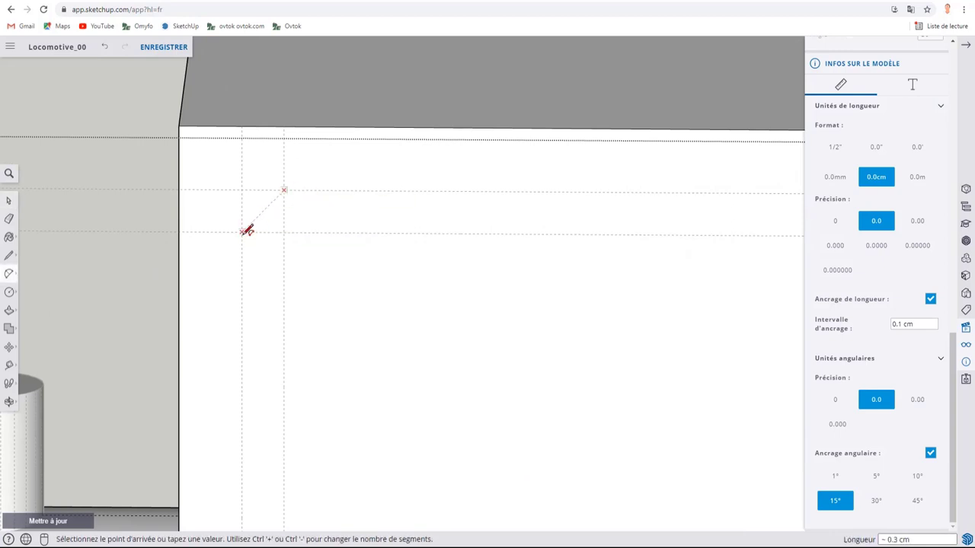
{"action": "left_click", "coordinate": [243, 232]}
{"action": "key", "text": "ctrl+plus"}
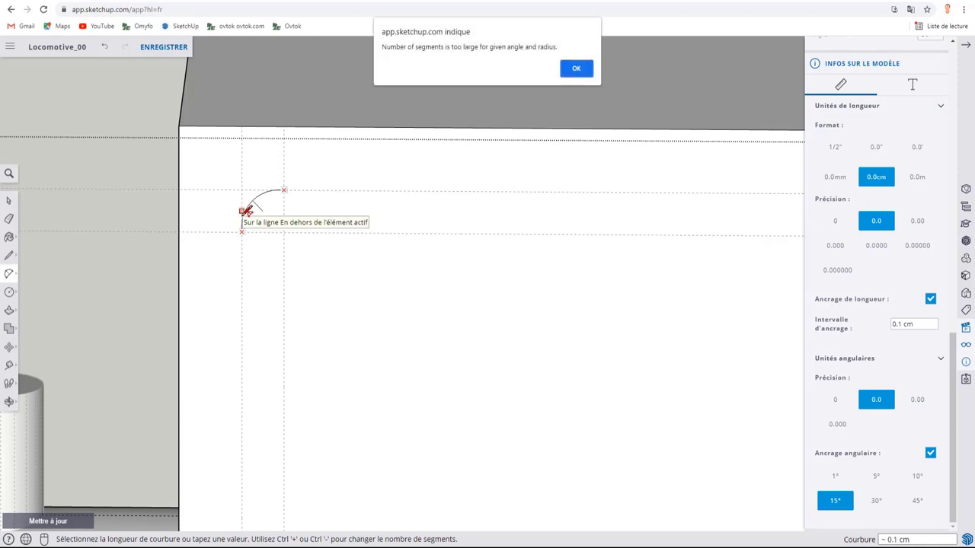
{"action": "left_click", "coordinate": [576, 68]}
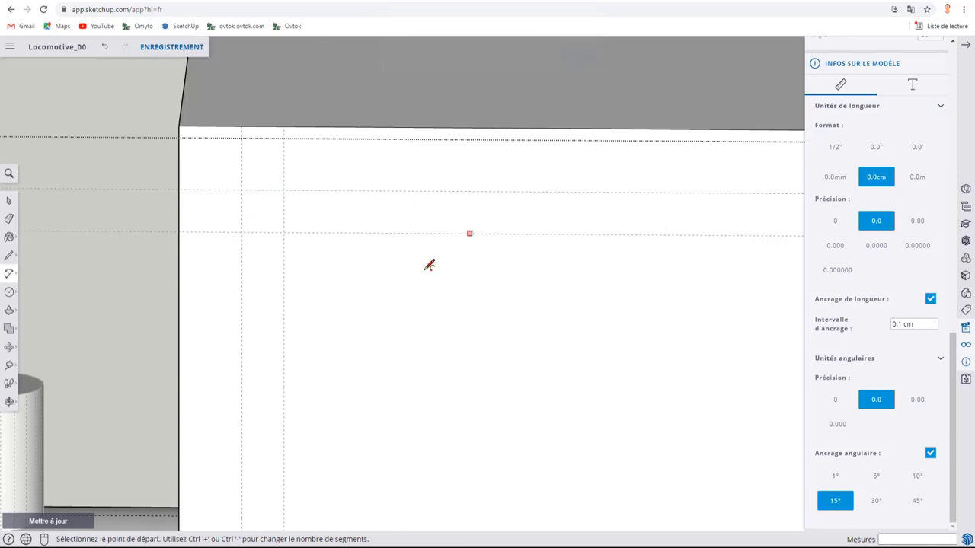
{"action": "scroll", "coordinate": [429, 262], "scroll_direction": "down", "scroll_amount": 2}
{"action": "scroll", "coordinate": [391, 243], "scroll_direction": "up", "scroll_amount": 3}
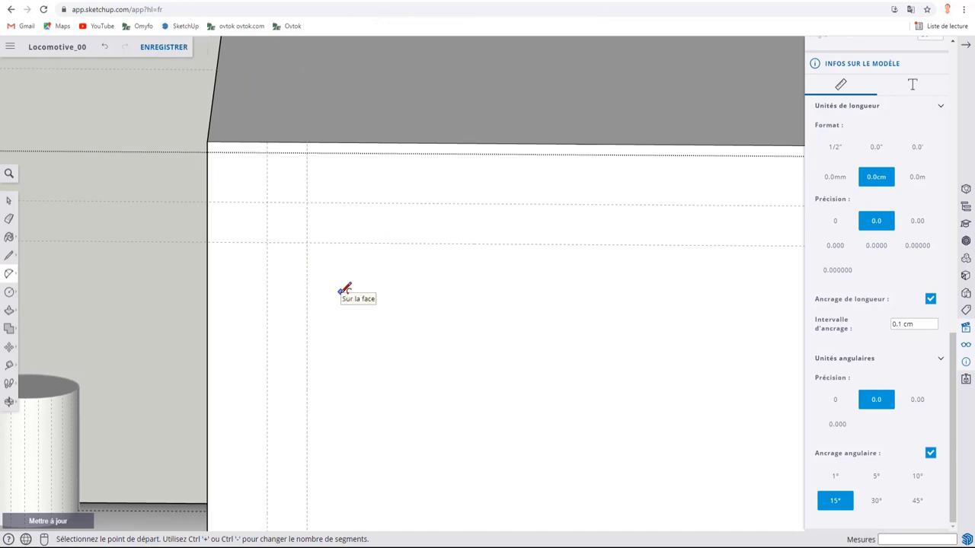
Step: Draw the window outline with lines: top, right and bottom edges with chamfered corners, closed by the left edge
{"action": "key", "text": "l"}
{"action": "left_click", "coordinate": [266, 242]}
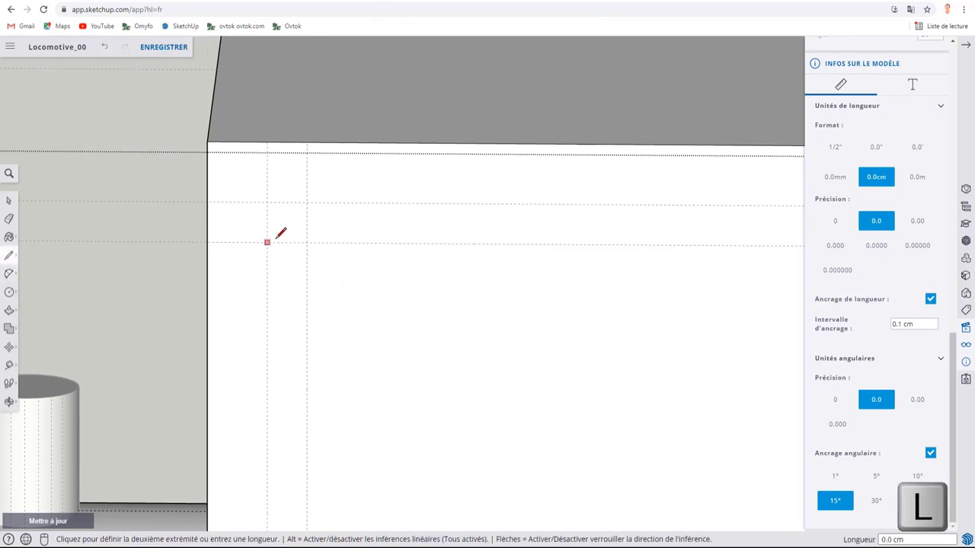
{"action": "scroll", "coordinate": [307, 201], "scroll_direction": "down", "scroll_amount": 2}
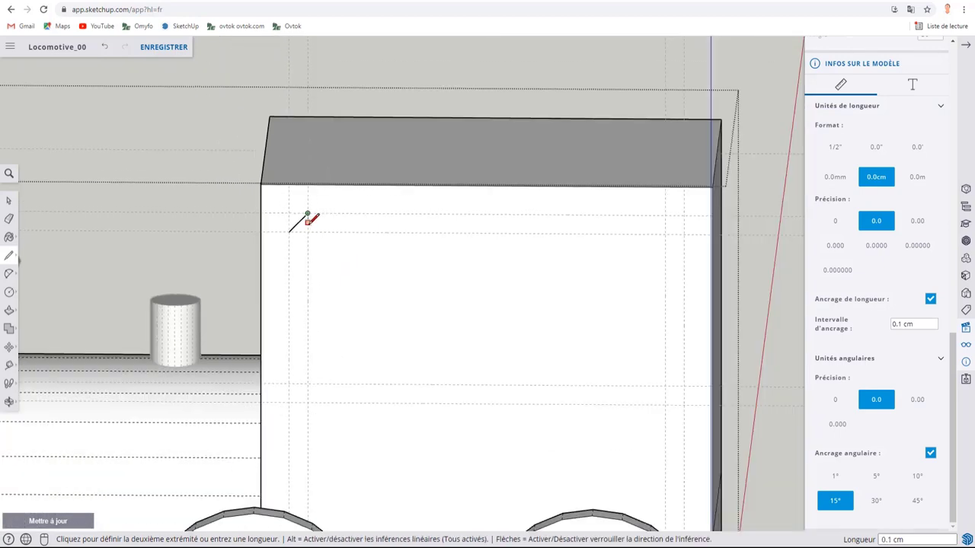
{"action": "left_click", "coordinate": [666, 215]}
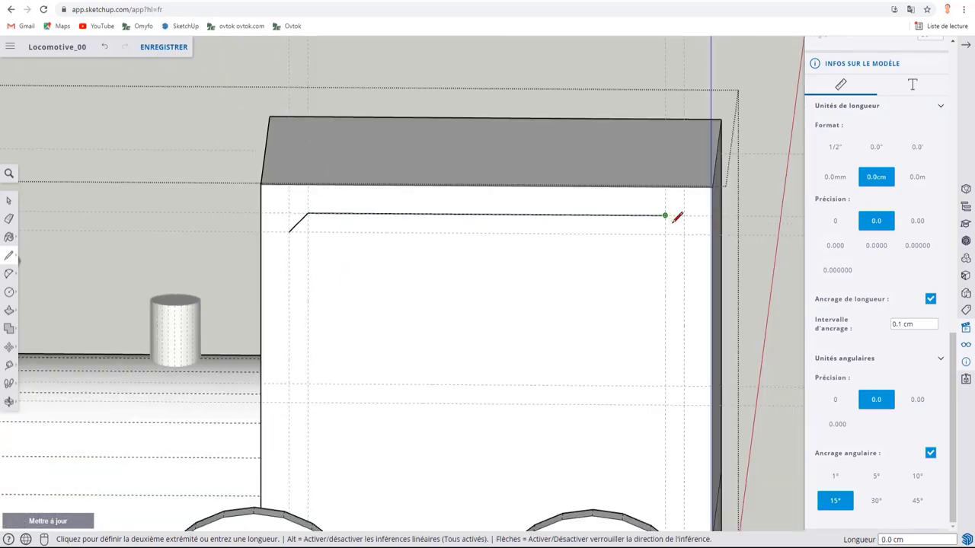
{"action": "left_click", "coordinate": [683, 234]}
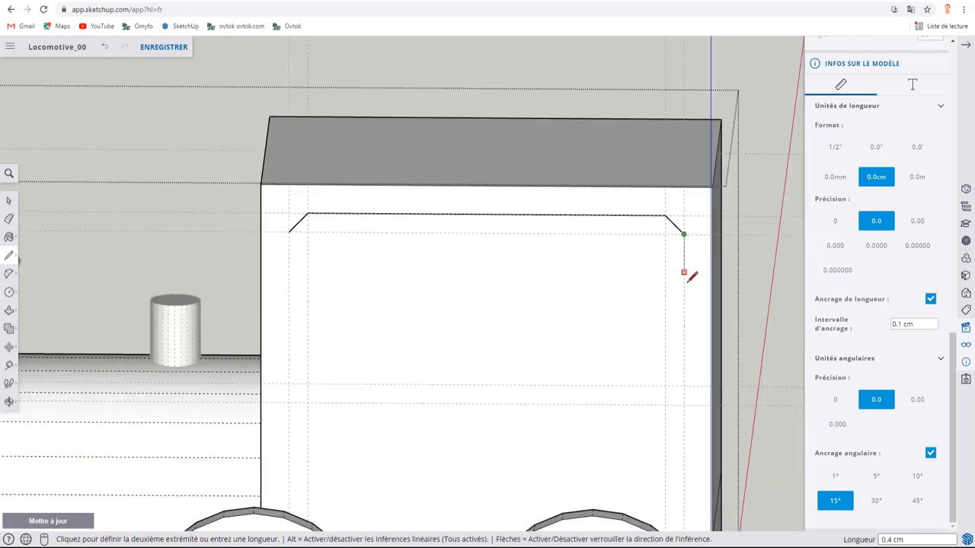
{"action": "left_click", "coordinate": [684, 386]}
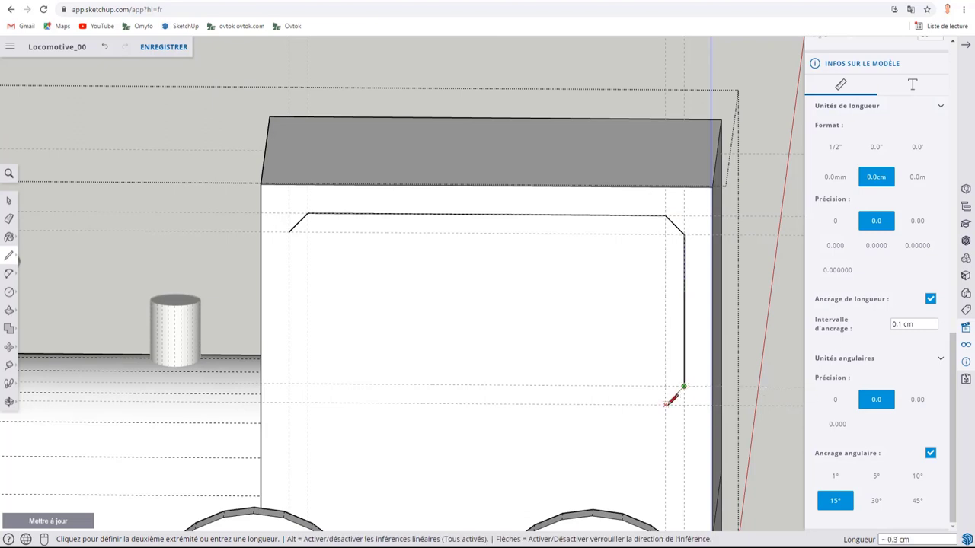
{"action": "left_click", "coordinate": [666, 404]}
{"action": "left_click", "coordinate": [308, 402]}
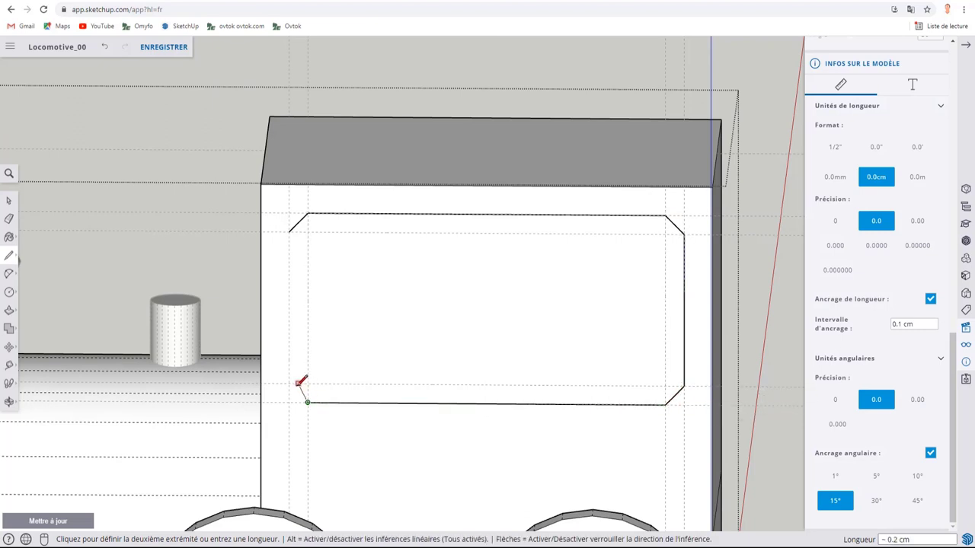
{"action": "left_click", "coordinate": [289, 384]}
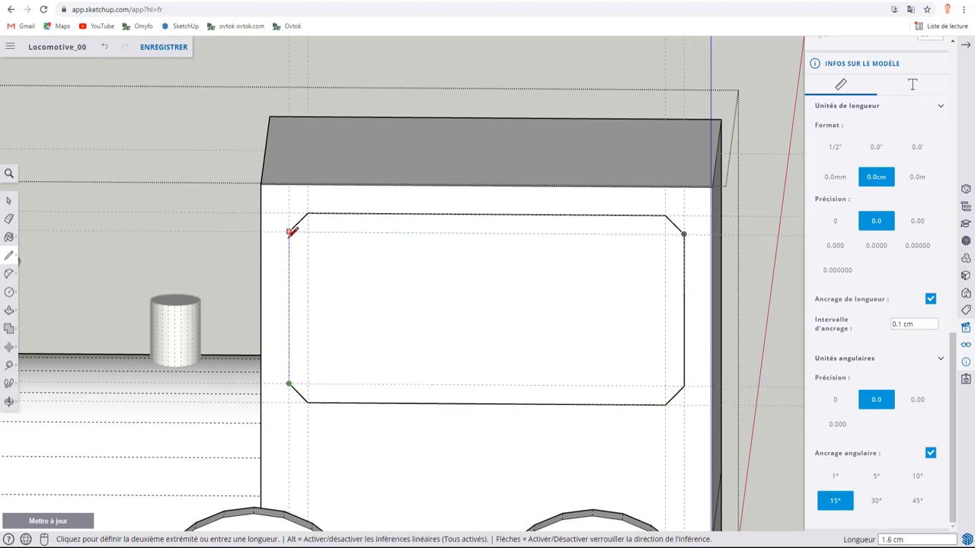
{"action": "left_click", "coordinate": [289, 231]}
{"action": "scroll", "coordinate": [350, 272], "scroll_direction": "down", "scroll_amount": 3}
{"action": "middle_click_drag", "start_coordinate": [351, 272], "coordinate": [507, 358]}
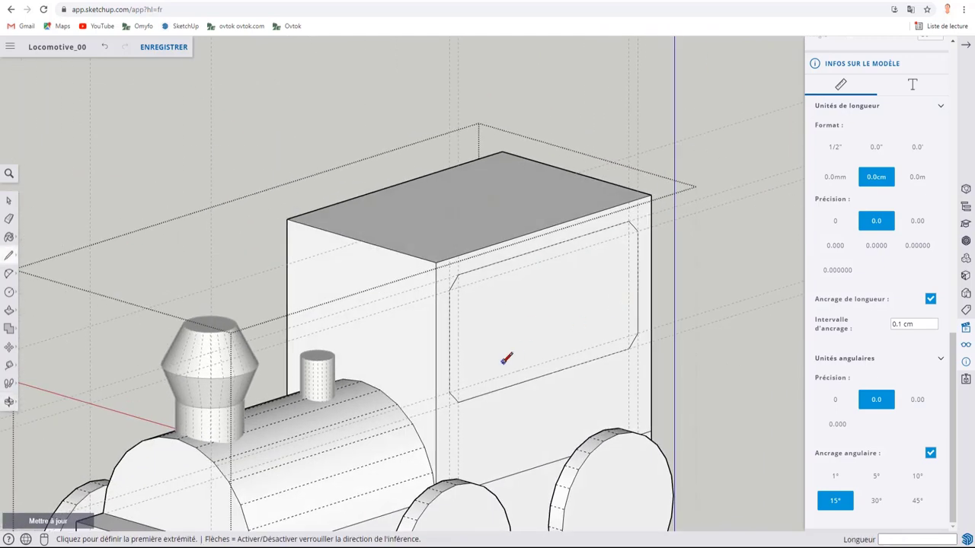
{"action": "scroll", "coordinate": [507, 358], "scroll_direction": "up", "scroll_amount": 1}
Step: Push the chamfered window face 3.2 cm through the cab so it opens on both sides
{"action": "key", "text": "p"}
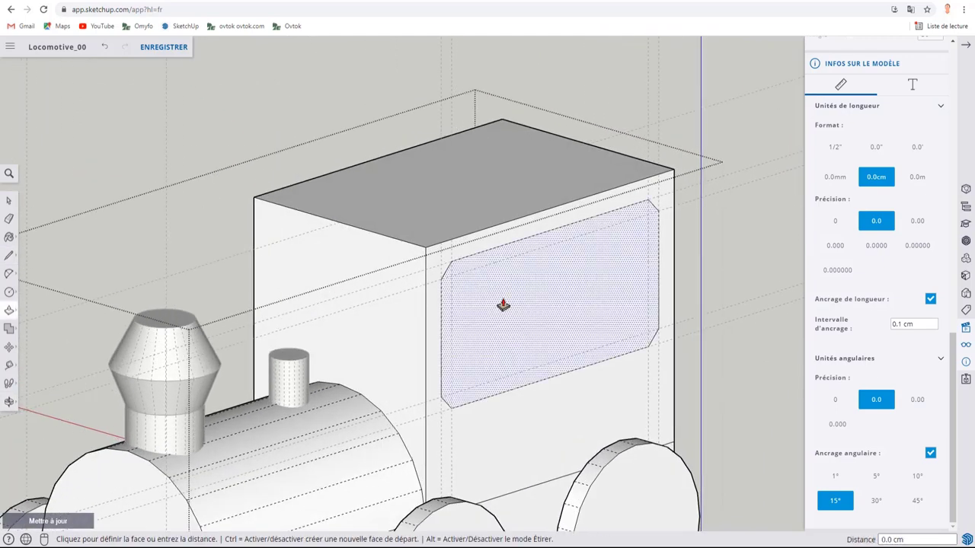
{"action": "left_click", "coordinate": [501, 300]}
{"action": "left_click", "coordinate": [339, 180]}
{"action": "mouse_move", "coordinate": [339, 180]}
{"action": "middle_mouse_down"}
{"action": "mouse_move", "coordinate": [378, 216]}
{"action": "mouse_move", "coordinate": [616, 226]}
{"action": "mouse_move", "coordinate": [429, 284]}
{"action": "mouse_move", "coordinate": [529, 279]}
{"action": "mouse_move", "coordinate": [376, 337]}
{"action": "middle_mouse_up"}
{"action": "scroll", "coordinate": [376, 337], "scroll_direction": "down", "scroll_amount": 3}
{"action": "scroll", "coordinate": [359, 300], "scroll_direction": "down", "scroll_amount": 2}
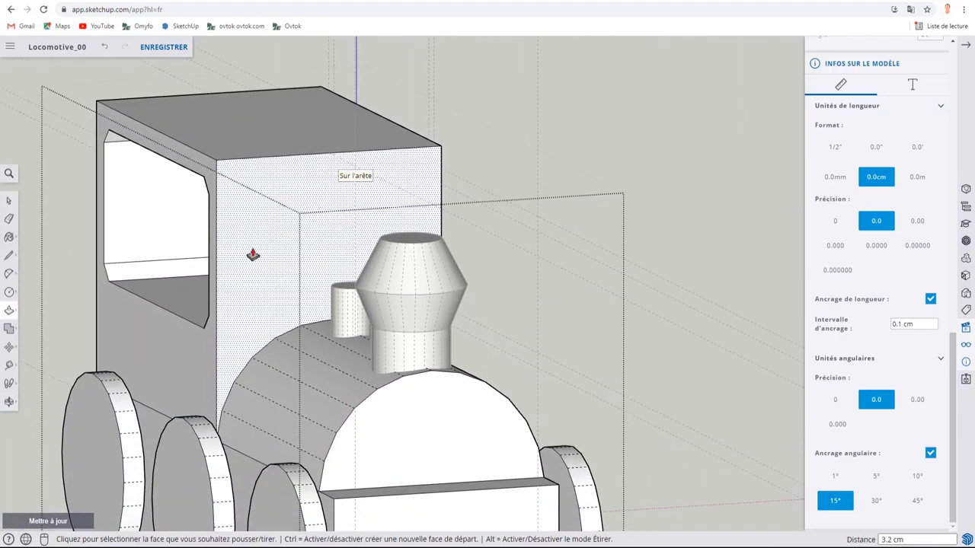
{"action": "scroll", "coordinate": [257, 256], "scroll_direction": "up", "scroll_amount": 3}
{"action": "scroll", "coordinate": [379, 220], "scroll_direction": "up", "scroll_amount": 2}
{"action": "mouse_move", "coordinate": [245, 325]}
{"action": "middle_mouse_down"}
{"action": "mouse_move", "coordinate": [460, 257]}
{"action": "mouse_move", "coordinate": [414, 279]}
{"action": "mouse_move", "coordinate": [515, 271]}
{"action": "mouse_move", "coordinate": [313, 326]}
{"action": "mouse_move", "coordinate": [531, 322]}
{"action": "mouse_move", "coordinate": [557, 363]}
{"action": "mouse_move", "coordinate": [557, 310]}
{"action": "mouse_move", "coordinate": [244, 377]}
{"action": "mouse_move", "coordinate": [336, 338]}
{"action": "mouse_move", "coordinate": [352, 276]}
{"action": "middle_mouse_up"}
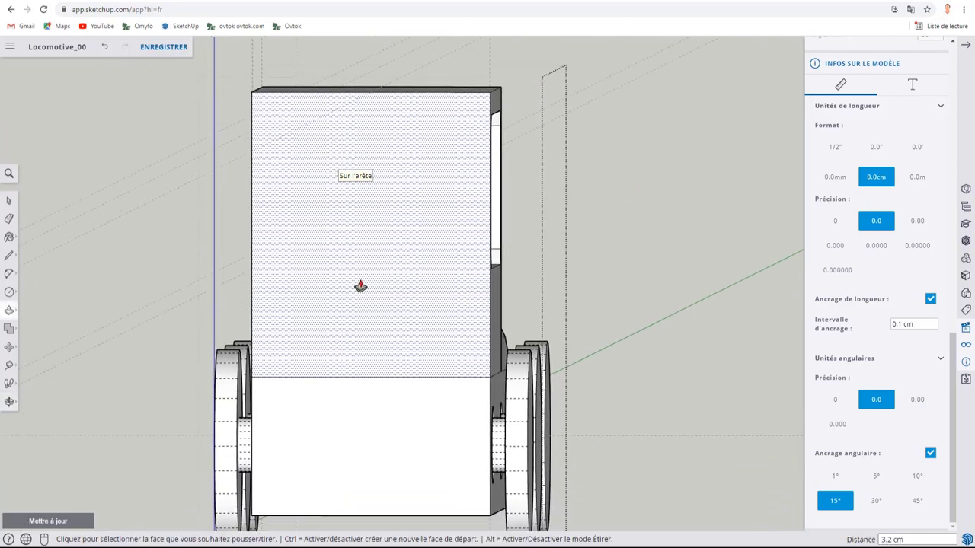
Step: Place guides 0.3 cm inside the right, left and top edges of the cab end wall
{"action": "key", "text": "t"}
{"action": "left_click", "coordinate": [489, 224]}
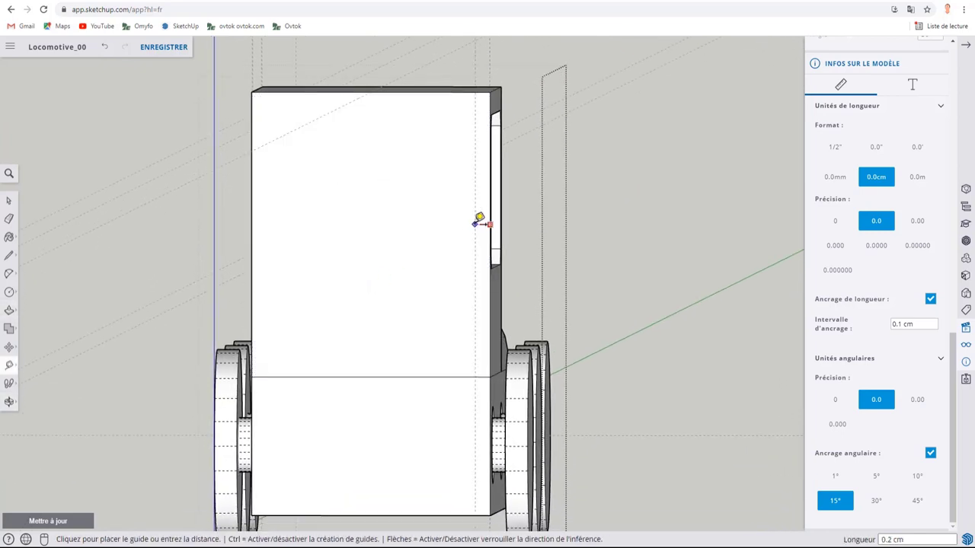
{"action": "left_click", "coordinate": [467, 224]}
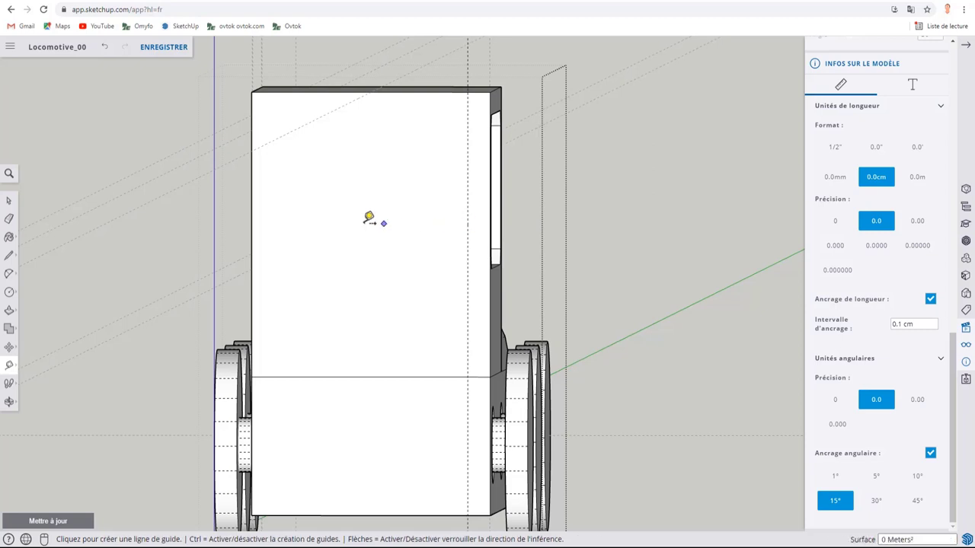
{"action": "left_click", "coordinate": [251, 234]}
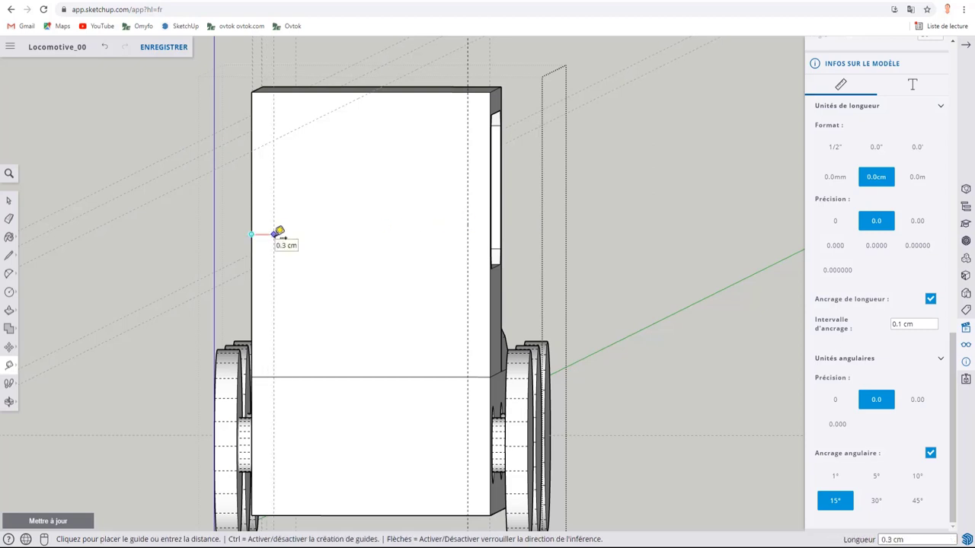
{"action": "left_click", "coordinate": [279, 232]}
{"action": "left_click", "coordinate": [361, 90]}
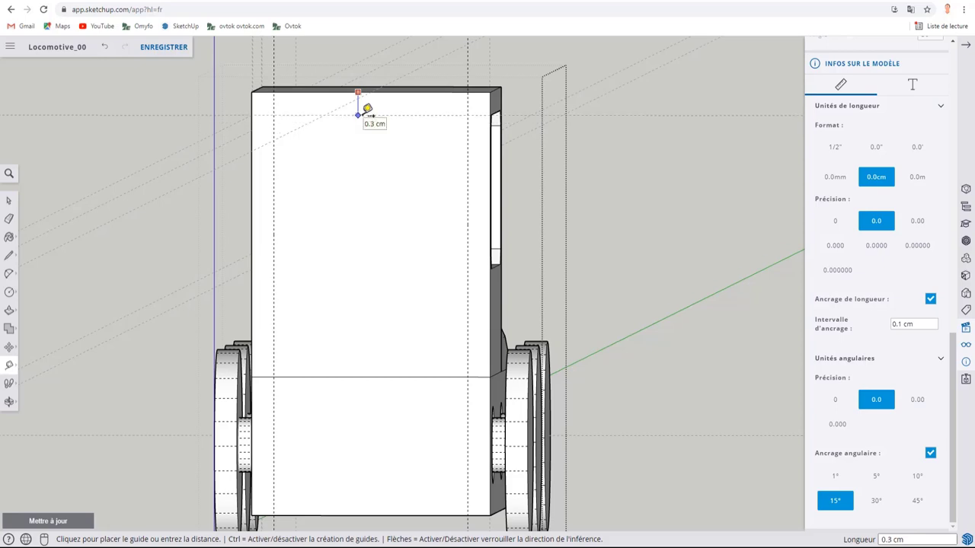
{"action": "left_click", "coordinate": [368, 108]}
{"action": "mouse_move", "coordinate": [348, 257]}
{"action": "middle_mouse_down"}
{"action": "mouse_move", "coordinate": [507, 316]}
{"action": "mouse_move", "coordinate": [450, 308]}
{"action": "middle_mouse_up"}
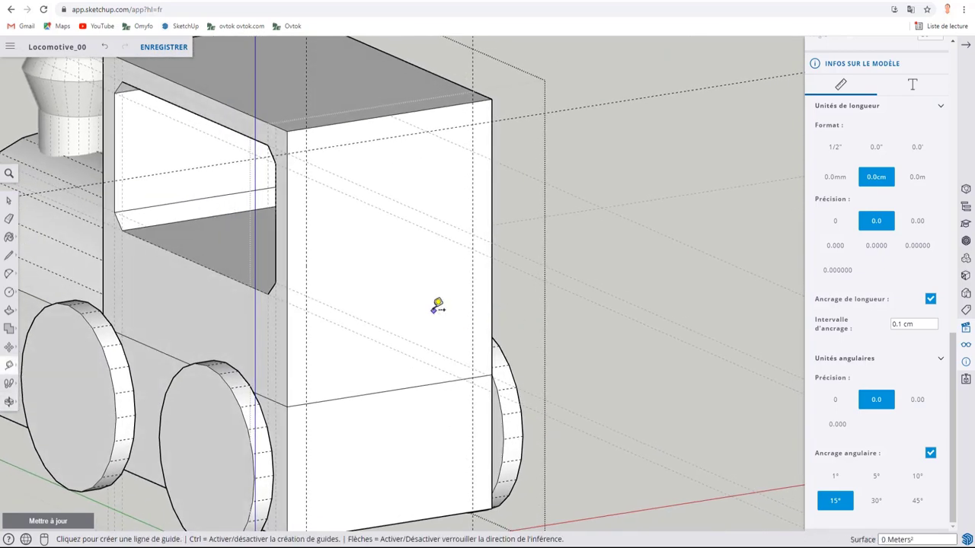
Step: Draw the 3.4 × 2.6 cm window rectangle between the guides
{"action": "key", "text": "r"}
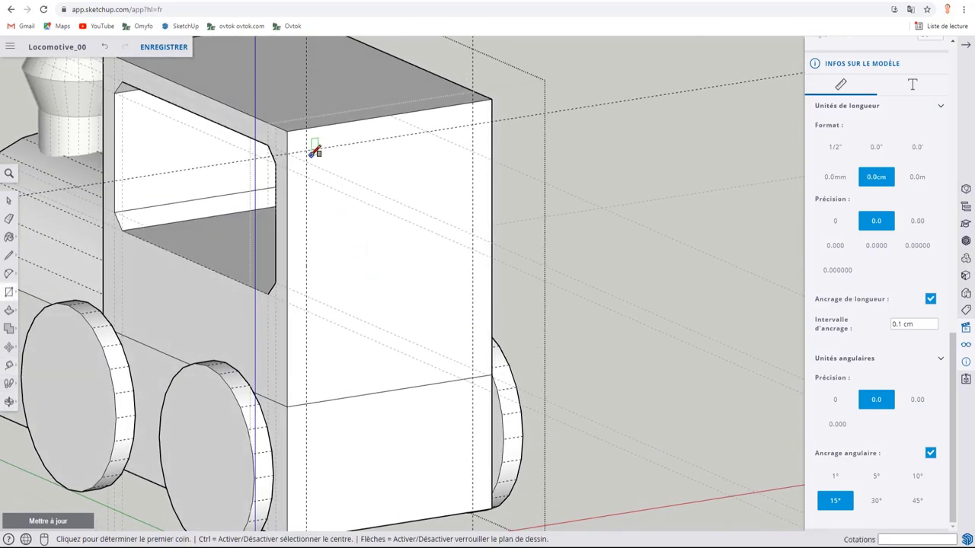
{"action": "left_click", "coordinate": [308, 146]}
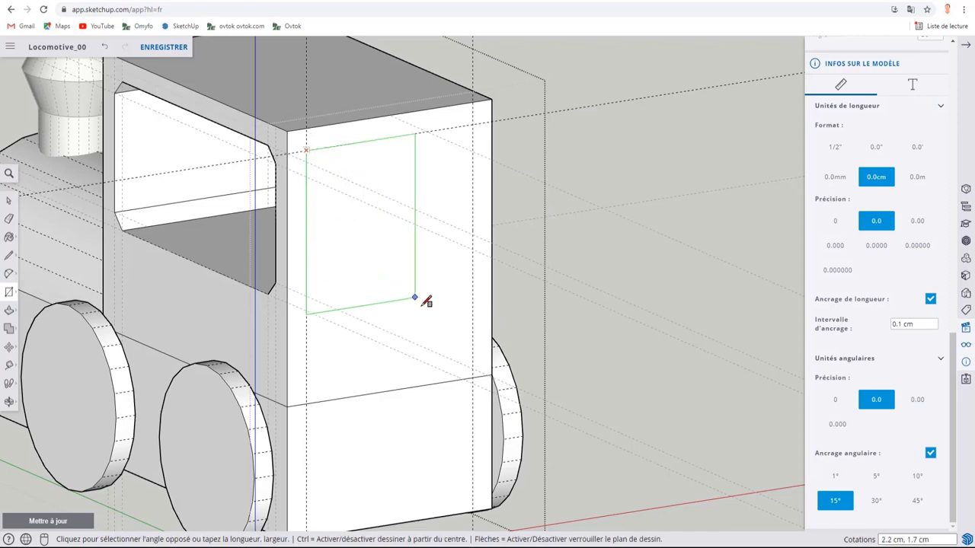
{"action": "left_click", "coordinate": [474, 378]}
{"action": "middle_click_drag", "start_coordinate": [431, 314], "coordinate": [412, 281]}
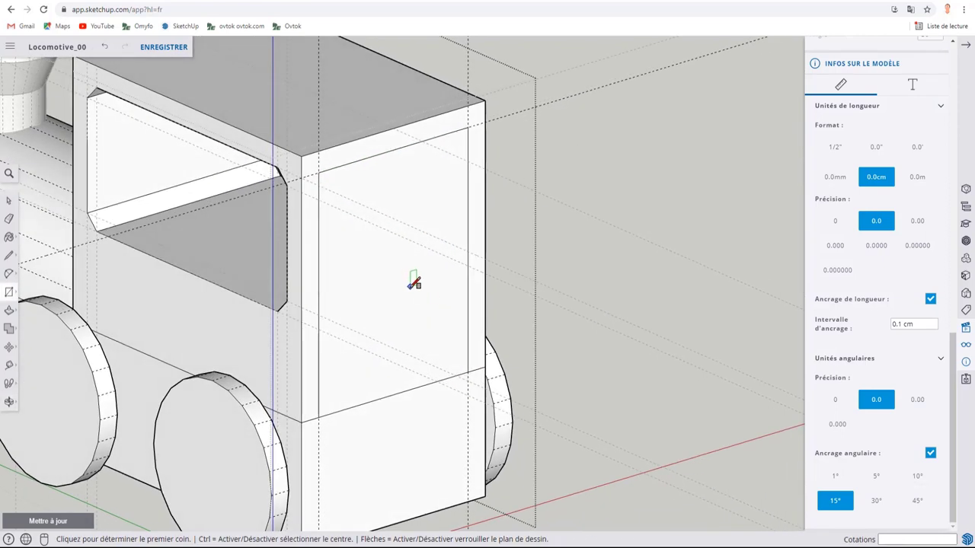
Step: Recess the end-wall rectangle 0.3 cm with Push/Pull and inspect the side window
{"action": "key", "text": "p"}
{"action": "left_click", "coordinate": [383, 246]}
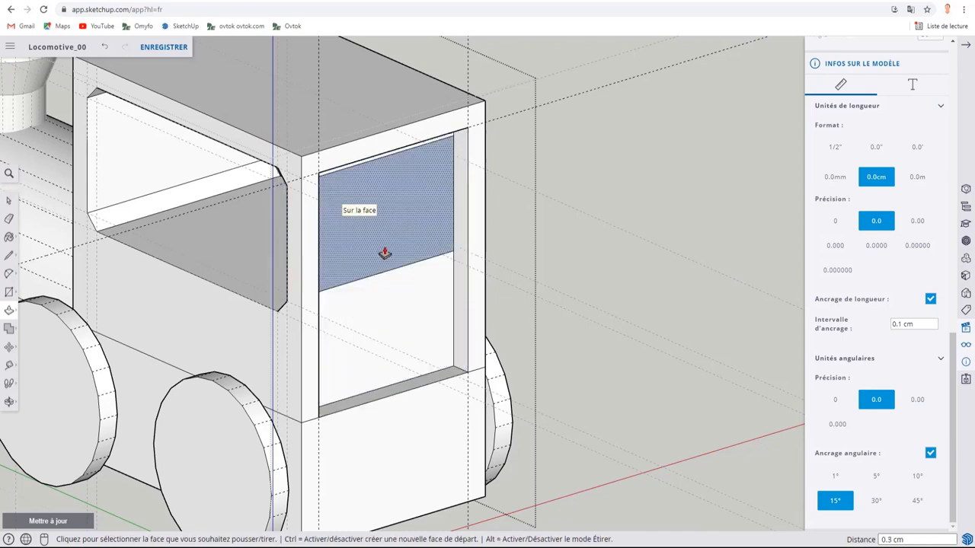
{"action": "mouse_move", "coordinate": [381, 254]}
{"action": "middle_mouse_down"}
{"action": "mouse_move", "coordinate": [719, 176]}
{"action": "mouse_move", "coordinate": [479, 206]}
{"action": "mouse_move", "coordinate": [374, 235]}
{"action": "mouse_move", "coordinate": [503, 240]}
{"action": "mouse_move", "coordinate": [520, 254]}
{"action": "middle_mouse_up"}
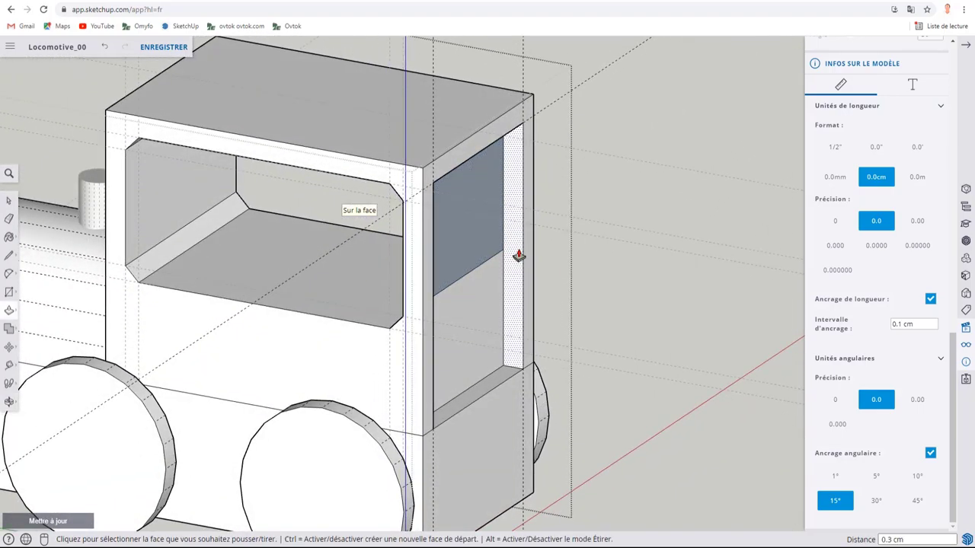
{"action": "mouse_move", "coordinate": [337, 285]}
{"action": "middle_mouse_down"}
{"action": "mouse_move", "coordinate": [624, 268]}
{"action": "mouse_move", "coordinate": [579, 296]}
{"action": "mouse_move", "coordinate": [391, 294]}
{"action": "mouse_move", "coordinate": [548, 284]}
{"action": "mouse_move", "coordinate": [598, 290]}
{"action": "mouse_move", "coordinate": [618, 305]}
{"action": "middle_mouse_up"}
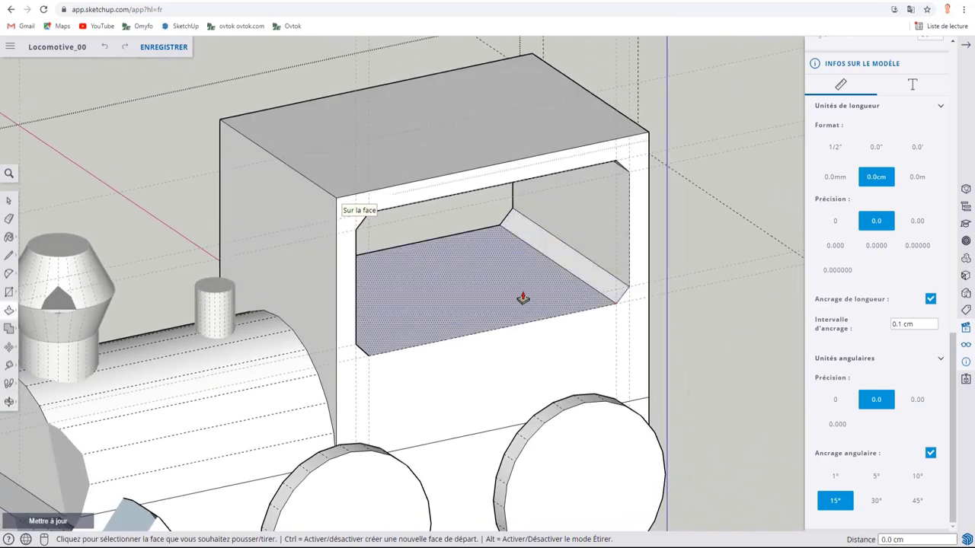
Step: Place guides 0.1 cm and 0.3 cm inside the window's bottom and back edges
{"action": "key", "text": "t"}
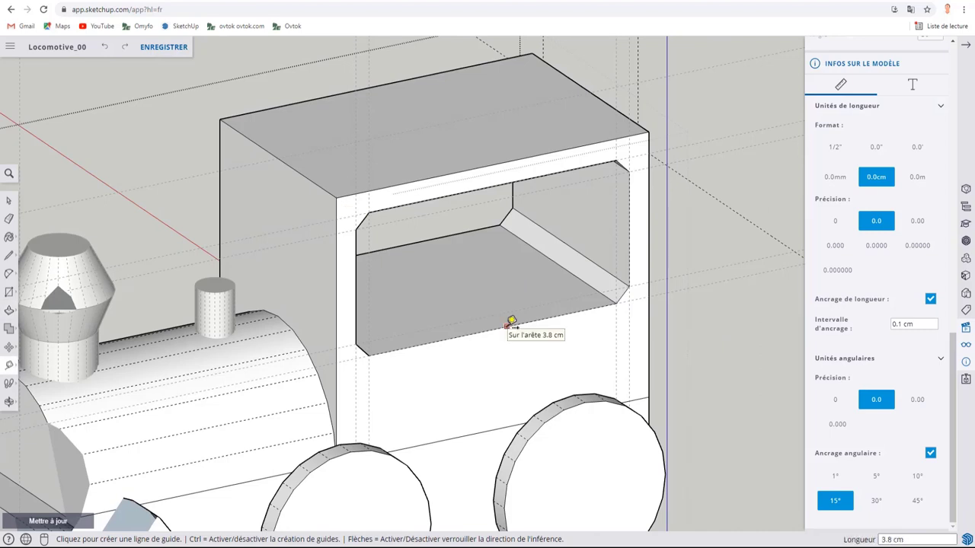
{"action": "left_click", "coordinate": [507, 326]}
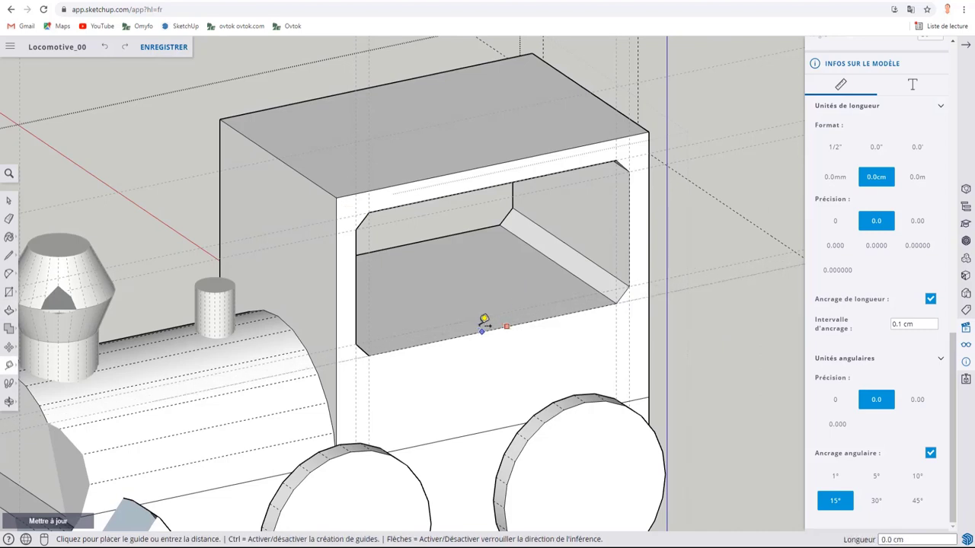
{"action": "scroll", "coordinate": [483, 320], "scroll_direction": "up", "scroll_amount": 3}
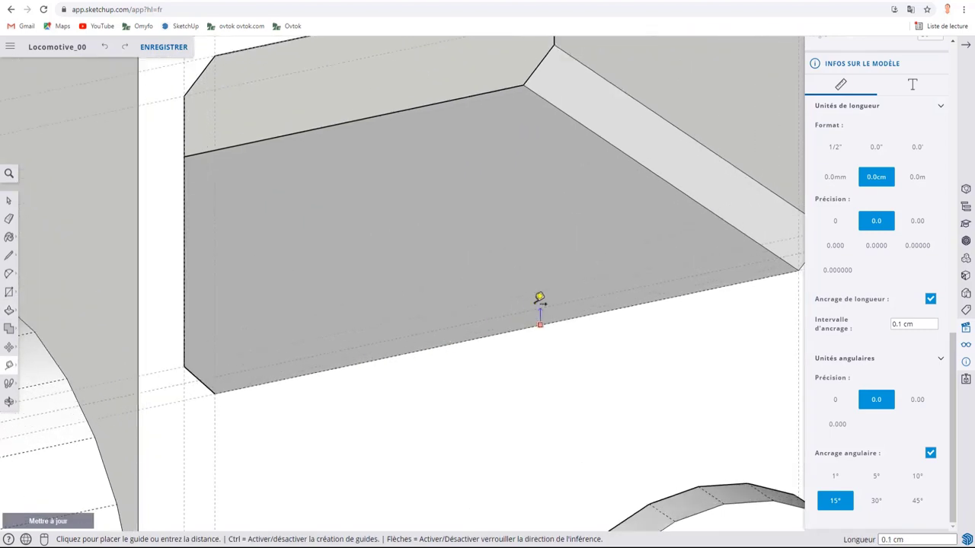
{"action": "left_click", "coordinate": [522, 303]}
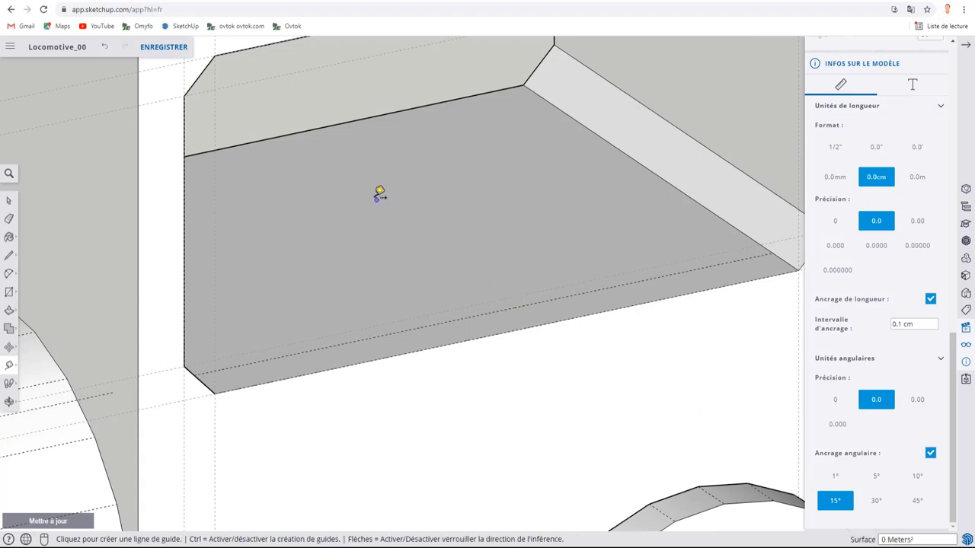
{"action": "left_click", "coordinate": [327, 127]}
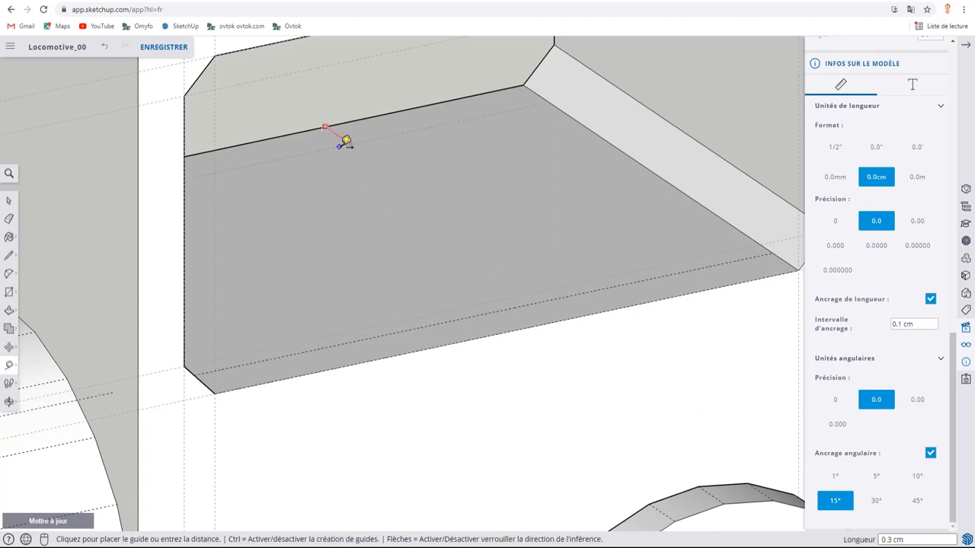
{"action": "left_click", "coordinate": [347, 140]}
{"action": "scroll", "coordinate": [392, 195], "scroll_direction": "down", "scroll_amount": 5}
Step: Draw two lines along the guides to split a sill strip off the window's inner face
{"action": "key", "text": "space"}
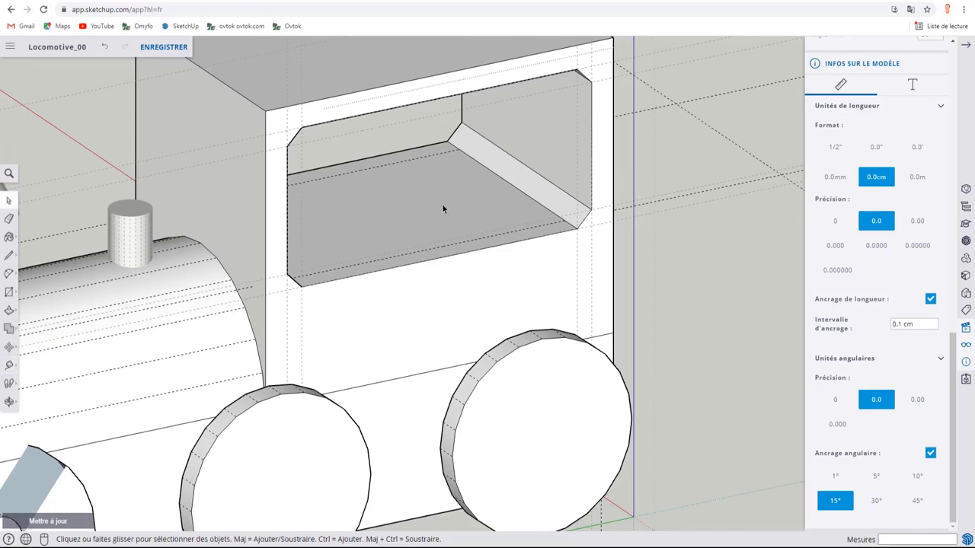
{"action": "left_click", "coordinate": [448, 207]}
{"action": "middle_click_drag", "start_coordinate": [444, 207], "coordinate": [392, 212]}
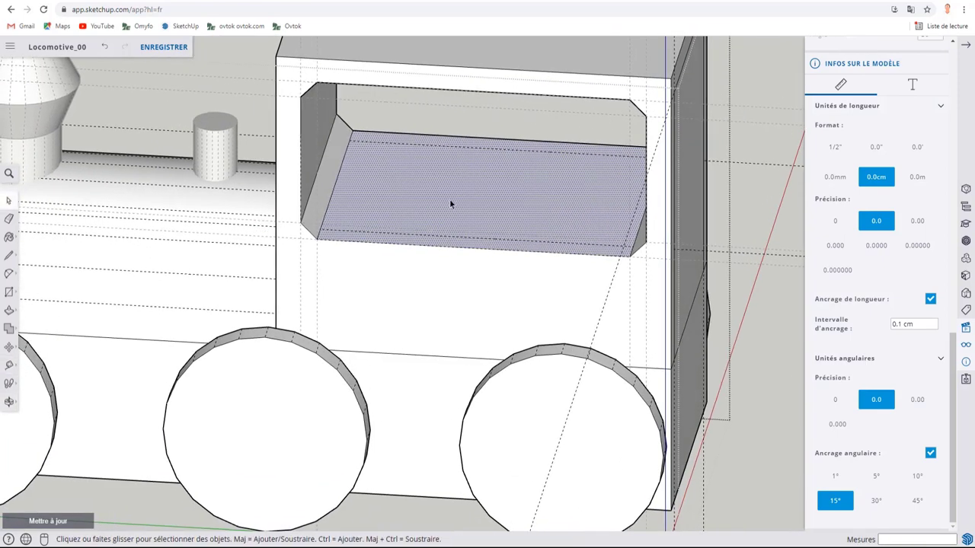
{"action": "key", "text": "l"}
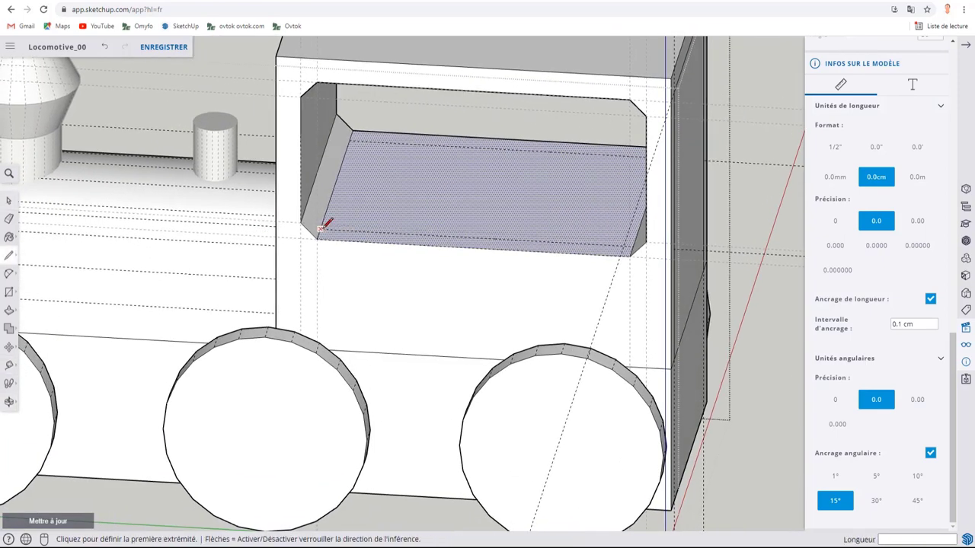
{"action": "left_click", "coordinate": [320, 228]}
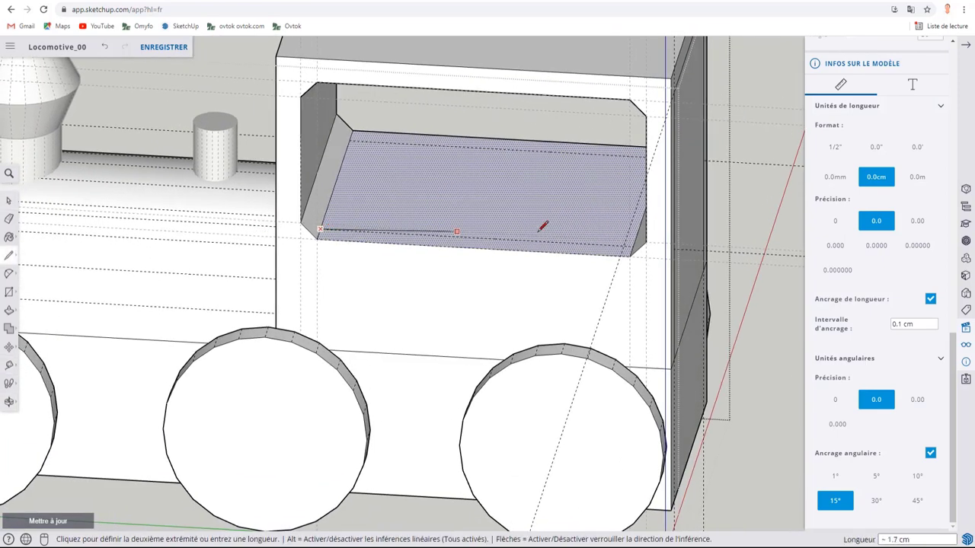
{"action": "left_click", "coordinate": [633, 246]}
{"action": "mouse_move", "coordinate": [562, 218]}
{"action": "middle_mouse_down"}
{"action": "mouse_move", "coordinate": [620, 224]}
{"action": "mouse_move", "coordinate": [475, 213]}
{"action": "mouse_move", "coordinate": [396, 193]}
{"action": "middle_mouse_up"}
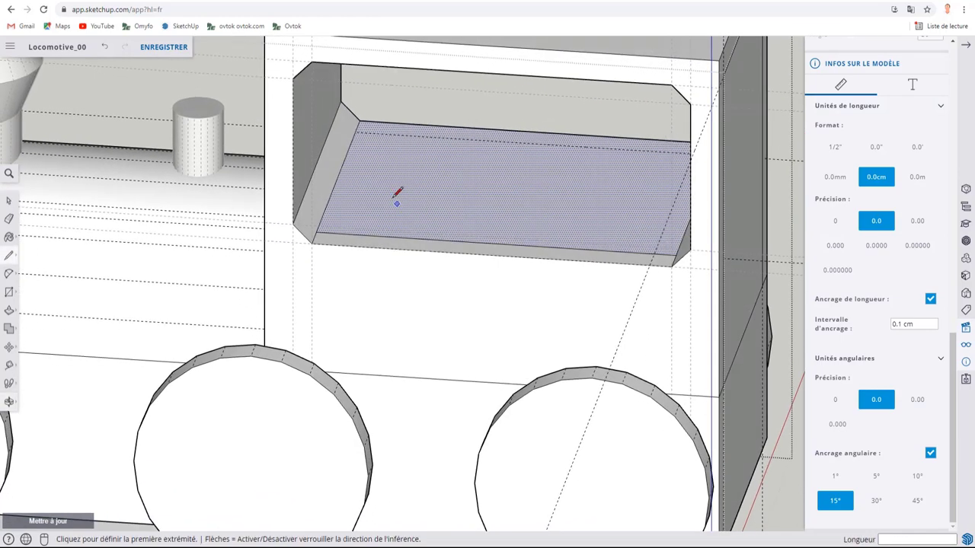
{"action": "left_click", "coordinate": [354, 132]}
{"action": "mouse_move", "coordinate": [358, 133]}
{"action": "middle_mouse_down"}
{"action": "mouse_move", "coordinate": [562, 185]}
{"action": "mouse_move", "coordinate": [615, 145]}
{"action": "middle_mouse_up"}
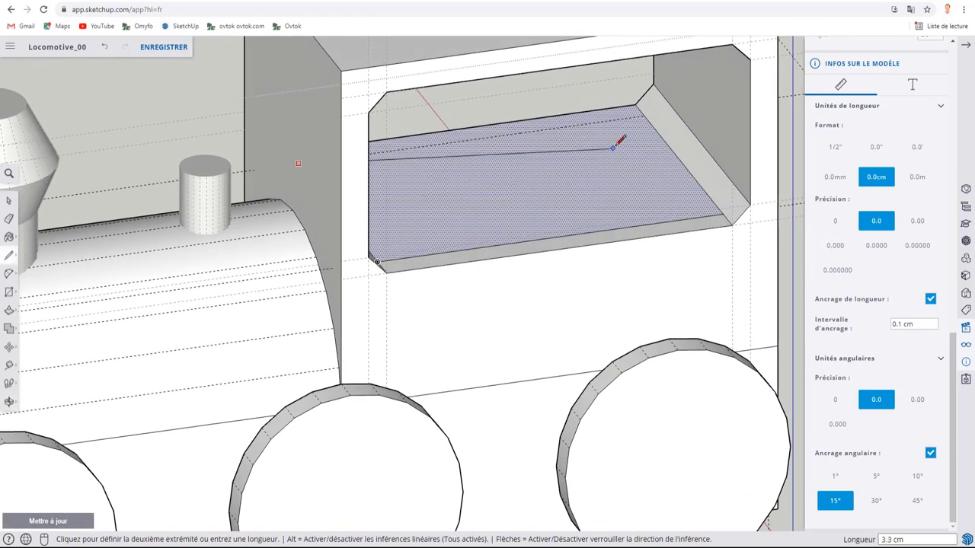
{"action": "left_click", "coordinate": [646, 111]}
{"action": "scroll", "coordinate": [624, 148], "scroll_direction": "down", "scroll_amount": 5}
{"action": "scroll", "coordinate": [605, 166], "scroll_direction": "down", "scroll_amount": 1}
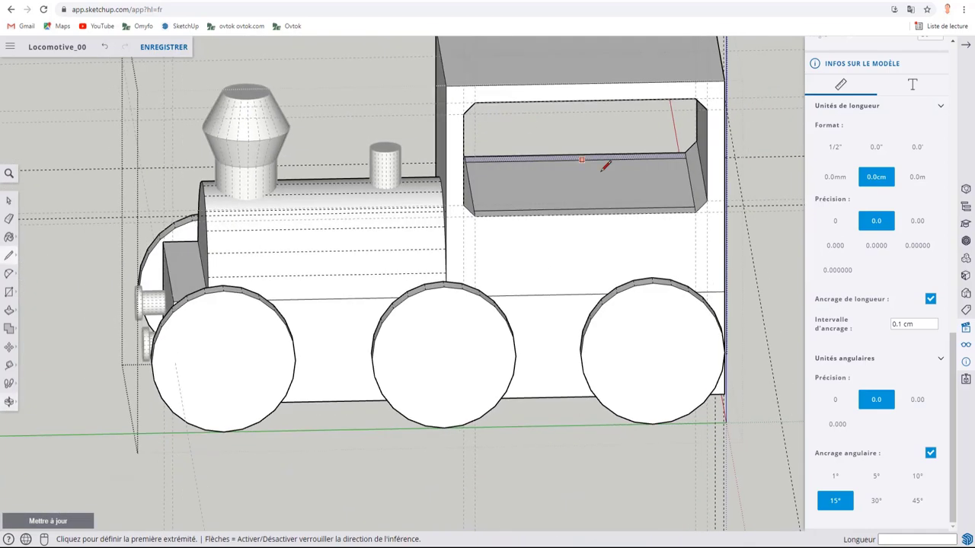
{"action": "middle_click_drag", "start_coordinate": [622, 210], "coordinate": [482, 202], "text": "shift"}
{"action": "scroll", "coordinate": [541, 185], "scroll_direction": "up", "scroll_amount": 3}
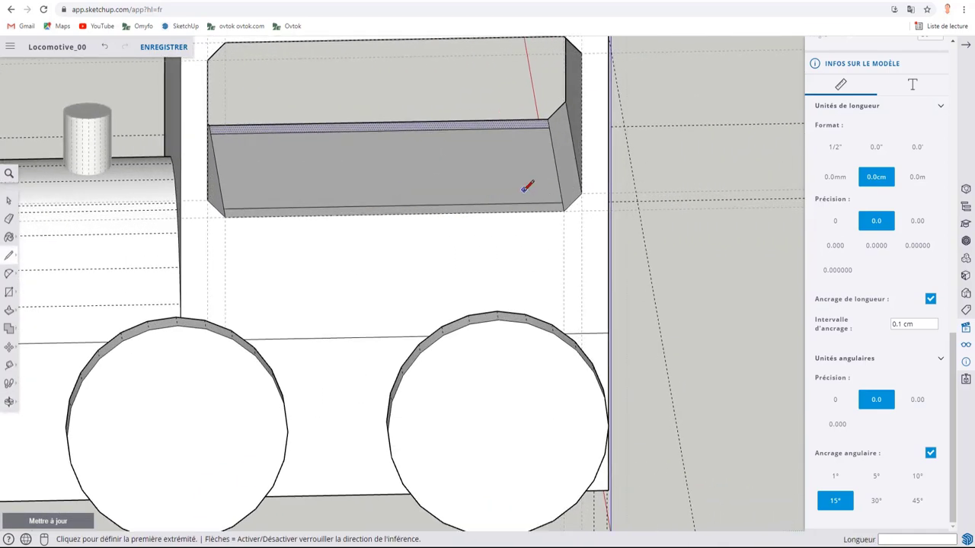
Step: Push the window face above the sill 1.7 cm through into the cab
{"action": "key", "text": "p"}
{"action": "key", "text": "space"}
{"action": "left_click", "coordinate": [431, 179]}
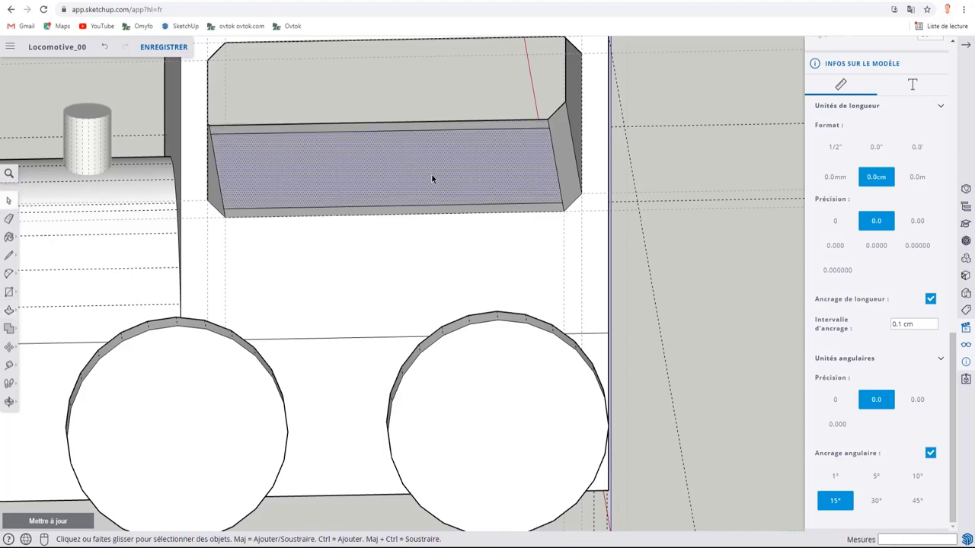
{"action": "key", "text": "p"}
{"action": "left_click", "coordinate": [420, 181]}
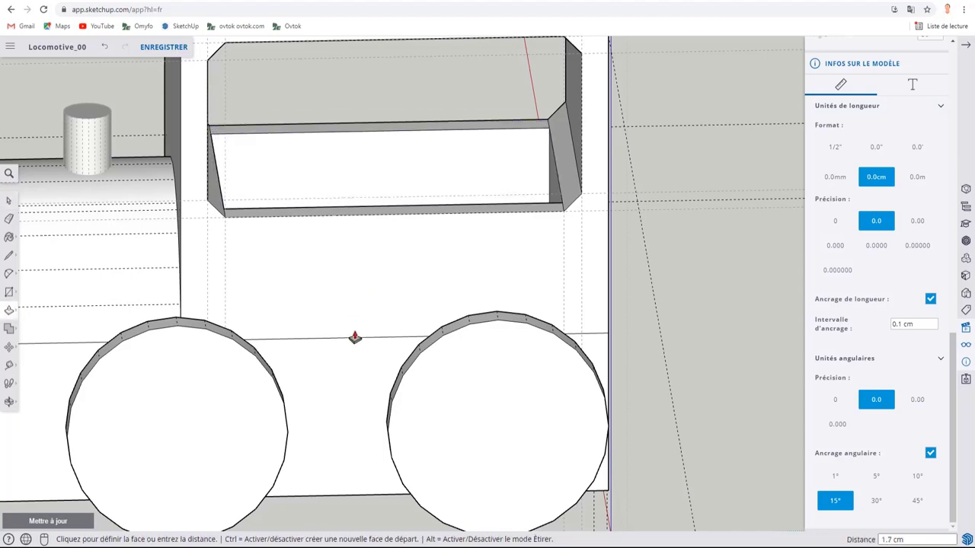
{"action": "mouse_move", "coordinate": [524, 199]}
{"action": "middle_mouse_down"}
{"action": "mouse_move", "coordinate": [715, 204]}
{"action": "mouse_move", "coordinate": [464, 183]}
{"action": "mouse_move", "coordinate": [518, 167]}
{"action": "mouse_move", "coordinate": [523, 181]}
{"action": "mouse_move", "coordinate": [455, 198]}
{"action": "mouse_move", "coordinate": [666, 174]}
{"action": "middle_mouse_up"}
{"action": "mouse_move", "coordinate": [327, 289]}
{"action": "middle_mouse_down"}
{"action": "mouse_move", "coordinate": [365, 282]}
{"action": "mouse_move", "coordinate": [425, 294]}
{"action": "middle_mouse_up"}
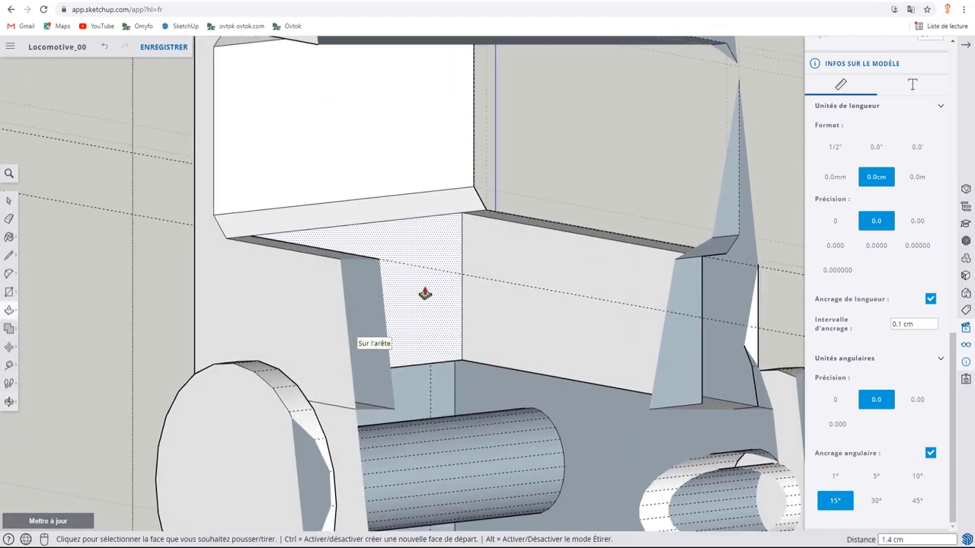
{"action": "scroll", "coordinate": [425, 293], "scroll_direction": "down", "scroll_amount": 1}
{"action": "scroll", "coordinate": [505, 261], "scroll_direction": "down", "scroll_amount": 3}
{"action": "scroll", "coordinate": [581, 276], "scroll_direction": "up", "scroll_amount": 3}
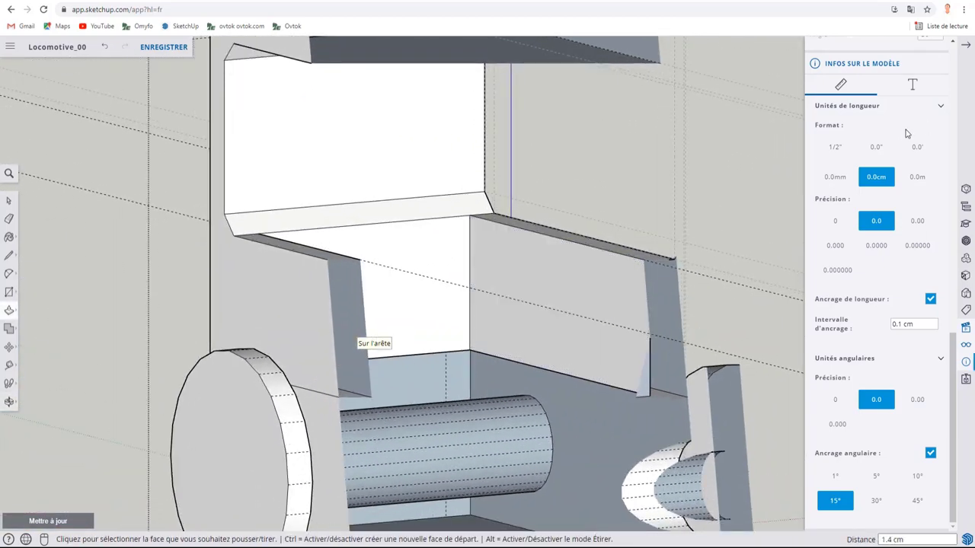
{"action": "scroll", "coordinate": [906, 134], "scroll_direction": "up", "scroll_amount": 4}
{"action": "scroll", "coordinate": [838, 137], "scroll_direction": "up", "scroll_amount": 4}
{"action": "scroll", "coordinate": [897, 153], "scroll_direction": "up", "scroll_amount": 1}
{"action": "scroll", "coordinate": [828, 192], "scroll_direction": "up", "scroll_amount": 1}
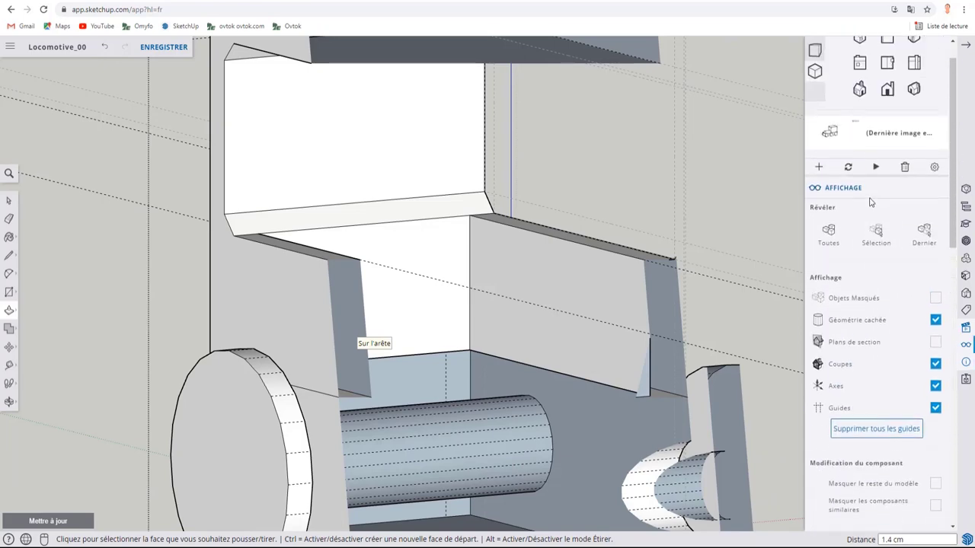
{"action": "scroll", "coordinate": [872, 202], "scroll_direction": "up", "scroll_amount": 1}
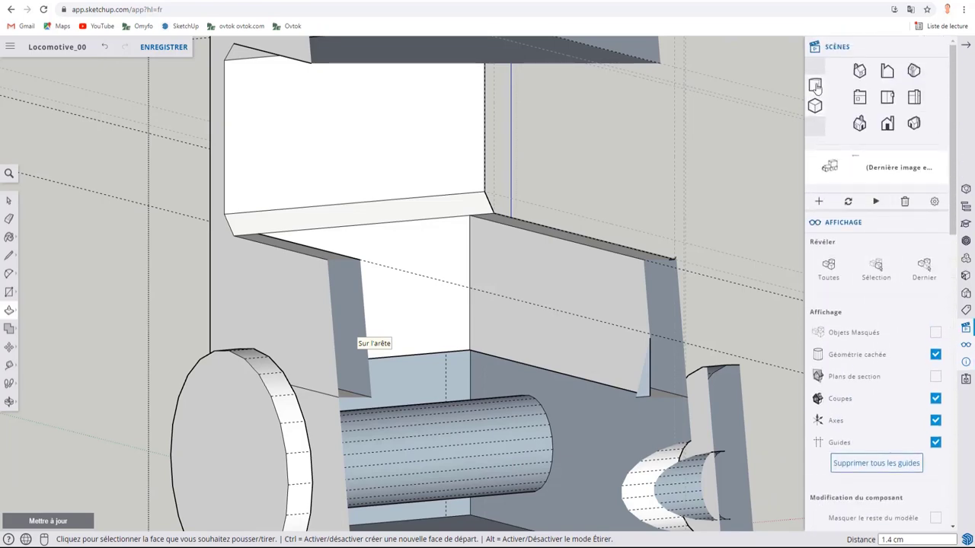
{"action": "scroll", "coordinate": [570, 282], "scroll_direction": "up", "scroll_amount": 3}
{"action": "scroll", "coordinate": [468, 303], "scroll_direction": "up", "scroll_amount": 2}
{"action": "scroll", "coordinate": [467, 306], "scroll_direction": "up", "scroll_amount": 2}
{"action": "scroll", "coordinate": [466, 309], "scroll_direction": "up", "scroll_amount": 2}
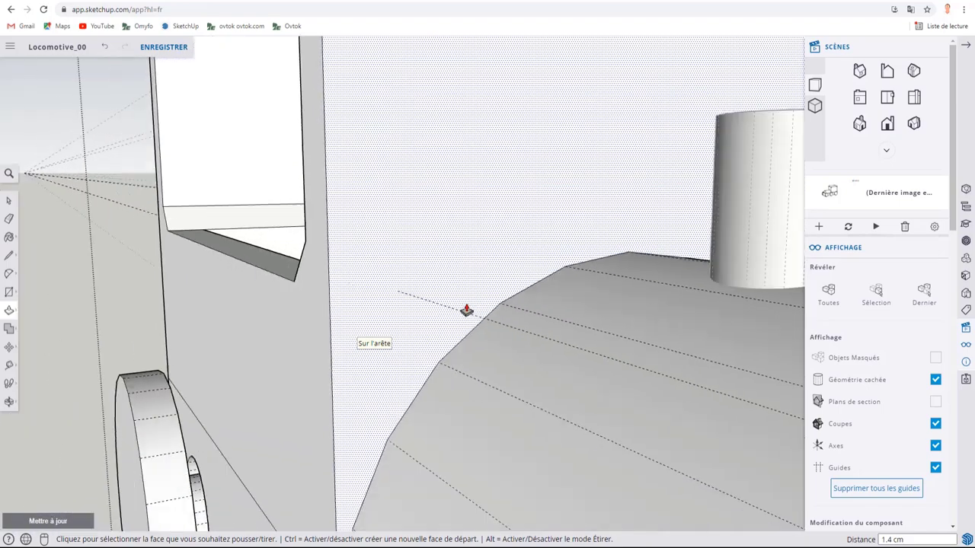
{"action": "scroll", "coordinate": [466, 309], "scroll_direction": "down", "scroll_amount": 5}
{"action": "mouse_move", "coordinate": [461, 307]}
{"action": "middle_mouse_down"}
{"action": "mouse_move", "coordinate": [462, 279]}
{"action": "mouse_move", "coordinate": [496, 383]}
{"action": "mouse_move", "coordinate": [447, 301]}
{"action": "middle_mouse_up"}
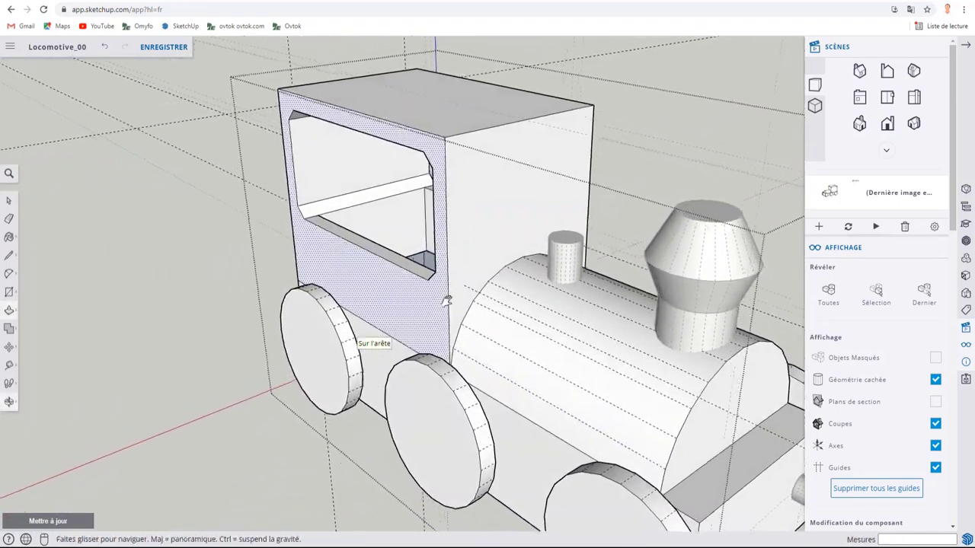
{"action": "scroll", "coordinate": [487, 263], "scroll_direction": "up", "scroll_amount": 2}
{"action": "scroll", "coordinate": [555, 333], "scroll_direction": "up", "scroll_amount": 2}
{"action": "scroll", "coordinate": [627, 353], "scroll_direction": "up", "scroll_amount": 2}
{"action": "scroll", "coordinate": [505, 265], "scroll_direction": "up", "scroll_amount": 3}
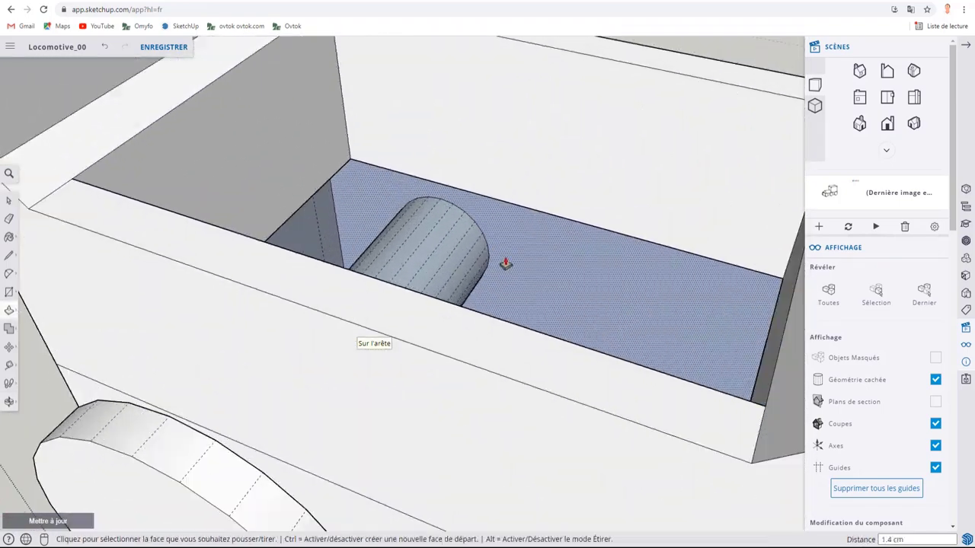
{"action": "mouse_move", "coordinate": [505, 265]}
{"action": "middle_mouse_down"}
{"action": "mouse_move", "coordinate": [595, 266]}
{"action": "mouse_move", "coordinate": [518, 255]}
{"action": "mouse_move", "coordinate": [556, 248]}
{"action": "mouse_move", "coordinate": [449, 268]}
{"action": "mouse_move", "coordinate": [463, 391]}
{"action": "mouse_move", "coordinate": [444, 414]}
{"action": "middle_mouse_up"}
{"action": "scroll", "coordinate": [562, 224], "scroll_direction": "down", "scroll_amount": 3}
Step: Add a guide 0.1 cm above the cab's lower edge on the opposite side
{"action": "key", "text": "t"}
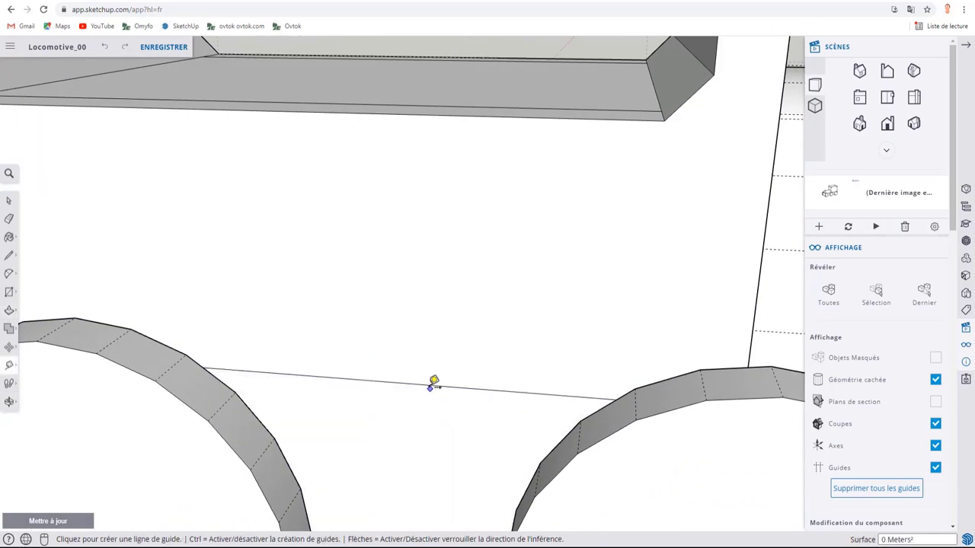
{"action": "left_click", "coordinate": [430, 385]}
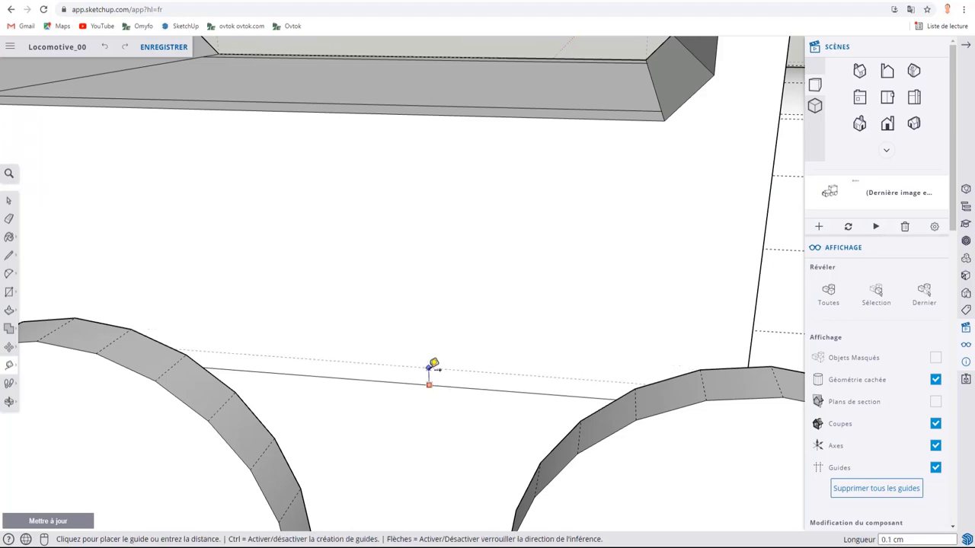
{"action": "left_click", "coordinate": [431, 360]}
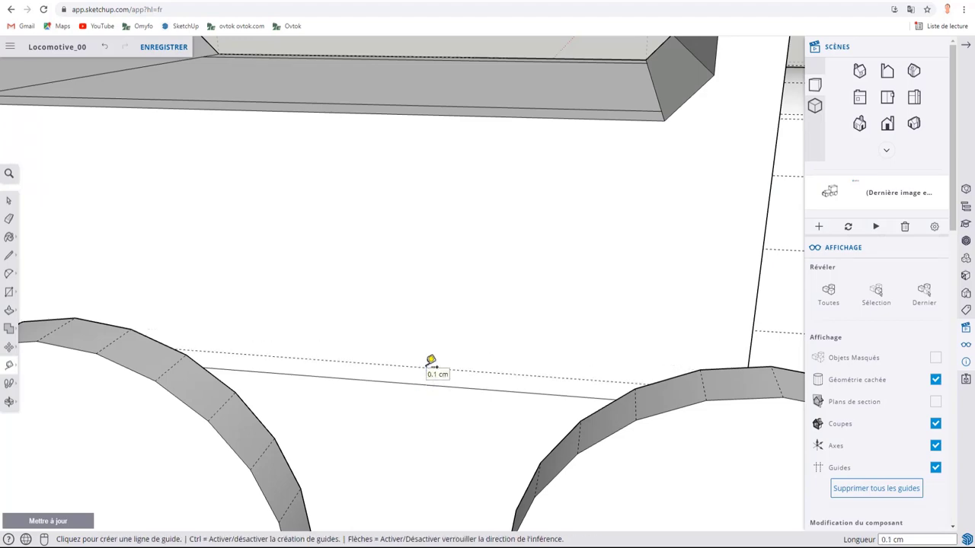
{"action": "scroll", "coordinate": [442, 320], "scroll_direction": "down", "scroll_amount": 3}
{"action": "mouse_move", "coordinate": [442, 320]}
{"action": "middle_mouse_down"}
{"action": "mouse_move", "coordinate": [452, 250]}
{"action": "mouse_move", "coordinate": [468, 266]}
{"action": "middle_mouse_up"}
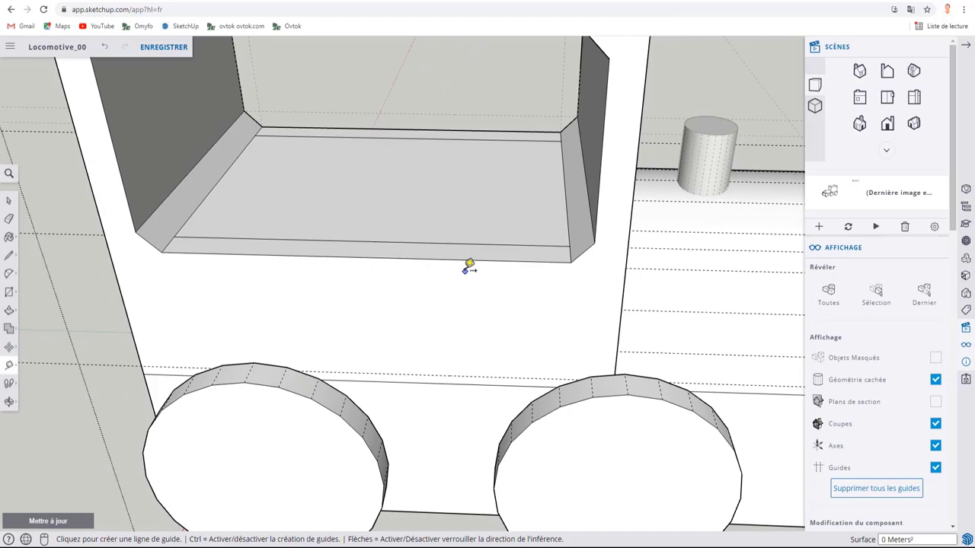
Step: Push the other window face 1.3 cm through the wall to open it
{"action": "key", "text": "p"}
{"action": "left_click", "coordinate": [415, 220]}
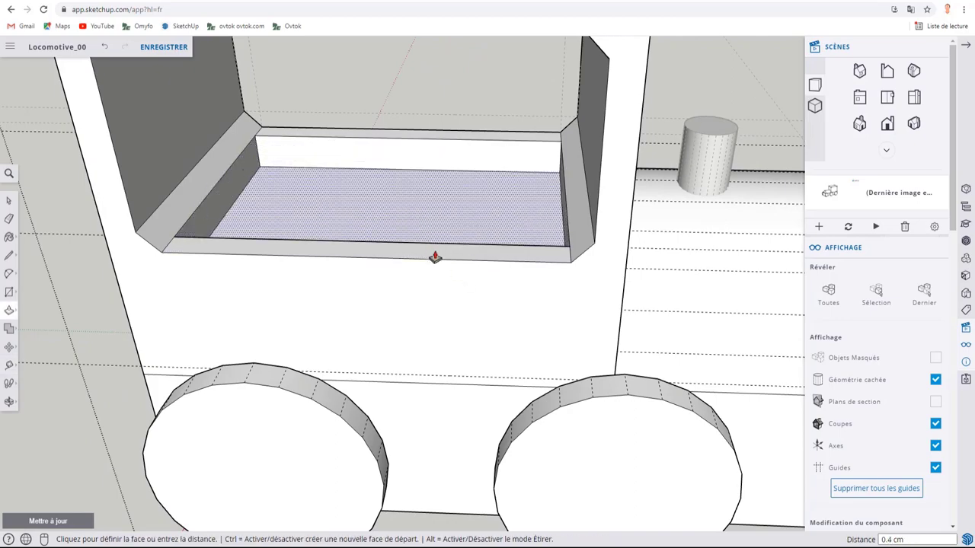
{"action": "left_click", "coordinate": [455, 383]}
{"action": "mouse_move", "coordinate": [366, 290]}
{"action": "middle_mouse_down"}
{"action": "mouse_move", "coordinate": [601, 239]}
{"action": "mouse_move", "coordinate": [462, 266]}
{"action": "mouse_move", "coordinate": [342, 266]}
{"action": "mouse_move", "coordinate": [210, 337]}
{"action": "mouse_move", "coordinate": [183, 228]}
{"action": "middle_mouse_up"}
{"action": "scroll", "coordinate": [183, 229], "scroll_direction": "up", "scroll_amount": 2}
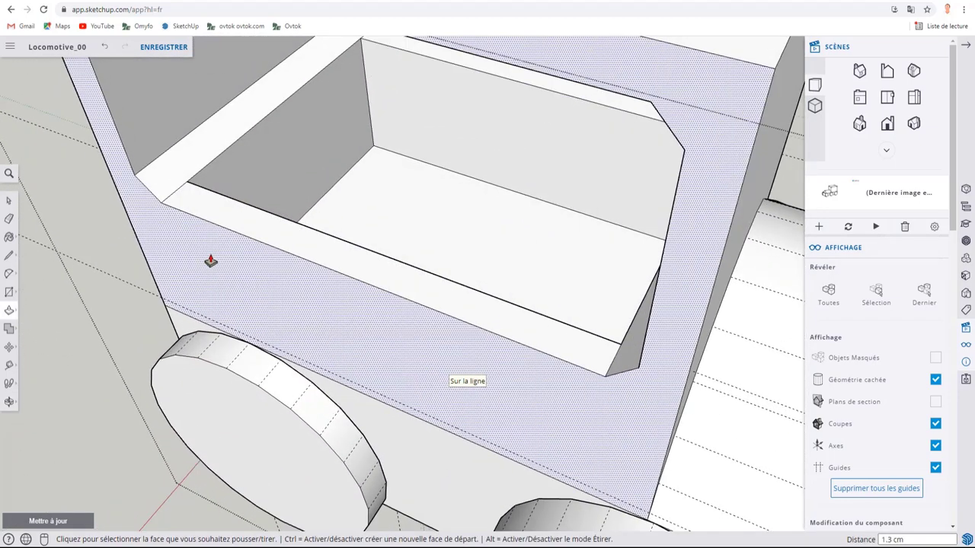
Step: Draw a diagonal line cutting off a corner of the window
{"action": "key", "text": "l"}
{"action": "left_click", "coordinate": [186, 182]}
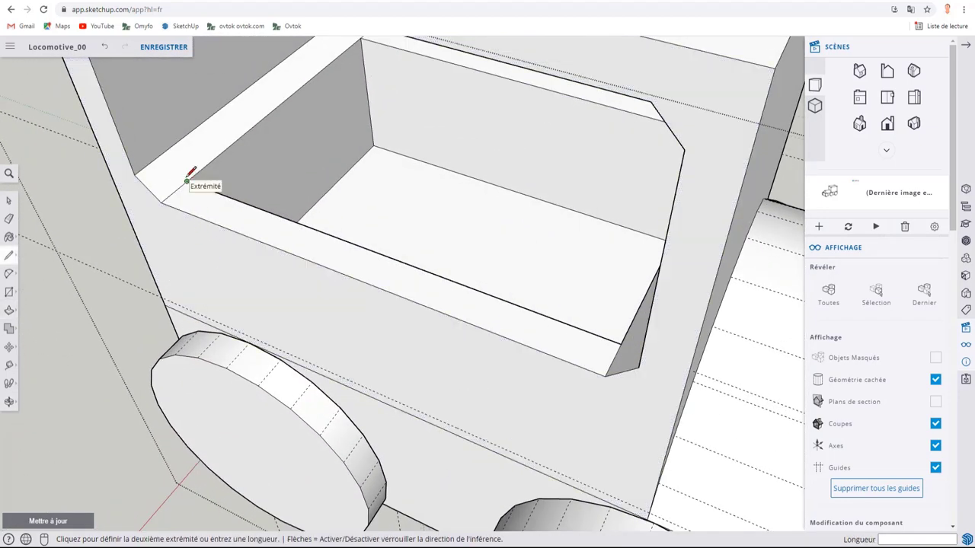
{"action": "left_click", "coordinate": [162, 150]}
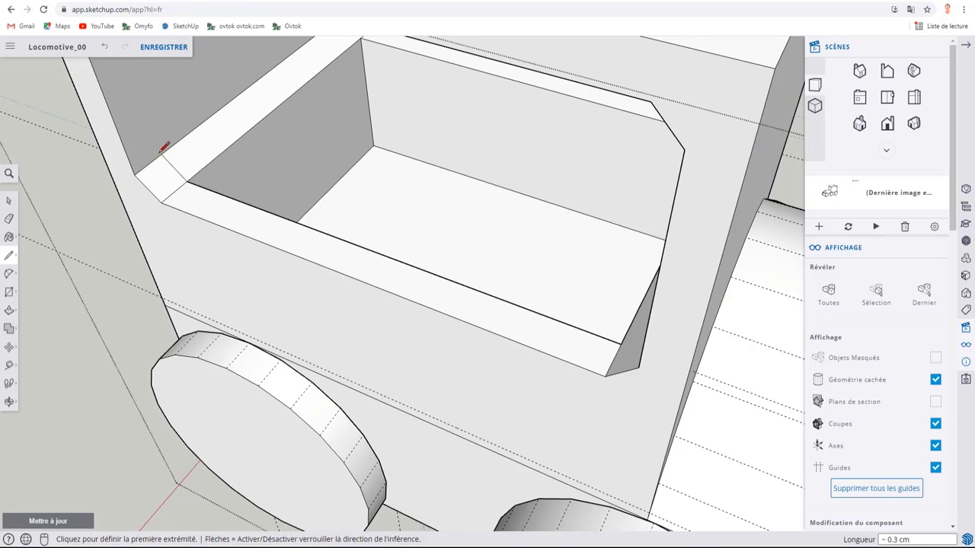
{"action": "middle_click_drag", "start_coordinate": [323, 175], "coordinate": [364, 297]}
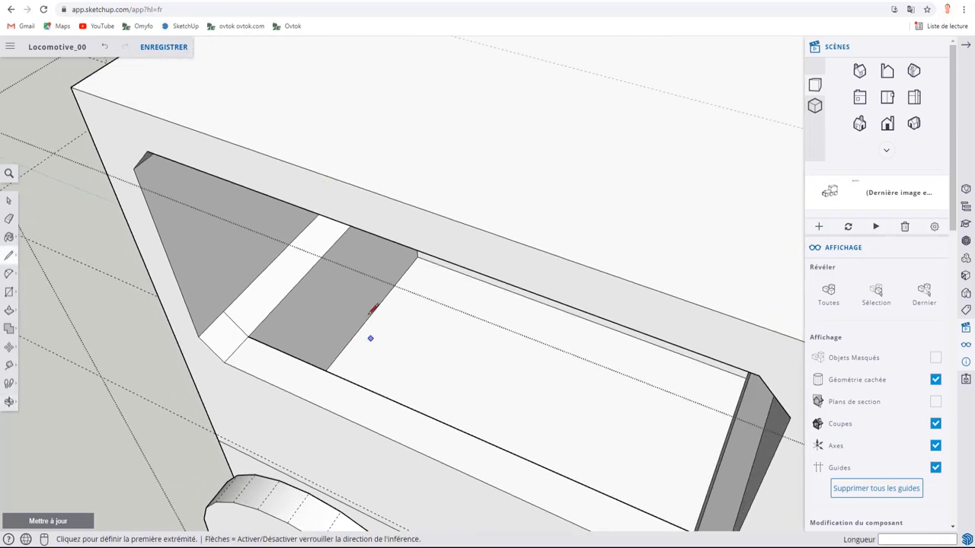
{"action": "mouse_move", "coordinate": [370, 338]}
{"action": "middle_mouse_down"}
{"action": "mouse_move", "coordinate": [328, 153]}
{"action": "mouse_move", "coordinate": [295, 163]}
{"action": "middle_mouse_up"}
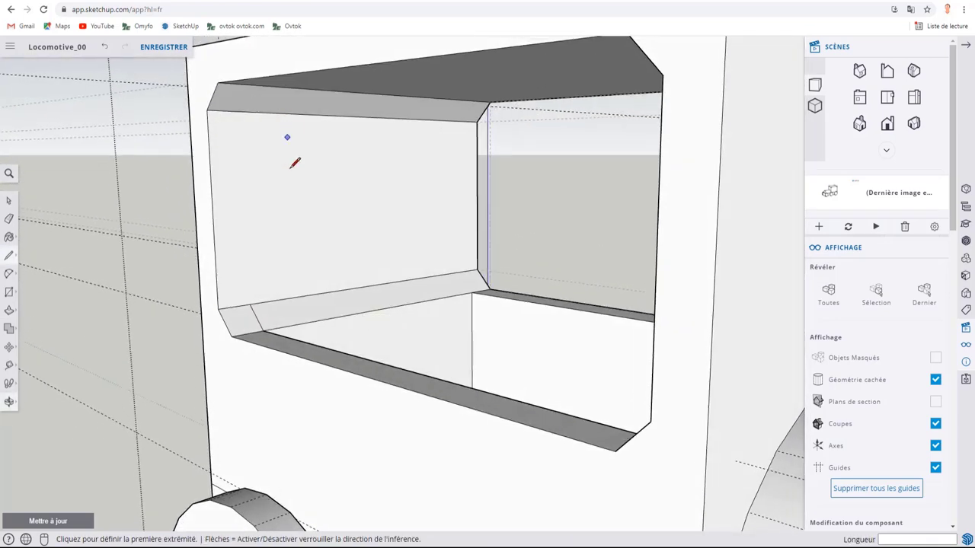
Step: Draw 1.6 cm vertical lines from the chamfer corners up to the window's top edge
{"action": "left_click", "coordinate": [250, 304]}
{"action": "left_click", "coordinate": [241, 111]}
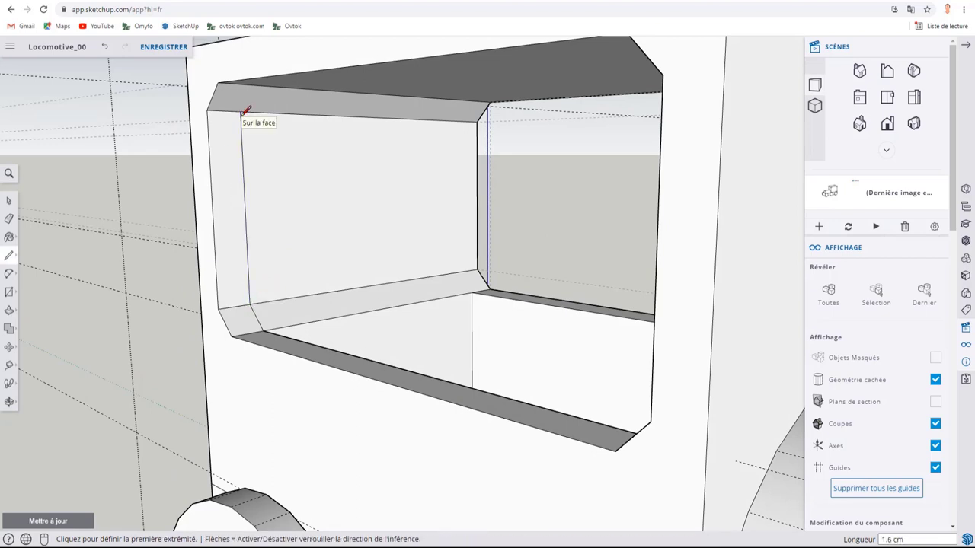
{"action": "left_click", "coordinate": [471, 292]}
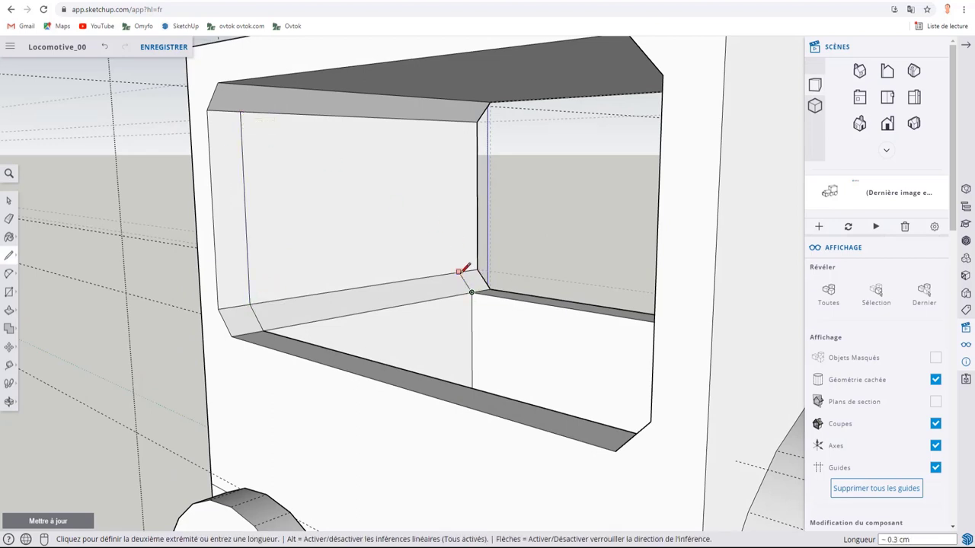
{"action": "left_click", "coordinate": [457, 266]}
{"action": "middle_click_drag", "start_coordinate": [460, 254], "coordinate": [453, 214]}
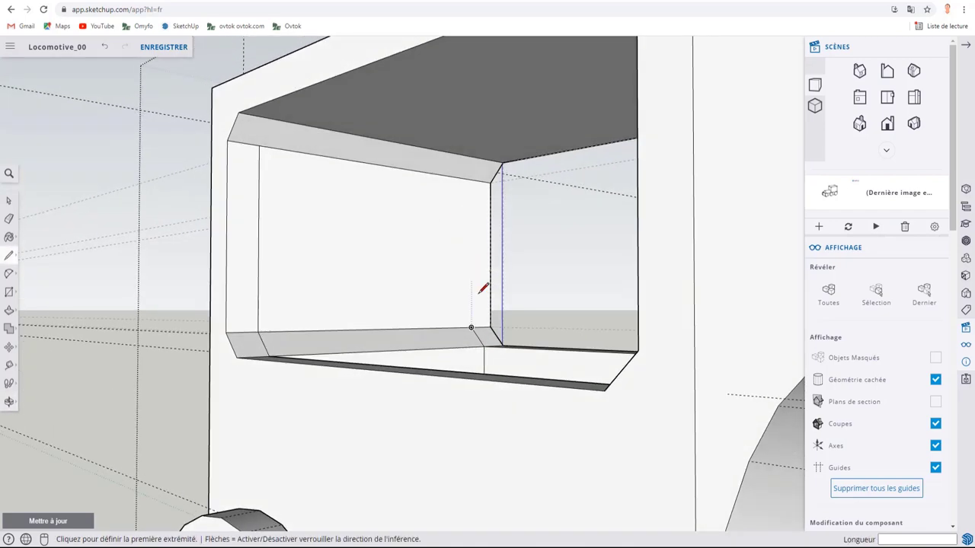
{"action": "left_click", "coordinate": [471, 328]}
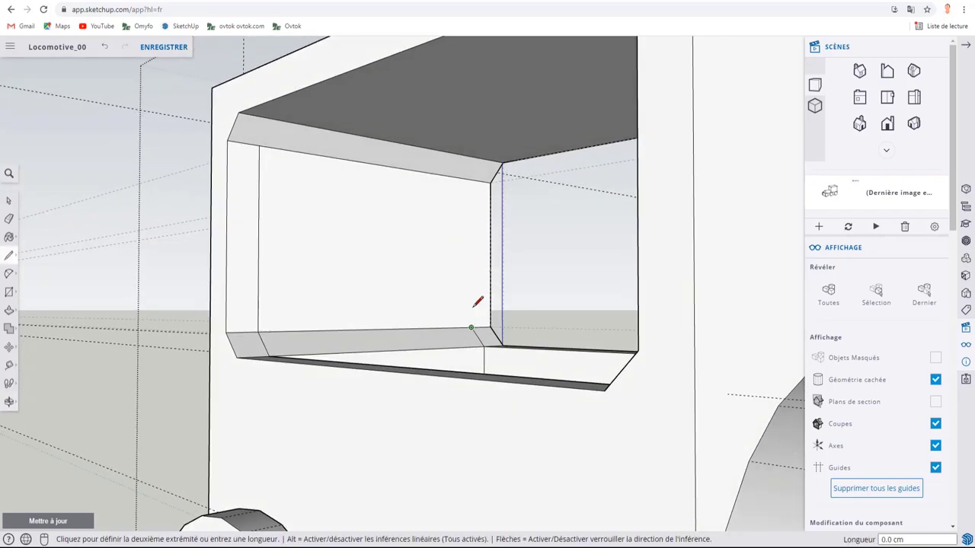
{"action": "left_click", "coordinate": [474, 176]}
{"action": "mouse_move", "coordinate": [474, 177]}
{"action": "middle_mouse_down"}
{"action": "mouse_move", "coordinate": [396, 287]}
{"action": "mouse_move", "coordinate": [413, 319]}
{"action": "middle_mouse_up"}
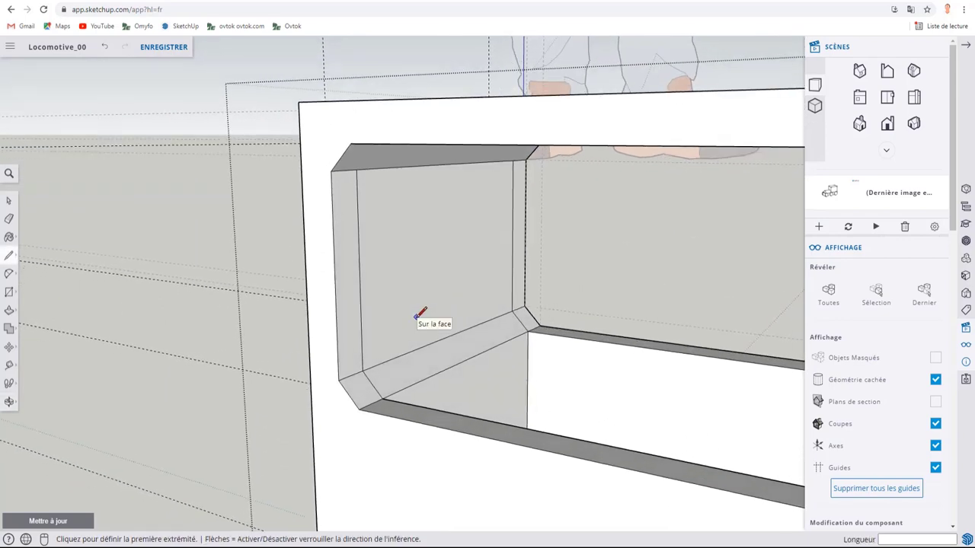
Step: Push the inner window face back 0.3 cm, then on to the outer edge
{"action": "key", "text": "p"}
{"action": "left_click", "coordinate": [403, 275]}
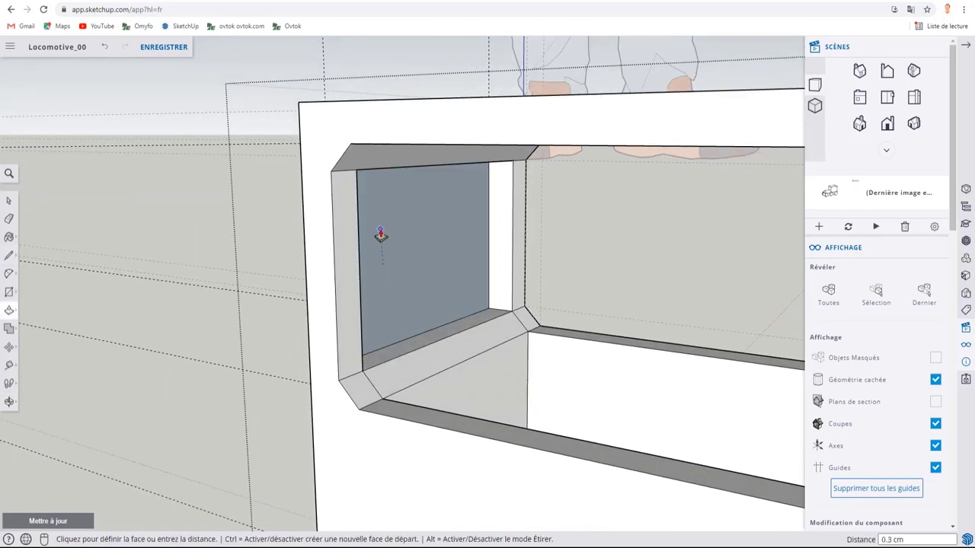
{"action": "left_click", "coordinate": [381, 235]}
{"action": "mouse_move", "coordinate": [428, 270]}
{"action": "middle_mouse_down"}
{"action": "mouse_move", "coordinate": [764, 241]}
{"action": "mouse_move", "coordinate": [376, 298]}
{"action": "mouse_move", "coordinate": [386, 327]}
{"action": "middle_mouse_up"}
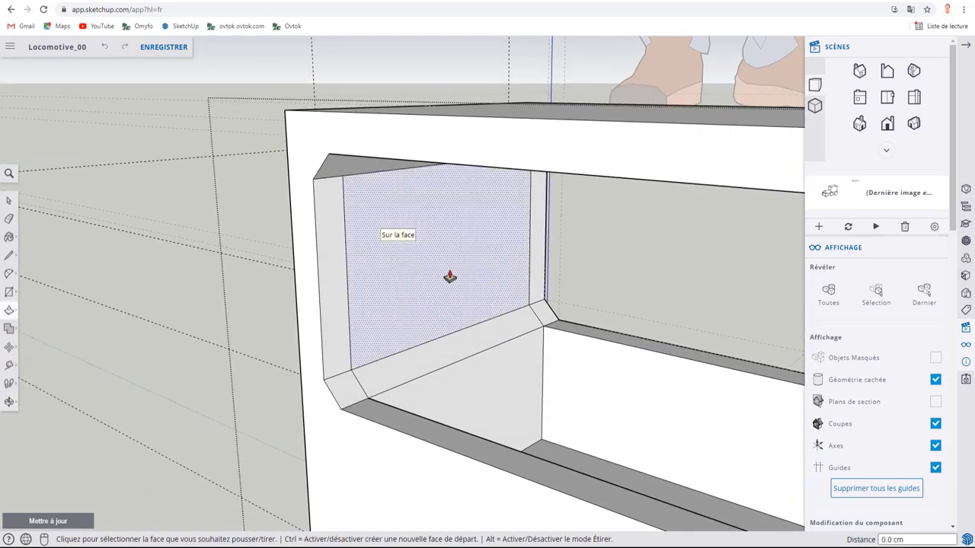
{"action": "left_click", "coordinate": [476, 253]}
{"action": "left_click", "coordinate": [301, 267]}
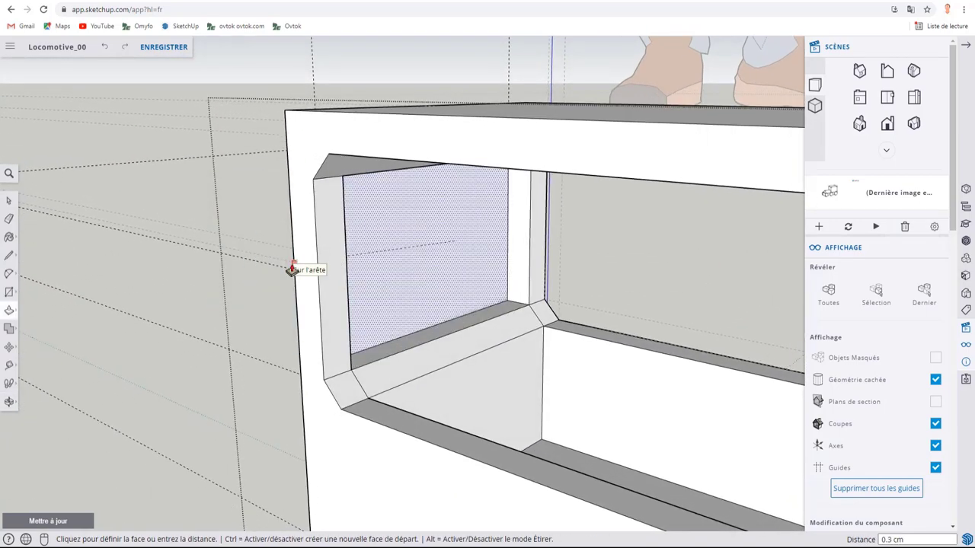
{"action": "mouse_move", "coordinate": [363, 285]}
{"action": "middle_mouse_down"}
{"action": "mouse_move", "coordinate": [598, 263]}
{"action": "mouse_move", "coordinate": [525, 300]}
{"action": "mouse_move", "coordinate": [618, 298]}
{"action": "mouse_move", "coordinate": [490, 326]}
{"action": "middle_mouse_up"}
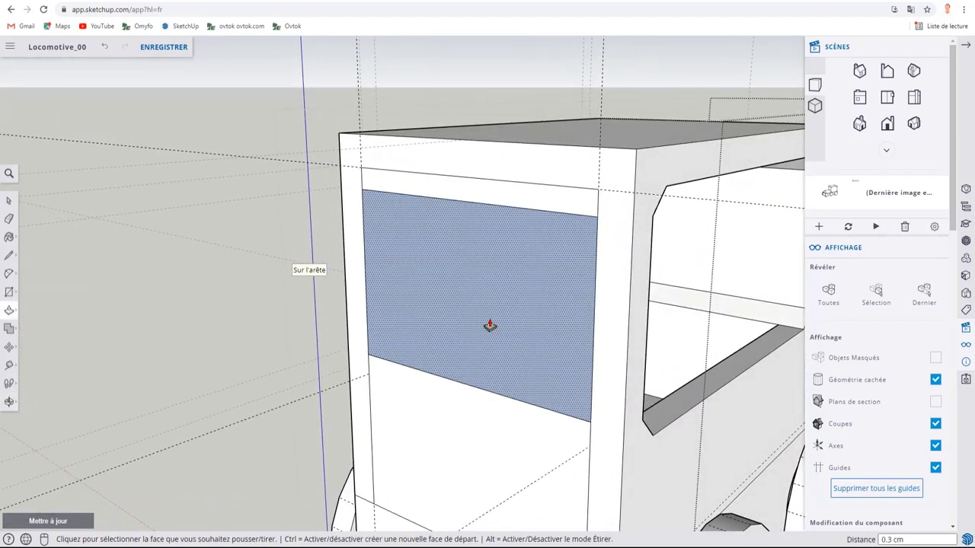
Step: Delete the pushed window face so the end-wall window is open
{"action": "key", "text": "space"}
{"action": "key", "text": "Delete"}
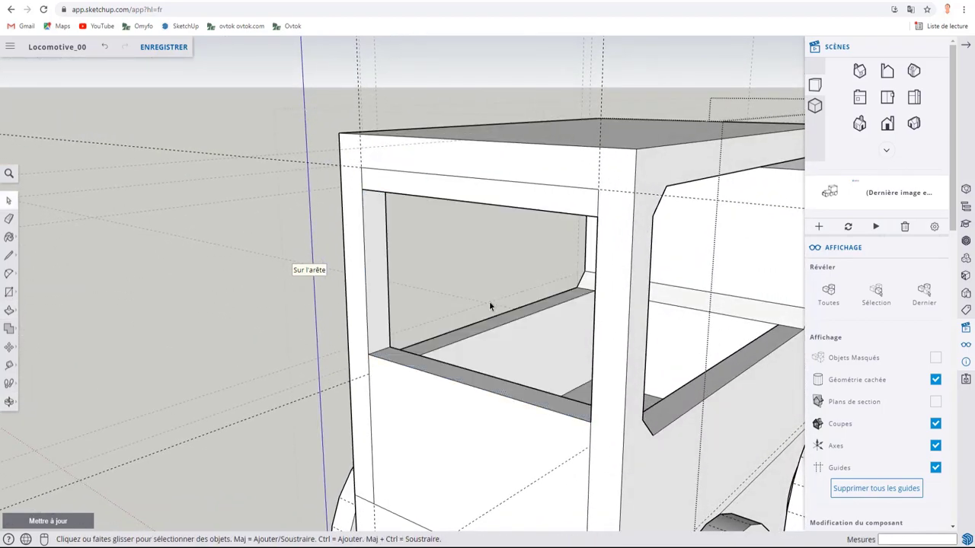
{"action": "mouse_move", "coordinate": [489, 301]}
{"action": "middle_mouse_down"}
{"action": "mouse_move", "coordinate": [527, 326]}
{"action": "mouse_move", "coordinate": [279, 224]}
{"action": "mouse_move", "coordinate": [235, 243]}
{"action": "mouse_move", "coordinate": [283, 309]}
{"action": "mouse_move", "coordinate": [525, 294]}
{"action": "mouse_move", "coordinate": [413, 327]}
{"action": "mouse_move", "coordinate": [420, 300]}
{"action": "mouse_move", "coordinate": [491, 291]}
{"action": "mouse_move", "coordinate": [505, 302]}
{"action": "mouse_move", "coordinate": [471, 285]}
{"action": "middle_mouse_up"}
{"action": "key", "text": "Delete"}
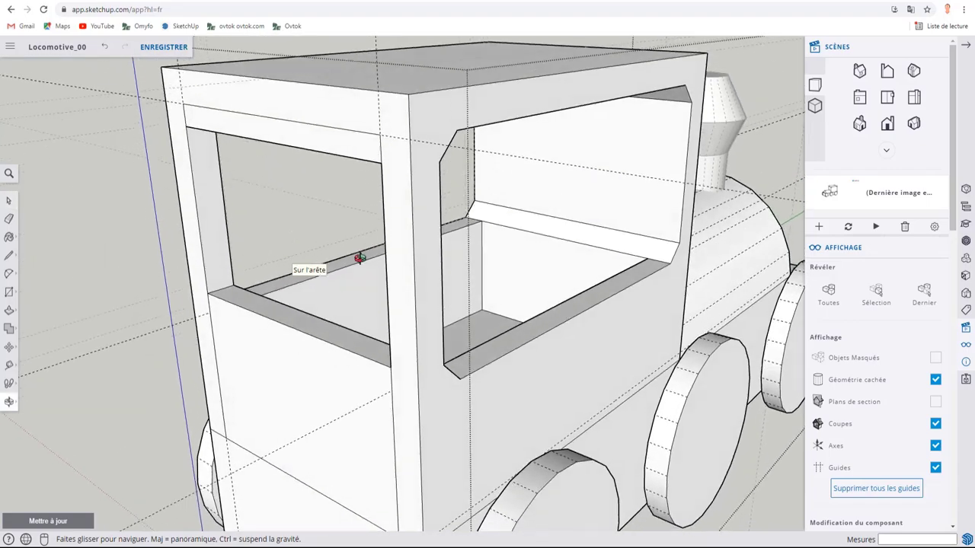
Step: Erase the top strip and front face of the panel below the cab window
{"action": "mouse_move", "coordinate": [372, 226]}
{"action": "middle_mouse_down"}
{"action": "mouse_move", "coordinate": [337, 342]}
{"action": "mouse_move", "coordinate": [234, 319]}
{"action": "mouse_move", "coordinate": [446, 312]}
{"action": "middle_mouse_up"}
{"action": "mouse_move", "coordinate": [450, 350]}
{"action": "middle_mouse_down"}
{"action": "mouse_move", "coordinate": [499, 342]}
{"action": "mouse_move", "coordinate": [529, 350]}
{"action": "mouse_move", "coordinate": [393, 274]}
{"action": "mouse_move", "coordinate": [388, 221]}
{"action": "mouse_move", "coordinate": [360, 254]}
{"action": "mouse_move", "coordinate": [386, 325]}
{"action": "middle_mouse_up"}
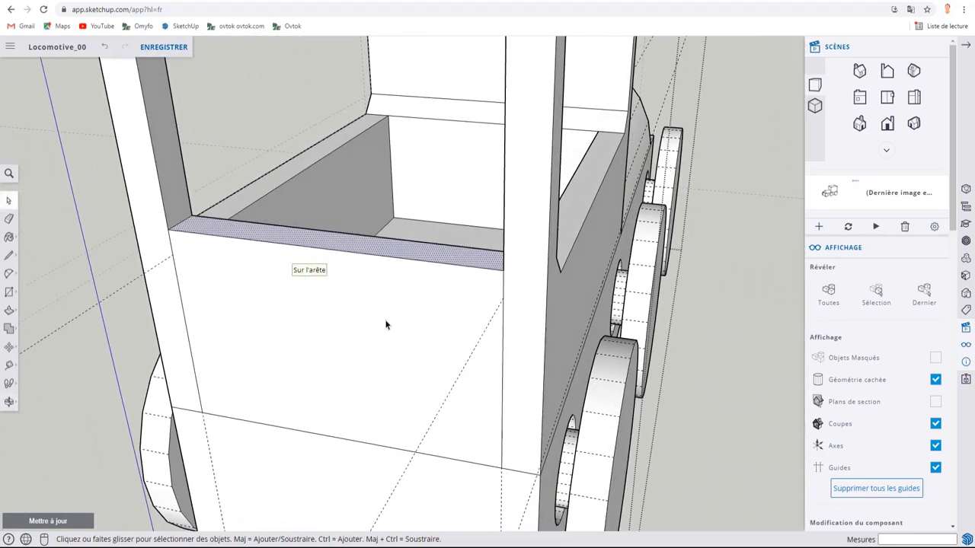
{"action": "key", "text": "e"}
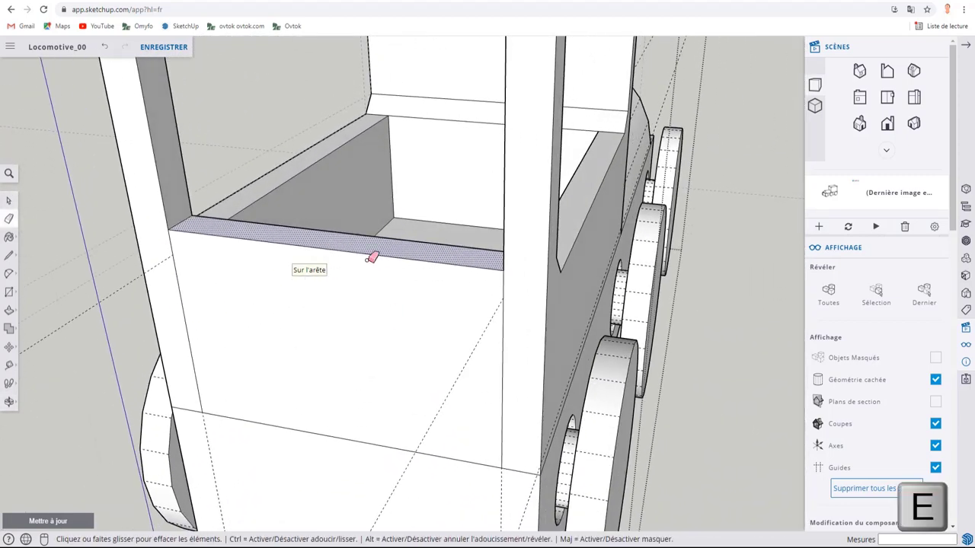
{"action": "left_click", "coordinate": [372, 254]}
{"action": "left_click", "coordinate": [381, 246]}
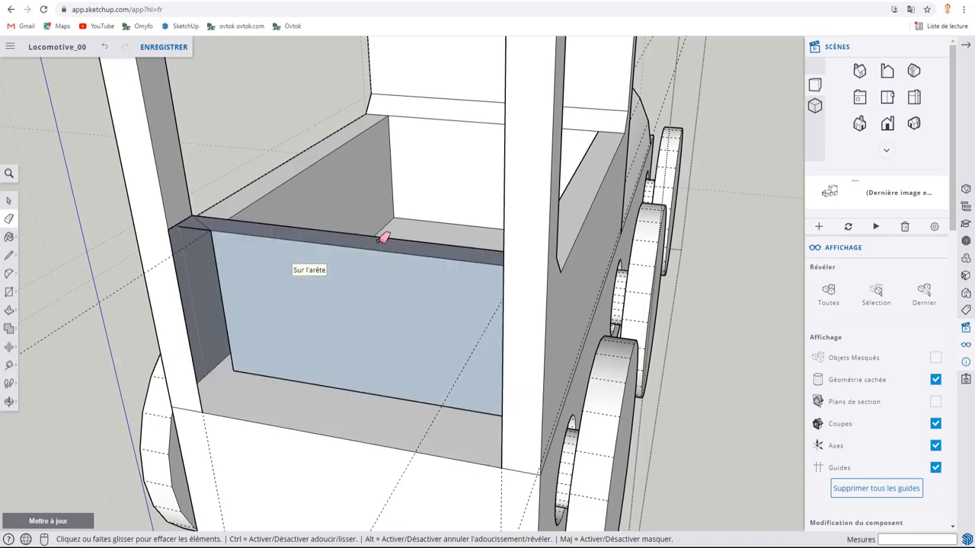
{"action": "left_click_drag", "start_coordinate": [383, 239], "coordinate": [393, 253]}
{"action": "left_click", "coordinate": [399, 254]}
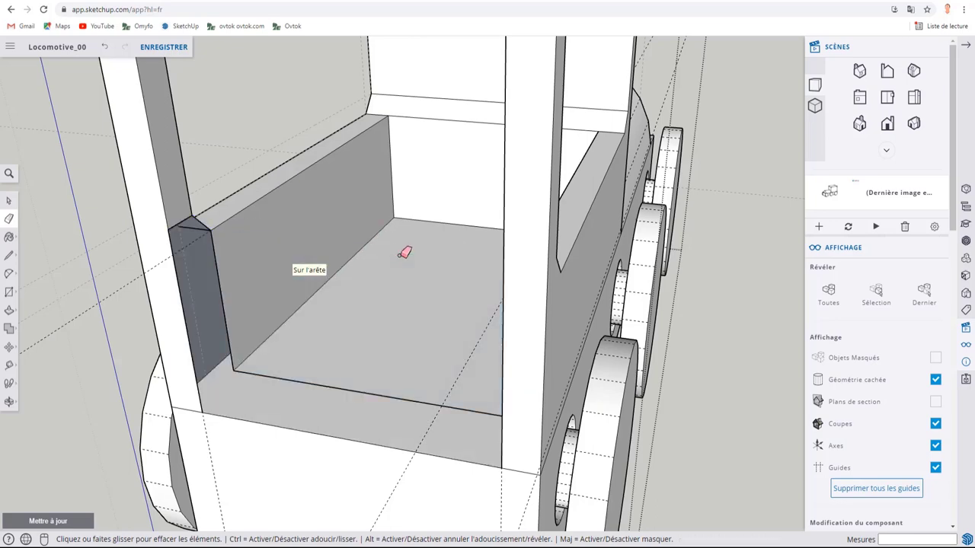
{"action": "mouse_move", "coordinate": [341, 311]}
{"action": "middle_mouse_down"}
{"action": "mouse_move", "coordinate": [352, 294]}
{"action": "mouse_move", "coordinate": [282, 316]}
{"action": "mouse_move", "coordinate": [384, 324]}
{"action": "mouse_move", "coordinate": [476, 311]}
{"action": "mouse_move", "coordinate": [305, 326]}
{"action": "middle_mouse_up"}
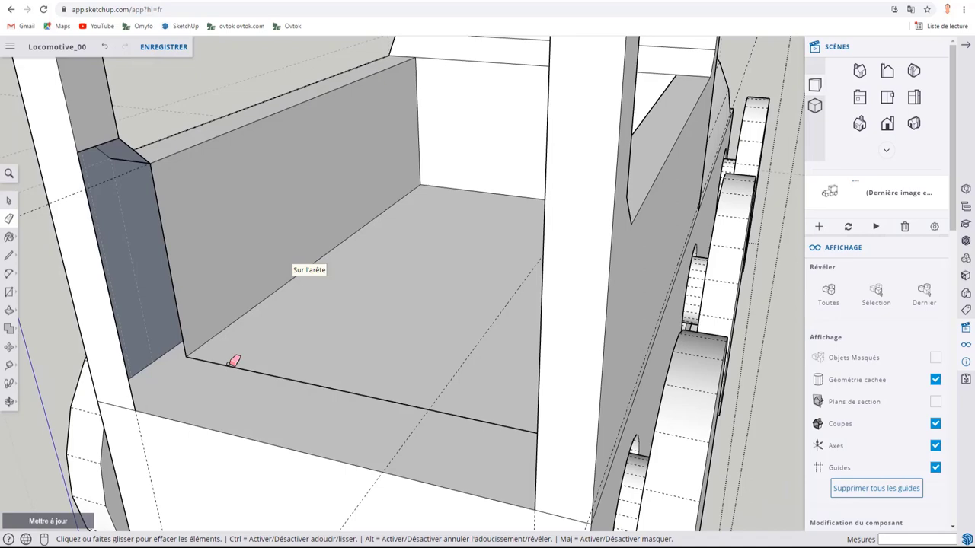
Step: Draw short corner edges where the cab's inner walls meet the floor on both sides
{"action": "key", "text": "l"}
{"action": "left_click", "coordinate": [186, 356]}
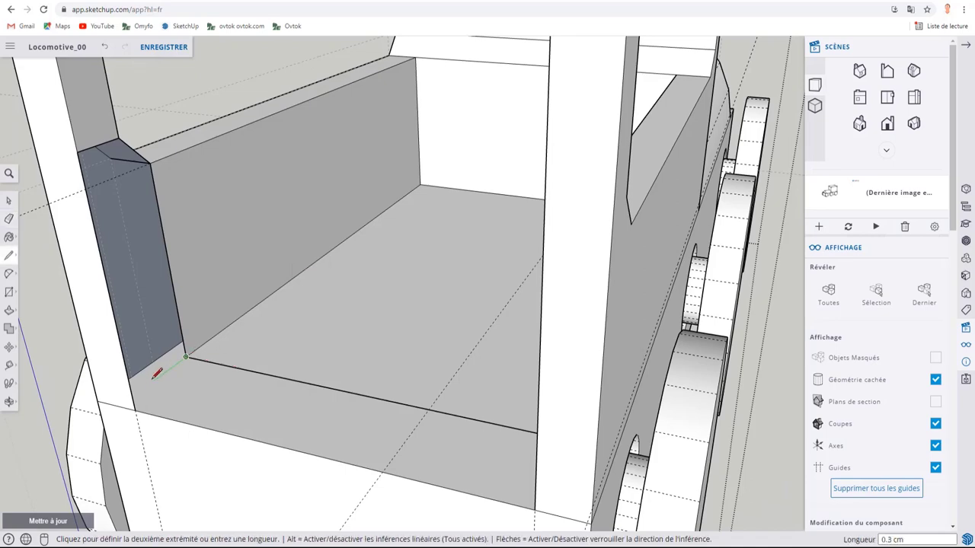
{"action": "key", "text": "l"}
{"action": "middle_click_drag", "start_coordinate": [134, 395], "coordinate": [224, 348]}
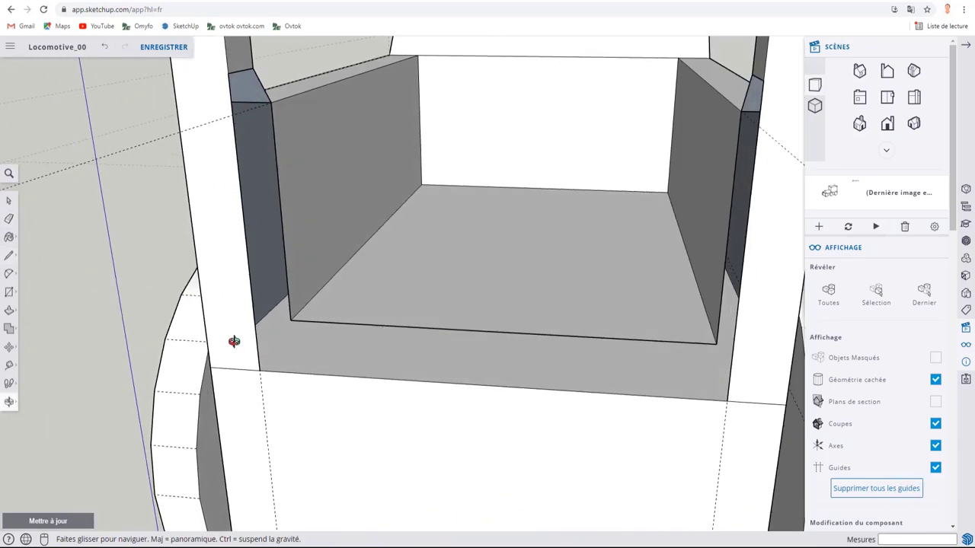
{"action": "mouse_move", "coordinate": [316, 347]}
{"action": "left_mouse_down"}
{"action": "mouse_move", "coordinate": [355, 333]}
{"action": "mouse_move", "coordinate": [446, 252]}
{"action": "mouse_move", "coordinate": [442, 196]}
{"action": "mouse_move", "coordinate": [457, 200]}
{"action": "mouse_move", "coordinate": [351, 260]}
{"action": "left_mouse_up"}
{"action": "mouse_move", "coordinate": [351, 261]}
{"action": "middle_mouse_down"}
{"action": "mouse_move", "coordinate": [220, 337]}
{"action": "mouse_move", "coordinate": [265, 336]}
{"action": "middle_mouse_up"}
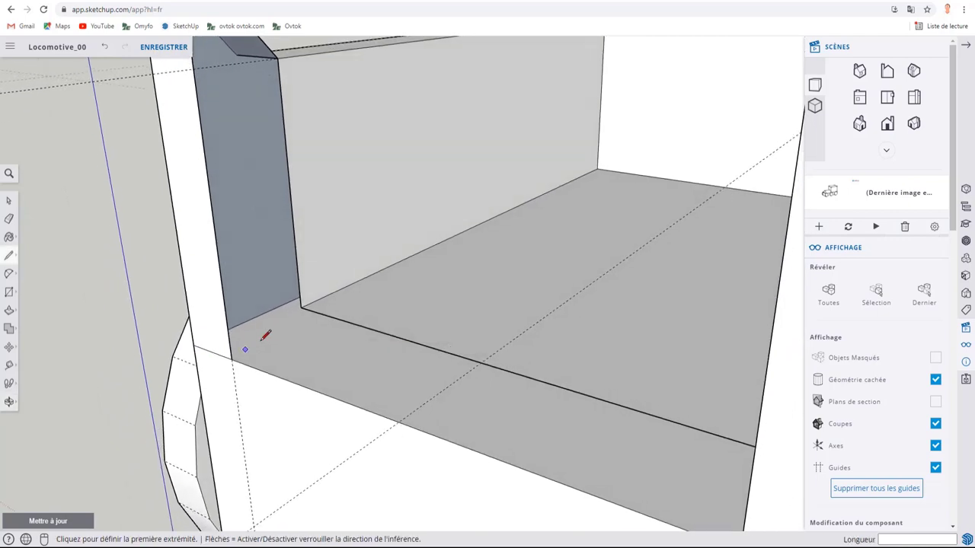
{"action": "left_click", "coordinate": [300, 306]}
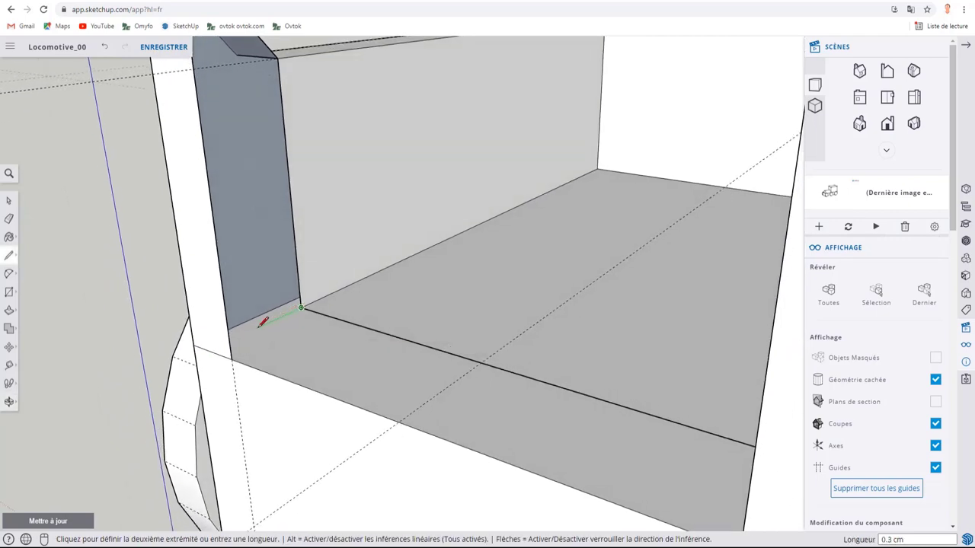
{"action": "left_click", "coordinate": [238, 341]}
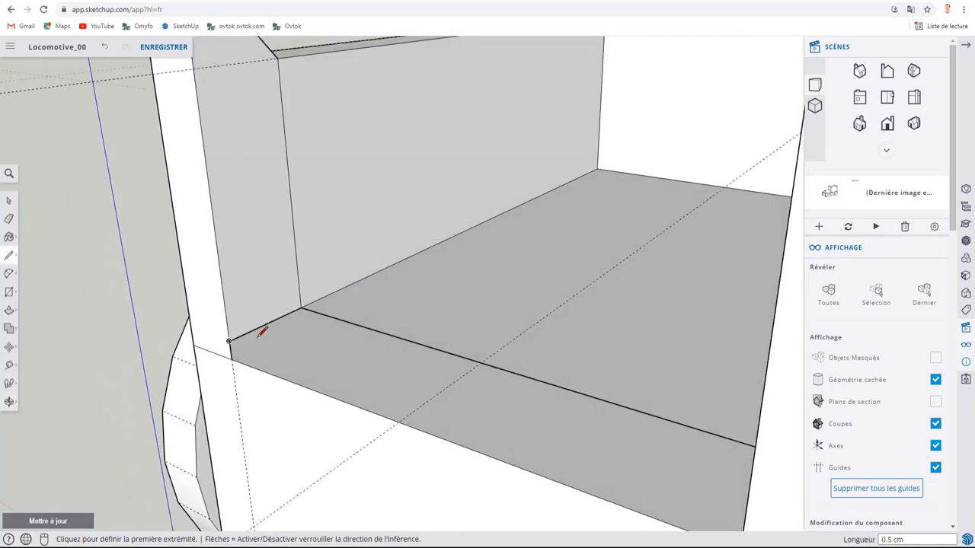
{"action": "middle_click_drag", "start_coordinate": [263, 332], "coordinate": [440, 353]}
{"action": "mouse_move", "coordinate": [602, 355]}
{"action": "middle_mouse_down"}
{"action": "mouse_move", "coordinate": [226, 338]}
{"action": "mouse_move", "coordinate": [346, 352]}
{"action": "mouse_move", "coordinate": [459, 342]}
{"action": "mouse_move", "coordinate": [472, 266]}
{"action": "mouse_move", "coordinate": [577, 289]}
{"action": "middle_mouse_up"}
{"action": "left_click", "coordinate": [593, 311]}
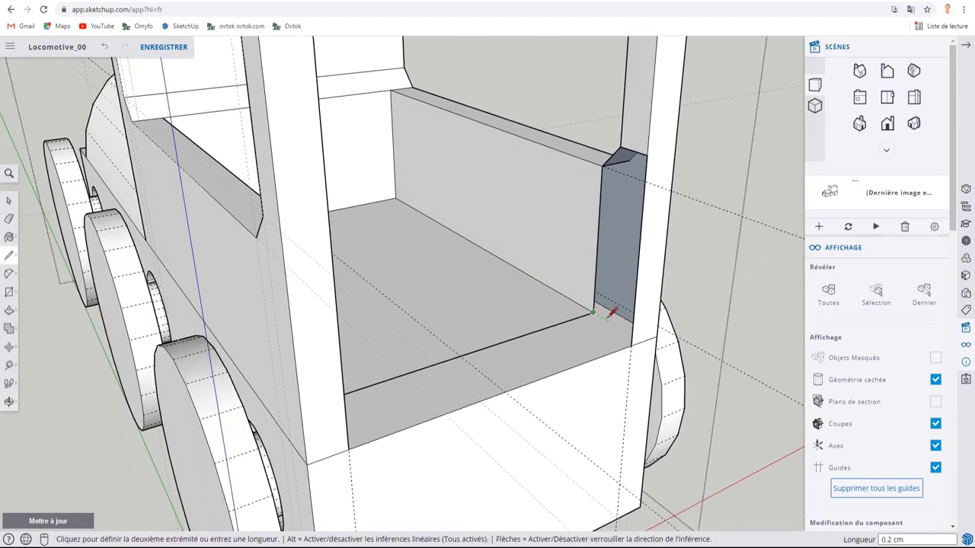
{"action": "left_click", "coordinate": [632, 332]}
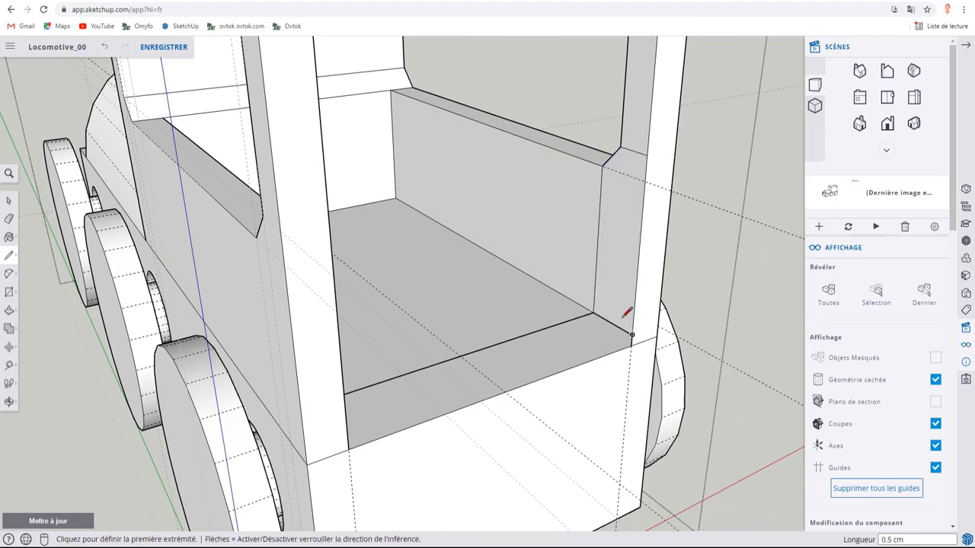
{"action": "mouse_move", "coordinate": [627, 312]}
{"action": "middle_mouse_down"}
{"action": "mouse_move", "coordinate": [587, 305]}
{"action": "mouse_move", "coordinate": [482, 415]}
{"action": "mouse_move", "coordinate": [508, 322]}
{"action": "mouse_move", "coordinate": [457, 353]}
{"action": "mouse_move", "coordinate": [442, 296]}
{"action": "mouse_move", "coordinate": [468, 320]}
{"action": "mouse_move", "coordinate": [655, 268]}
{"action": "middle_mouse_up"}
Step: Erase the stray floor edge and leftover vertical edge inside the cab
{"action": "key", "text": "e"}
{"action": "left_click", "coordinate": [416, 349]}
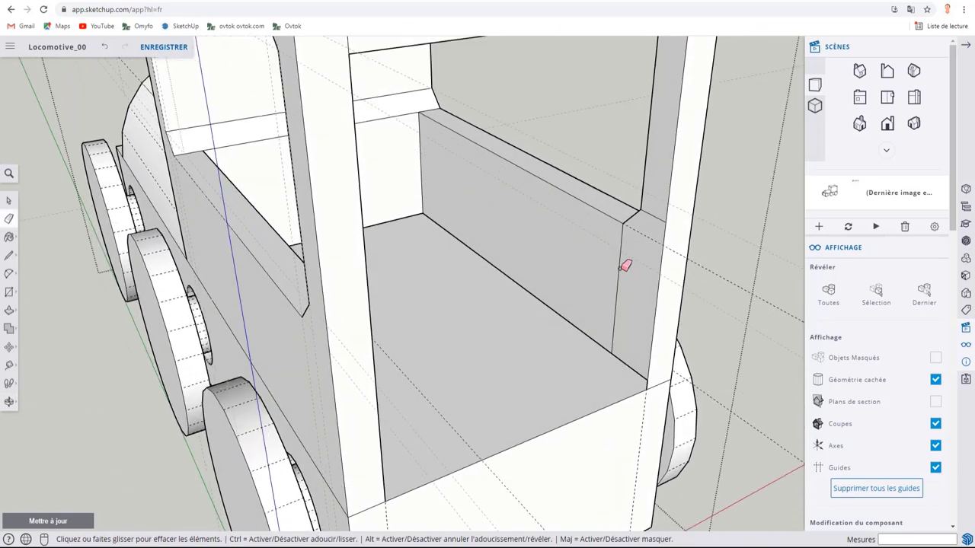
{"action": "left_click", "coordinate": [619, 267]}
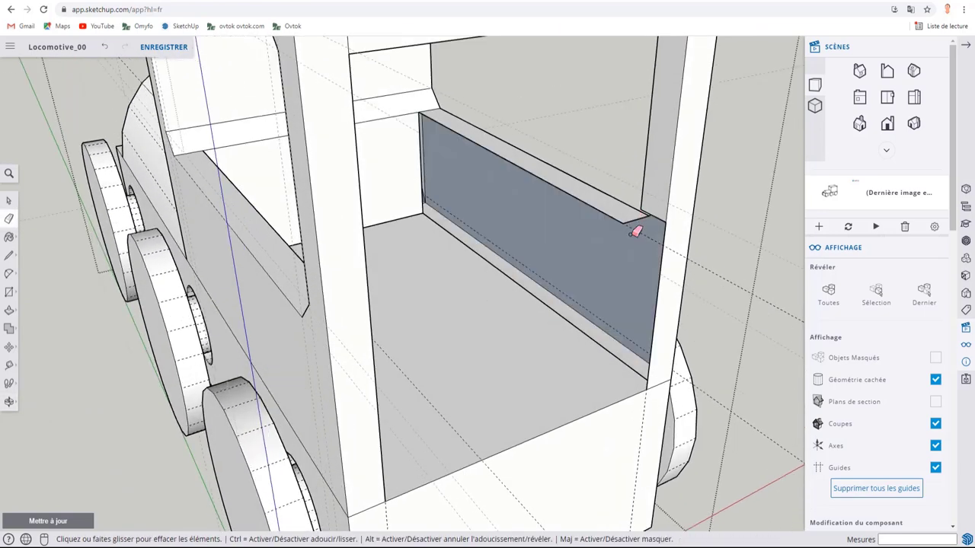
{"action": "mouse_move", "coordinate": [642, 235]}
{"action": "middle_mouse_down"}
{"action": "mouse_move", "coordinate": [551, 235]}
{"action": "mouse_move", "coordinate": [398, 278]}
{"action": "mouse_move", "coordinate": [220, 385]}
{"action": "mouse_move", "coordinate": [239, 322]}
{"action": "mouse_move", "coordinate": [403, 218]}
{"action": "mouse_move", "coordinate": [444, 238]}
{"action": "middle_mouse_up"}
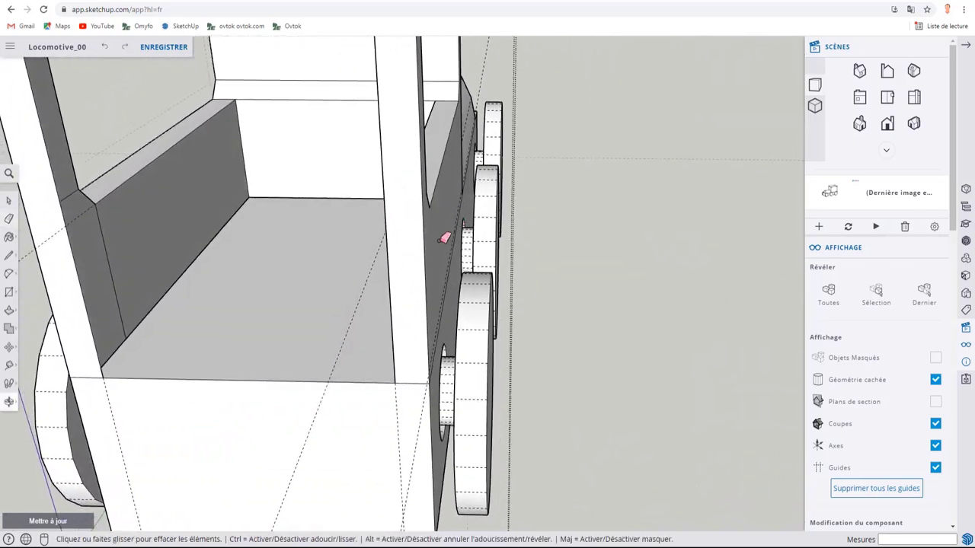
{"action": "mouse_move", "coordinate": [112, 259]}
{"action": "middle_mouse_down"}
{"action": "mouse_move", "coordinate": [283, 221]}
{"action": "mouse_move", "coordinate": [401, 211]}
{"action": "mouse_move", "coordinate": [335, 219]}
{"action": "mouse_move", "coordinate": [398, 167]}
{"action": "middle_mouse_up"}
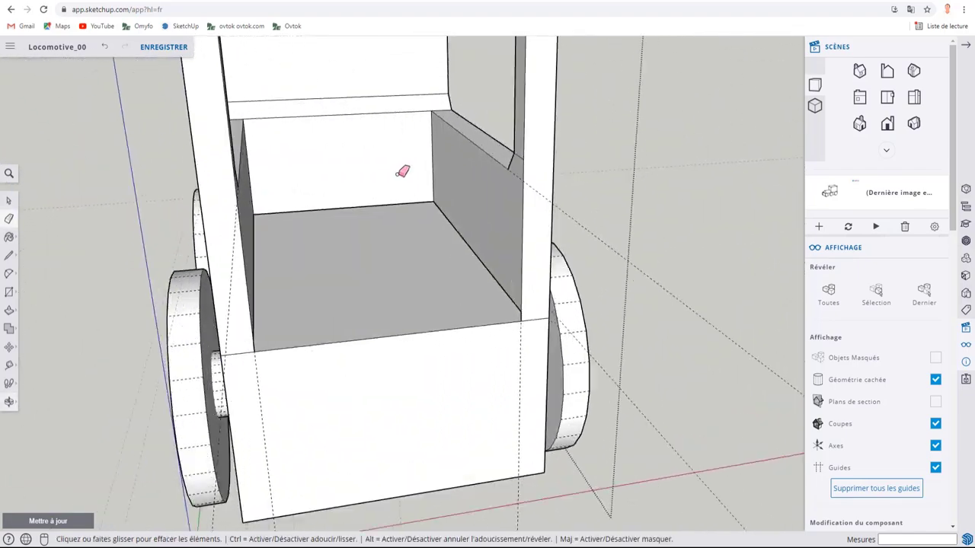
Step: Frame the cab from the front-right and start a guide 0.2 cm below the roof's top edge
{"action": "scroll", "coordinate": [338, 207], "scroll_direction": "down", "scroll_amount": 5}
{"action": "mouse_move", "coordinate": [337, 207]}
{"action": "middle_mouse_down"}
{"action": "mouse_move", "coordinate": [599, 178]}
{"action": "mouse_move", "coordinate": [457, 206]}
{"action": "mouse_move", "coordinate": [688, 206]}
{"action": "middle_mouse_up"}
{"action": "mouse_move", "coordinate": [343, 262]}
{"action": "middle_mouse_down"}
{"action": "mouse_move", "coordinate": [457, 211]}
{"action": "mouse_move", "coordinate": [526, 213]}
{"action": "mouse_move", "coordinate": [396, 333]}
{"action": "mouse_move", "coordinate": [584, 269]}
{"action": "mouse_move", "coordinate": [474, 191]}
{"action": "middle_mouse_up"}
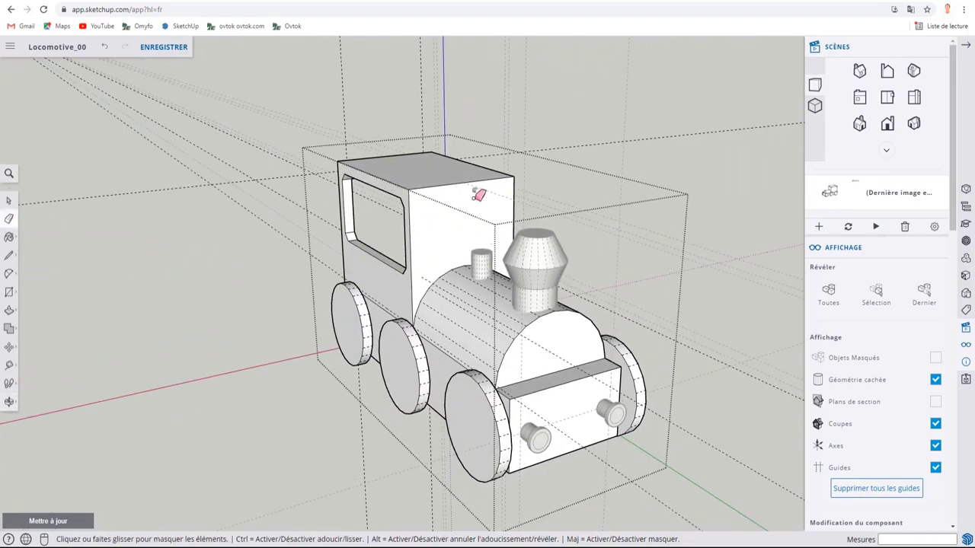
{"action": "scroll", "coordinate": [394, 248], "scroll_direction": "up", "scroll_amount": 2}
{"action": "scroll", "coordinate": [409, 257], "scroll_direction": "up", "scroll_amount": 4}
{"action": "scroll", "coordinate": [430, 241], "scroll_direction": "up", "scroll_amount": 3}
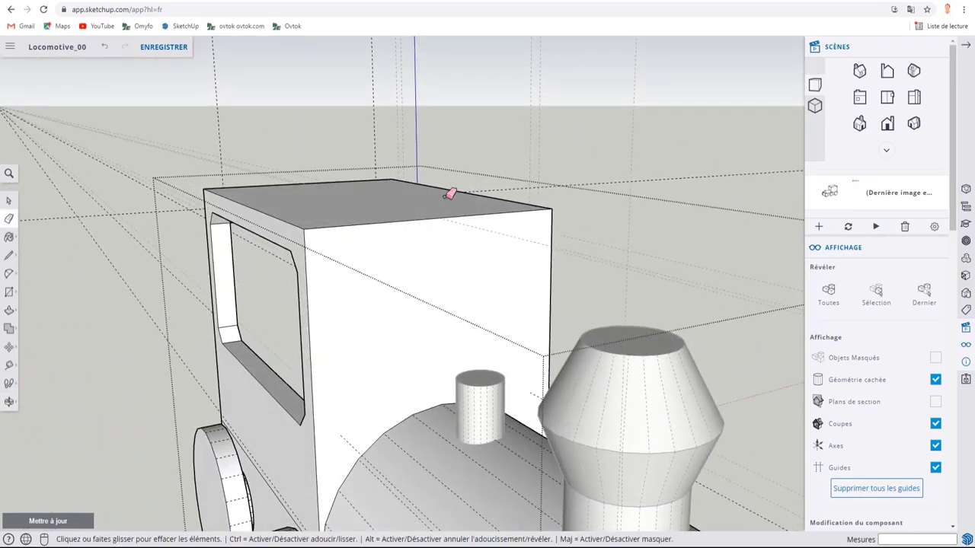
{"action": "key", "text": "t"}
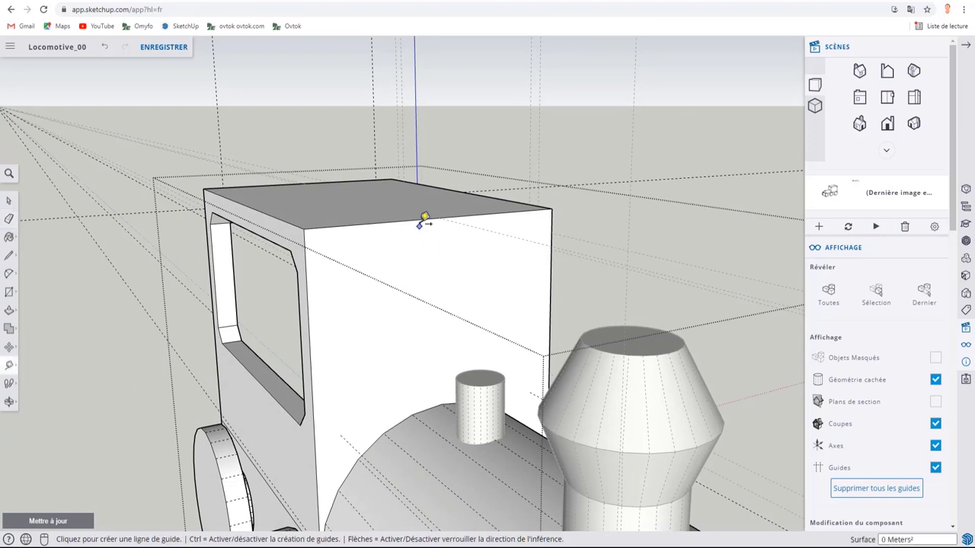
{"action": "left_click", "coordinate": [420, 218]}
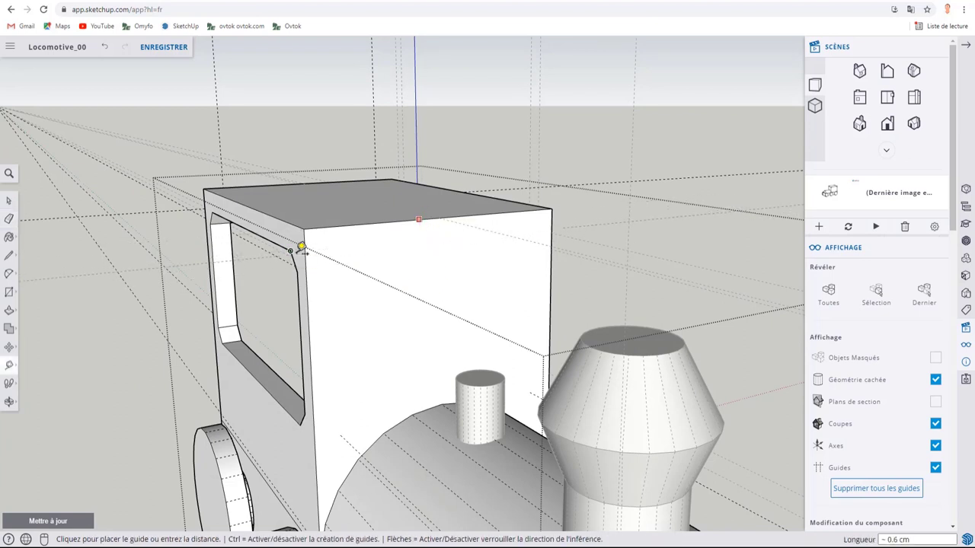
Step: Pull guide lines 0.3 cm inward from the cab front's corner edge and top edge
{"action": "left_click", "coordinate": [413, 241]}
{"action": "middle_click_drag", "start_coordinate": [392, 397], "coordinate": [433, 363]}
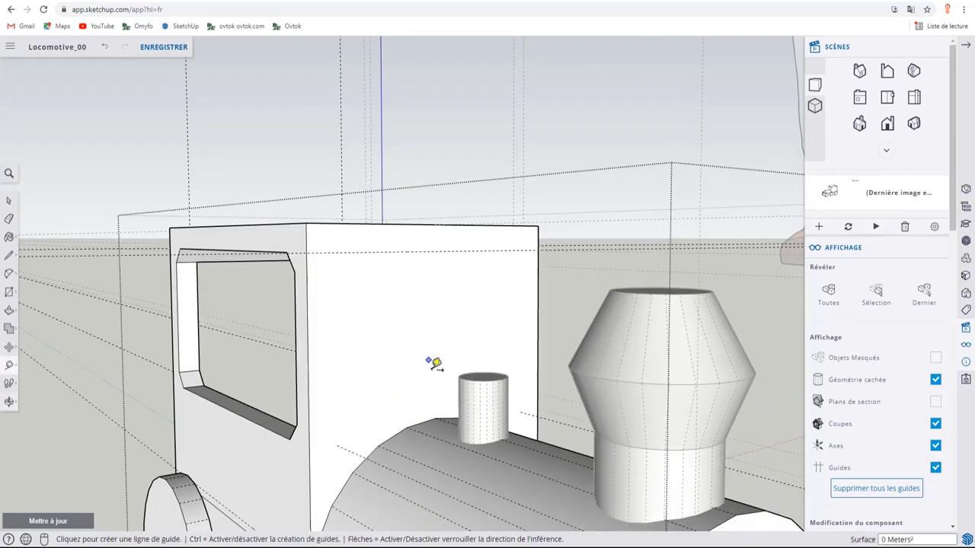
{"action": "left_click", "coordinate": [436, 417]}
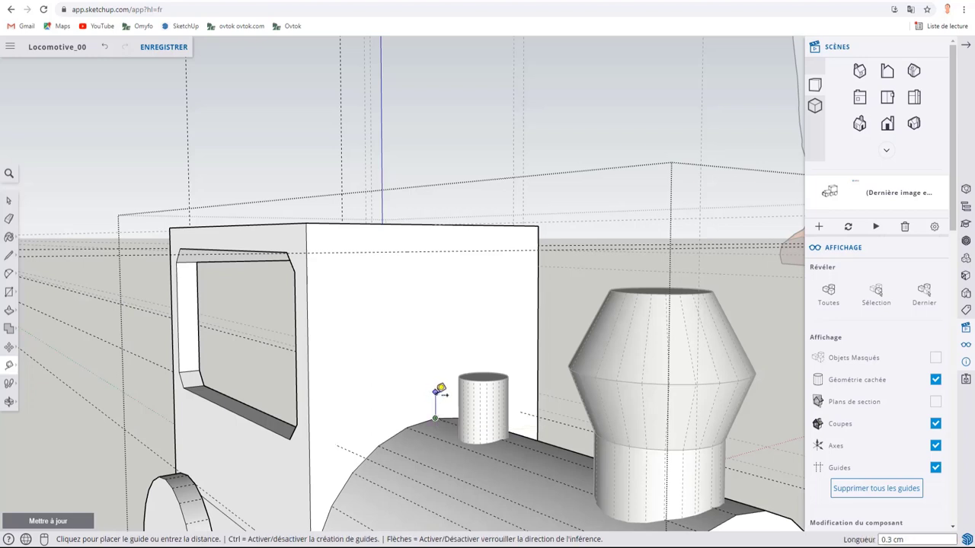
{"action": "left_click", "coordinate": [440, 390]}
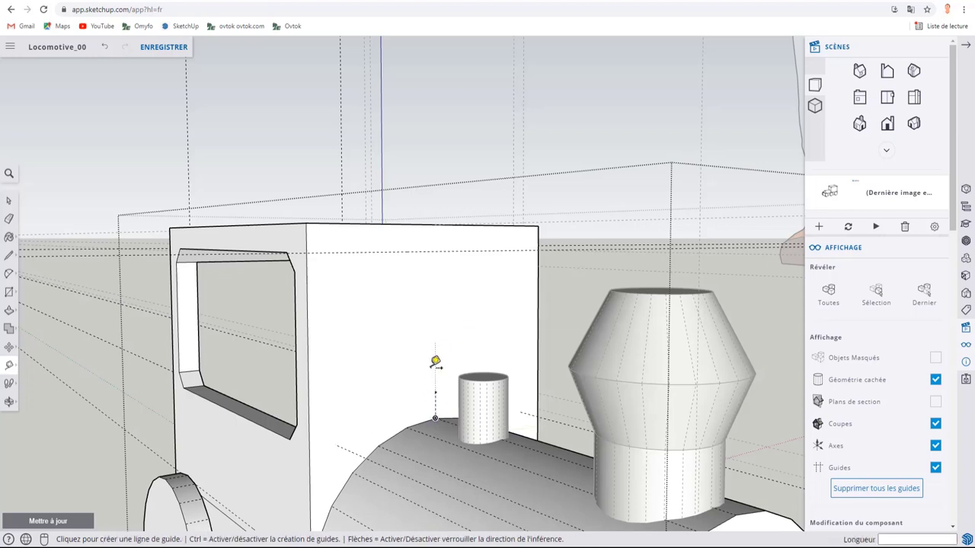
{"action": "type", "text": "3.2"}
{"action": "left_click", "coordinate": [396, 223]}
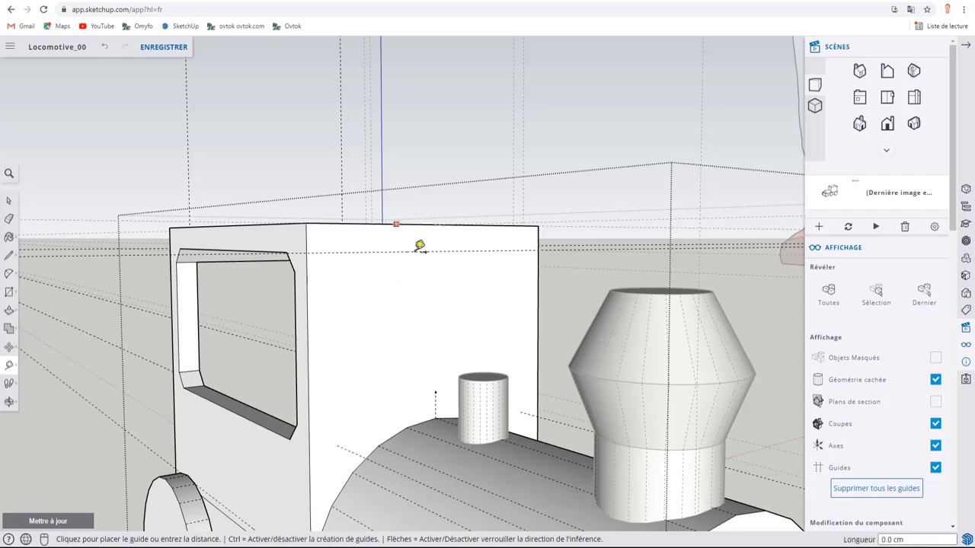
{"action": "left_click", "coordinate": [437, 391]}
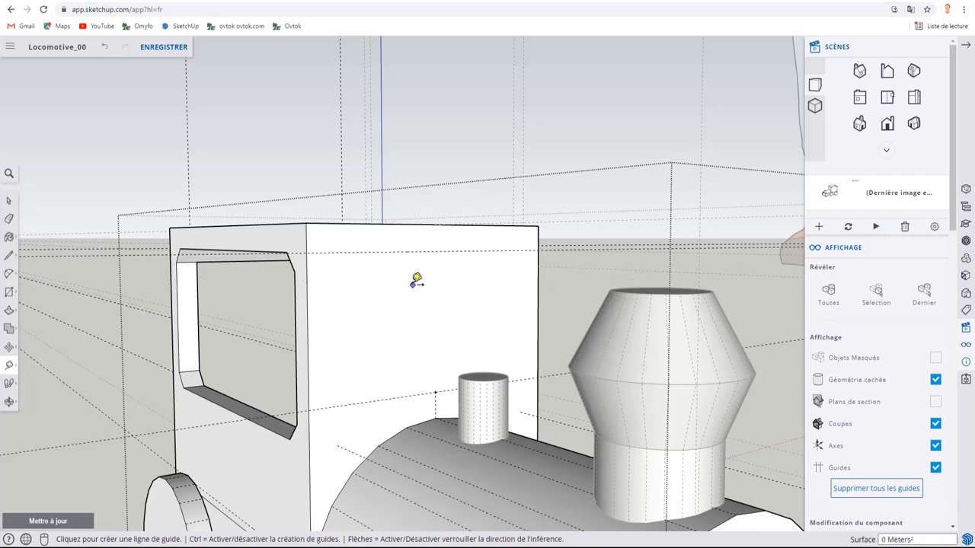
{"action": "middle_click_drag", "start_coordinate": [416, 281], "coordinate": [329, 305]}
Step: Add a 0.3 cm guide from the cab edge and bring the cab's front wall into view
{"action": "left_click", "coordinate": [327, 309]}
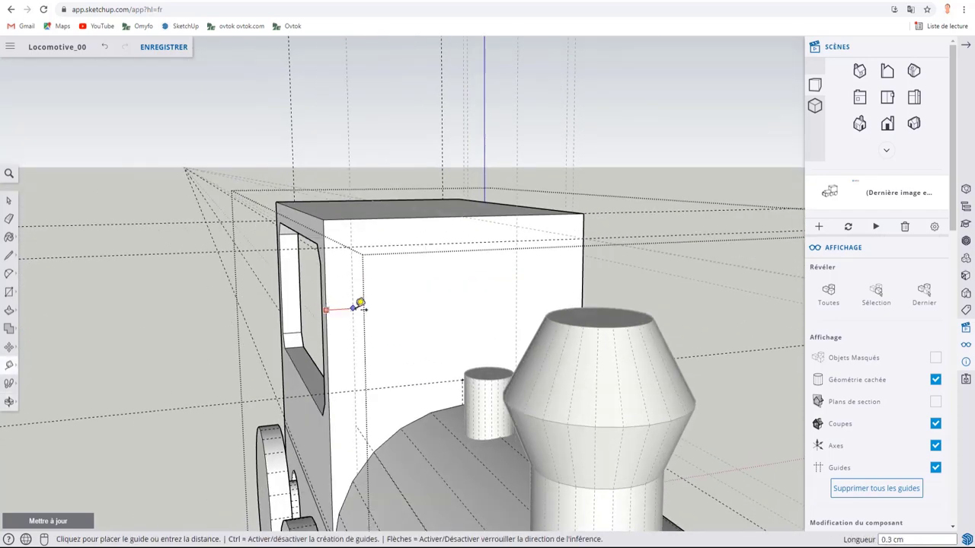
{"action": "left_click", "coordinate": [358, 306]}
{"action": "mouse_move", "coordinate": [363, 305]}
{"action": "middle_mouse_down"}
{"action": "mouse_move", "coordinate": [405, 312]}
{"action": "mouse_move", "coordinate": [592, 263]}
{"action": "middle_mouse_up"}
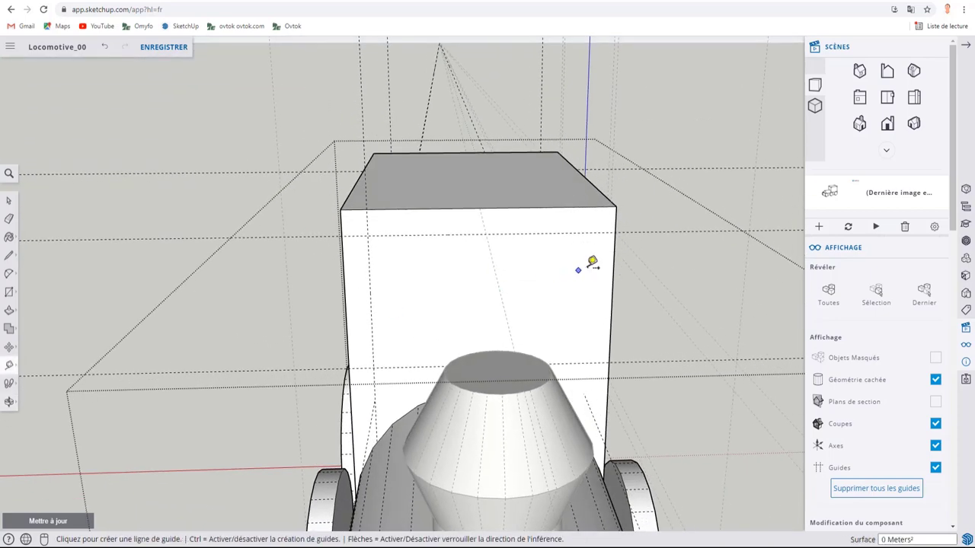
{"action": "left_click", "coordinate": [611, 258]}
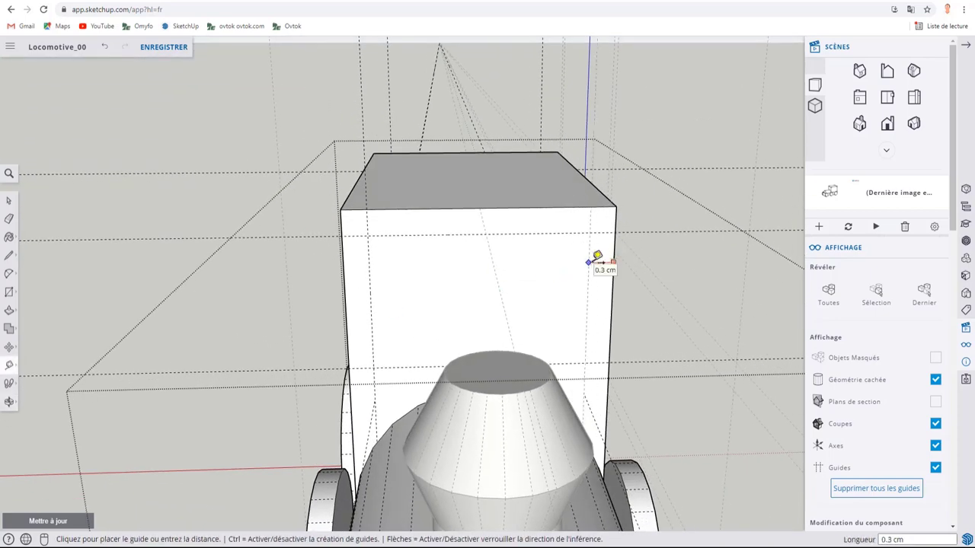
{"action": "mouse_move", "coordinate": [597, 259]}
{"action": "middle_mouse_down"}
{"action": "mouse_move", "coordinate": [488, 289]}
{"action": "mouse_move", "coordinate": [514, 285]}
{"action": "middle_mouse_up"}
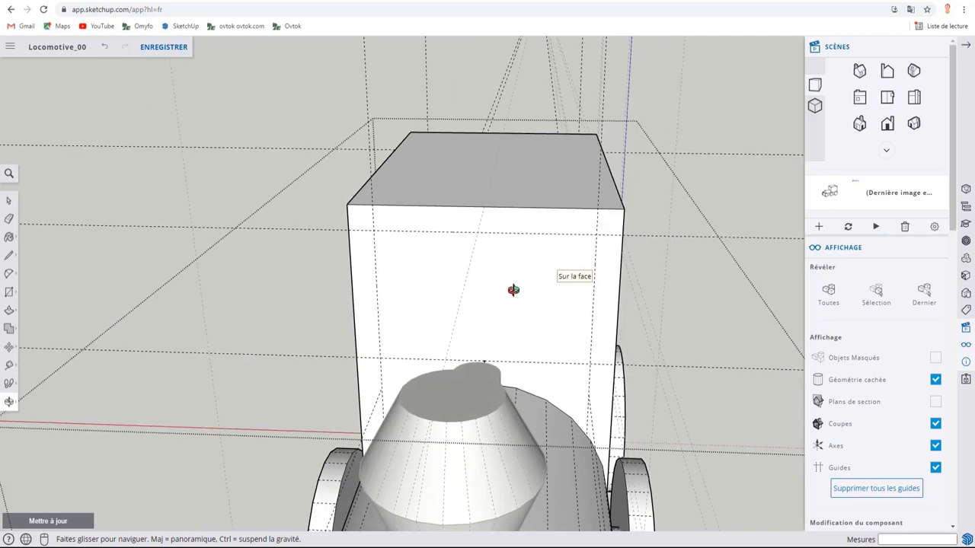
{"action": "mouse_move", "coordinate": [437, 274]}
{"action": "middle_mouse_down"}
{"action": "mouse_move", "coordinate": [435, 264]}
{"action": "mouse_move", "coordinate": [551, 265]}
{"action": "mouse_move", "coordinate": [444, 286]}
{"action": "middle_mouse_up"}
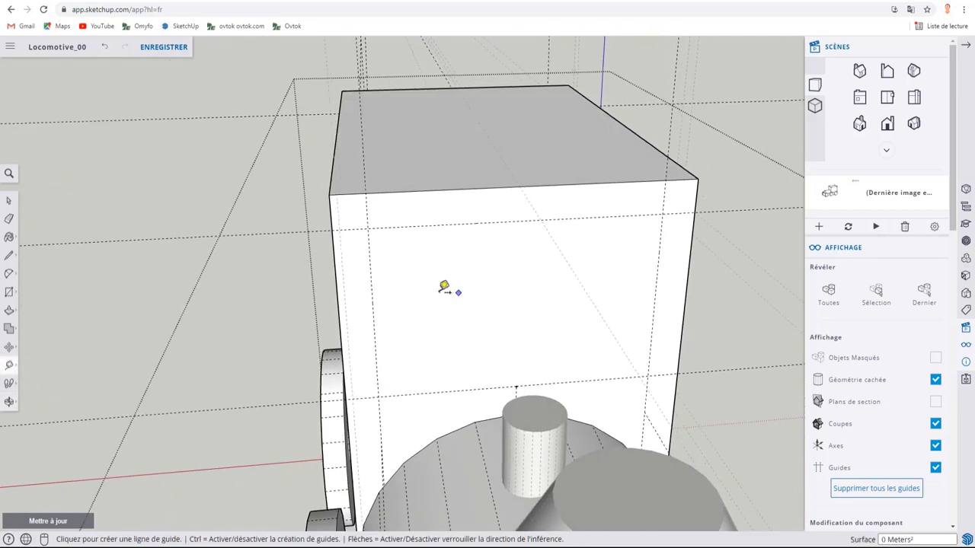
Step: Place guides just inside the cab front's left, right, top (0.2 cm) and lower (0.2 cm) edges
{"action": "left_click", "coordinate": [371, 283]}
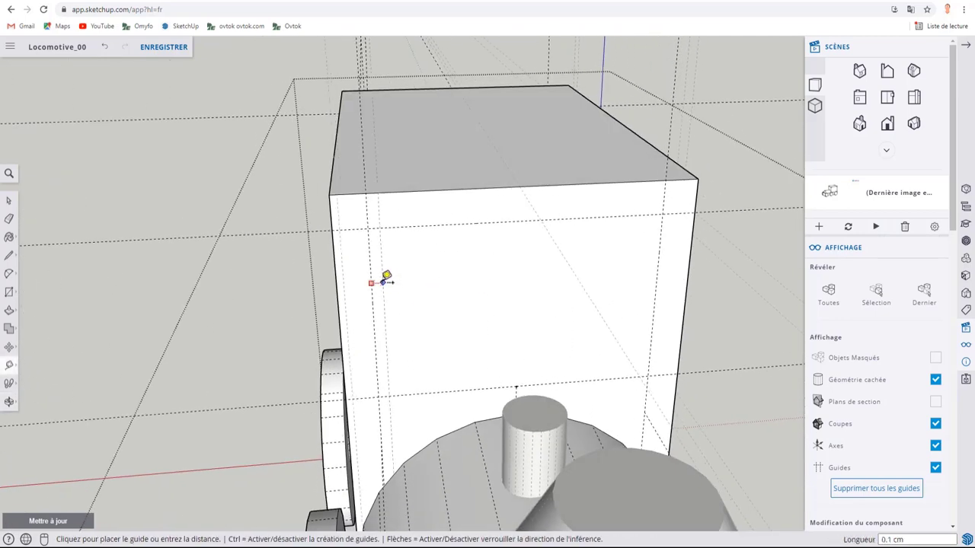
{"action": "left_click", "coordinate": [394, 279]}
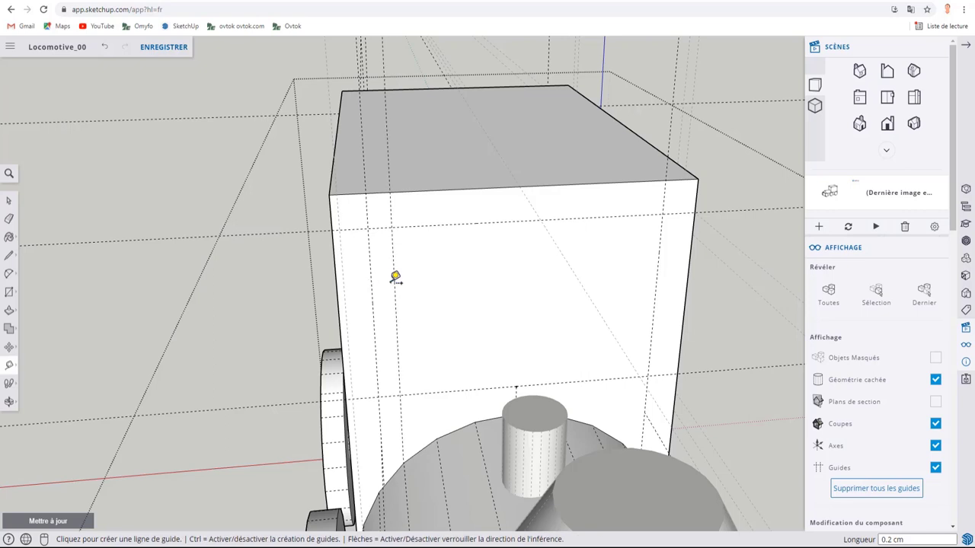
{"action": "left_click", "coordinate": [659, 262]}
{"action": "left_click", "coordinate": [646, 262]}
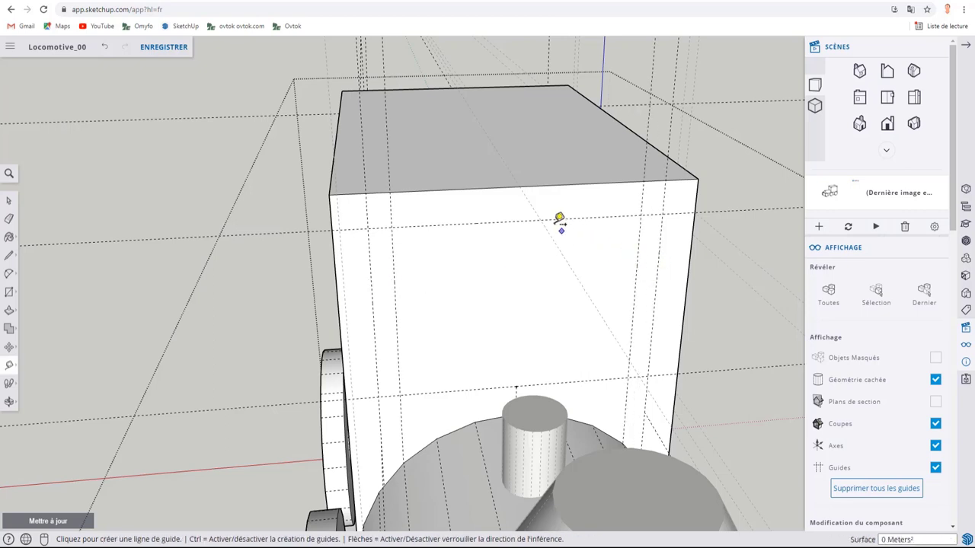
{"action": "left_click", "coordinate": [551, 219]}
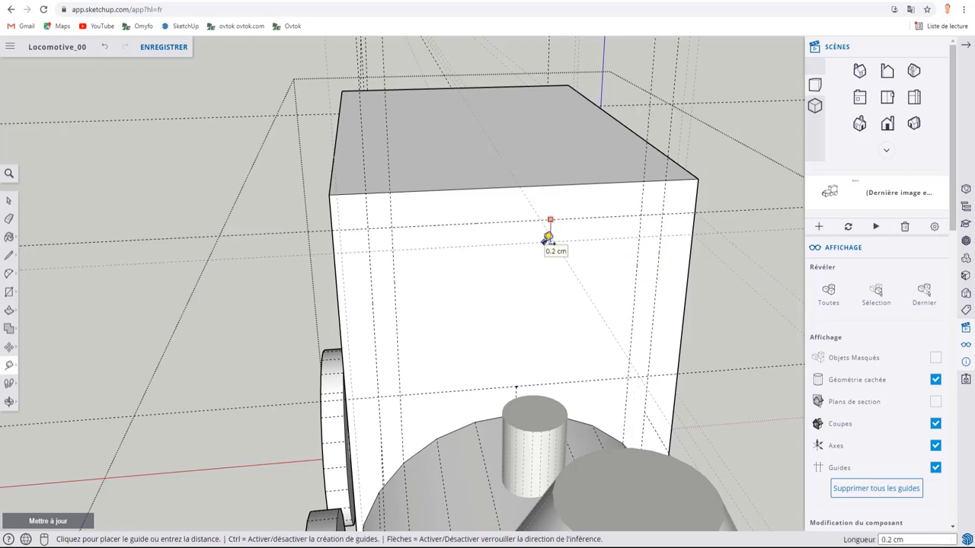
{"action": "left_click", "coordinate": [547, 239]}
{"action": "left_click", "coordinate": [563, 382]}
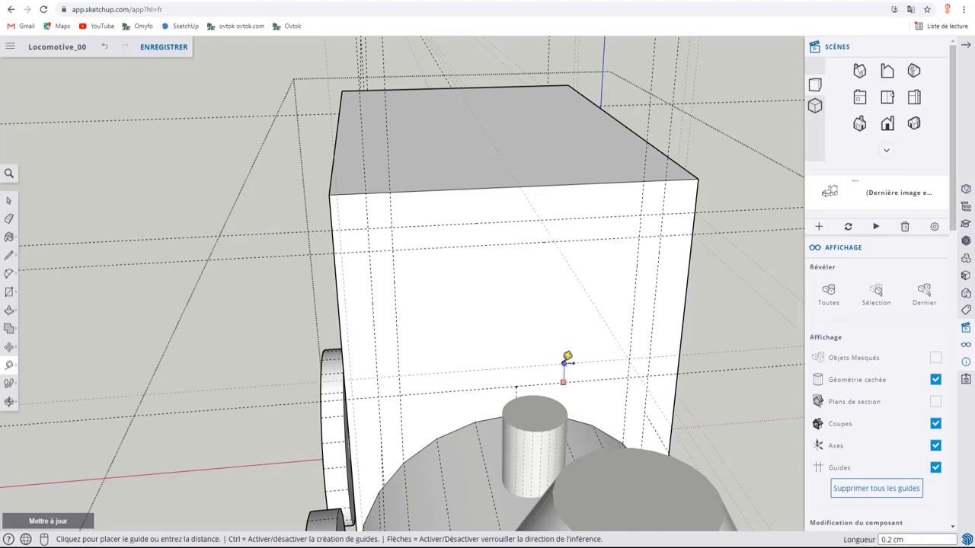
{"action": "left_click", "coordinate": [564, 362]}
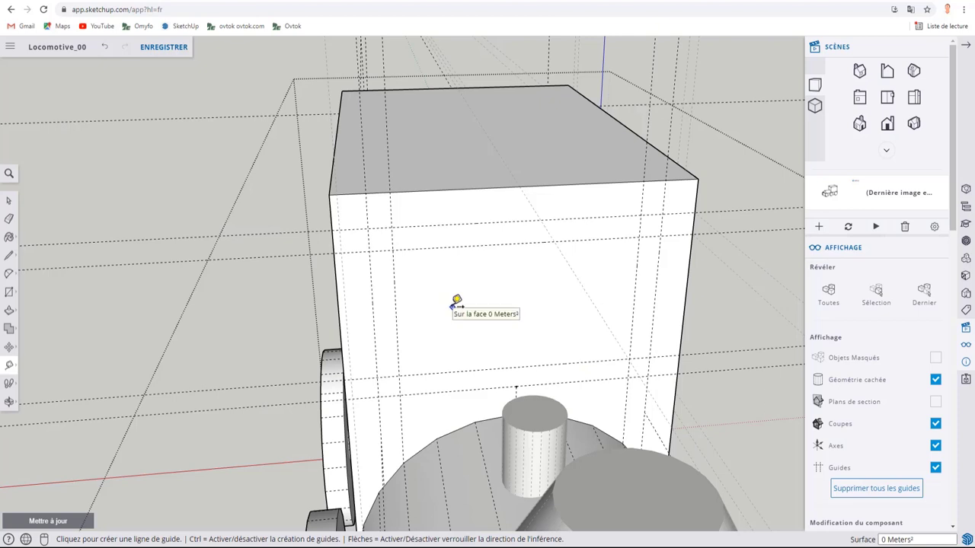
Step: Draw a closed line loop through the guide intersections, cutting each window corner at an angle
{"action": "key", "text": "l"}
{"action": "left_click", "coordinate": [370, 251]}
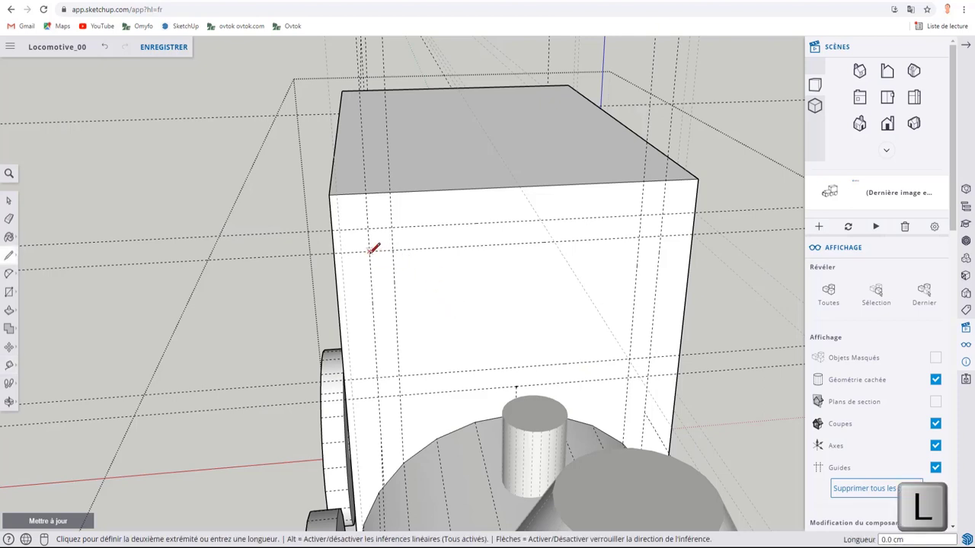
{"action": "left_click", "coordinate": [391, 227]}
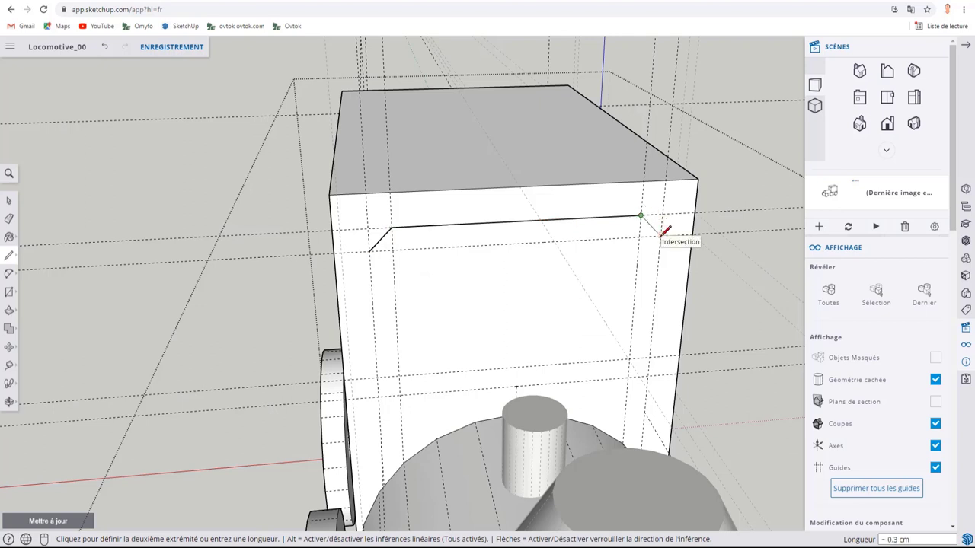
{"action": "left_click", "coordinate": [649, 357]}
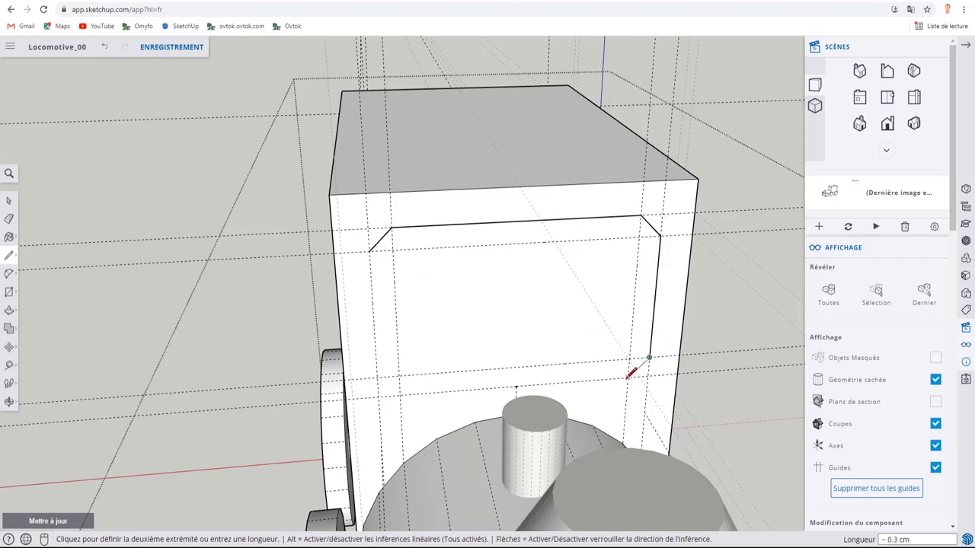
{"action": "left_click", "coordinate": [627, 377]}
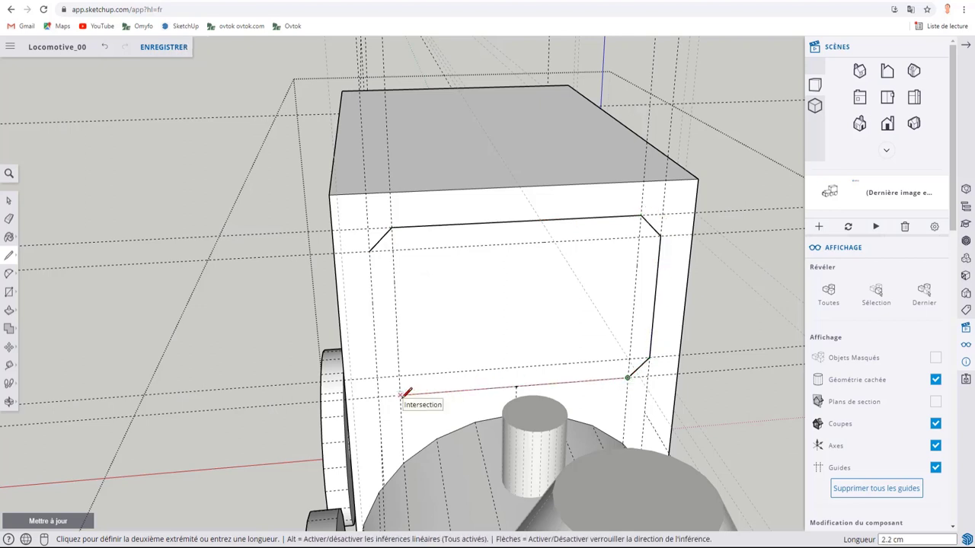
{"action": "left_click", "coordinate": [377, 377]}
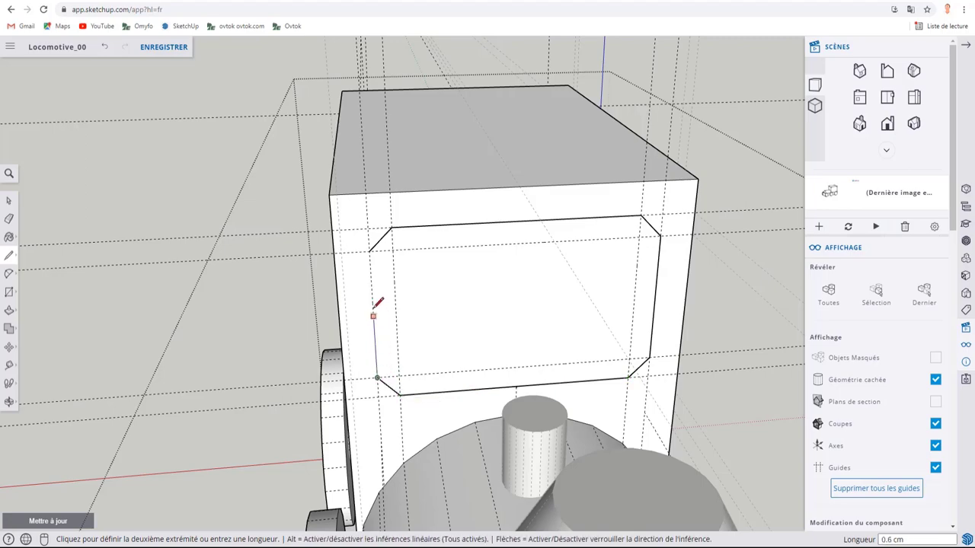
{"action": "left_click", "coordinate": [369, 250]}
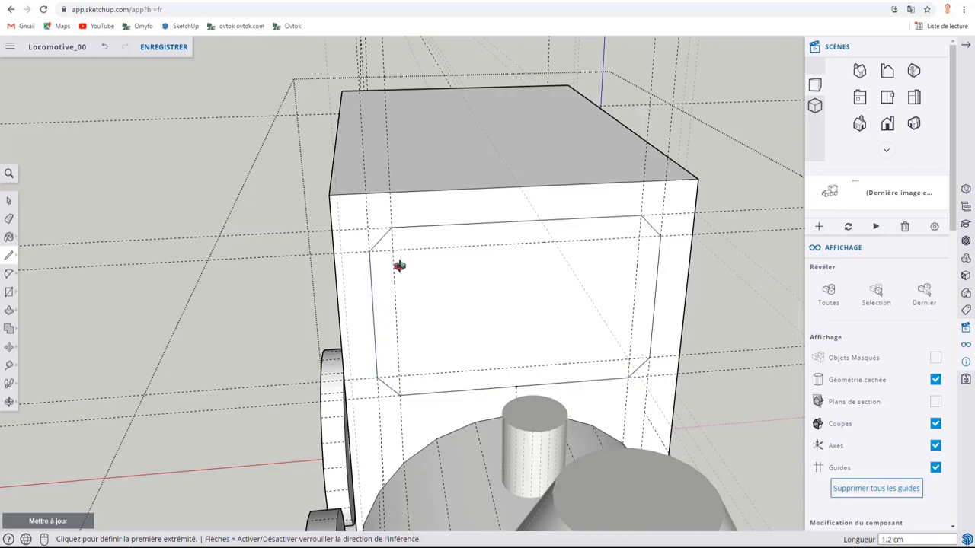
{"action": "middle_click_drag", "start_coordinate": [399, 266], "coordinate": [561, 277]}
{"action": "scroll", "coordinate": [523, 315], "scroll_direction": "up", "scroll_amount": 3}
Step: Draw a short slanted segment and a line across to the right edge below the outline's top
{"action": "mouse_move", "coordinate": [523, 320]}
{"action": "middle_mouse_down"}
{"action": "mouse_move", "coordinate": [759, 262]}
{"action": "mouse_move", "coordinate": [372, 359]}
{"action": "mouse_move", "coordinate": [510, 342]}
{"action": "mouse_move", "coordinate": [488, 323]}
{"action": "mouse_move", "coordinate": [282, 352]}
{"action": "mouse_move", "coordinate": [368, 331]}
{"action": "mouse_move", "coordinate": [404, 310]}
{"action": "mouse_move", "coordinate": [309, 344]}
{"action": "mouse_move", "coordinate": [383, 325]}
{"action": "mouse_move", "coordinate": [396, 311]}
{"action": "mouse_move", "coordinate": [388, 331]}
{"action": "mouse_move", "coordinate": [394, 318]}
{"action": "middle_mouse_up"}
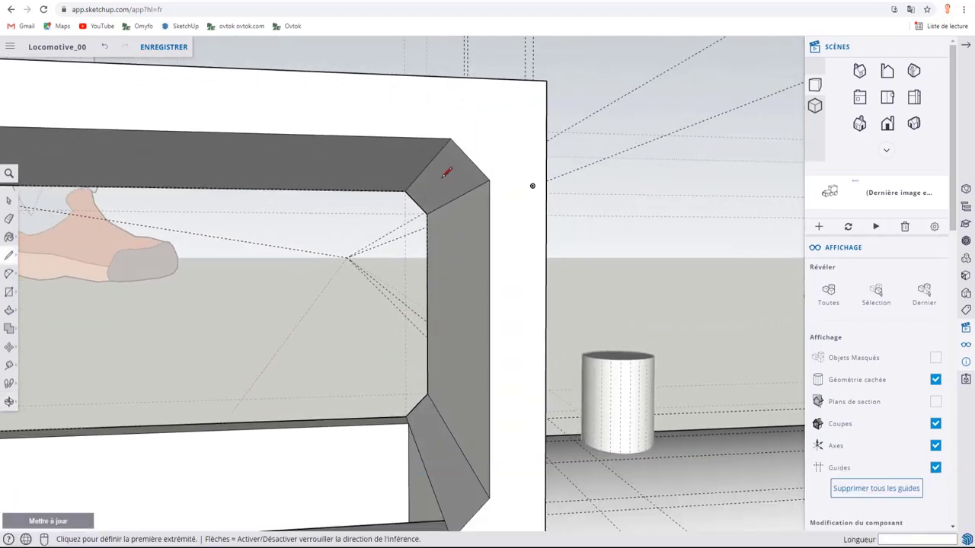
{"action": "mouse_move", "coordinate": [473, 169]}
{"action": "middle_mouse_down"}
{"action": "mouse_move", "coordinate": [355, 282]}
{"action": "mouse_move", "coordinate": [333, 270]}
{"action": "mouse_move", "coordinate": [283, 279]}
{"action": "mouse_move", "coordinate": [401, 249]}
{"action": "mouse_move", "coordinate": [333, 233]}
{"action": "mouse_move", "coordinate": [343, 234]}
{"action": "middle_mouse_up"}
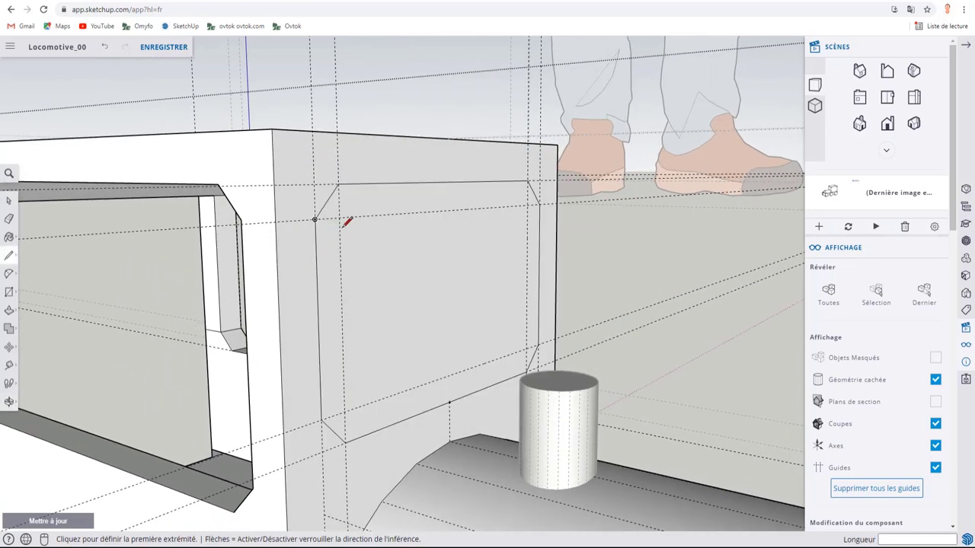
{"action": "left_click", "coordinate": [315, 256]}
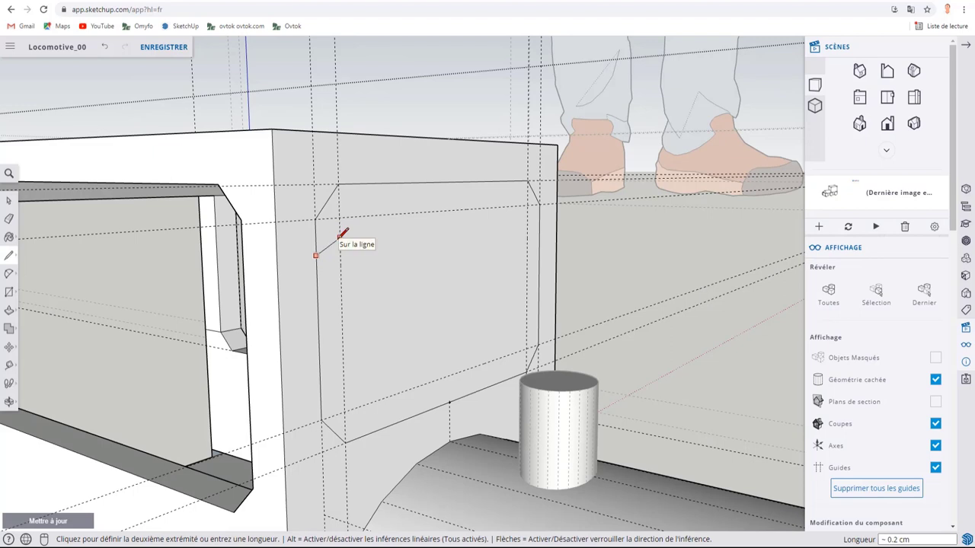
{"action": "left_click", "coordinate": [340, 237]}
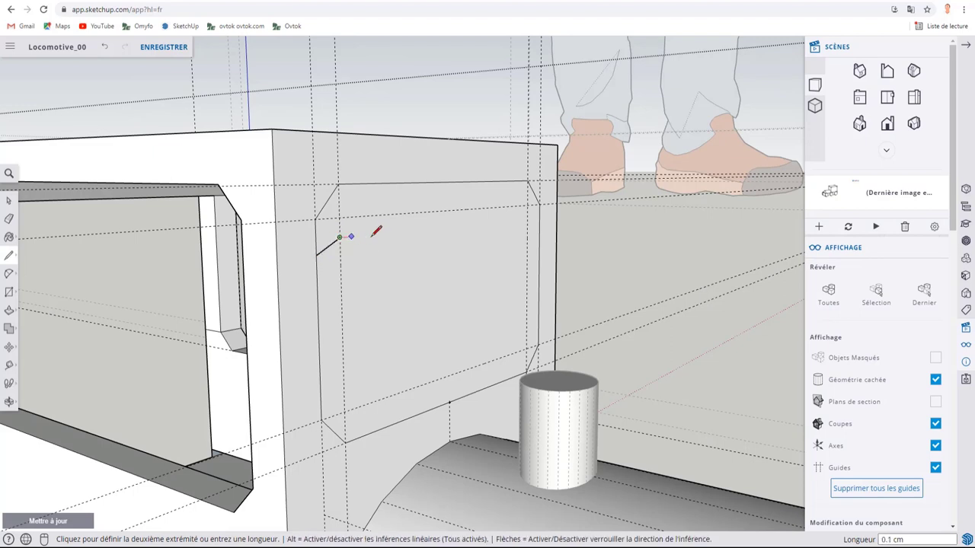
{"action": "left_click", "coordinate": [526, 220]}
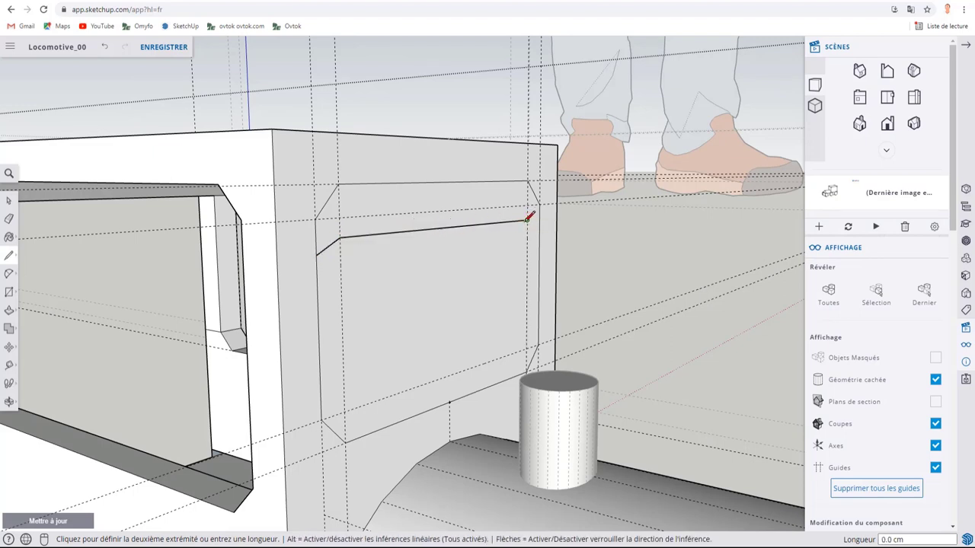
{"action": "left_click", "coordinate": [539, 226]}
{"action": "mouse_move", "coordinate": [457, 261]}
{"action": "middle_mouse_down"}
{"action": "mouse_move", "coordinate": [239, 255]}
{"action": "mouse_move", "coordinate": [427, 277]}
{"action": "middle_mouse_up"}
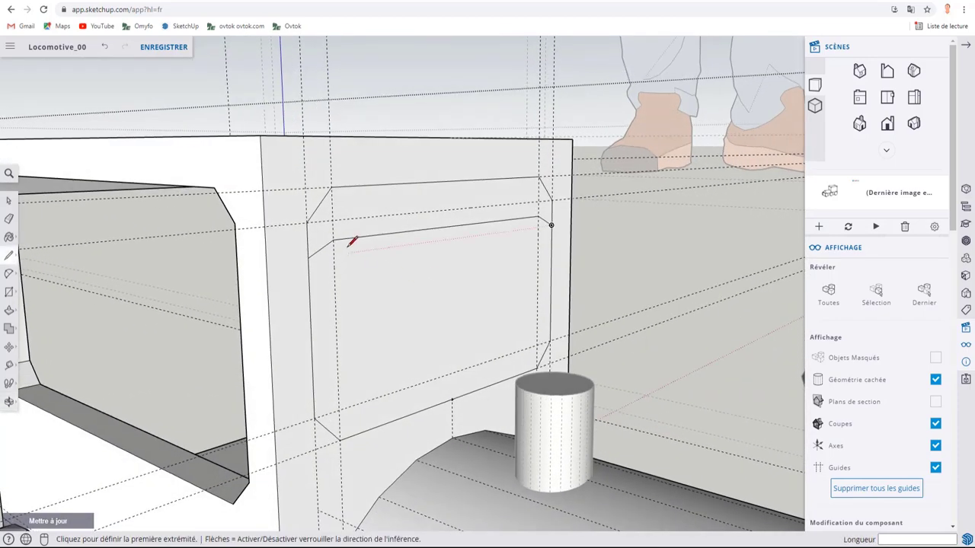
Step: Erase the slanted and top edges of the inner outline
{"action": "key", "text": "e"}
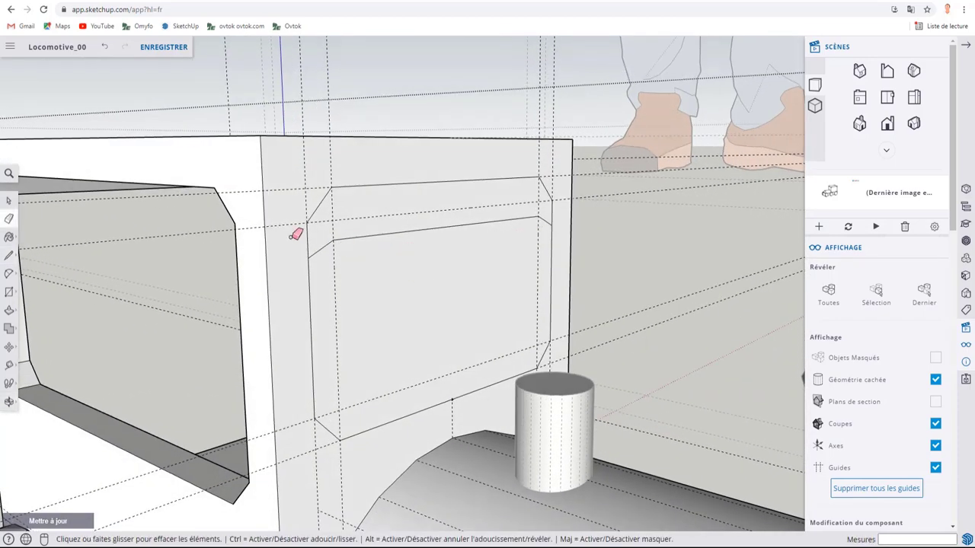
{"action": "left_click_drag", "start_coordinate": [311, 235], "coordinate": [472, 175]}
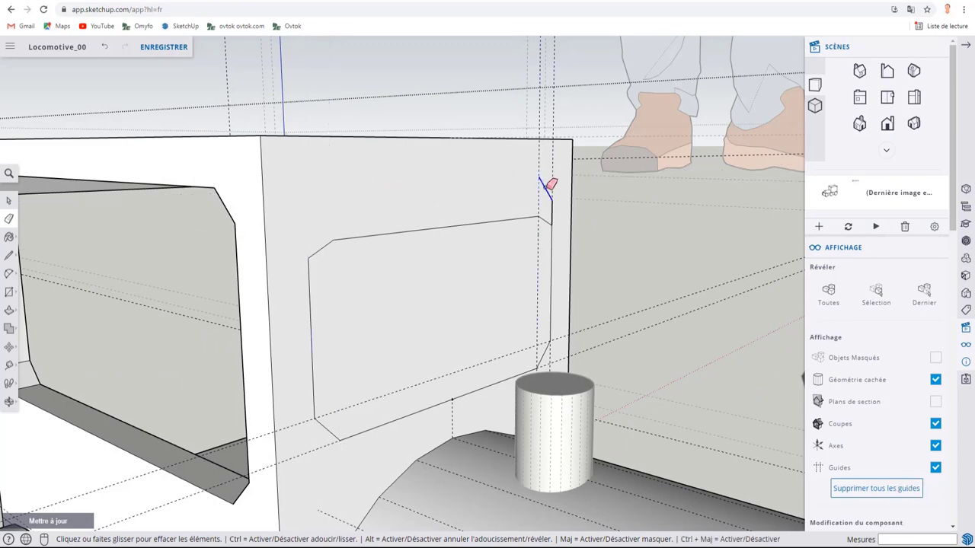
{"action": "middle_click_drag", "start_coordinate": [447, 276], "coordinate": [516, 283]}
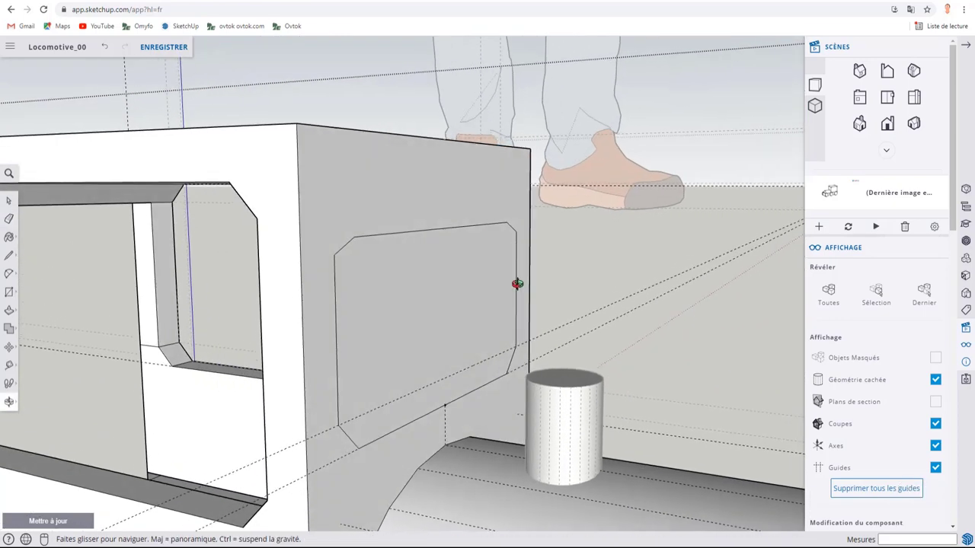
Step: Push the cab's side panel about 0.3 cm inward and check the recess from several angles
{"action": "key", "text": "p"}
{"action": "left_click", "coordinate": [461, 331]}
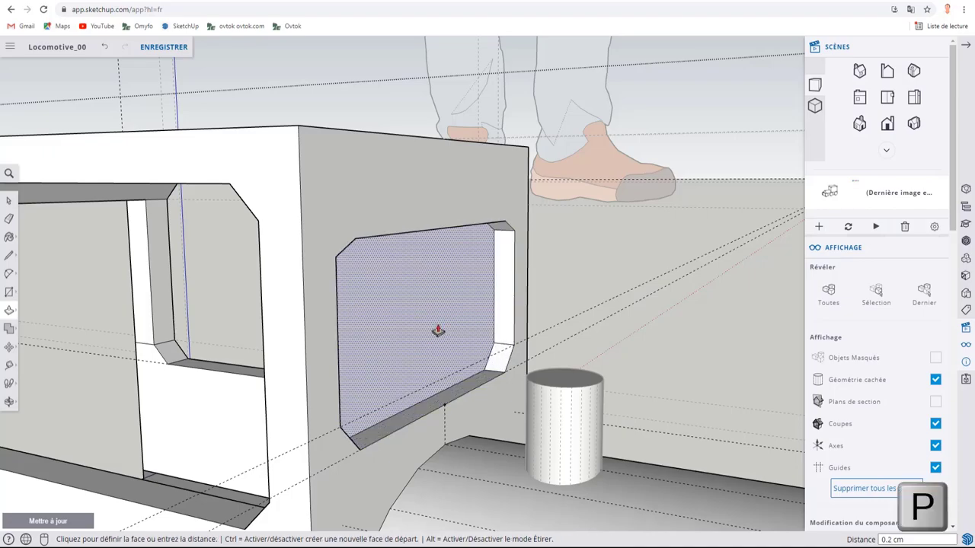
{"action": "left_click", "coordinate": [380, 331]}
{"action": "mouse_move", "coordinate": [374, 335]}
{"action": "middle_mouse_down"}
{"action": "mouse_move", "coordinate": [581, 342]}
{"action": "mouse_move", "coordinate": [394, 348]}
{"action": "mouse_move", "coordinate": [483, 278]}
{"action": "mouse_move", "coordinate": [587, 261]}
{"action": "mouse_move", "coordinate": [604, 278]}
{"action": "mouse_move", "coordinate": [598, 337]}
{"action": "mouse_move", "coordinate": [483, 311]}
{"action": "mouse_move", "coordinate": [407, 331]}
{"action": "mouse_move", "coordinate": [412, 343]}
{"action": "middle_mouse_up"}
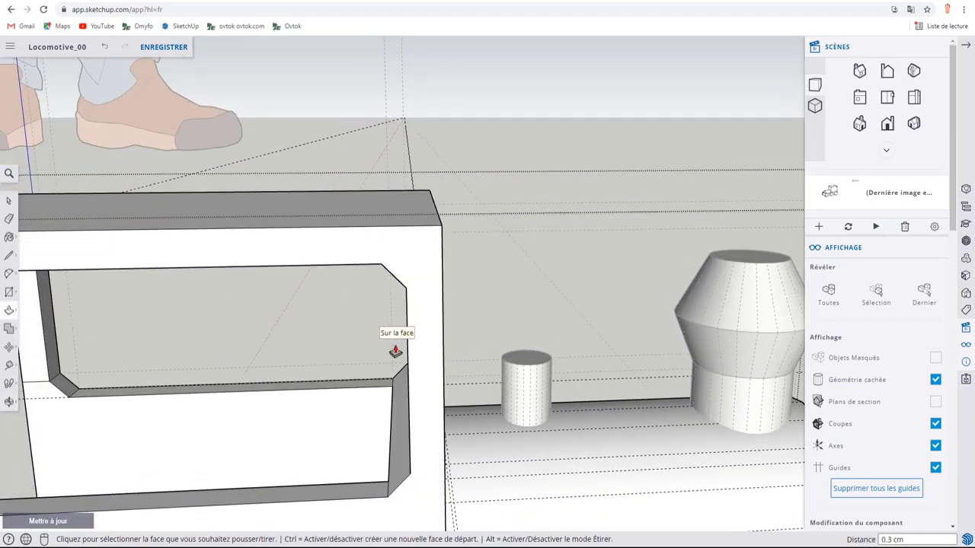
{"action": "scroll", "coordinate": [385, 344], "scroll_direction": "down", "scroll_amount": 4}
{"action": "mouse_move", "coordinate": [320, 343]}
{"action": "middle_mouse_down"}
{"action": "mouse_move", "coordinate": [432, 355]}
{"action": "mouse_move", "coordinate": [429, 343]}
{"action": "mouse_move", "coordinate": [310, 359]}
{"action": "mouse_move", "coordinate": [217, 355]}
{"action": "mouse_move", "coordinate": [231, 366]}
{"action": "mouse_move", "coordinate": [211, 359]}
{"action": "mouse_move", "coordinate": [288, 337]}
{"action": "mouse_move", "coordinate": [345, 337]}
{"action": "middle_mouse_up"}
{"action": "scroll", "coordinate": [232, 365], "scroll_direction": "down", "scroll_amount": 3}
{"action": "scroll", "coordinate": [345, 337], "scroll_direction": "down", "scroll_amount": 2}
{"action": "mouse_move", "coordinate": [326, 298]}
{"action": "middle_mouse_down"}
{"action": "mouse_move", "coordinate": [272, 263]}
{"action": "mouse_move", "coordinate": [290, 311]}
{"action": "middle_mouse_up"}
{"action": "scroll", "coordinate": [290, 311], "scroll_direction": "up", "scroll_amount": 2}
Step: Copy the cab's roof face just above the cab and extrude it 0.3 cm thick
{"action": "key", "text": "space"}
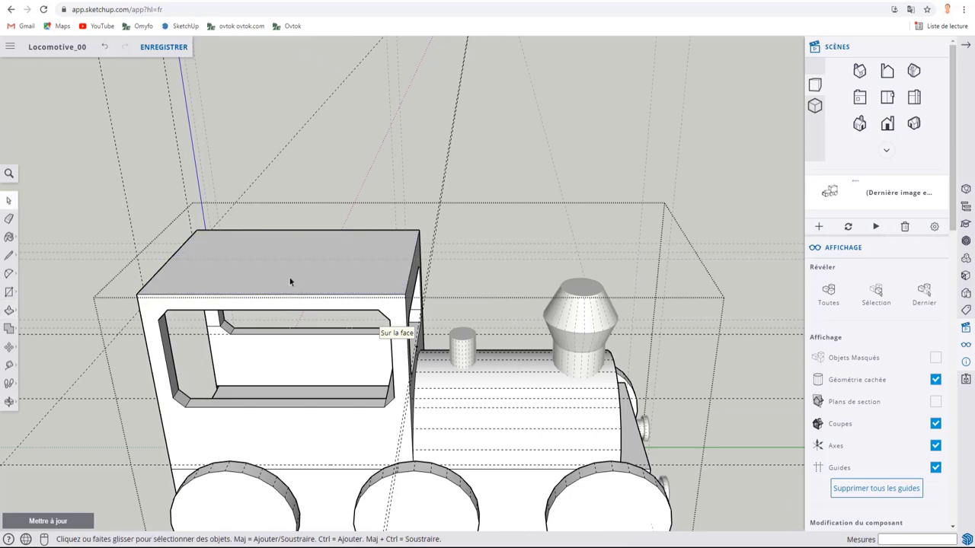
{"action": "key", "text": "m"}
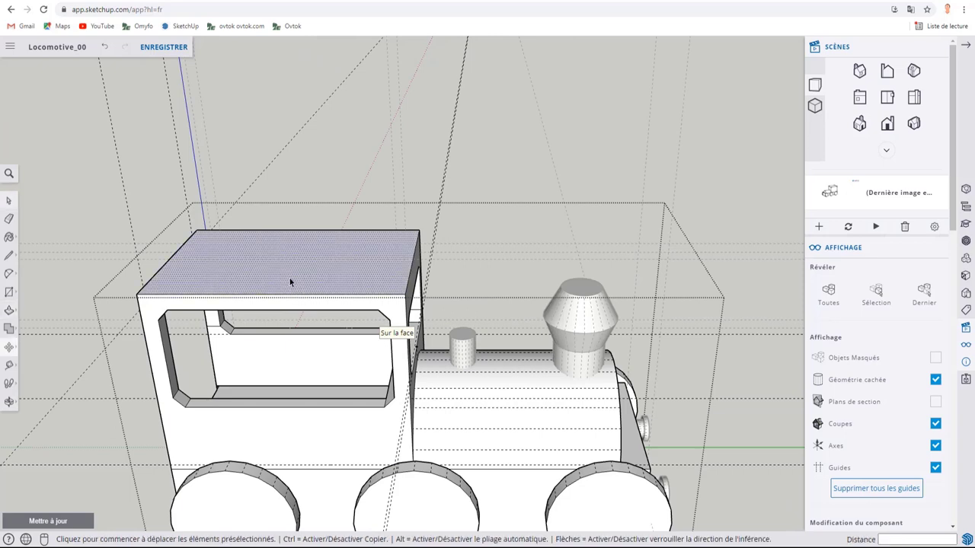
{"action": "left_click", "coordinate": [289, 280]}
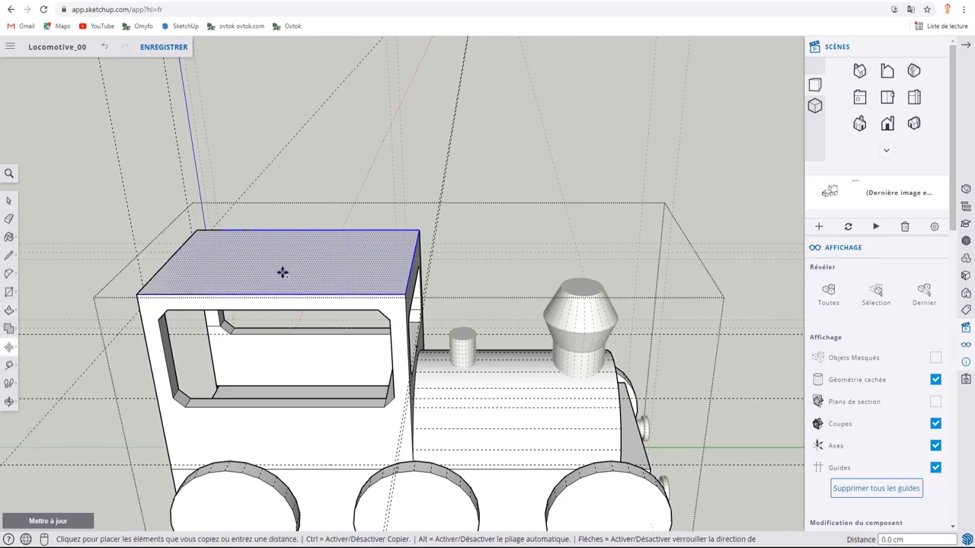
{"action": "key", "text": "ctrl"}
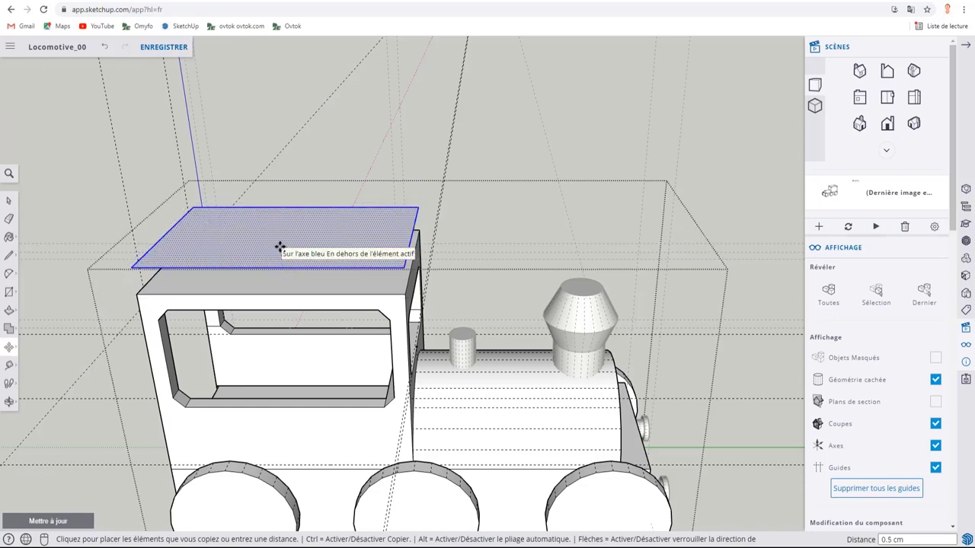
{"action": "left_click", "coordinate": [299, 254]}
{"action": "key", "text": "p"}
{"action": "left_click", "coordinate": [299, 253]}
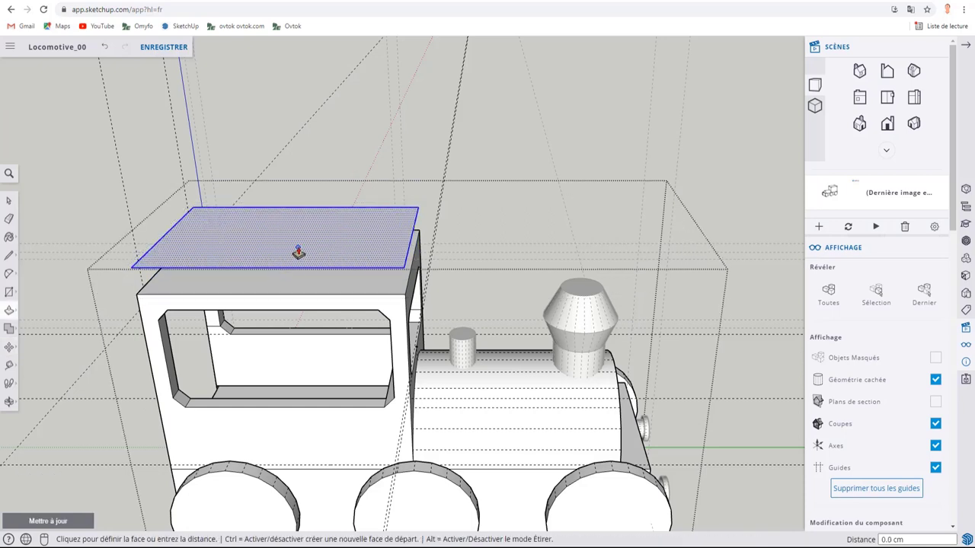
{"action": "left_click", "coordinate": [312, 246]}
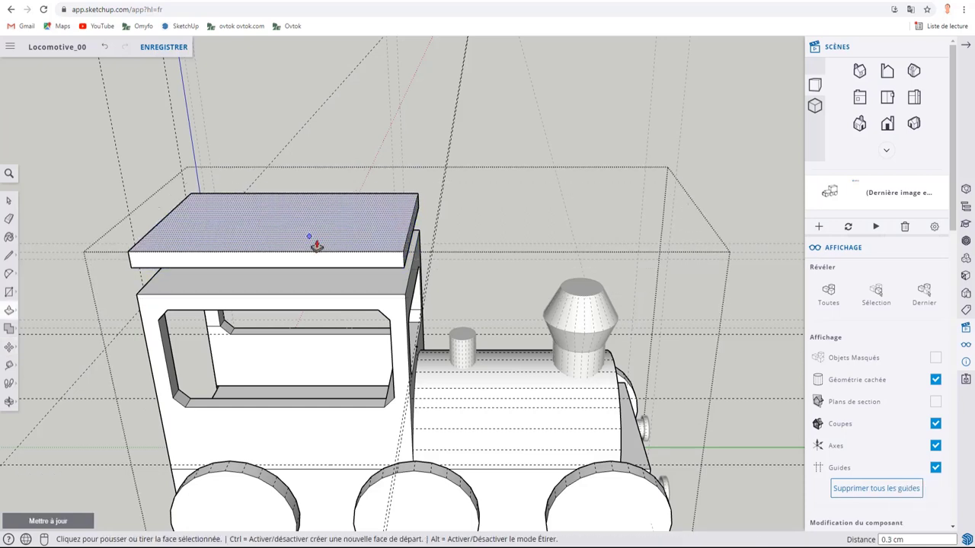
{"action": "scroll", "coordinate": [319, 246], "scroll_direction": "up", "scroll_amount": 2}
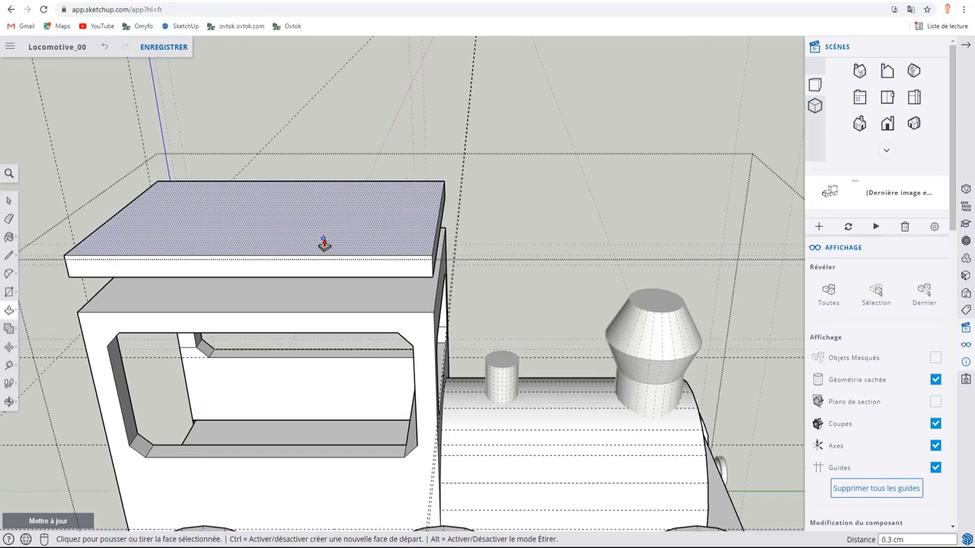
Step: Inside the locomotive group, select the whole roof slab and make it its own group
{"action": "key", "text": "space"}
{"action": "triple_click", "coordinate": [325, 240]}
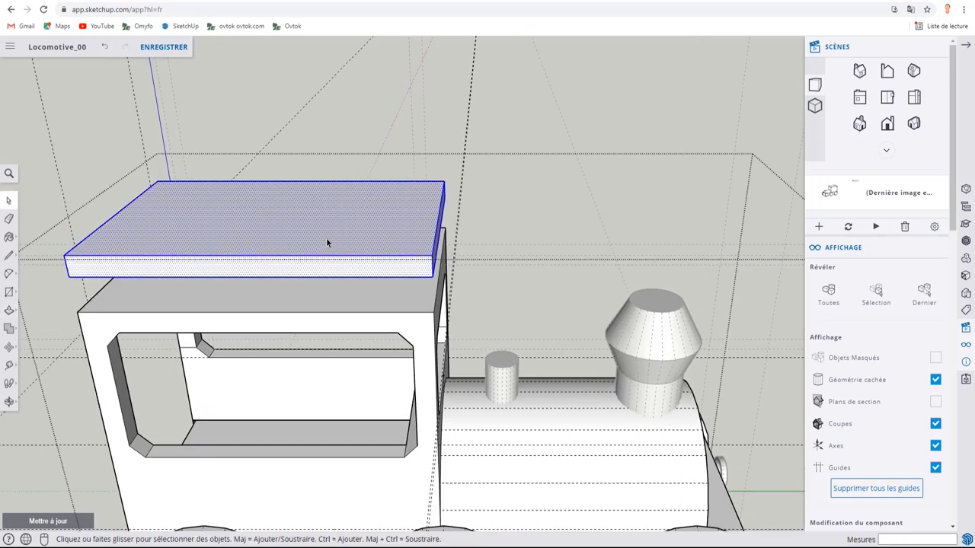
{"action": "left_click", "coordinate": [346, 124]}
{"action": "left_click", "coordinate": [322, 232]}
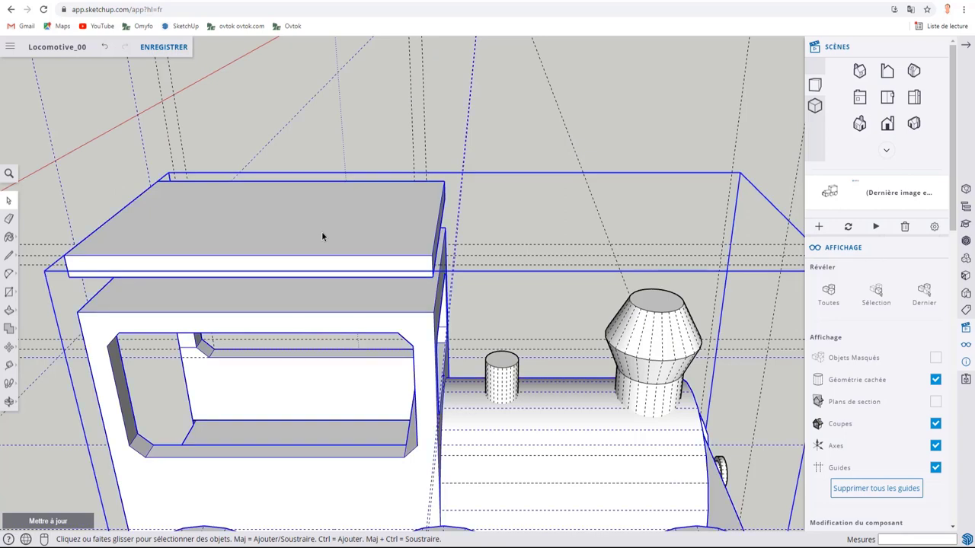
{"action": "double_click", "coordinate": [321, 232]}
{"action": "triple_click", "coordinate": [322, 232]}
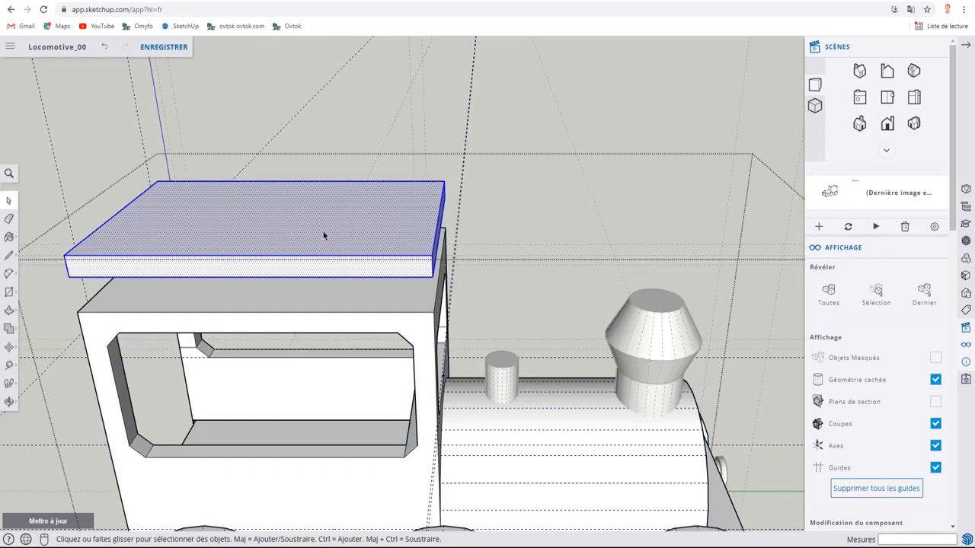
{"action": "right_click", "coordinate": [323, 235]}
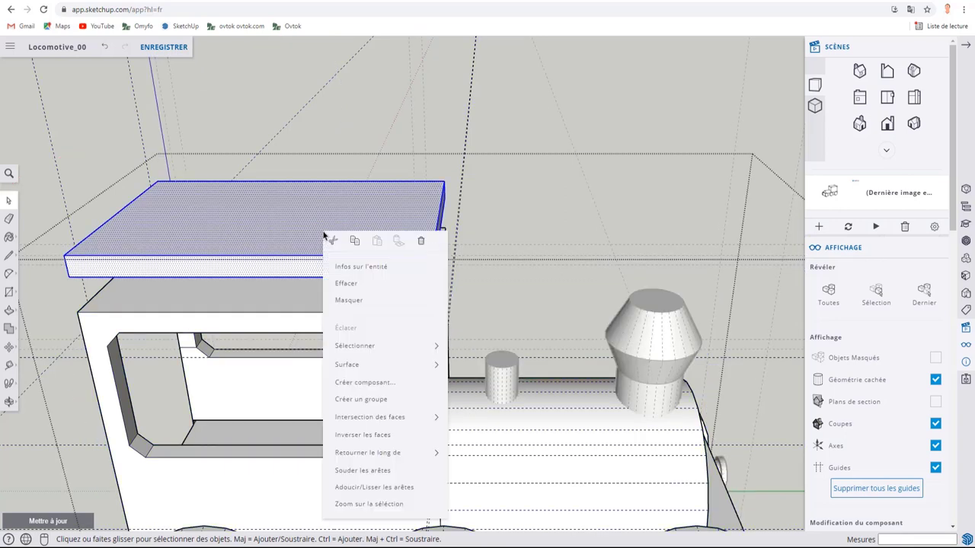
{"action": "left_click", "coordinate": [362, 400]}
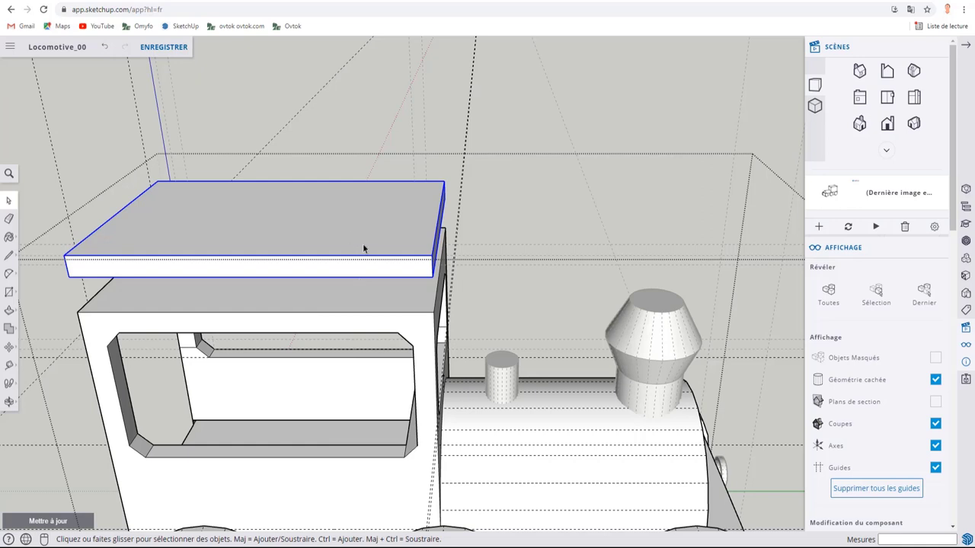
{"action": "key", "text": "s"}
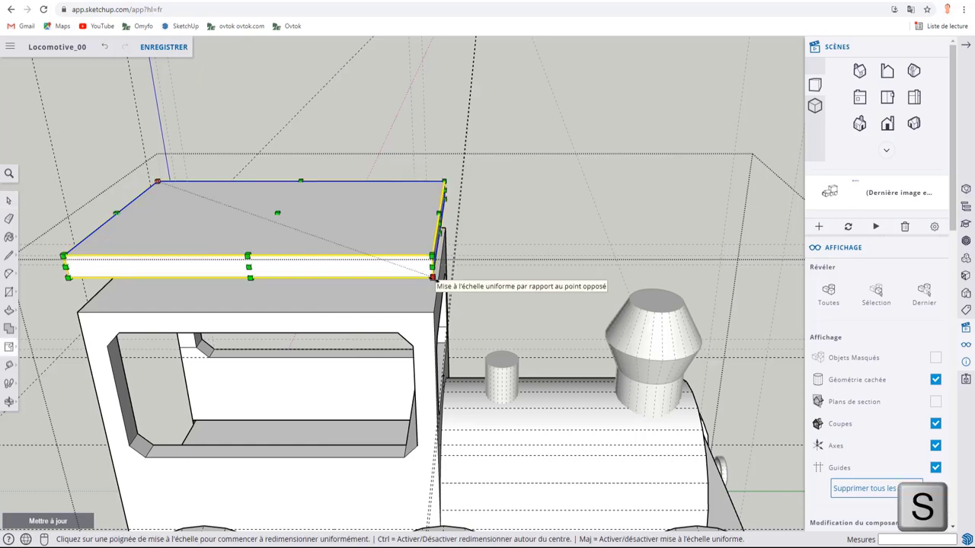
Step: Scale the roof slab uniformly by 1.11 about its centre and lower it onto the cab
{"action": "key", "text": "ctrl"}
{"action": "left_click_drag", "start_coordinate": [432, 277], "coordinate": [453, 259]}
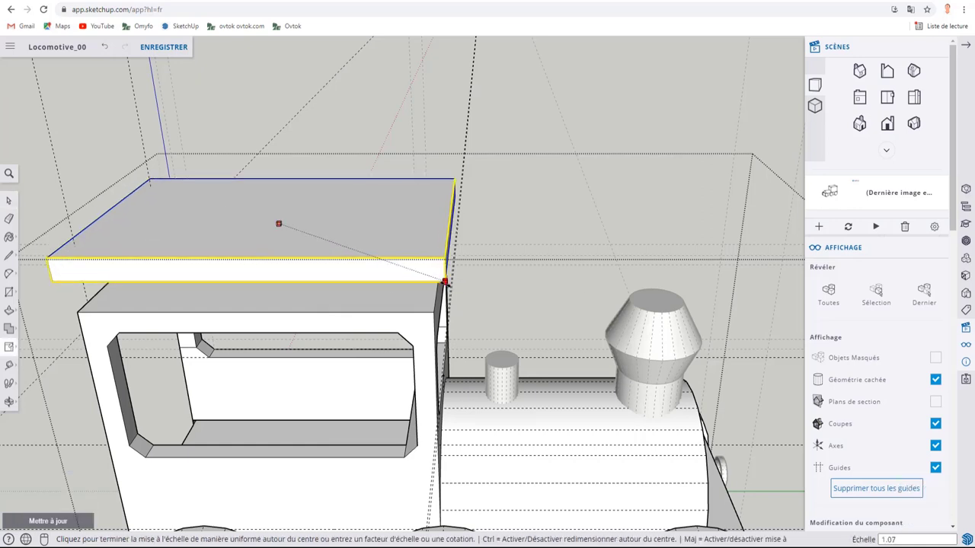
{"action": "scroll", "coordinate": [453, 259], "scroll_direction": "down", "scroll_amount": 3}
{"action": "mouse_move", "coordinate": [439, 225]}
{"action": "middle_mouse_down"}
{"action": "mouse_move", "coordinate": [692, 217]}
{"action": "mouse_move", "coordinate": [446, 366]}
{"action": "mouse_move", "coordinate": [547, 287]}
{"action": "mouse_move", "coordinate": [390, 312]}
{"action": "mouse_move", "coordinate": [348, 256]}
{"action": "middle_mouse_up"}
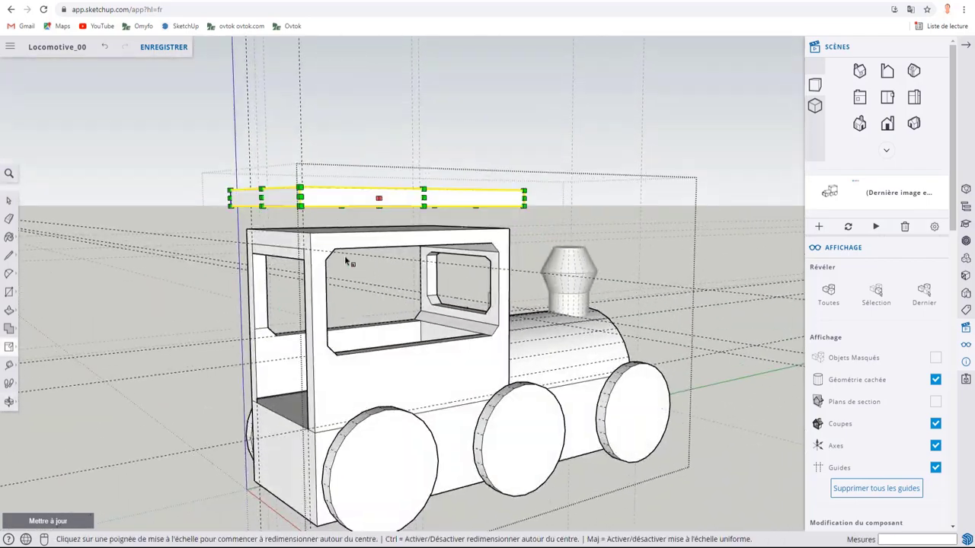
{"action": "scroll", "coordinate": [429, 171], "scroll_direction": "up", "scroll_amount": 4}
{"action": "key", "text": "m"}
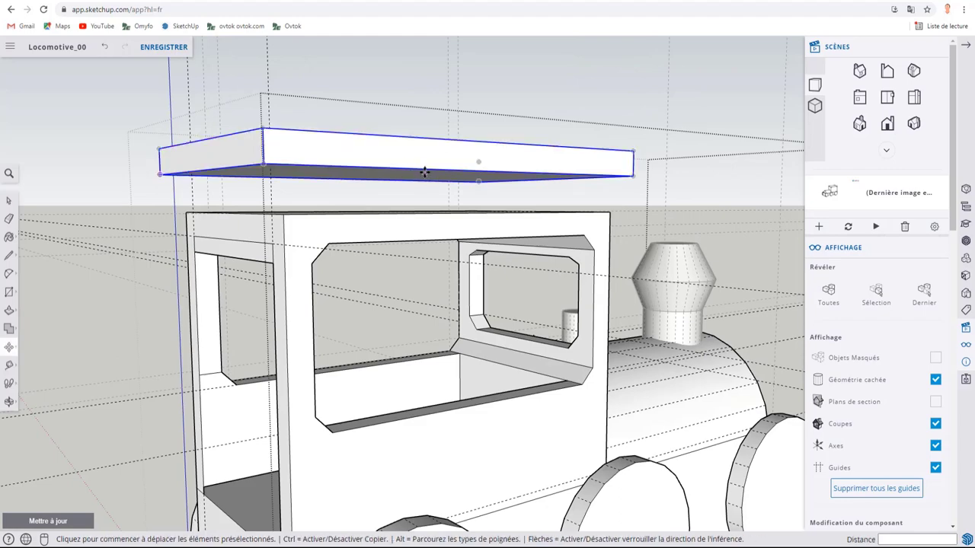
{"action": "left_click", "coordinate": [425, 169]}
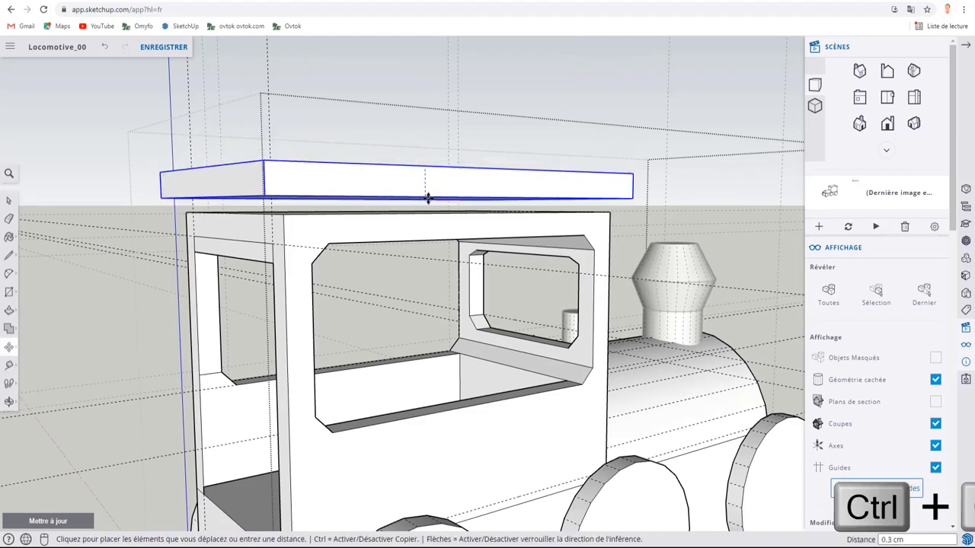
{"action": "mouse_move", "coordinate": [427, 213]}
{"action": "middle_mouse_down"}
{"action": "mouse_move", "coordinate": [409, 220]}
{"action": "mouse_move", "coordinate": [417, 361]}
{"action": "middle_mouse_up"}
Step: Inside the roof group, shrink the top face to 0.94 about its centre for sloped edges
{"action": "key", "text": "space"}
{"action": "double_click", "coordinate": [415, 359]}
{"action": "left_click", "coordinate": [415, 363]}
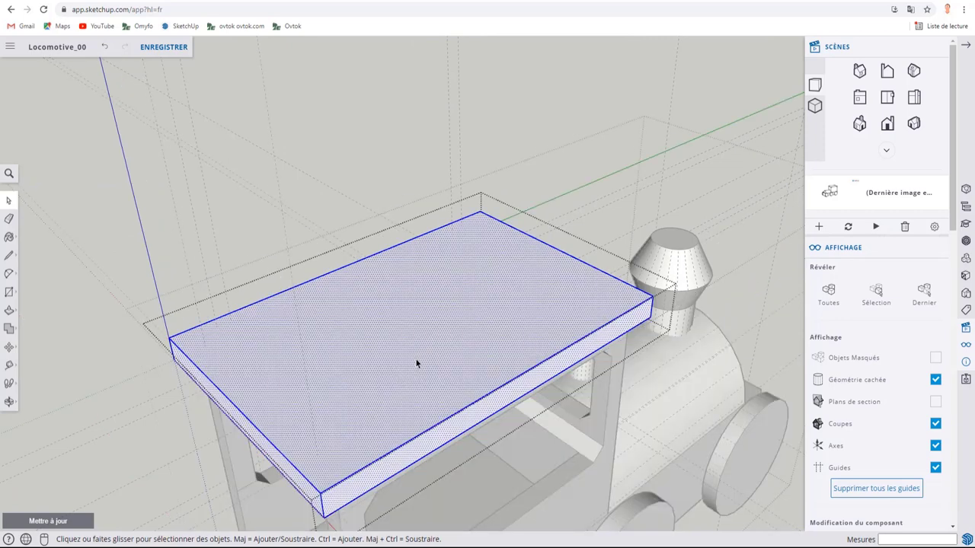
{"action": "double_click", "coordinate": [412, 367]}
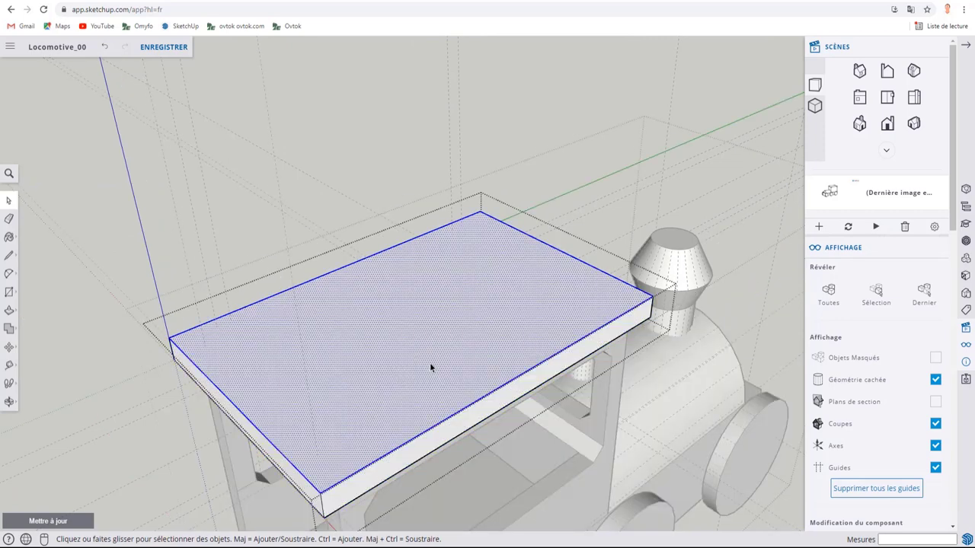
{"action": "mouse_move", "coordinate": [430, 362]}
{"action": "middle_mouse_down"}
{"action": "mouse_move", "coordinate": [297, 353]}
{"action": "mouse_move", "coordinate": [508, 418]}
{"action": "middle_mouse_up"}
{"action": "key", "text": "s"}
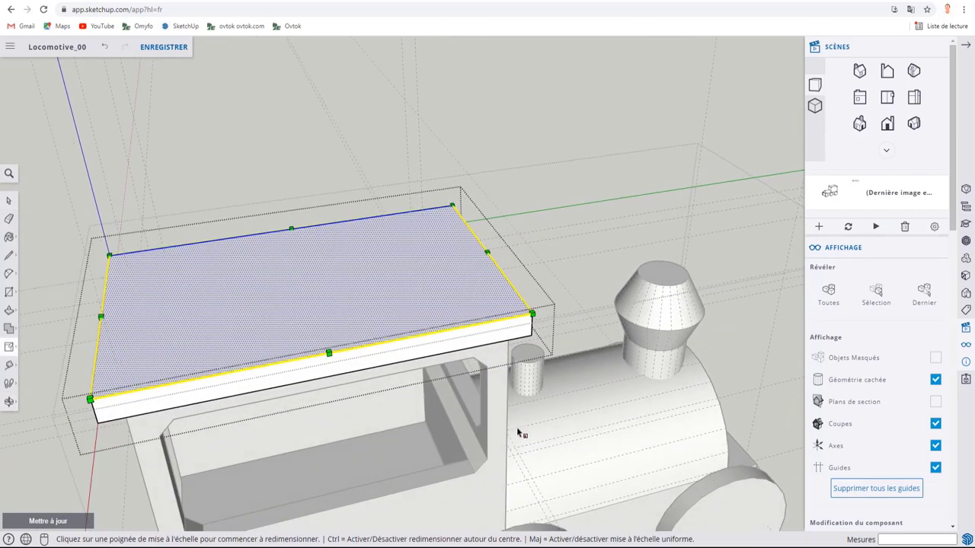
{"action": "key", "text": "ctrl"}
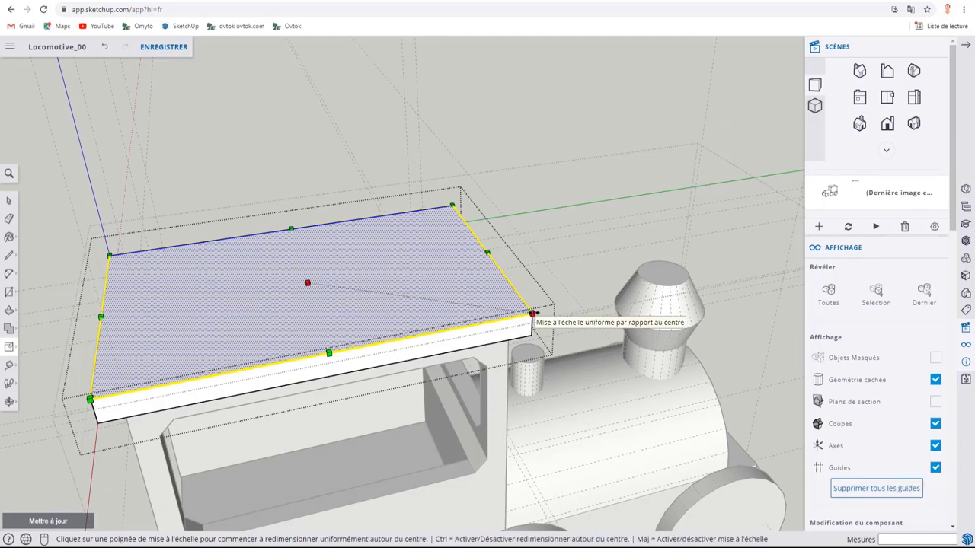
{"action": "left_click", "coordinate": [532, 313]}
{"action": "left_click", "coordinate": [505, 309]}
{"action": "mouse_move", "coordinate": [505, 309]}
{"action": "middle_mouse_down"}
{"action": "mouse_move", "coordinate": [454, 324]}
{"action": "mouse_move", "coordinate": [562, 235]}
{"action": "mouse_move", "coordinate": [670, 276]}
{"action": "mouse_move", "coordinate": [537, 342]}
{"action": "mouse_move", "coordinate": [689, 311]}
{"action": "middle_mouse_up"}
Step: Copy the rear buffer with Move and Ctrl into empty space right of the locomotive
{"action": "scroll", "coordinate": [689, 311], "scroll_direction": "down", "scroll_amount": 3}
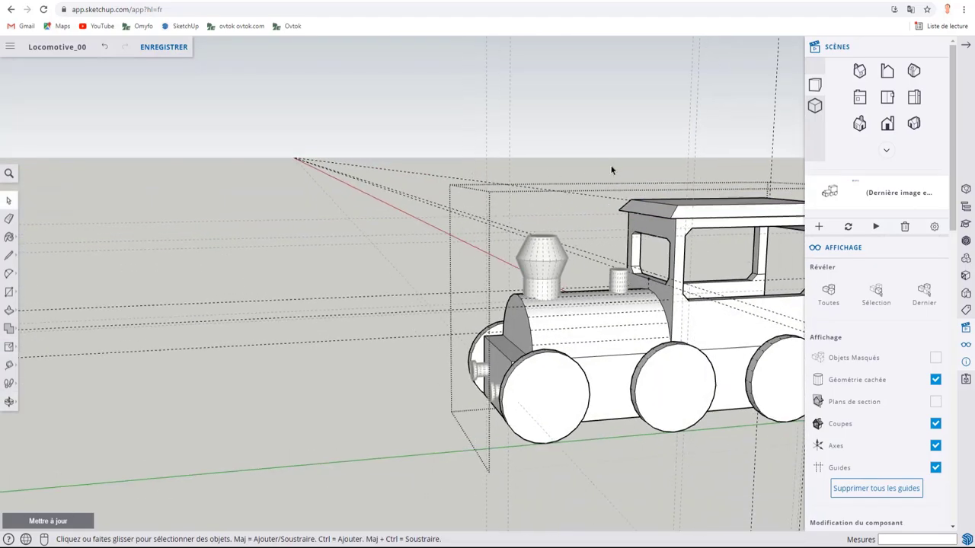
{"action": "middle_click_drag", "start_coordinate": [612, 168], "coordinate": [376, 154], "text": "shift"}
{"action": "mouse_move", "coordinate": [355, 460]}
{"action": "middle_mouse_down"}
{"action": "mouse_move", "coordinate": [426, 442]}
{"action": "mouse_move", "coordinate": [307, 438]}
{"action": "mouse_move", "coordinate": [251, 475]}
{"action": "mouse_move", "coordinate": [304, 412]}
{"action": "middle_mouse_up"}
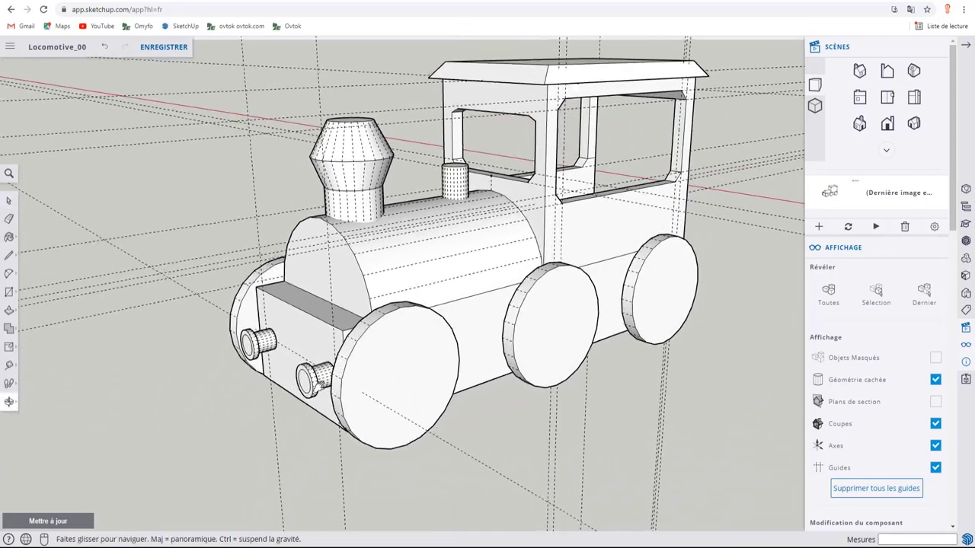
{"action": "scroll", "coordinate": [317, 395], "scroll_direction": "up", "scroll_amount": 3}
{"action": "scroll", "coordinate": [347, 371], "scroll_direction": "down", "scroll_amount": 3}
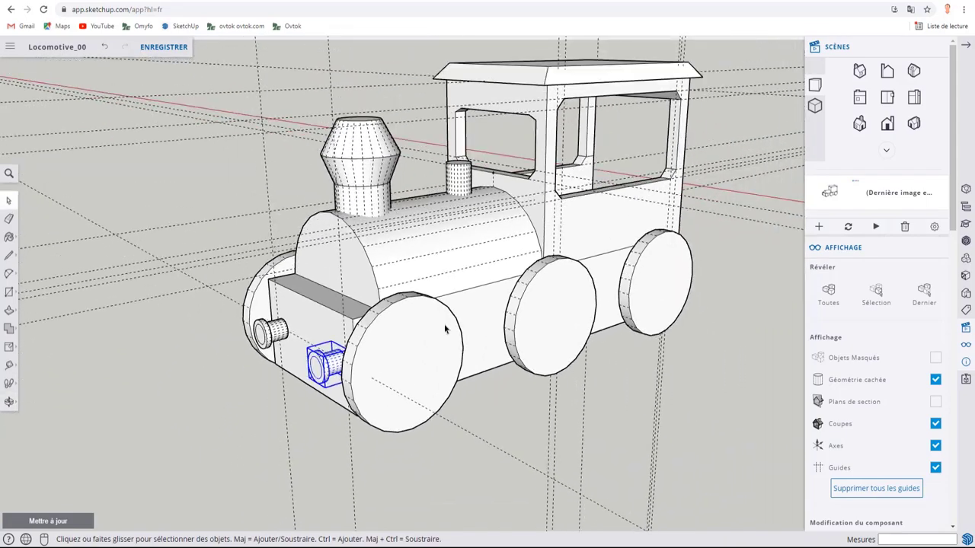
{"action": "mouse_move", "coordinate": [444, 324]}
{"action": "middle_mouse_down"}
{"action": "mouse_move", "coordinate": [366, 322]}
{"action": "mouse_move", "coordinate": [353, 385]}
{"action": "mouse_move", "coordinate": [298, 365]}
{"action": "middle_mouse_up"}
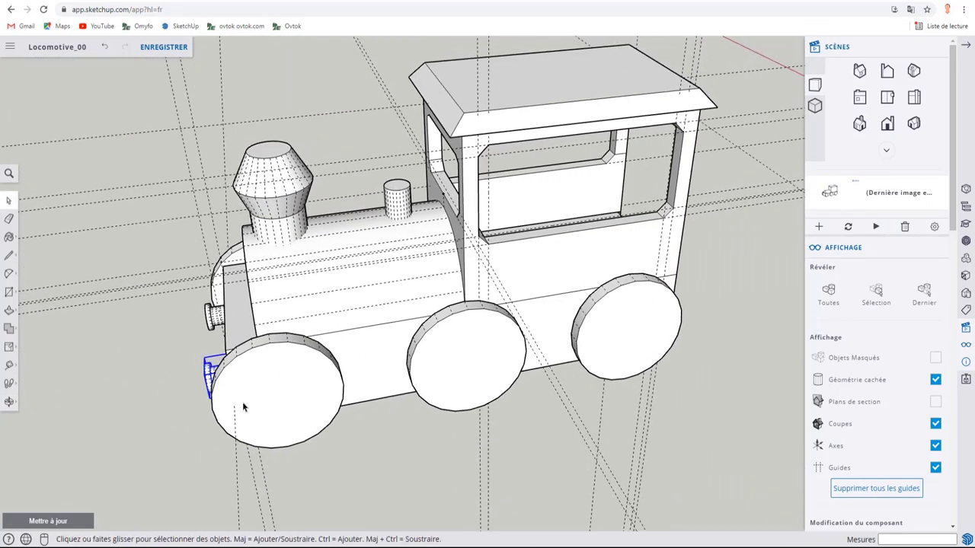
{"action": "key", "text": "m"}
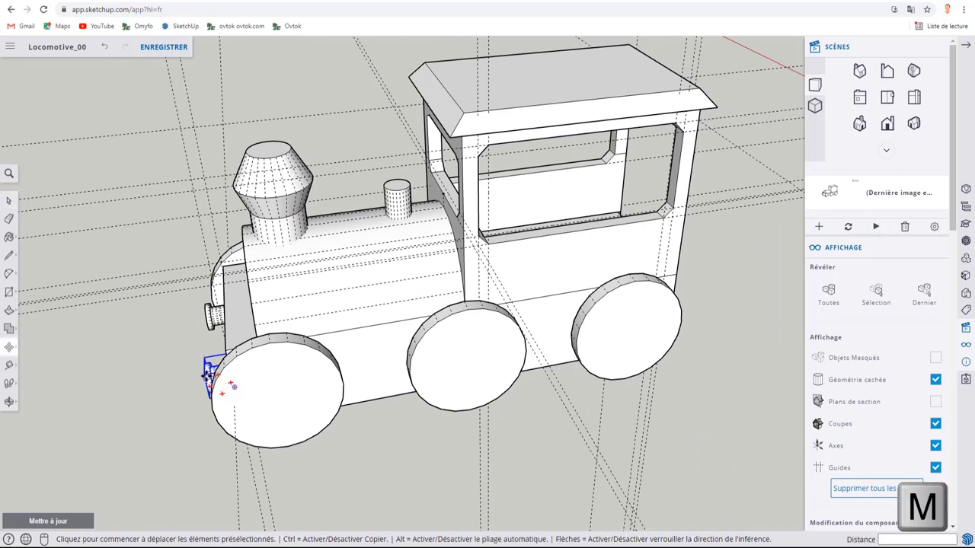
{"action": "left_click", "coordinate": [208, 371]}
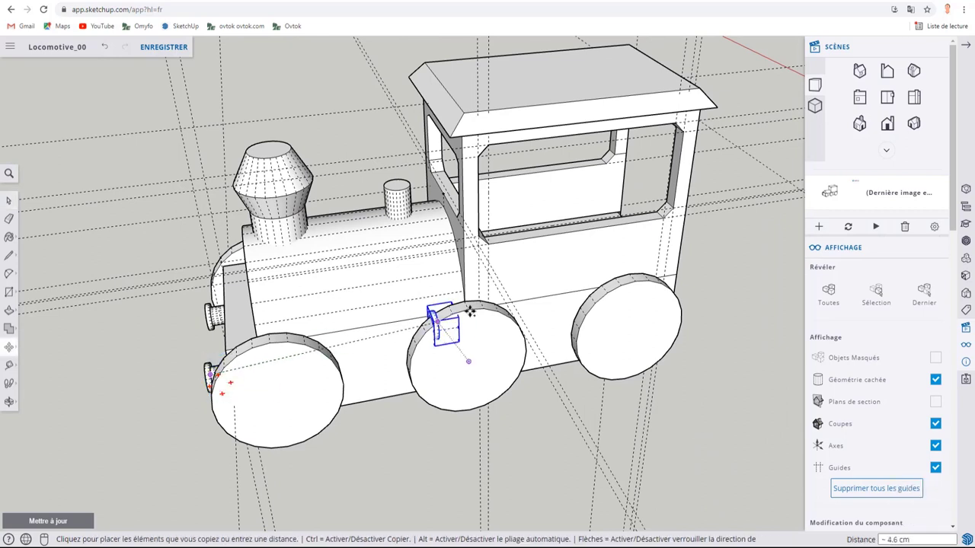
{"action": "key", "text": "ctrl"}
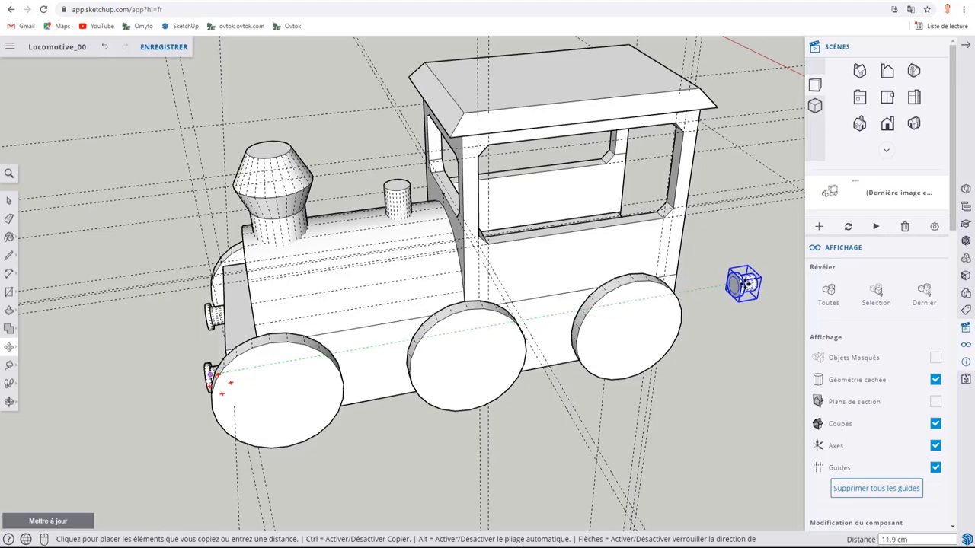
{"action": "left_click", "coordinate": [746, 283]}
{"action": "scroll", "coordinate": [416, 389], "scroll_direction": "up", "scroll_amount": 3}
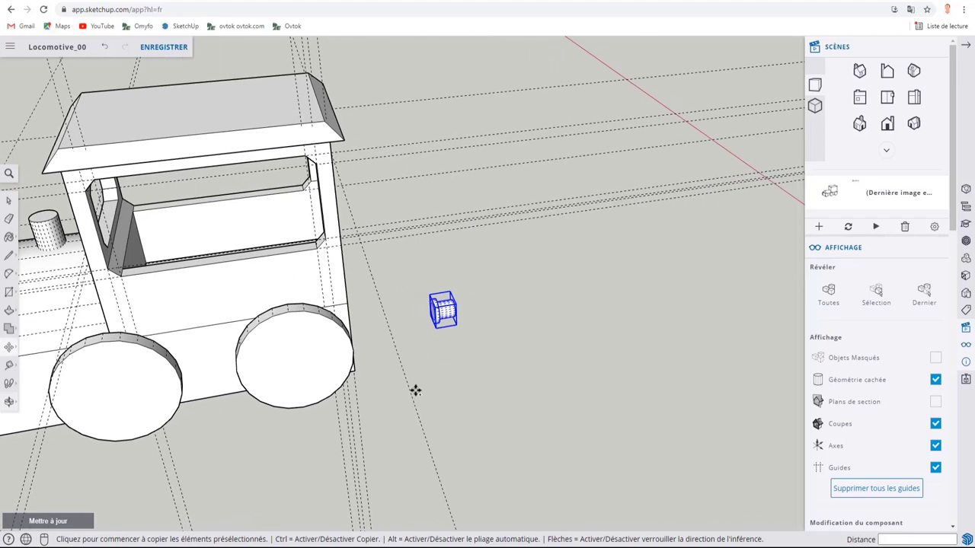
{"action": "scroll", "coordinate": [416, 344], "scroll_direction": "up", "scroll_amount": 3}
{"action": "scroll", "coordinate": [470, 296], "scroll_direction": "up", "scroll_amount": 4}
{"action": "scroll", "coordinate": [470, 295], "scroll_direction": "up", "scroll_amount": 2}
{"action": "scroll", "coordinate": [445, 297], "scroll_direction": "up", "scroll_amount": 2}
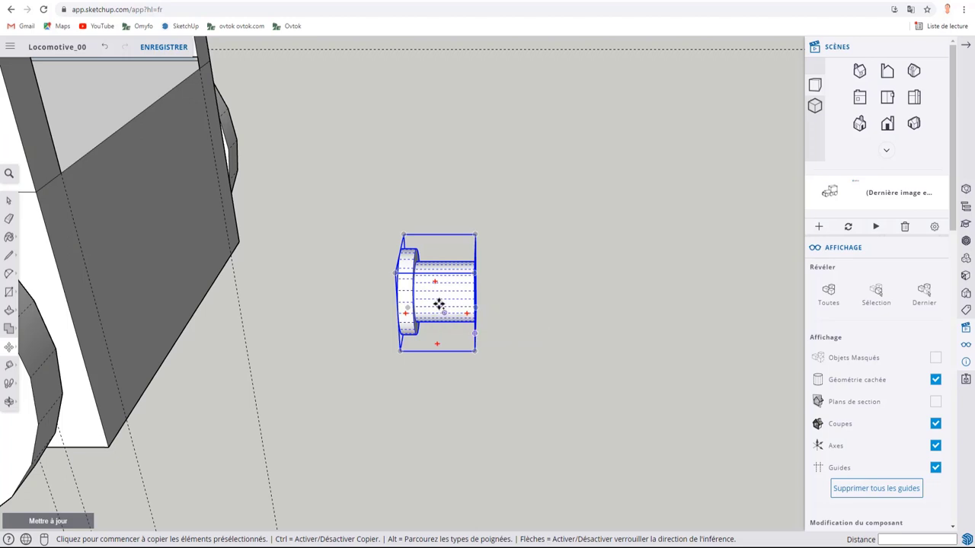
Step: Flip the buffer copy by scaling it -1 along the green axis
{"action": "key", "text": "s"}
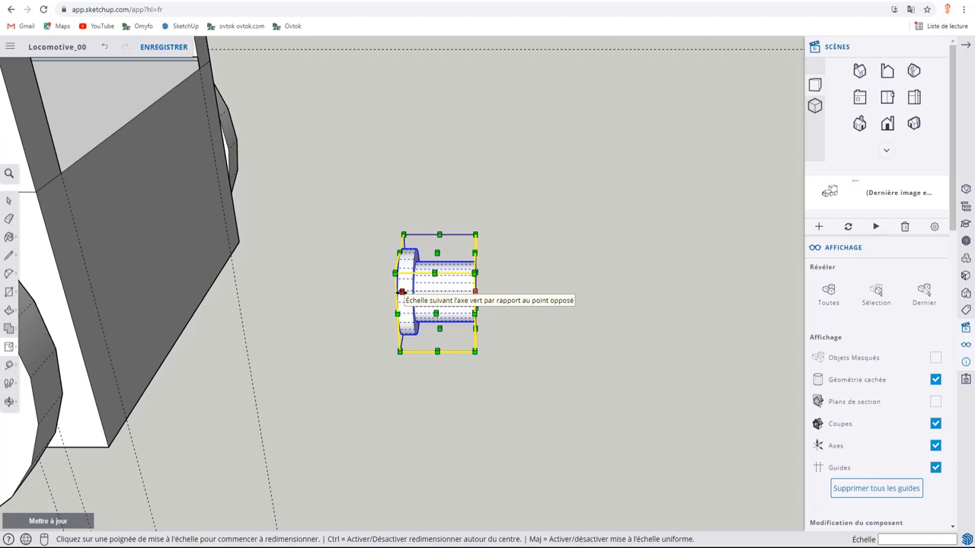
{"action": "left_click", "coordinate": [401, 291]}
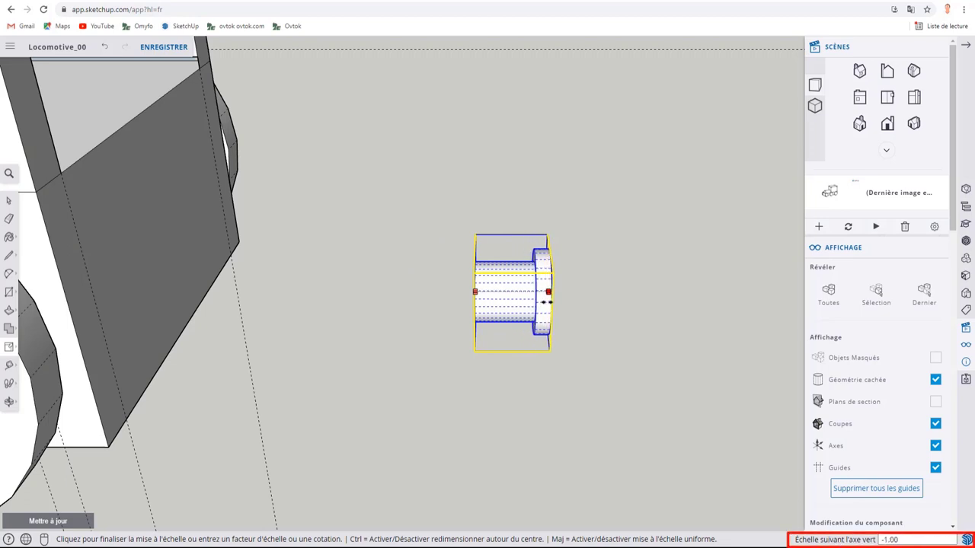
{"action": "left_click", "coordinate": [551, 308]}
{"action": "mouse_move", "coordinate": [551, 328]}
{"action": "middle_mouse_down"}
{"action": "mouse_move", "coordinate": [467, 363]}
{"action": "mouse_move", "coordinate": [337, 320]}
{"action": "mouse_move", "coordinate": [185, 426]}
{"action": "mouse_move", "coordinate": [261, 396]}
{"action": "mouse_move", "coordinate": [148, 504]}
{"action": "mouse_move", "coordinate": [305, 358]}
{"action": "mouse_move", "coordinate": [266, 333]}
{"action": "mouse_move", "coordinate": [320, 278]}
{"action": "middle_mouse_up"}
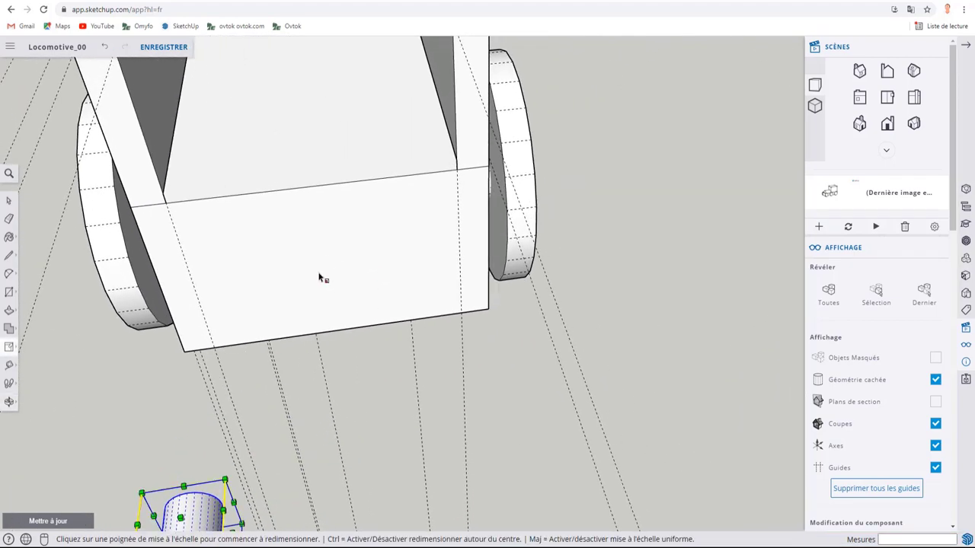
Step: Pull guides about 1.5 cm and 1.1 cm inward from the rear face's wheel and top edges
{"action": "key", "text": "t"}
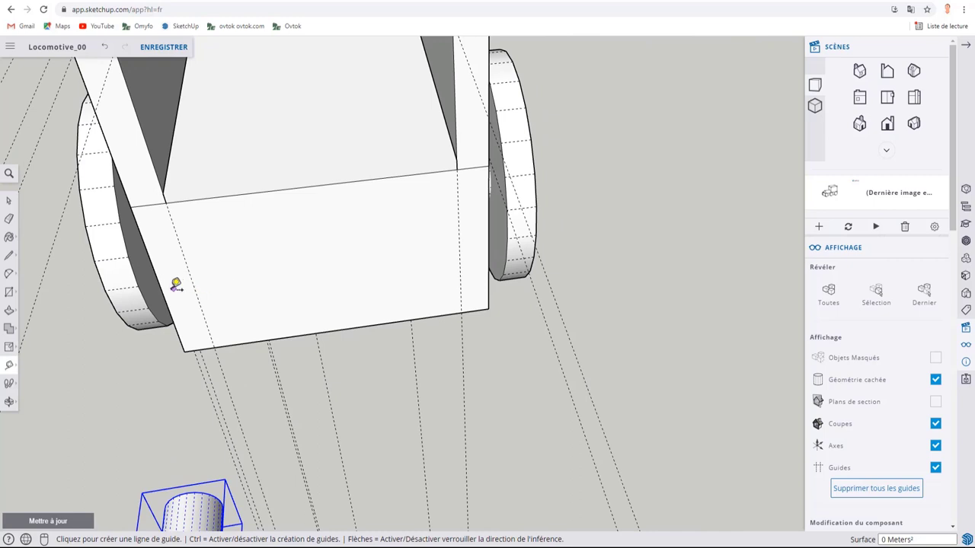
{"action": "left_click", "coordinate": [163, 294]}
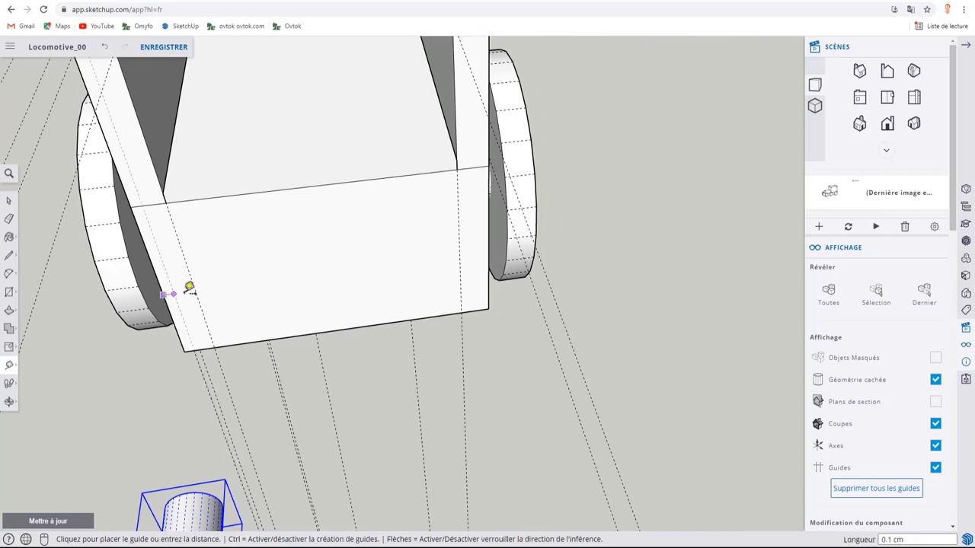
{"action": "left_click", "coordinate": [346, 322]}
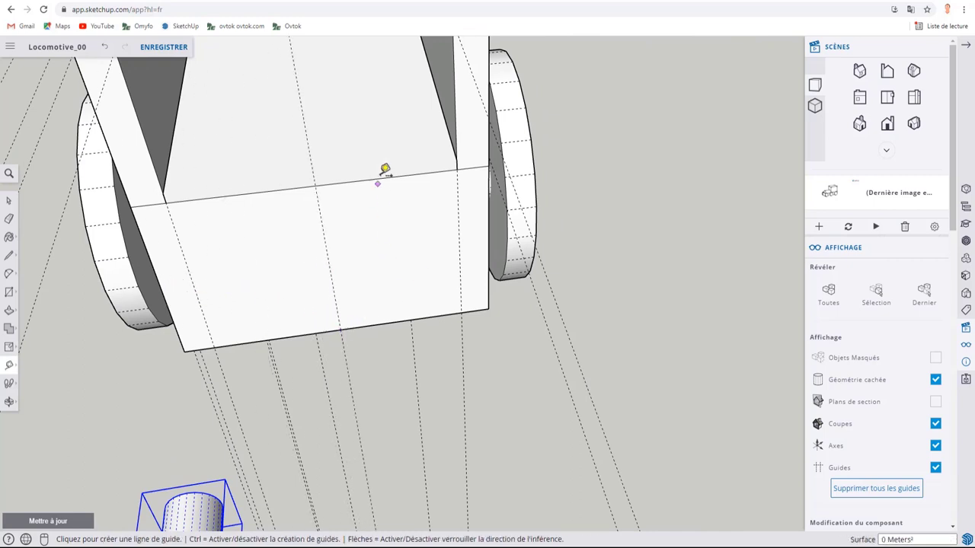
{"action": "left_click", "coordinate": [428, 174]}
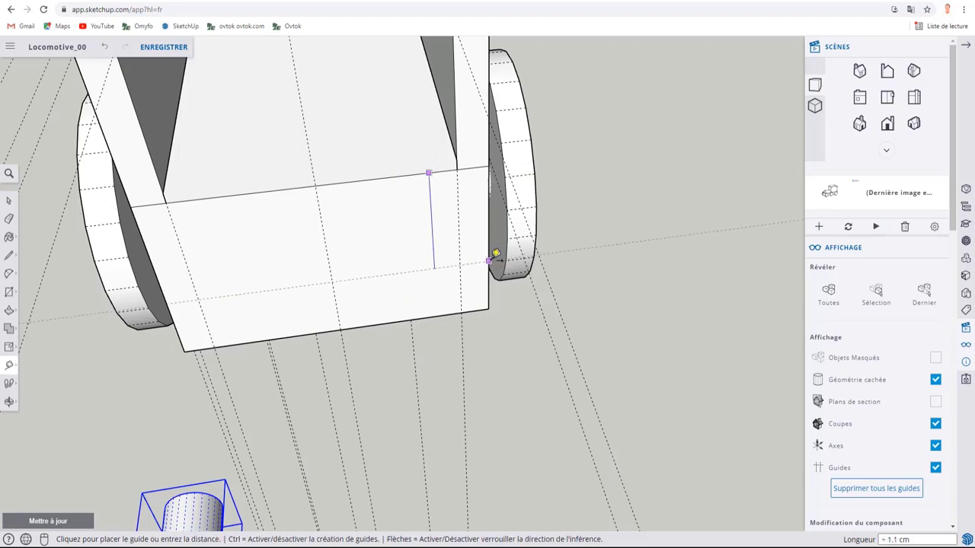
{"action": "middle_click_drag", "start_coordinate": [374, 322], "coordinate": [561, 251]}
{"action": "scroll", "coordinate": [464, 307], "scroll_direction": "down", "scroll_amount": 5}
{"action": "mouse_move", "coordinate": [463, 307]}
{"action": "middle_mouse_down"}
{"action": "mouse_move", "coordinate": [592, 371]}
{"action": "mouse_move", "coordinate": [457, 251]}
{"action": "middle_mouse_up"}
{"action": "scroll", "coordinate": [489, 302], "scroll_direction": "up", "scroll_amount": 5}
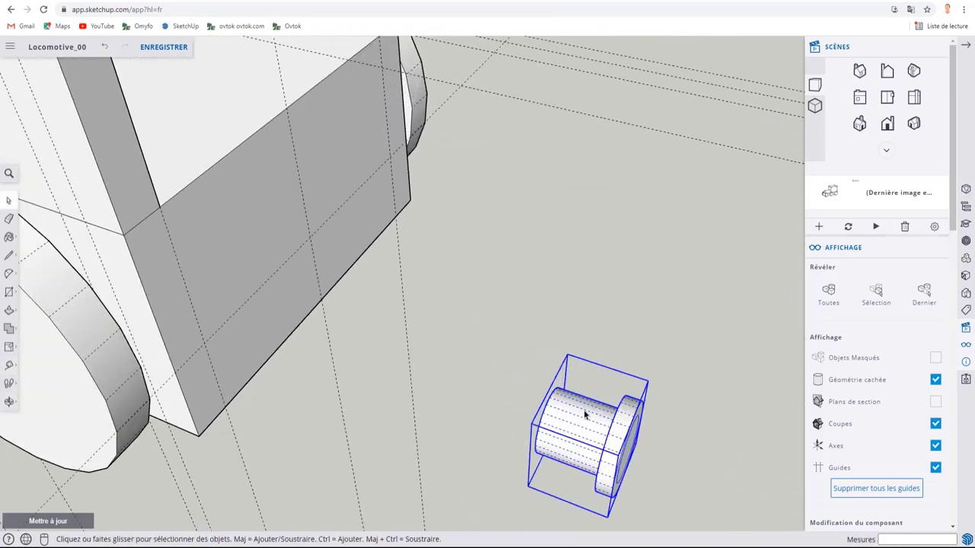
Step: Move the mirrored buffer onto the locomotive's end face and shift it sideways to the marked position
{"action": "key", "text": "m"}
{"action": "left_click", "coordinate": [581, 411]}
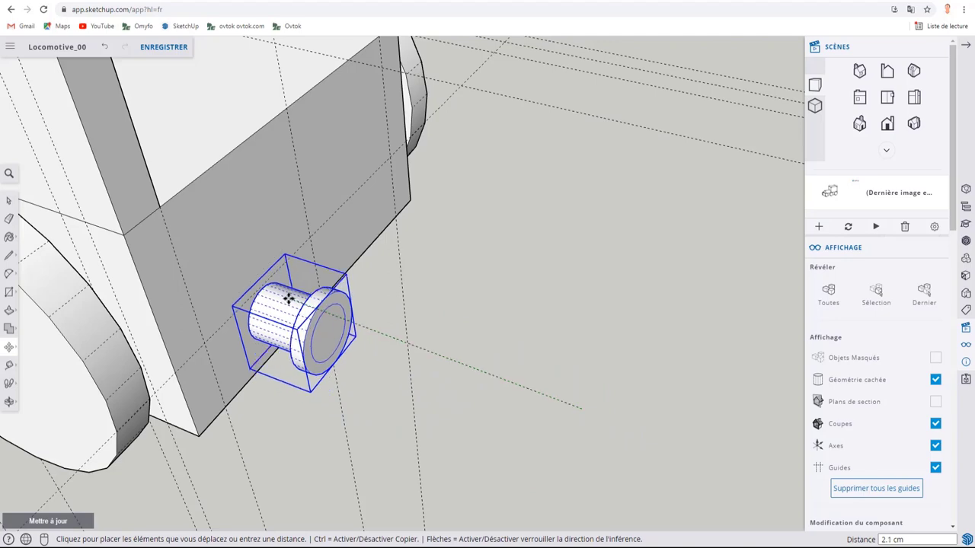
{"action": "left_click", "coordinate": [281, 297]}
{"action": "middle_click_drag", "start_coordinate": [281, 298], "coordinate": [336, 286]}
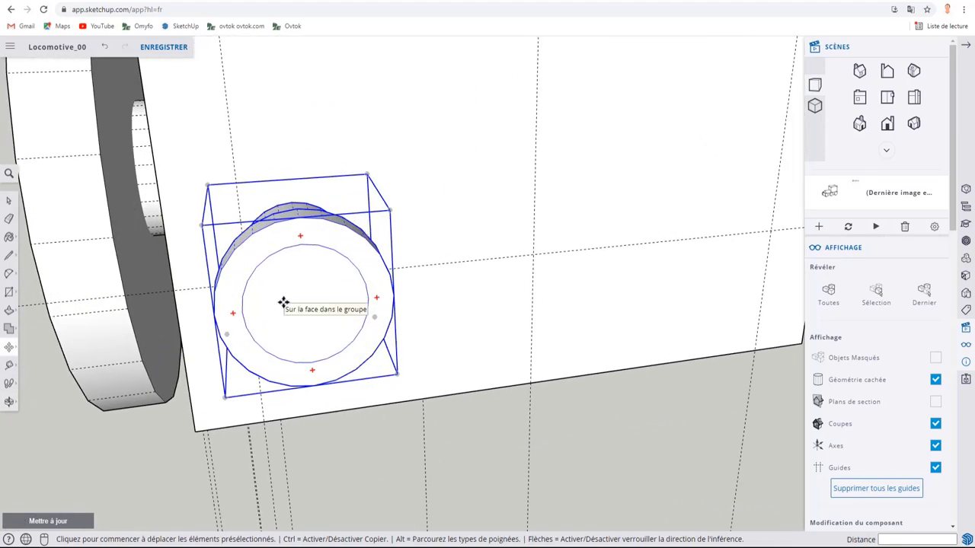
{"action": "left_click", "coordinate": [283, 302]}
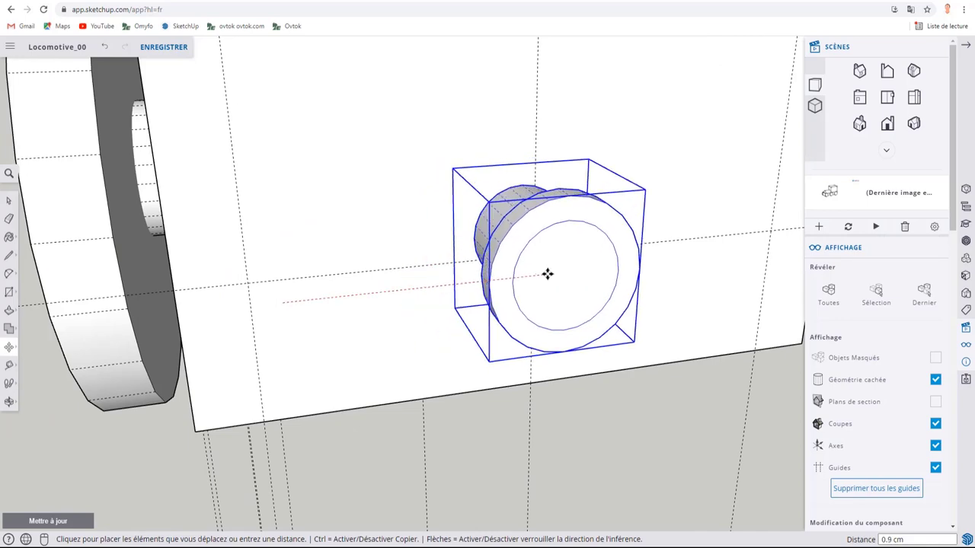
{"action": "left_click", "coordinate": [563, 273]}
Step: Switch to a parallel-projection front view and raise the buffer until it touches the body edge
{"action": "mouse_move", "coordinate": [584, 255]}
{"action": "middle_mouse_down"}
{"action": "mouse_move", "coordinate": [495, 414]}
{"action": "mouse_move", "coordinate": [544, 388]}
{"action": "mouse_move", "coordinate": [444, 331]}
{"action": "middle_mouse_up"}
{"action": "scroll", "coordinate": [444, 331], "scroll_direction": "up", "scroll_amount": 2}
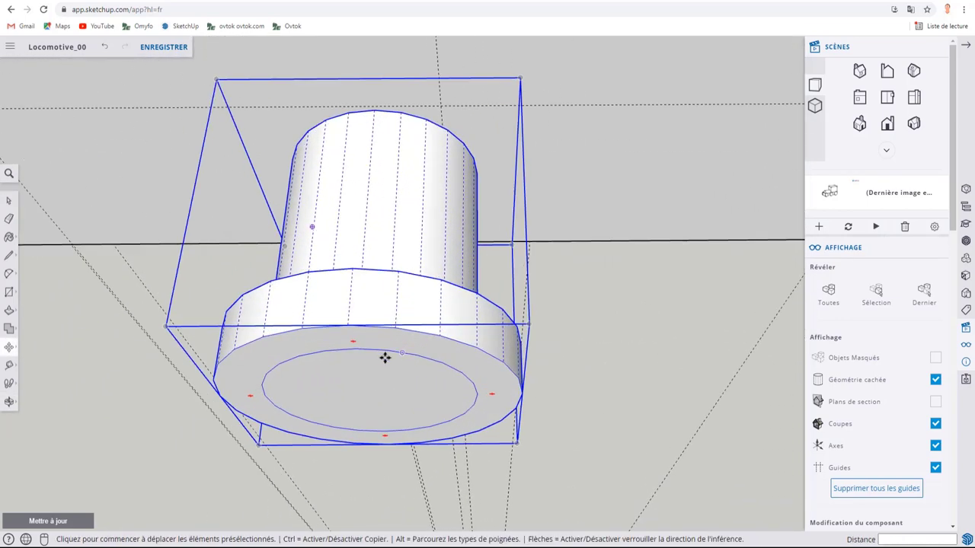
{"action": "scroll", "coordinate": [388, 235], "scroll_direction": "down", "scroll_amount": 1}
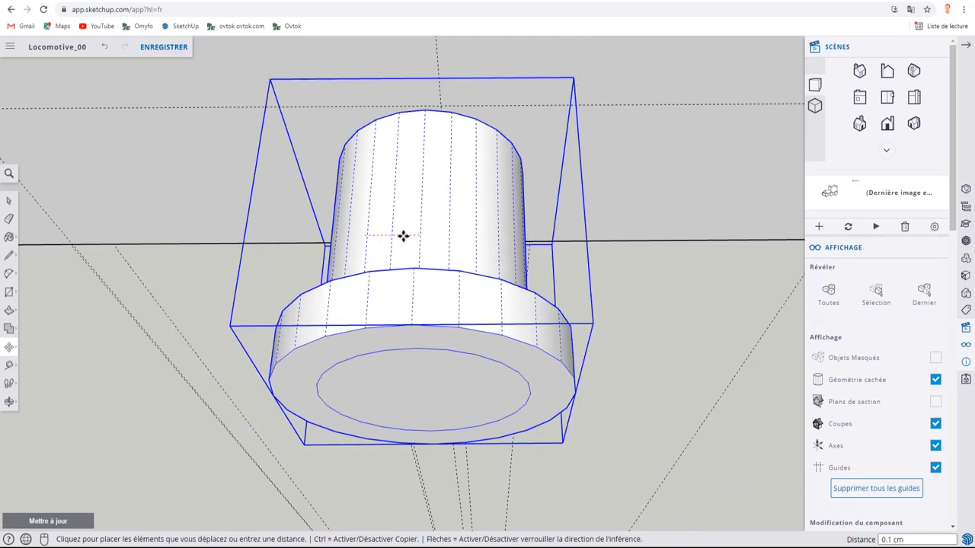
{"action": "scroll", "coordinate": [403, 235], "scroll_direction": "down", "scroll_amount": 2}
{"action": "mouse_move", "coordinate": [437, 237]}
{"action": "middle_mouse_down"}
{"action": "mouse_move", "coordinate": [476, 370]}
{"action": "mouse_move", "coordinate": [483, 305]}
{"action": "middle_mouse_up"}
{"action": "scroll", "coordinate": [483, 304], "scroll_direction": "down", "scroll_amount": 2}
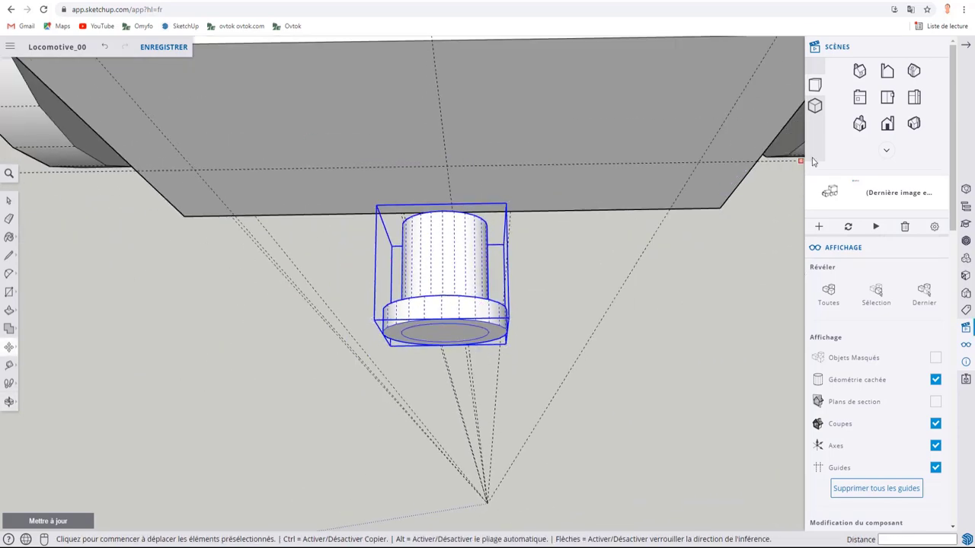
{"action": "left_click", "coordinate": [815, 107]}
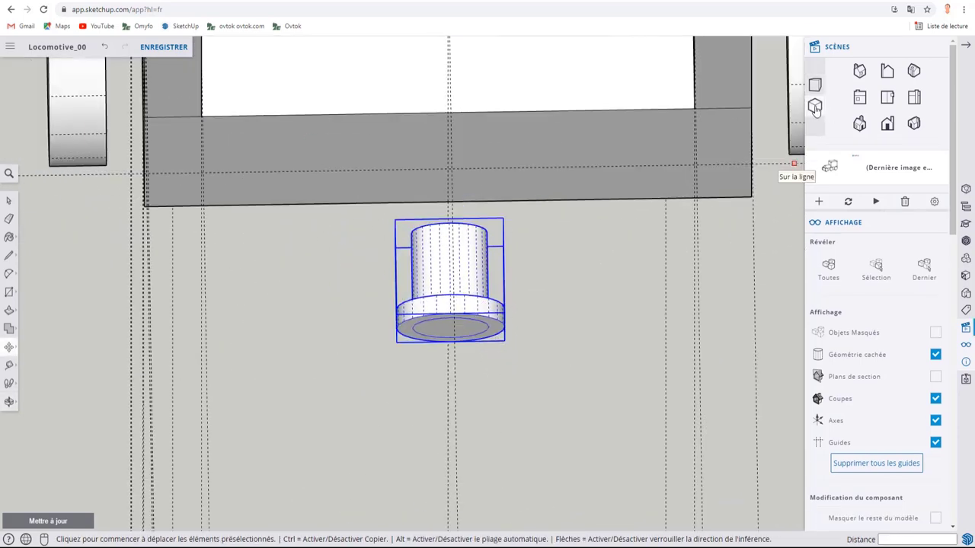
{"action": "left_click", "coordinate": [887, 98]}
{"action": "scroll", "coordinate": [648, 220], "scroll_direction": "down", "scroll_amount": 2}
{"action": "scroll", "coordinate": [666, 256], "scroll_direction": "up", "scroll_amount": 4}
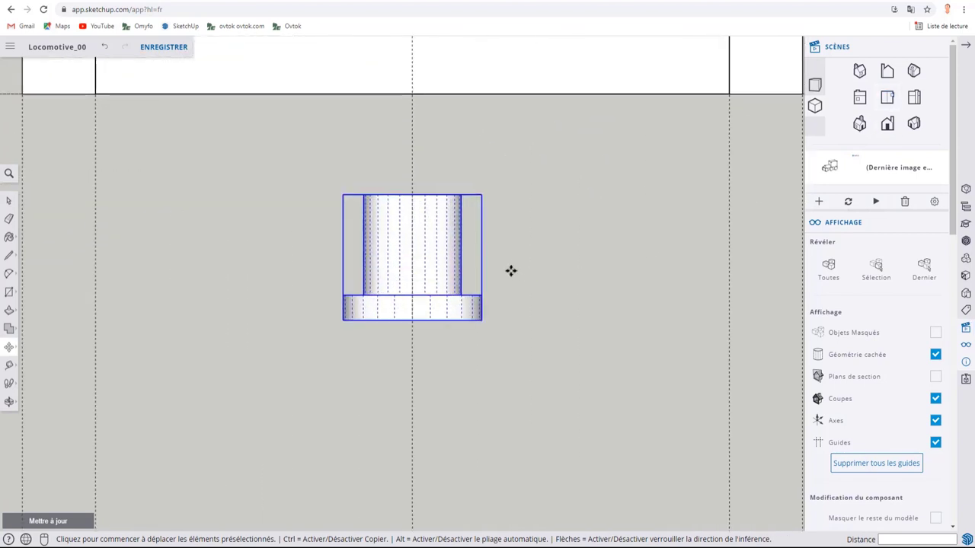
{"action": "left_click_drag", "start_coordinate": [424, 311], "coordinate": [419, 215]}
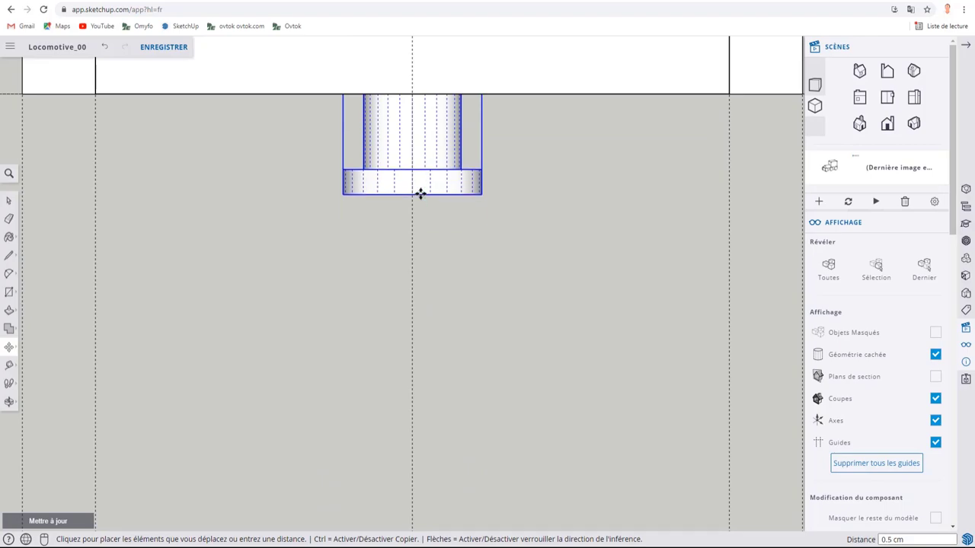
{"action": "left_click", "coordinate": [420, 196]}
Step: Check the attached buffer from several angles and open the buffer component for editing
{"action": "scroll", "coordinate": [468, 269], "scroll_direction": "down", "scroll_amount": 3}
{"action": "middle_click_drag", "start_coordinate": [467, 270], "coordinate": [529, 205]}
{"action": "scroll", "coordinate": [432, 366], "scroll_direction": "up", "scroll_amount": 3}
{"action": "mouse_move", "coordinate": [432, 366]}
{"action": "middle_mouse_down"}
{"action": "mouse_move", "coordinate": [583, 163]}
{"action": "mouse_move", "coordinate": [645, 224]}
{"action": "middle_mouse_up"}
{"action": "scroll", "coordinate": [407, 290], "scroll_direction": "up", "scroll_amount": 3}
{"action": "scroll", "coordinate": [391, 273], "scroll_direction": "up", "scroll_amount": 1}
{"action": "scroll", "coordinate": [392, 272], "scroll_direction": "up", "scroll_amount": 2}
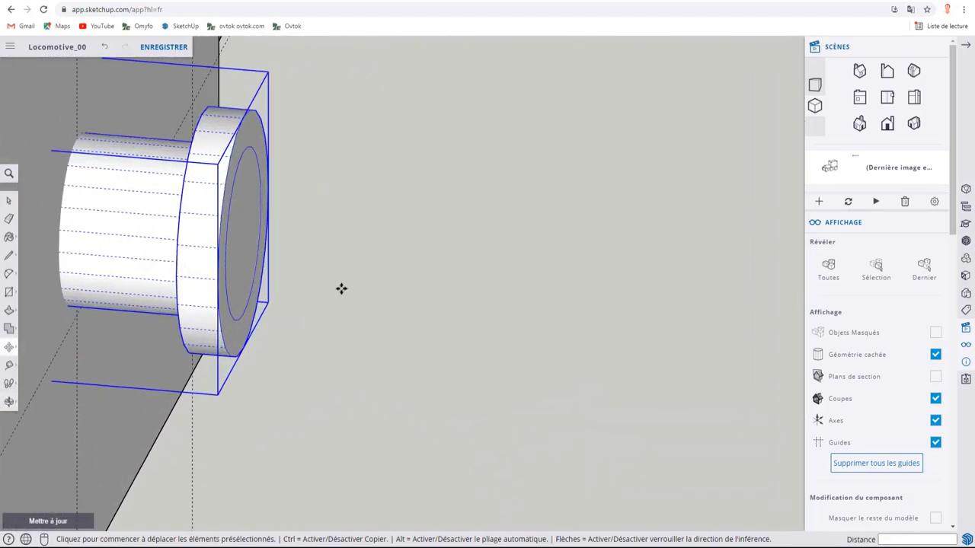
{"action": "middle_click_drag", "start_coordinate": [342, 287], "coordinate": [227, 303]}
{"action": "key", "text": "space"}
{"action": "double_click", "coordinate": [232, 237]}
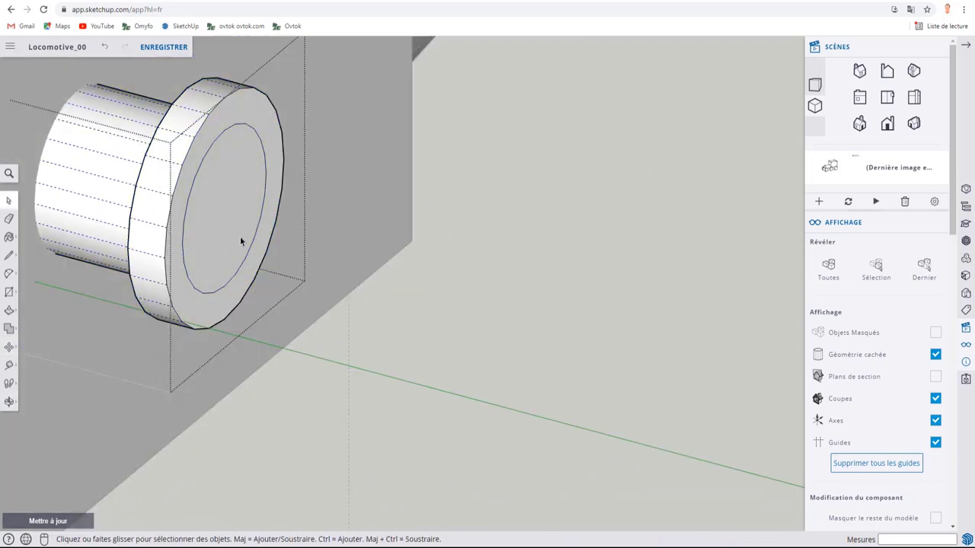
Step: Move the buffer's inner circular cap face to form a bevelled end cap
{"action": "left_click", "coordinate": [225, 214]}
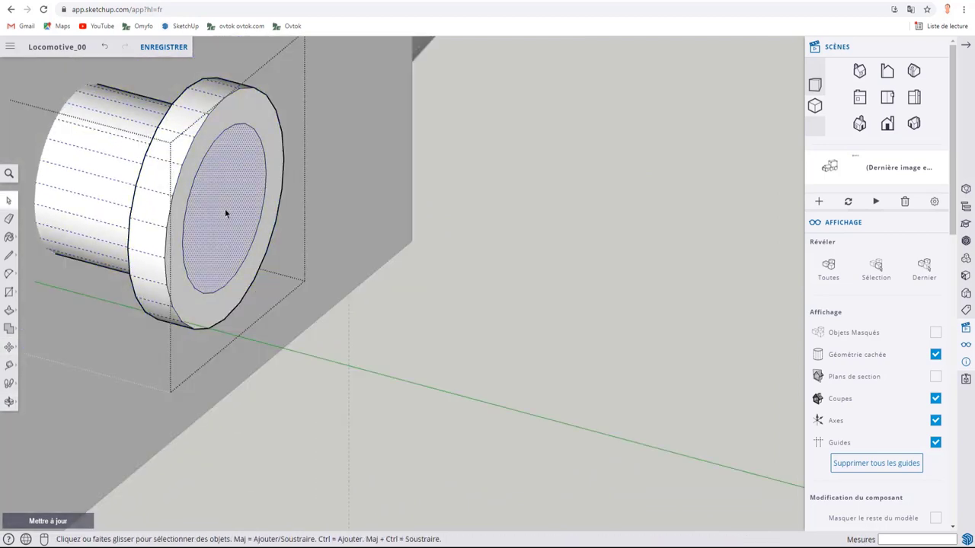
{"action": "key", "text": "m"}
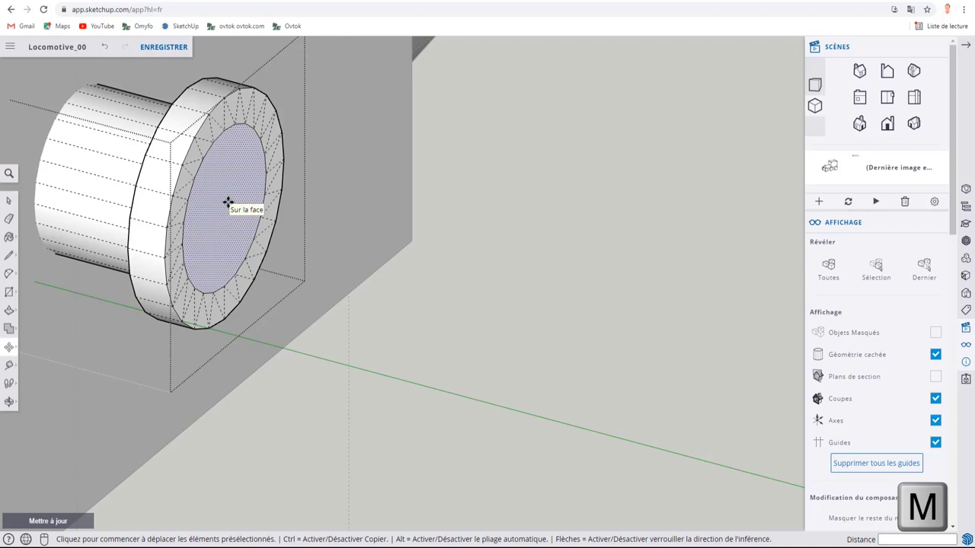
{"action": "left_click", "coordinate": [228, 202]}
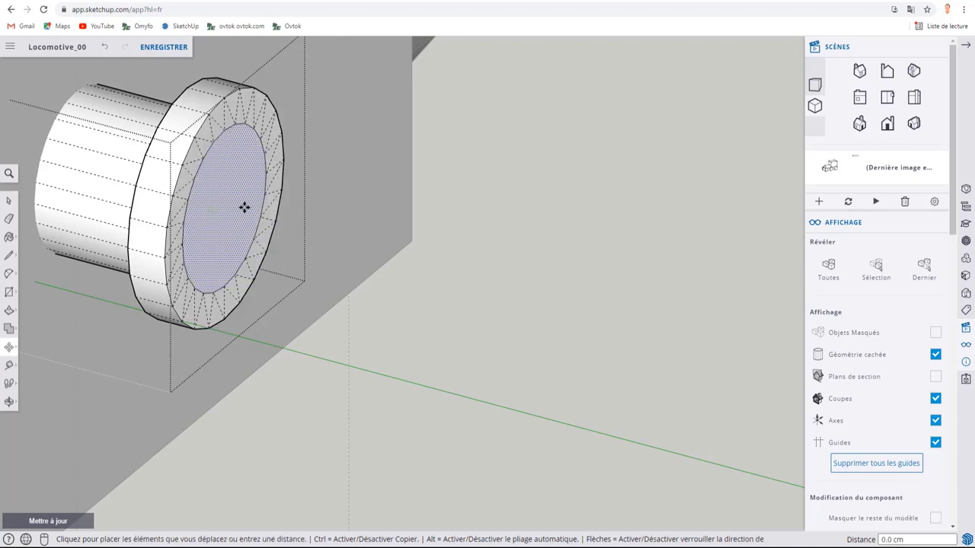
{"action": "left_click", "coordinate": [246, 207]}
{"action": "mouse_move", "coordinate": [246, 207]}
{"action": "middle_mouse_down"}
{"action": "mouse_move", "coordinate": [410, 169]}
{"action": "mouse_move", "coordinate": [319, 183]}
{"action": "mouse_move", "coordinate": [342, 259]}
{"action": "middle_mouse_up"}
{"action": "scroll", "coordinate": [337, 186], "scroll_direction": "up", "scroll_amount": 5}
{"action": "mouse_move", "coordinate": [338, 192]}
{"action": "middle_mouse_down"}
{"action": "mouse_move", "coordinate": [283, 294]}
{"action": "mouse_move", "coordinate": [312, 246]}
{"action": "mouse_move", "coordinate": [299, 292]}
{"action": "middle_mouse_up"}
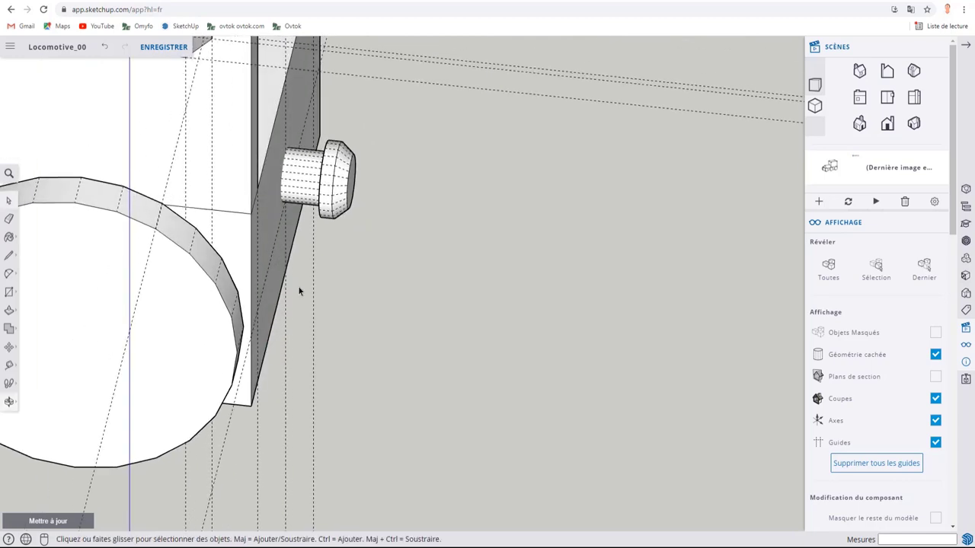
Step: Shift the buffer into its final spot on the locomotive's end, then view the whole model
{"action": "key", "text": "m"}
{"action": "left_click", "coordinate": [348, 175]}
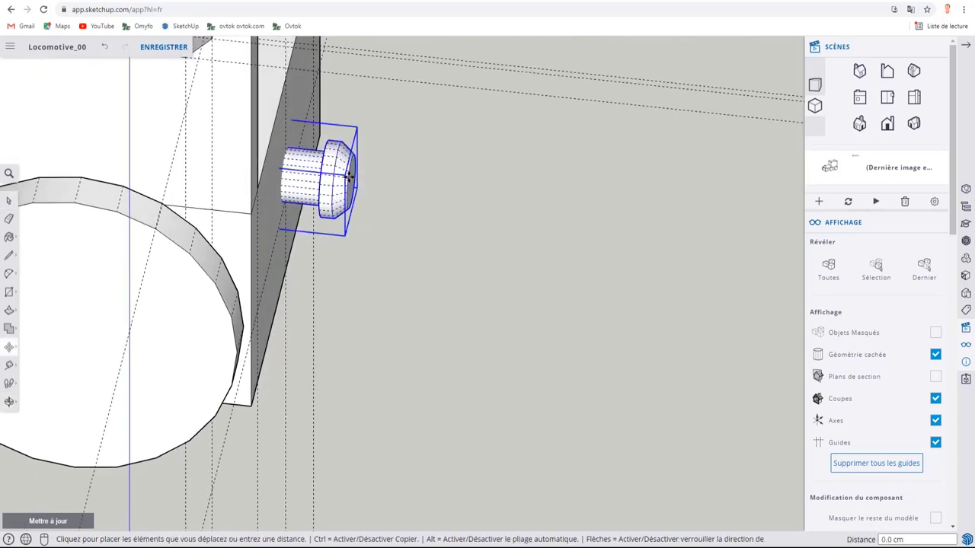
{"action": "scroll", "coordinate": [343, 177], "scroll_direction": "down", "scroll_amount": 2}
{"action": "left_click", "coordinate": [347, 183]}
{"action": "scroll", "coordinate": [385, 203], "scroll_direction": "down", "scroll_amount": 2}
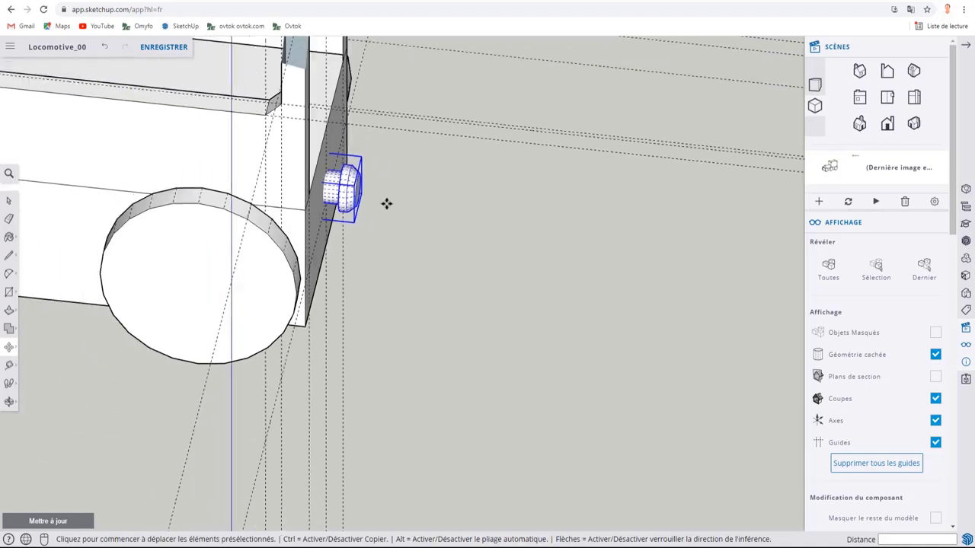
{"action": "key", "text": "space"}
{"action": "scroll", "coordinate": [418, 263], "scroll_direction": "down", "scroll_amount": 2}
{"action": "mouse_move", "coordinate": [397, 267]}
{"action": "middle_mouse_down"}
{"action": "mouse_move", "coordinate": [463, 196]}
{"action": "mouse_move", "coordinate": [500, 185]}
{"action": "mouse_move", "coordinate": [313, 267]}
{"action": "mouse_move", "coordinate": [386, 267]}
{"action": "mouse_move", "coordinate": [218, 312]}
{"action": "mouse_move", "coordinate": [480, 261]}
{"action": "mouse_move", "coordinate": [518, 191]}
{"action": "mouse_move", "coordinate": [464, 209]}
{"action": "mouse_move", "coordinate": [414, 304]}
{"action": "mouse_move", "coordinate": [386, 302]}
{"action": "middle_mouse_up"}
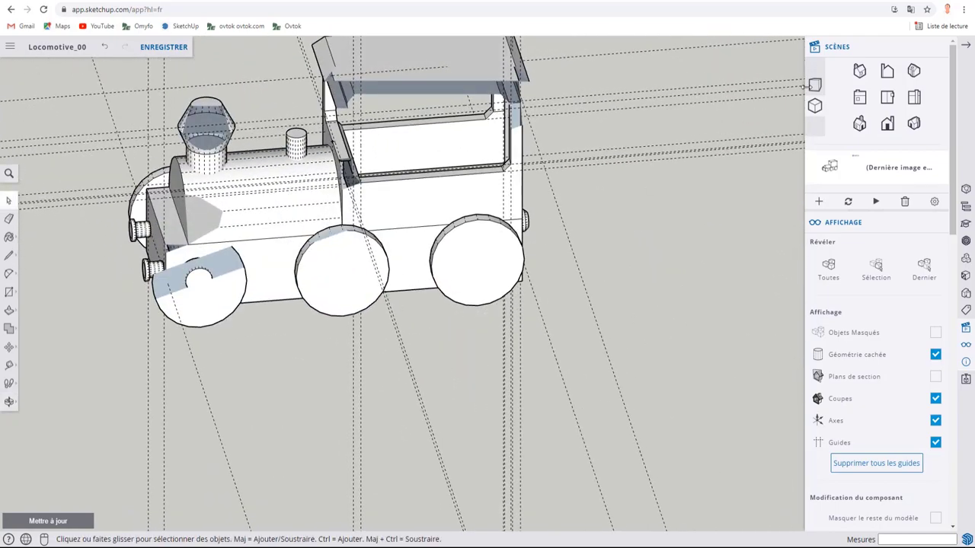
Step: Toggle the Guides display off and back on, then delete all guide lines with Supprimer tous les guides
{"action": "scroll", "coordinate": [411, 232], "scroll_direction": "up", "scroll_amount": 5}
{"action": "scroll", "coordinate": [412, 232], "scroll_direction": "down", "scroll_amount": 1}
{"action": "scroll", "coordinate": [411, 233], "scroll_direction": "down", "scroll_amount": 2}
{"action": "scroll", "coordinate": [409, 239], "scroll_direction": "down", "scroll_amount": 2}
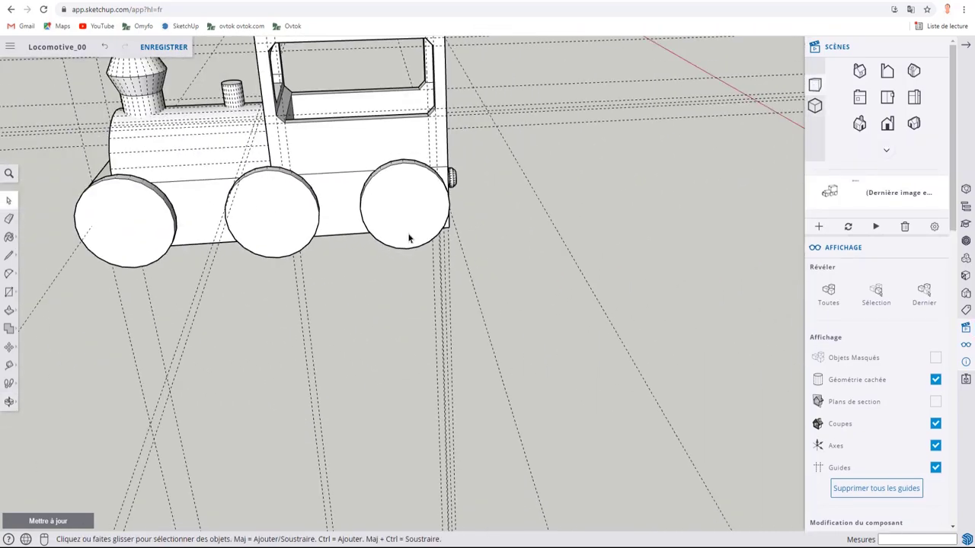
{"action": "scroll", "coordinate": [409, 239], "scroll_direction": "down", "scroll_amount": 3}
{"action": "mouse_move", "coordinate": [409, 239]}
{"action": "middle_mouse_down"}
{"action": "mouse_move", "coordinate": [526, 168]}
{"action": "mouse_move", "coordinate": [322, 289]}
{"action": "mouse_move", "coordinate": [593, 279]}
{"action": "mouse_move", "coordinate": [500, 315]}
{"action": "mouse_move", "coordinate": [211, 322]}
{"action": "mouse_move", "coordinate": [439, 230]}
{"action": "middle_mouse_up"}
{"action": "scroll", "coordinate": [439, 230], "scroll_direction": "up", "scroll_amount": 2}
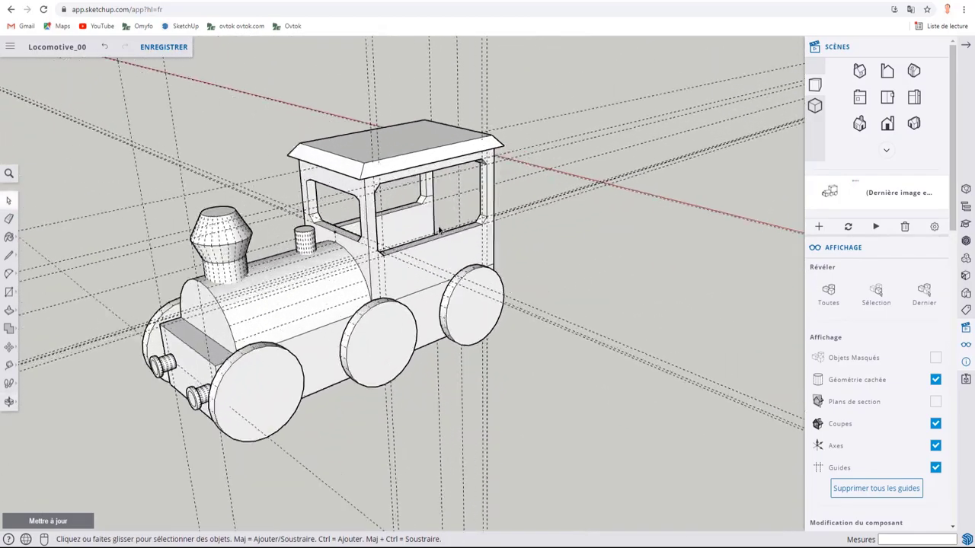
{"action": "scroll", "coordinate": [438, 230], "scroll_direction": "up", "scroll_amount": 3}
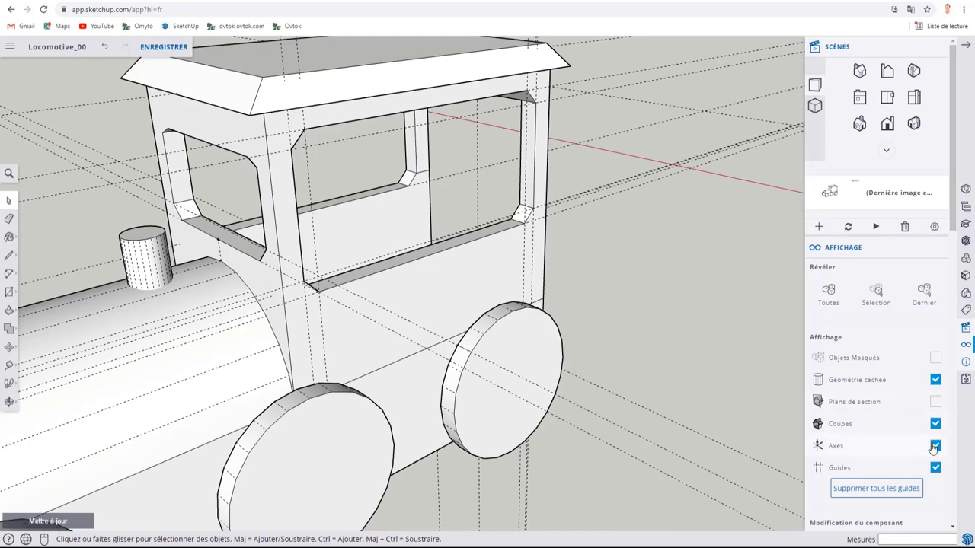
{"action": "left_click", "coordinate": [936, 468]}
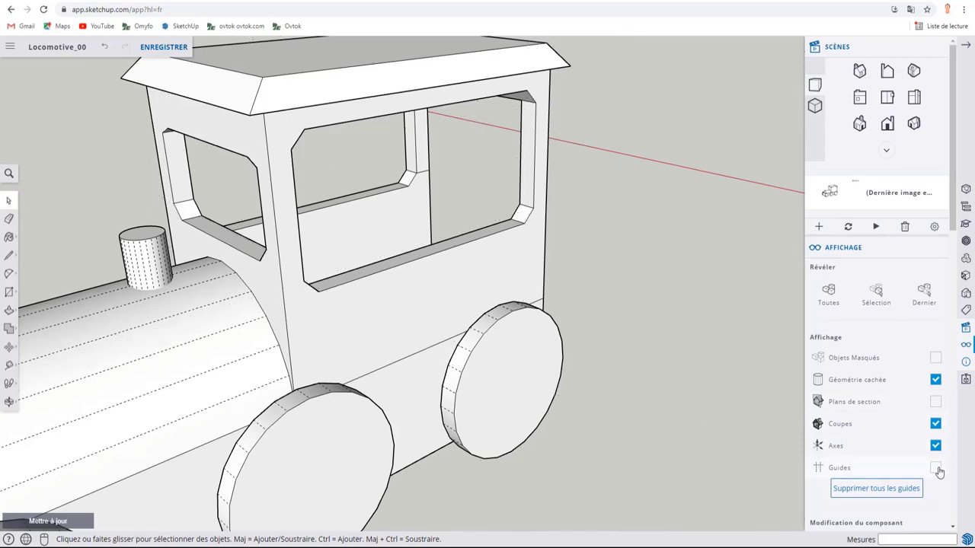
{"action": "left_click", "coordinate": [937, 469]}
{"action": "left_click", "coordinate": [901, 493]}
Step: Orbit around to view the finished locomotive from a side three-quarter angle
{"action": "scroll", "coordinate": [469, 354], "scroll_direction": "down", "scroll_amount": 2}
{"action": "scroll", "coordinate": [373, 317], "scroll_direction": "down", "scroll_amount": 3}
{"action": "mouse_move", "coordinate": [374, 318]}
{"action": "middle_mouse_down"}
{"action": "mouse_move", "coordinate": [551, 269]}
{"action": "mouse_move", "coordinate": [568, 238]}
{"action": "mouse_move", "coordinate": [350, 369]}
{"action": "mouse_move", "coordinate": [430, 319]}
{"action": "middle_mouse_up"}
{"action": "mouse_move", "coordinate": [368, 256]}
{"action": "middle_mouse_down"}
{"action": "mouse_move", "coordinate": [562, 282]}
{"action": "mouse_move", "coordinate": [447, 272]}
{"action": "mouse_move", "coordinate": [648, 257]}
{"action": "mouse_move", "coordinate": [310, 328]}
{"action": "mouse_move", "coordinate": [531, 290]}
{"action": "mouse_move", "coordinate": [571, 246]}
{"action": "mouse_move", "coordinate": [625, 281]}
{"action": "mouse_move", "coordinate": [388, 311]}
{"action": "mouse_move", "coordinate": [663, 233]}
{"action": "mouse_move", "coordinate": [604, 241]}
{"action": "mouse_move", "coordinate": [413, 170]}
{"action": "mouse_move", "coordinate": [378, 267]}
{"action": "mouse_move", "coordinate": [454, 301]}
{"action": "mouse_move", "coordinate": [366, 292]}
{"action": "mouse_move", "coordinate": [373, 190]}
{"action": "mouse_move", "coordinate": [460, 232]}
{"action": "mouse_move", "coordinate": [664, 90]}
{"action": "mouse_move", "coordinate": [735, 97]}
{"action": "mouse_move", "coordinate": [663, 96]}
{"action": "mouse_move", "coordinate": [789, 156]}
{"action": "mouse_move", "coordinate": [800, 196]}
{"action": "mouse_move", "coordinate": [455, 332]}
{"action": "mouse_move", "coordinate": [327, 352]}
{"action": "mouse_move", "coordinate": [307, 366]}
{"action": "mouse_move", "coordinate": [165, 335]}
{"action": "mouse_move", "coordinate": [396, 187]}
{"action": "mouse_move", "coordinate": [118, 343]}
{"action": "mouse_move", "coordinate": [496, 242]}
{"action": "mouse_move", "coordinate": [344, 315]}
{"action": "mouse_move", "coordinate": [606, 299]}
{"action": "mouse_move", "coordinate": [355, 300]}
{"action": "middle_mouse_up"}
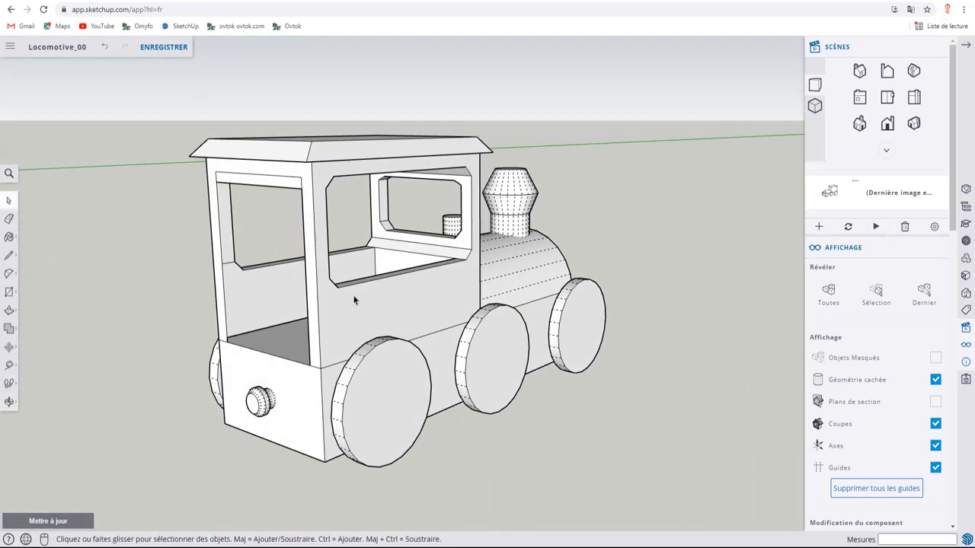
{"action": "scroll", "coordinate": [355, 300], "scroll_direction": "down", "scroll_amount": 3}
{"action": "scroll", "coordinate": [289, 294], "scroll_direction": "down", "scroll_amount": 3}
{"action": "mouse_move", "coordinate": [290, 294]}
{"action": "middle_mouse_down"}
{"action": "mouse_move", "coordinate": [265, 349]}
{"action": "mouse_move", "coordinate": [372, 333]}
{"action": "middle_mouse_up"}
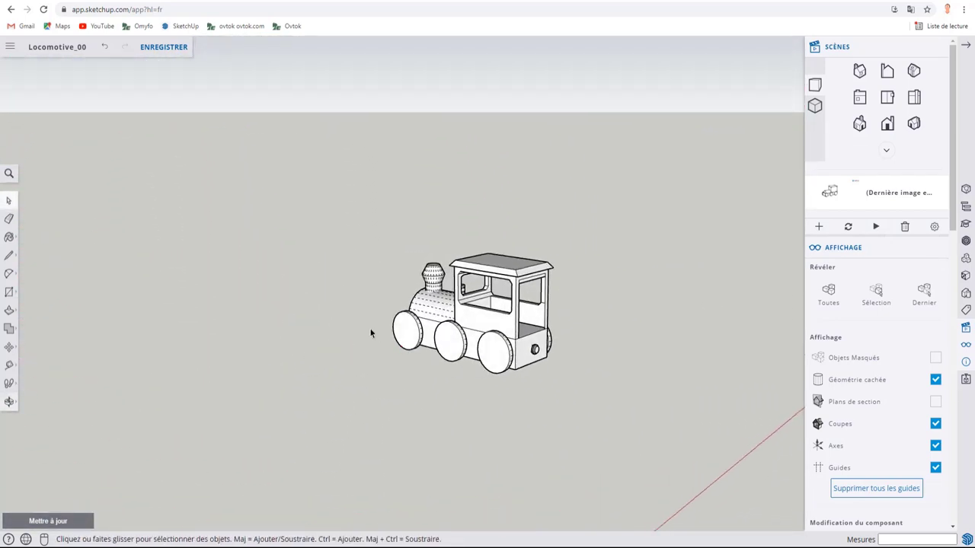
{"action": "scroll", "coordinate": [331, 331], "scroll_direction": "down", "scroll_amount": 3}
{"action": "scroll", "coordinate": [320, 337], "scroll_direction": "down", "scroll_amount": 3}
{"action": "key", "text": "w"}
{"action": "scroll", "coordinate": [389, 318], "scroll_direction": "down", "scroll_amount": 2}
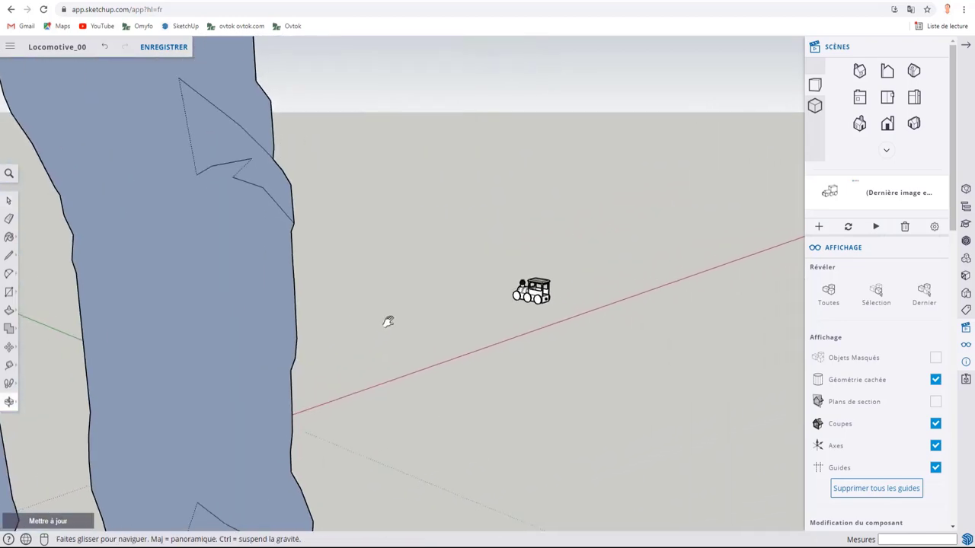
{"action": "scroll", "coordinate": [390, 319], "scroll_direction": "down", "scroll_amount": 3}
{"action": "mouse_move", "coordinate": [390, 322]}
{"action": "middle_mouse_down"}
{"action": "mouse_move", "coordinate": [343, 353]}
{"action": "mouse_move", "coordinate": [244, 378]}
{"action": "mouse_move", "coordinate": [401, 320]}
{"action": "mouse_move", "coordinate": [450, 369]}
{"action": "middle_mouse_up"}
{"action": "scroll", "coordinate": [544, 315], "scroll_direction": "down", "scroll_amount": 3}
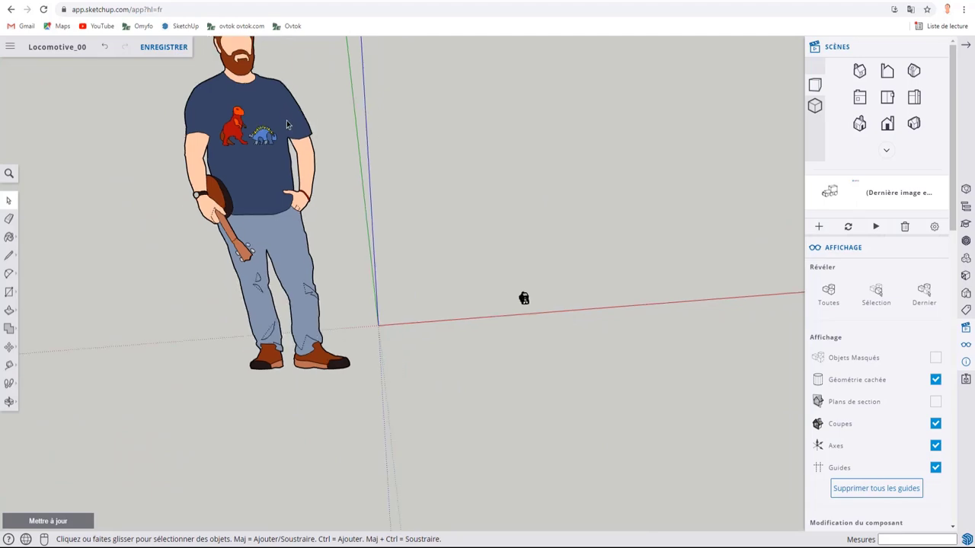
{"action": "mouse_move", "coordinate": [590, 340]}
{"action": "left_mouse_down"}
{"action": "mouse_move", "coordinate": [599, 355]}
{"action": "mouse_move", "coordinate": [573, 349]}
{"action": "left_mouse_up"}
{"action": "key", "text": "space"}
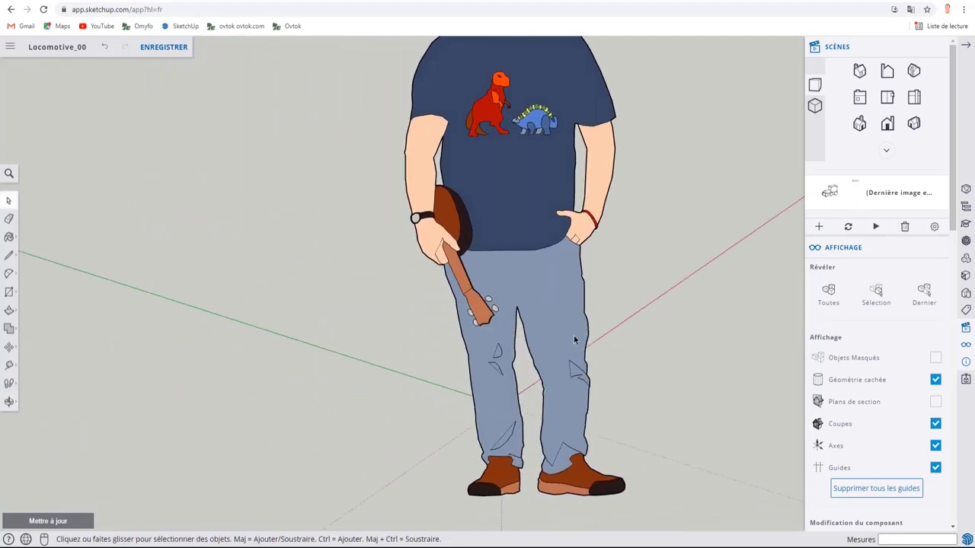
{"action": "scroll", "coordinate": [575, 340], "scroll_direction": "up", "scroll_amount": 3}
{"action": "scroll", "coordinate": [495, 370], "scroll_direction": "up", "scroll_amount": 3}
{"action": "scroll", "coordinate": [458, 372], "scroll_direction": "up", "scroll_amount": 3}
{"action": "scroll", "coordinate": [458, 372], "scroll_direction": "up", "scroll_amount": 2}
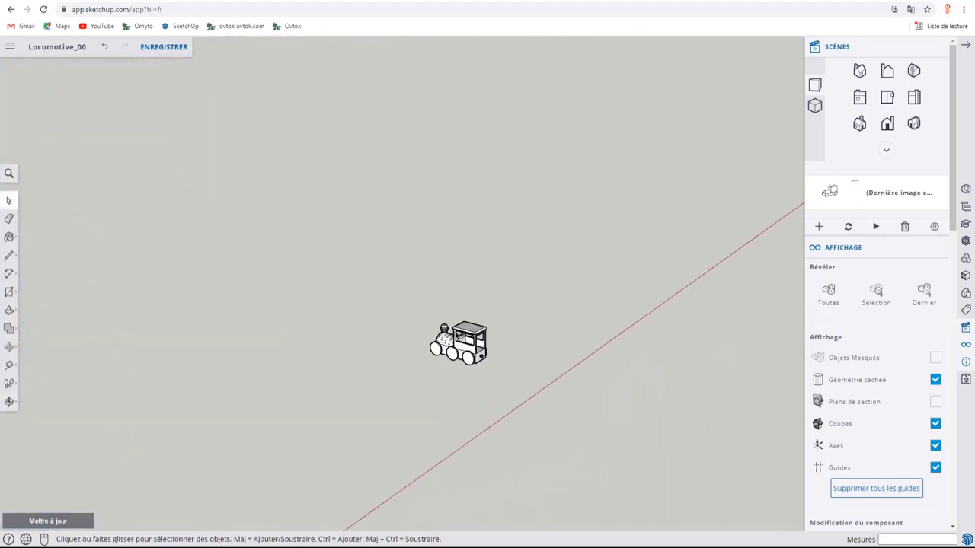
{"action": "scroll", "coordinate": [458, 372], "scroll_direction": "up", "scroll_amount": 3}
{"action": "middle_click_drag", "start_coordinate": [458, 372], "coordinate": [611, 322]}
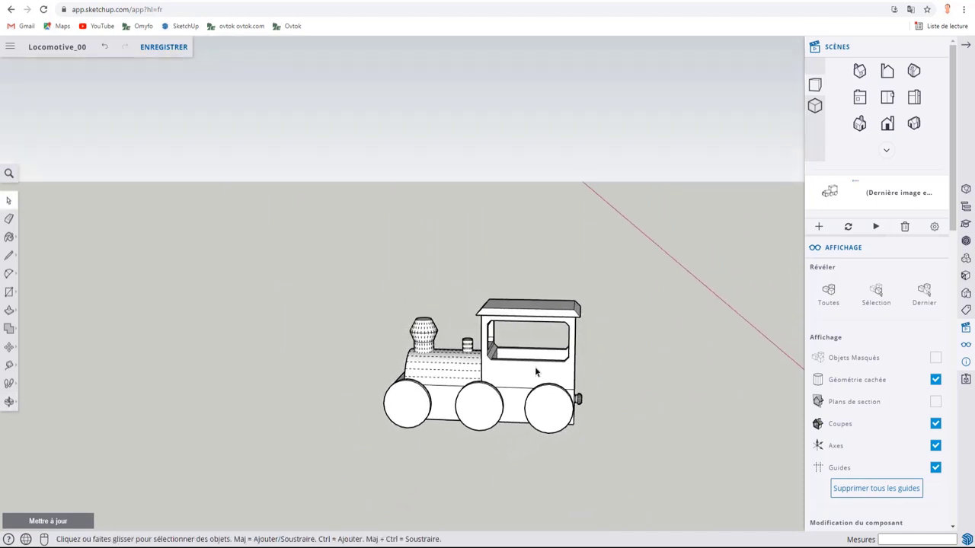
{"action": "key", "text": "t"}
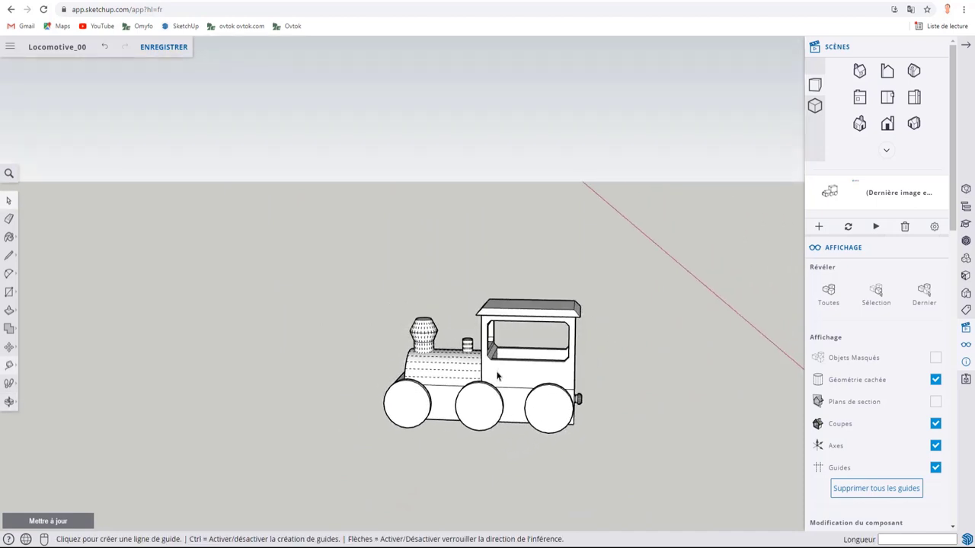
{"action": "left_click", "coordinate": [387, 396]}
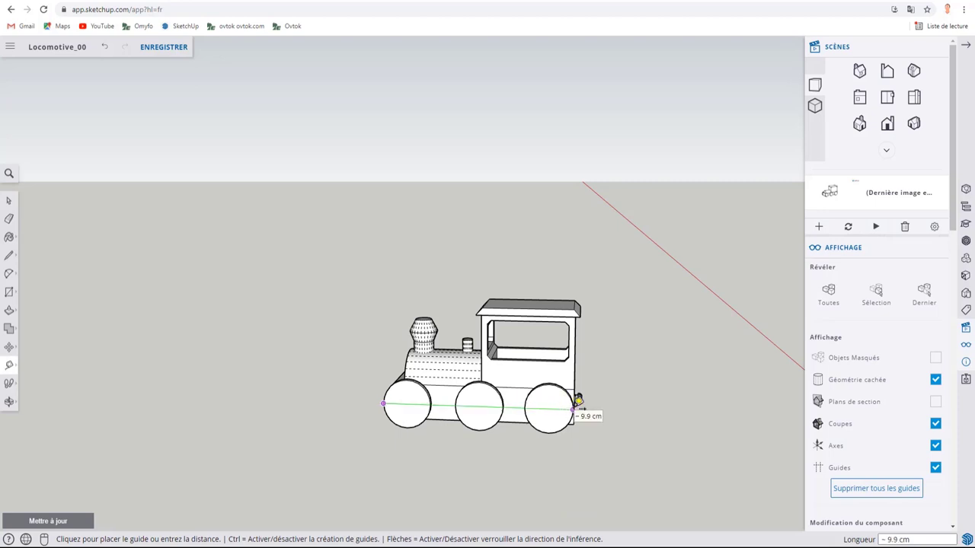
{"action": "key", "text": "space"}
{"action": "scroll", "coordinate": [576, 401], "scroll_direction": "down", "scroll_amount": 2}
{"action": "mouse_move", "coordinate": [576, 402]}
{"action": "middle_mouse_down"}
{"action": "mouse_move", "coordinate": [364, 418]}
{"action": "mouse_move", "coordinate": [403, 383]}
{"action": "middle_mouse_up"}
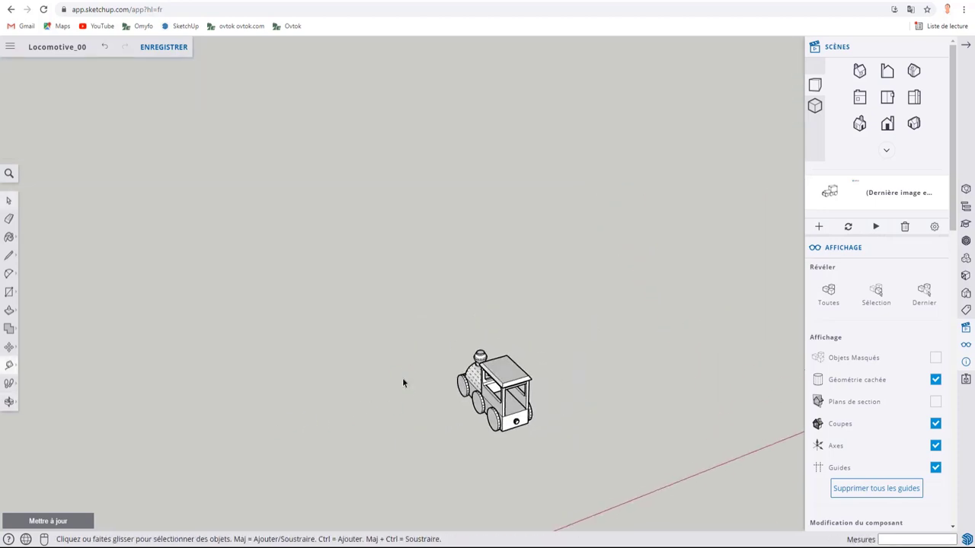
{"action": "middle_click_drag", "start_coordinate": [456, 430], "coordinate": [533, 428]}
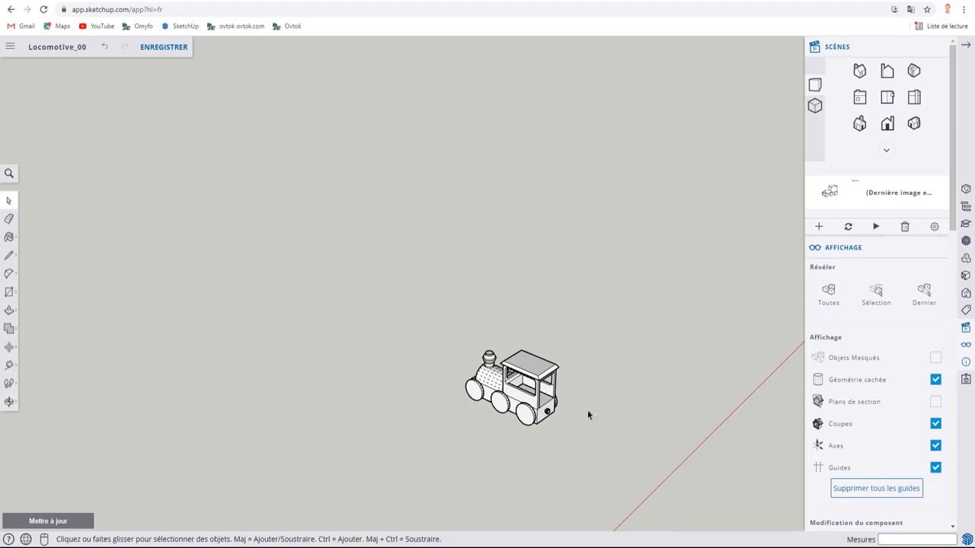
{"action": "scroll", "coordinate": [549, 388], "scroll_direction": "up", "scroll_amount": 2}
{"action": "scroll", "coordinate": [518, 370], "scroll_direction": "up", "scroll_amount": 3}
{"action": "scroll", "coordinate": [533, 364], "scroll_direction": "up", "scroll_amount": 3}
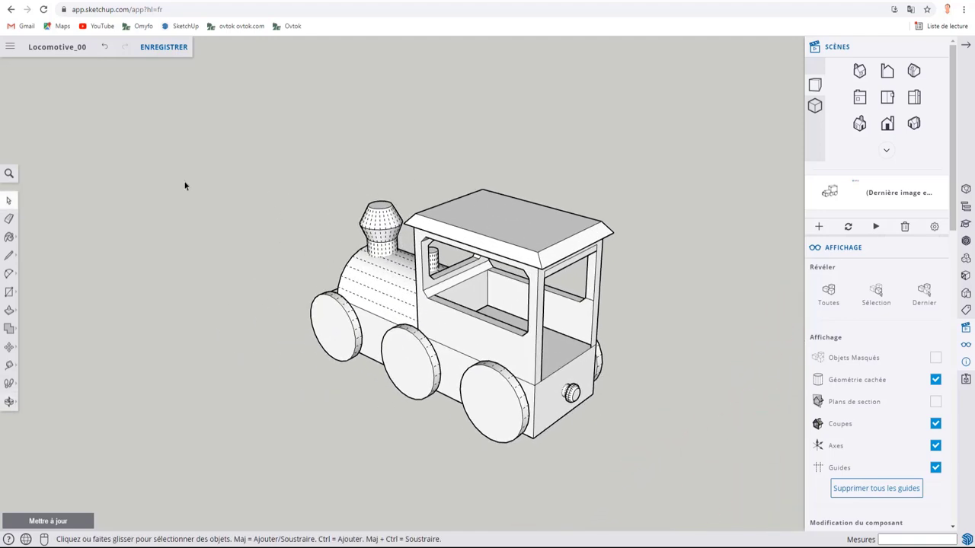
Step: Start Enregistrer sous and navigate to the SketchUp > Objets > Locomotive folder
{"action": "left_click", "coordinate": [11, 48]}
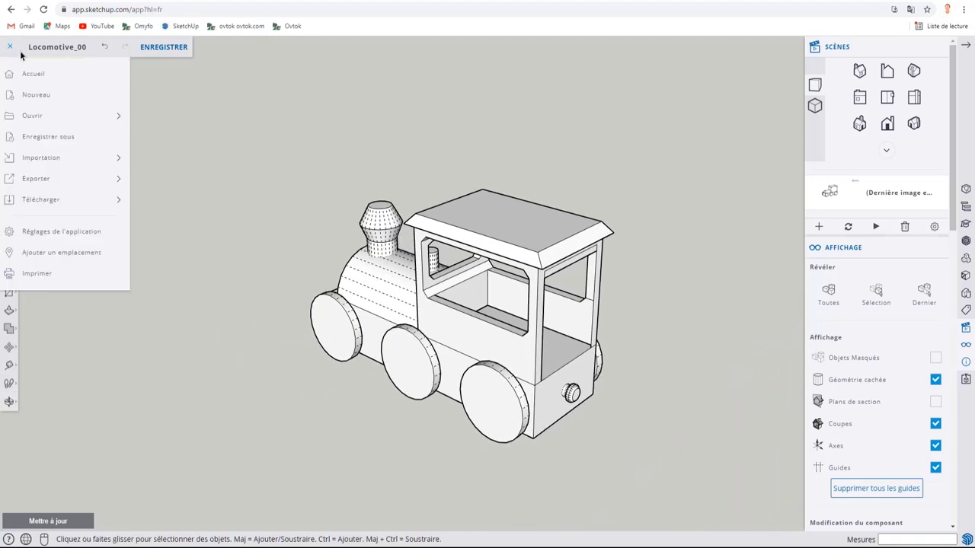
{"action": "left_click", "coordinate": [49, 138]}
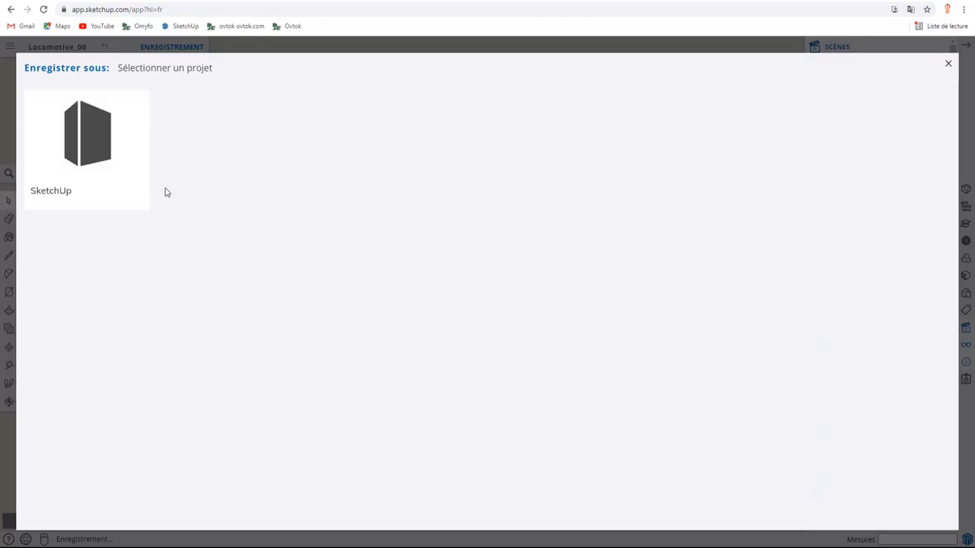
{"action": "left_click", "coordinate": [113, 141]}
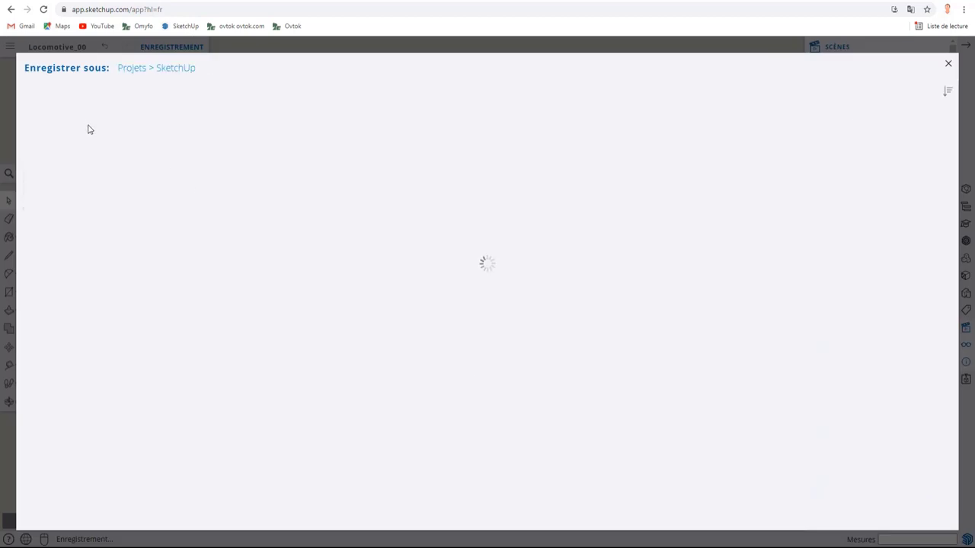
{"action": "left_click", "coordinate": [177, 148]}
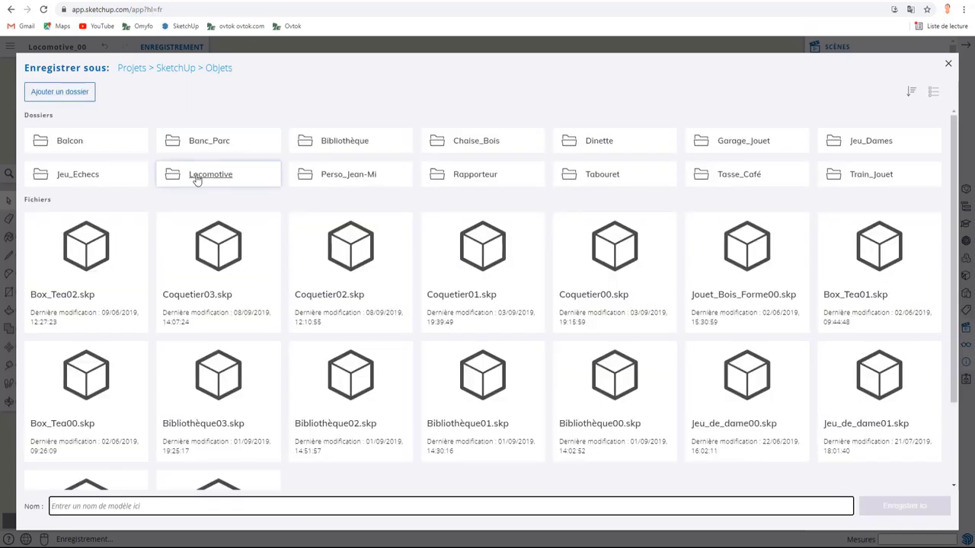
{"action": "left_click", "coordinate": [196, 177]}
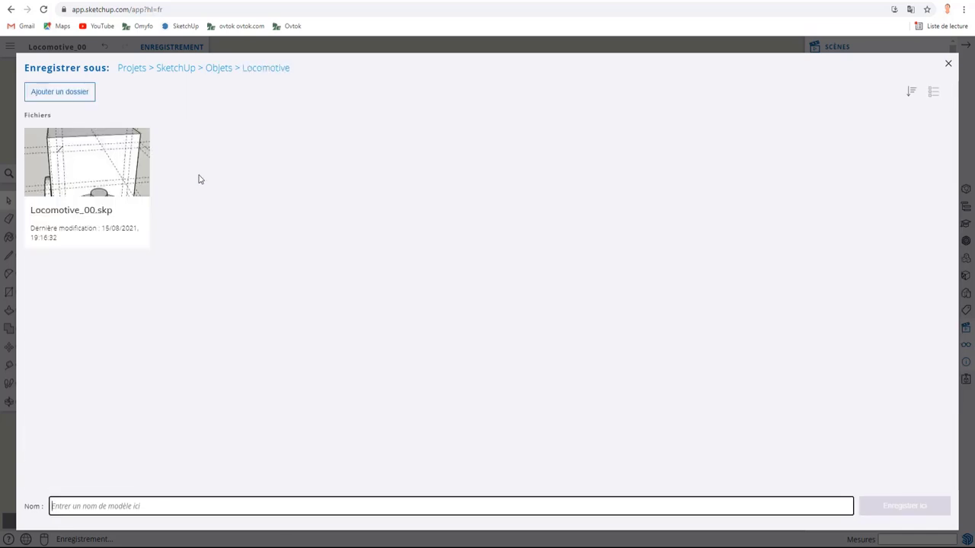
Step: Decline overwriting Locomotive_00.skp and save the model as Locomotive_01 instead
{"action": "left_click", "coordinate": [90, 227]}
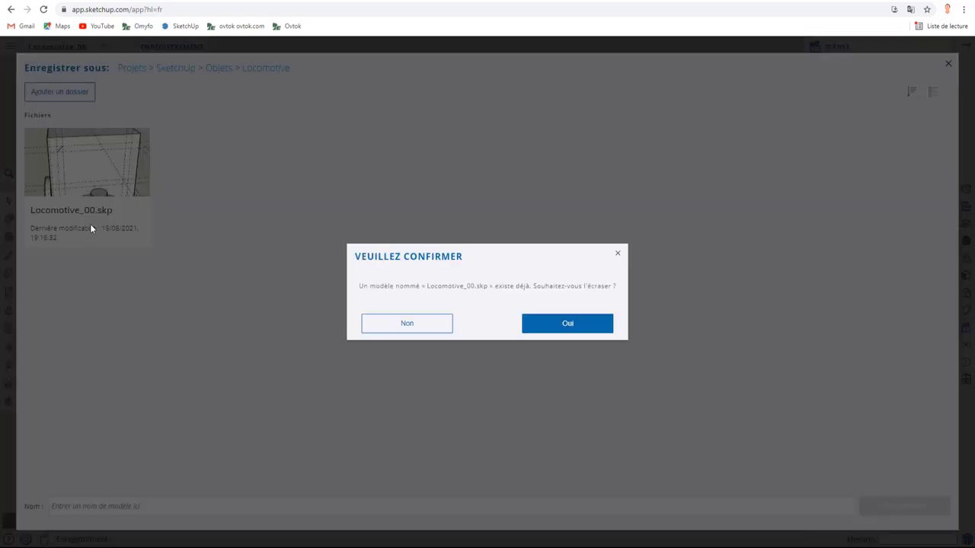
{"action": "left_click", "coordinate": [617, 256]}
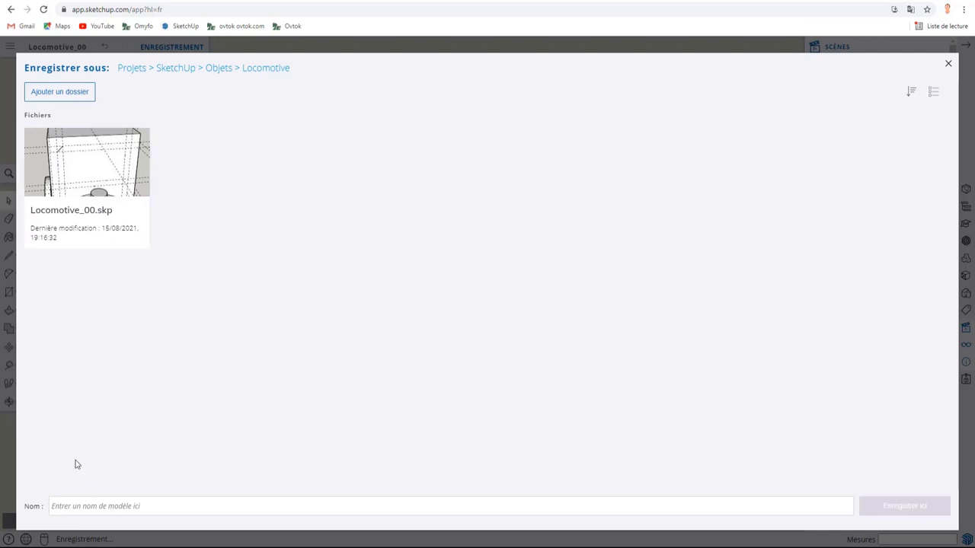
{"action": "left_click", "coordinate": [56, 166]}
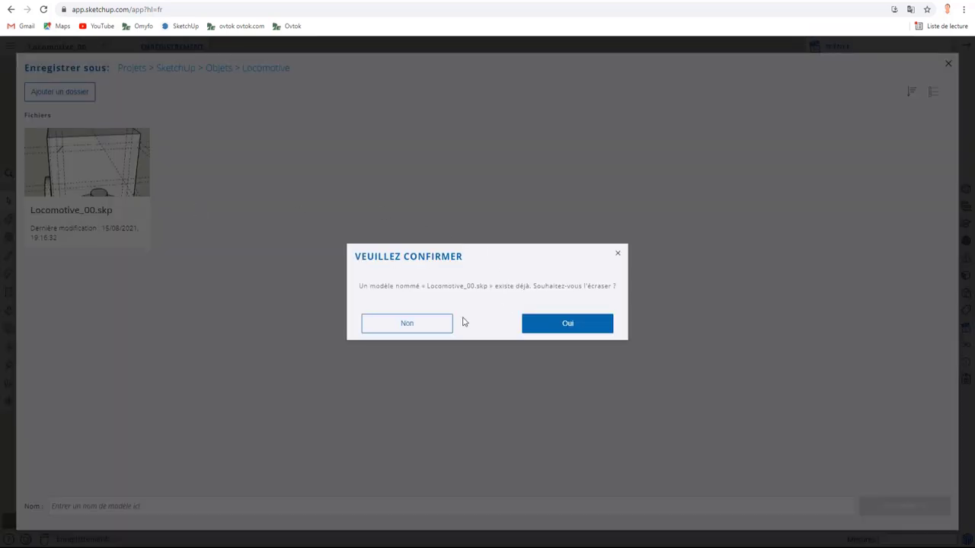
{"action": "left_click", "coordinate": [424, 330]}
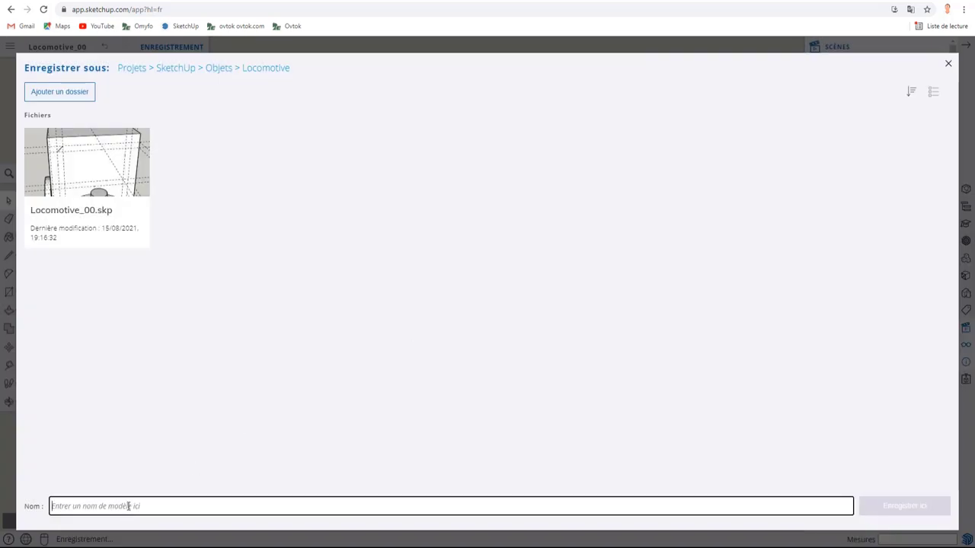
{"action": "left_click", "coordinate": [83, 209]}
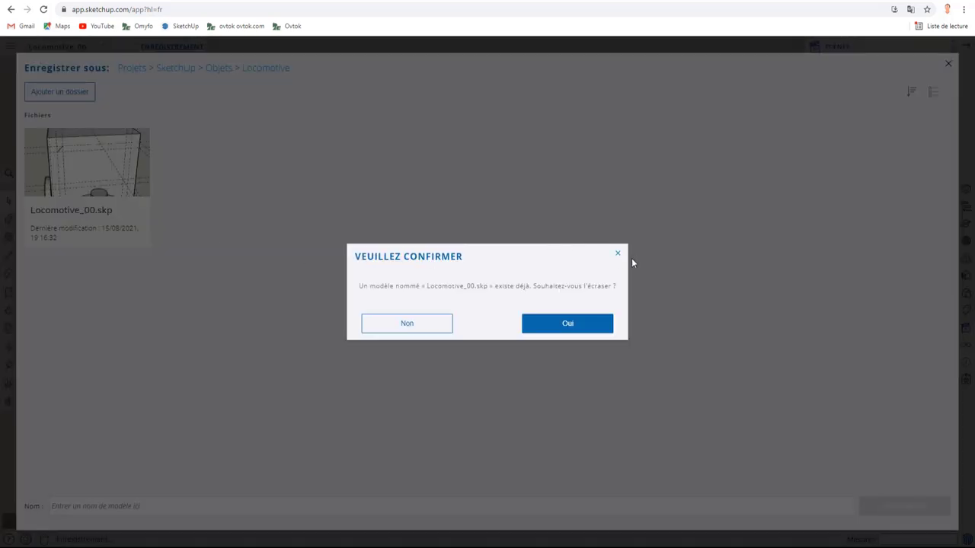
{"action": "left_click", "coordinate": [618, 254]}
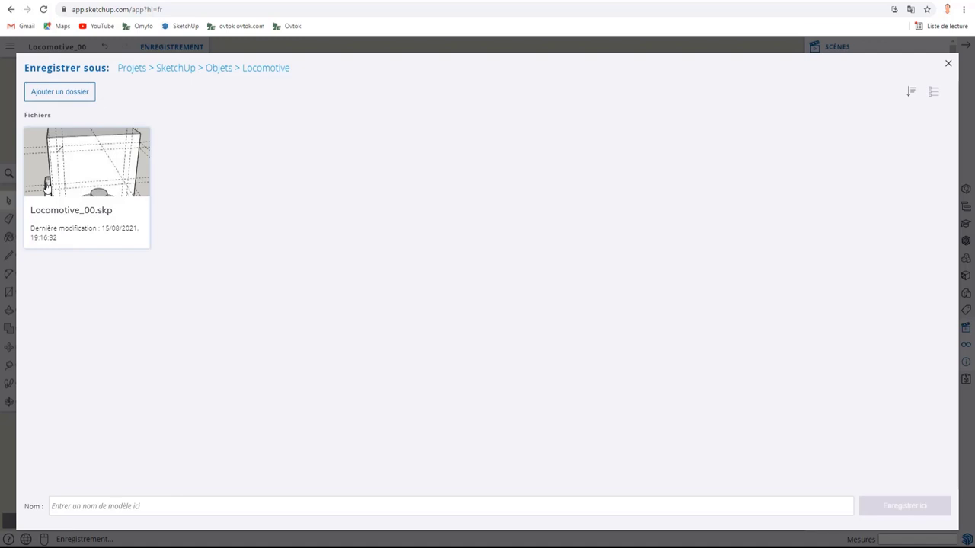
{"action": "left_click", "coordinate": [86, 508]}
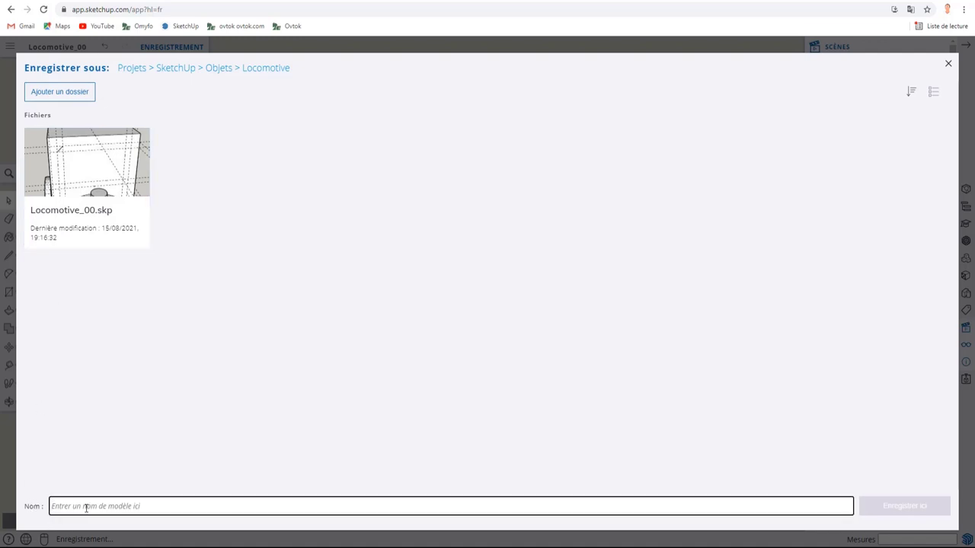
{"action": "type", "text": "Locomotive_01"}
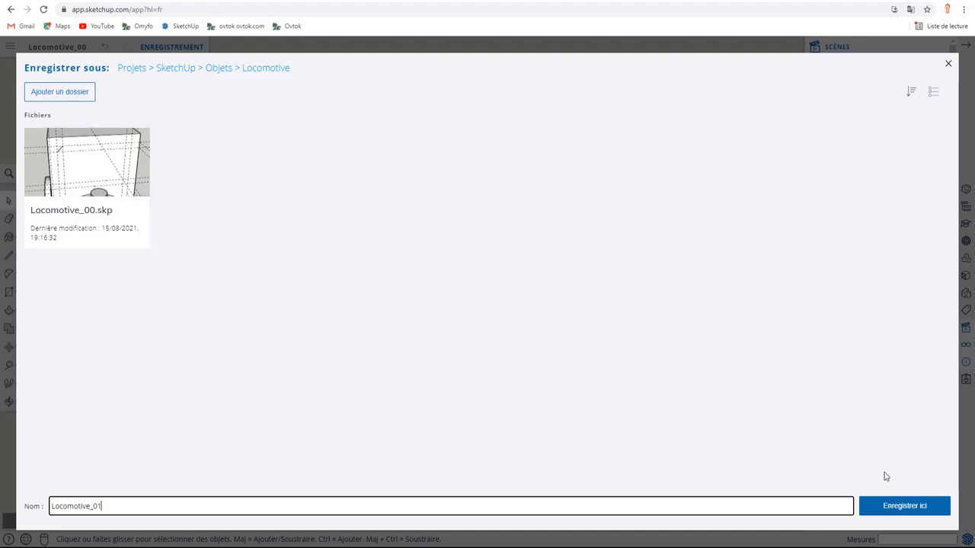
{"action": "left_click", "coordinate": [903, 508]}
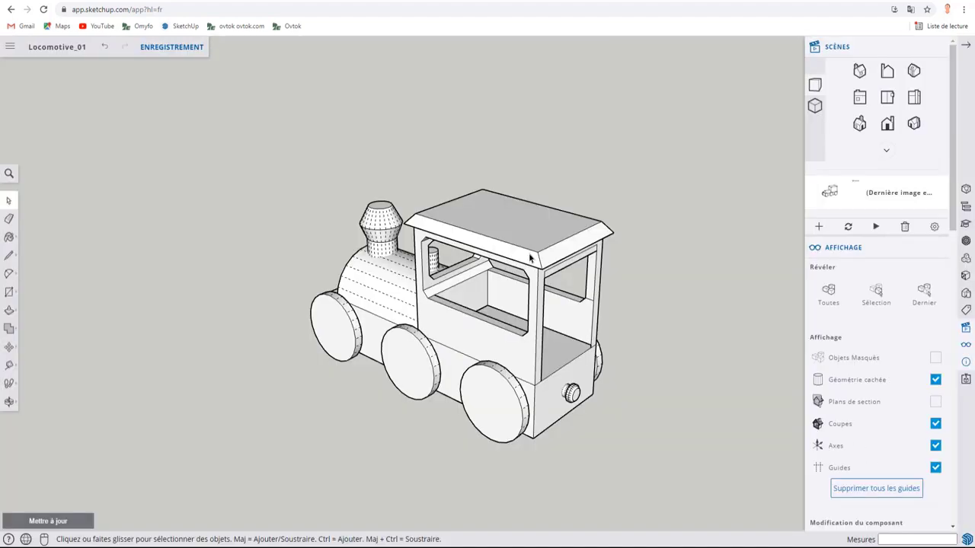
{"action": "mouse_move", "coordinate": [261, 358]}
{"action": "middle_mouse_down"}
{"action": "mouse_move", "coordinate": [645, 145]}
{"action": "mouse_move", "coordinate": [416, 309]}
{"action": "middle_mouse_up"}
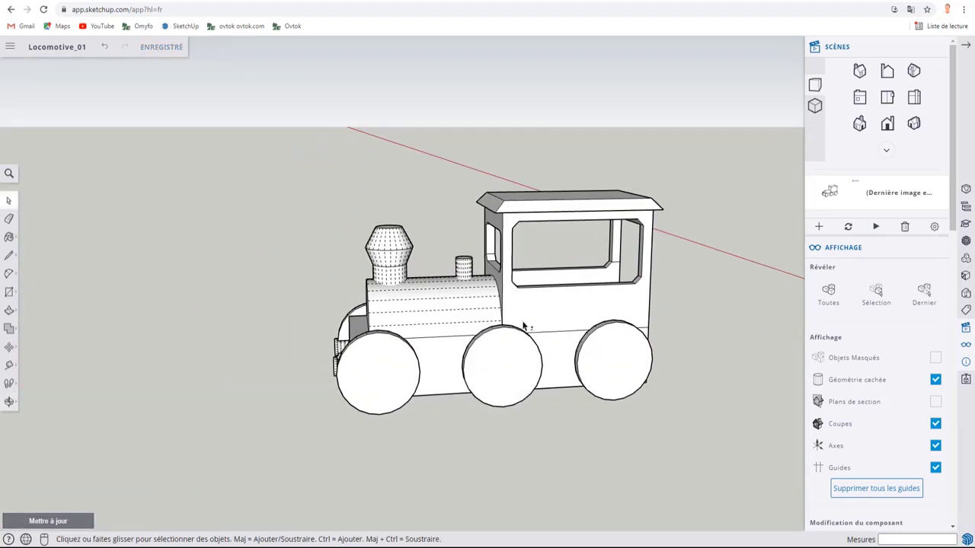
{"action": "mouse_move", "coordinate": [501, 320]}
{"action": "middle_mouse_down"}
{"action": "mouse_move", "coordinate": [364, 314]}
{"action": "mouse_move", "coordinate": [330, 323]}
{"action": "middle_mouse_up"}
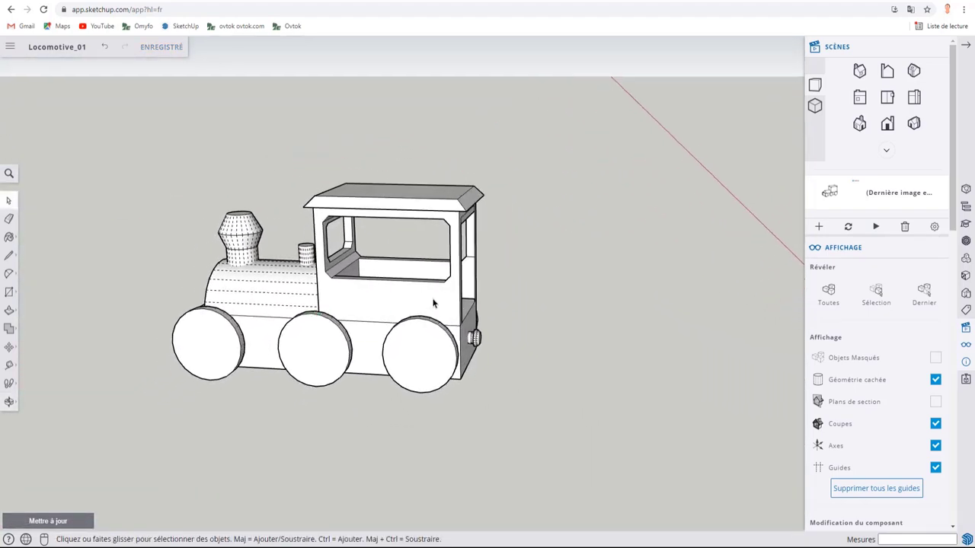